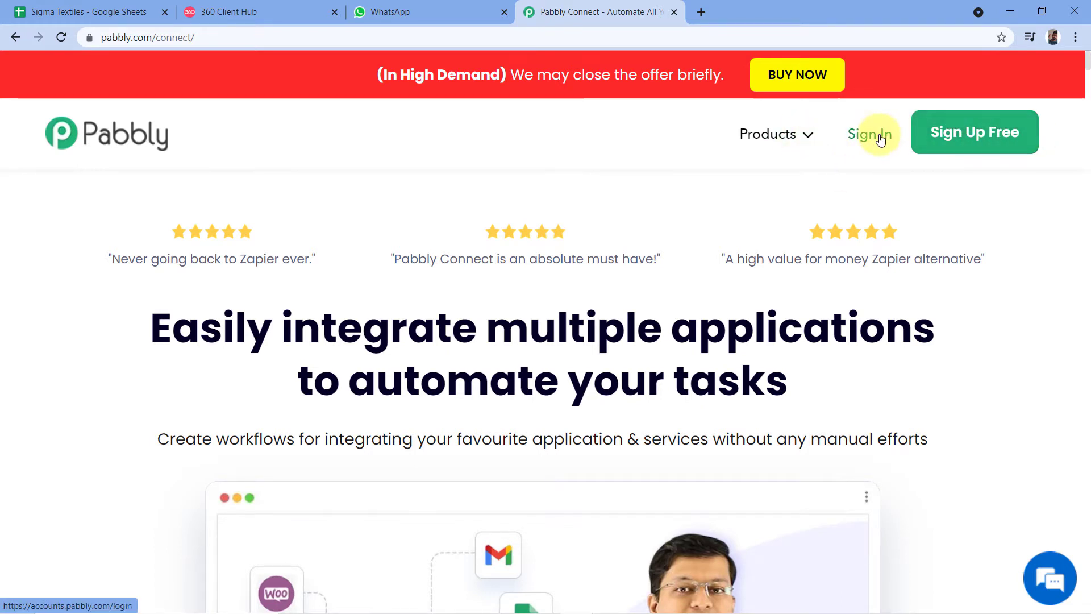
Sign in to the Pabbly account and open the Pabbly Connect application
{"action": "left_click", "coordinate": [878, 141]}
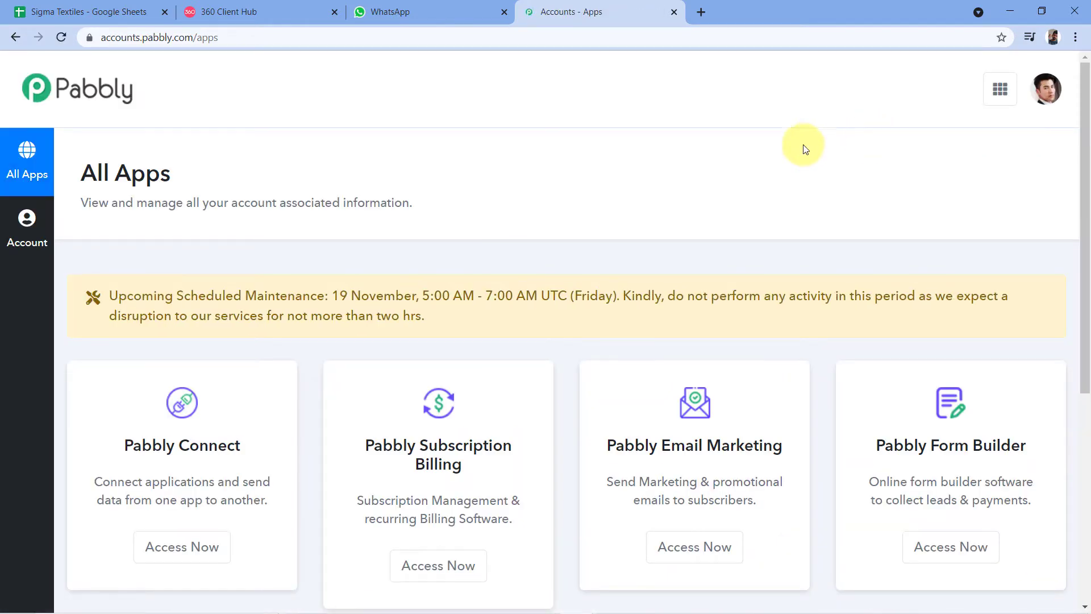
{"action": "scroll", "coordinate": [625, 134], "scroll_direction": "down", "scroll_amount": 3}
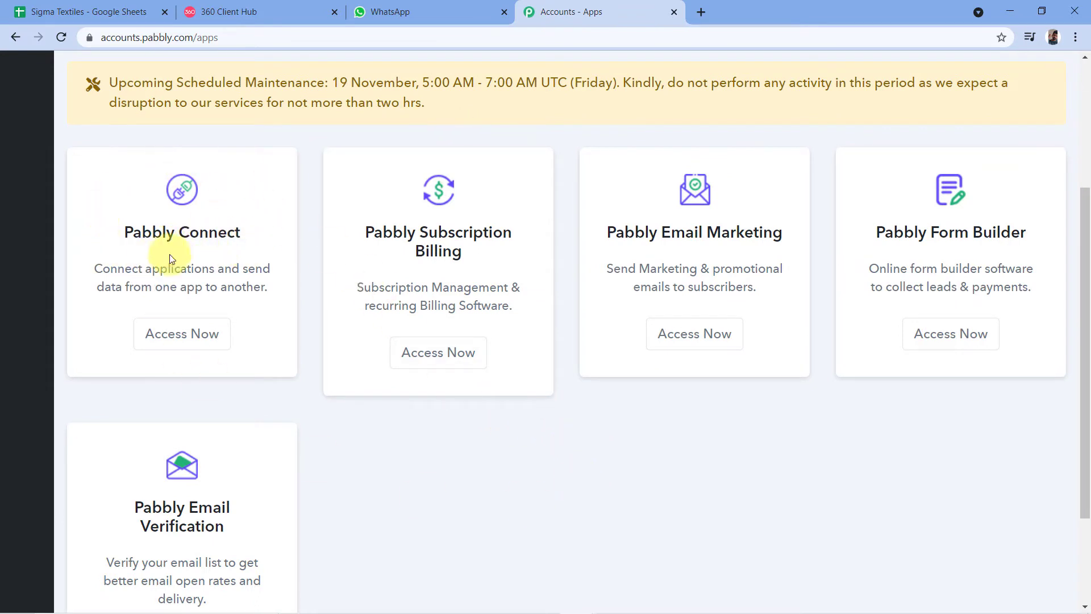
{"action": "left_click", "coordinate": [206, 337]}
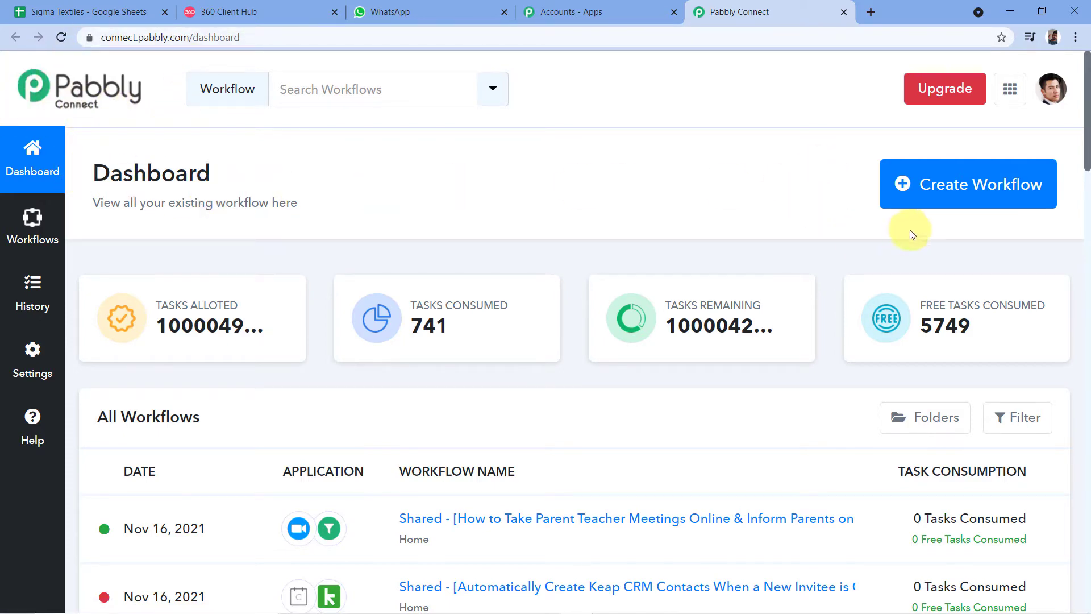
Create a new workflow named "Google Sheets to WhatsApp Shift Timing"
{"action": "left_click", "coordinate": [926, 185]}
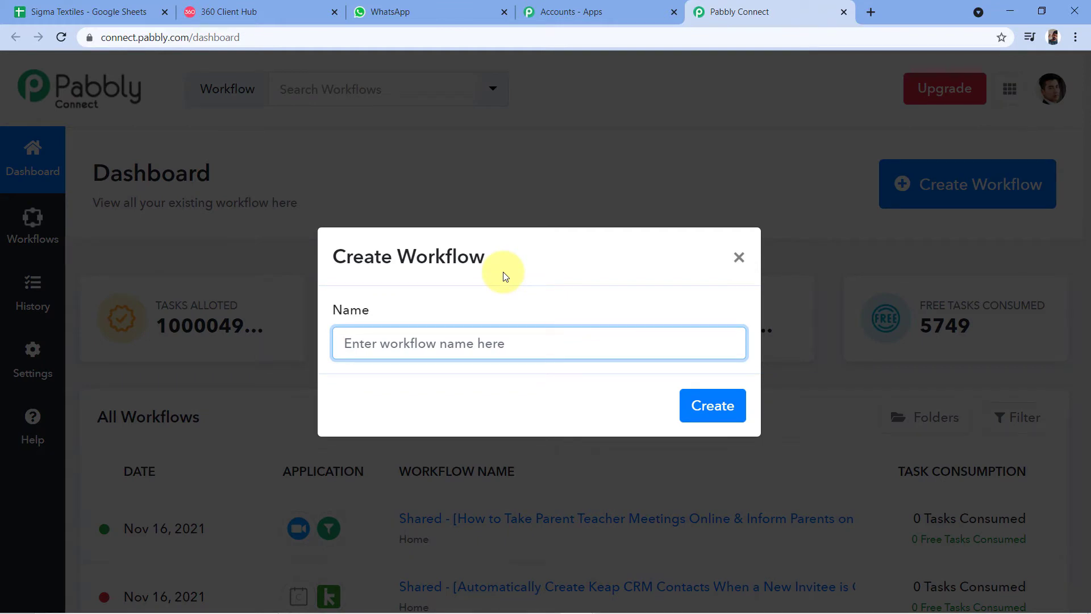
{"action": "type", "text": "Google She"}
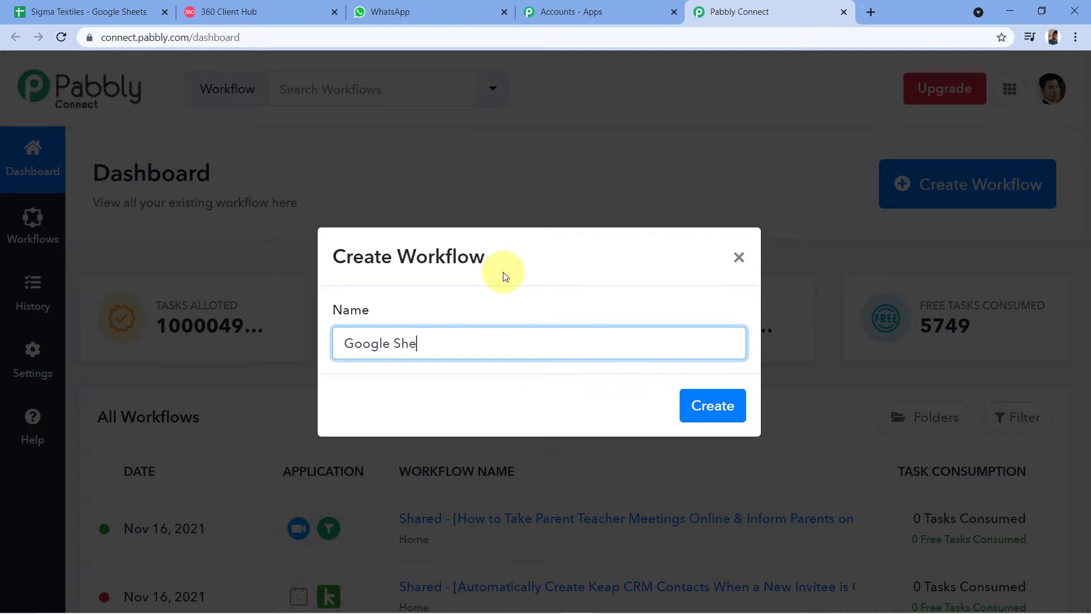
{"action": "type", "text": "ets to WhatsApp"}
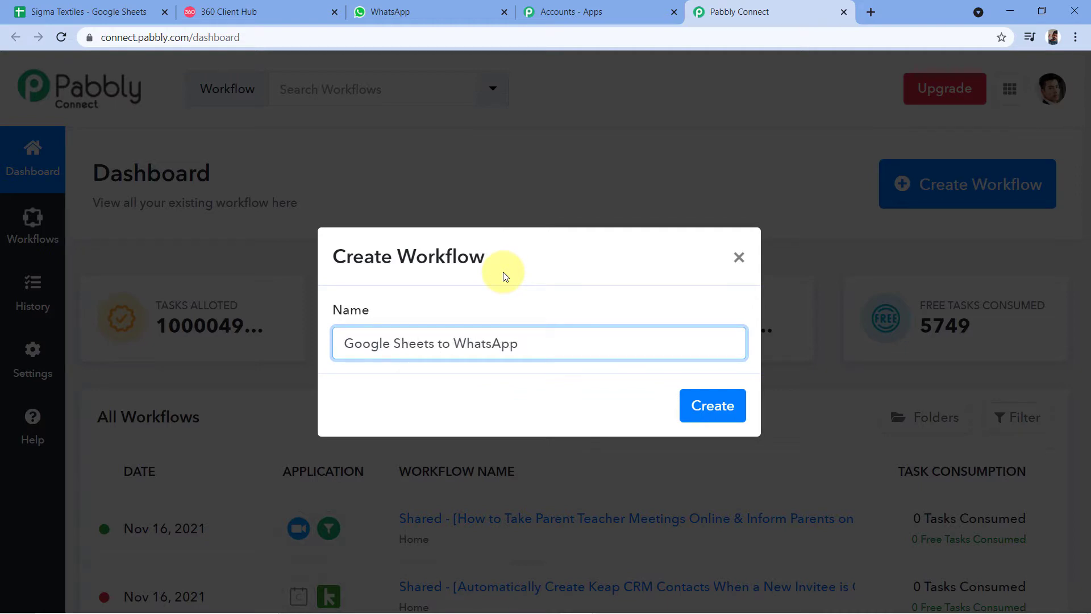
{"action": "type", "text": " Shift timing"}
{"action": "key", "text": "BackSpace"}
{"action": "type", "text": "T"}
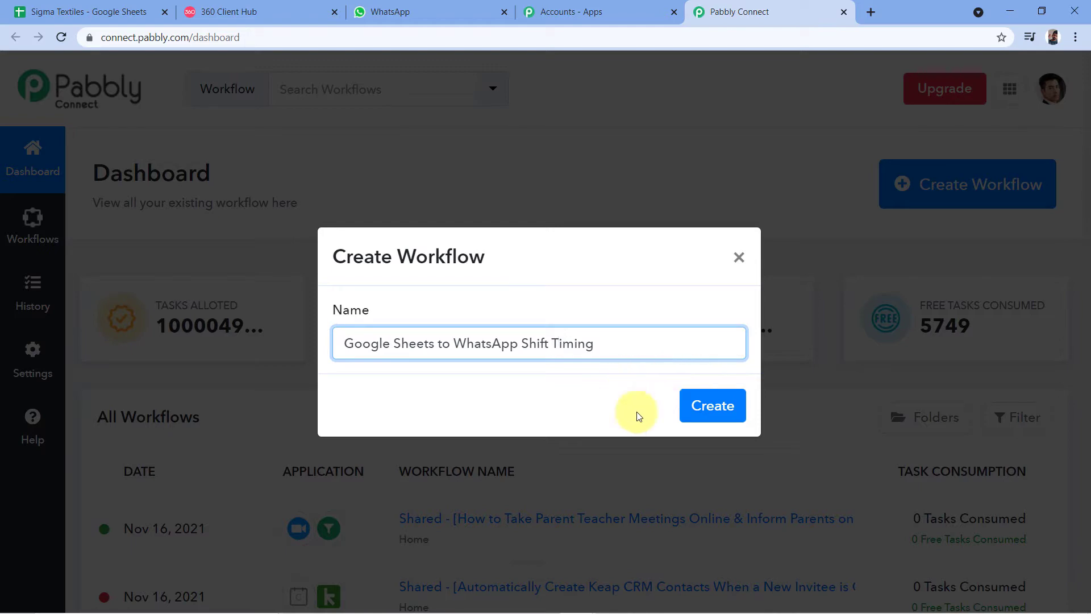
{"action": "left_click", "coordinate": [709, 407]}
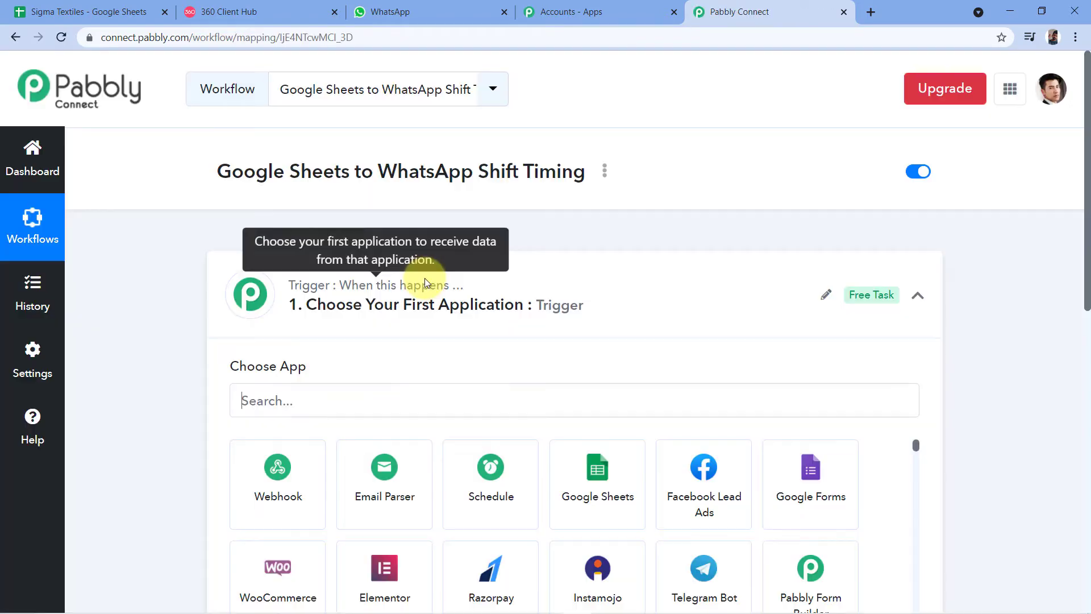
Choose Schedule by Pabbly as the workflow's trigger application
{"action": "left_click", "coordinate": [488, 265]}
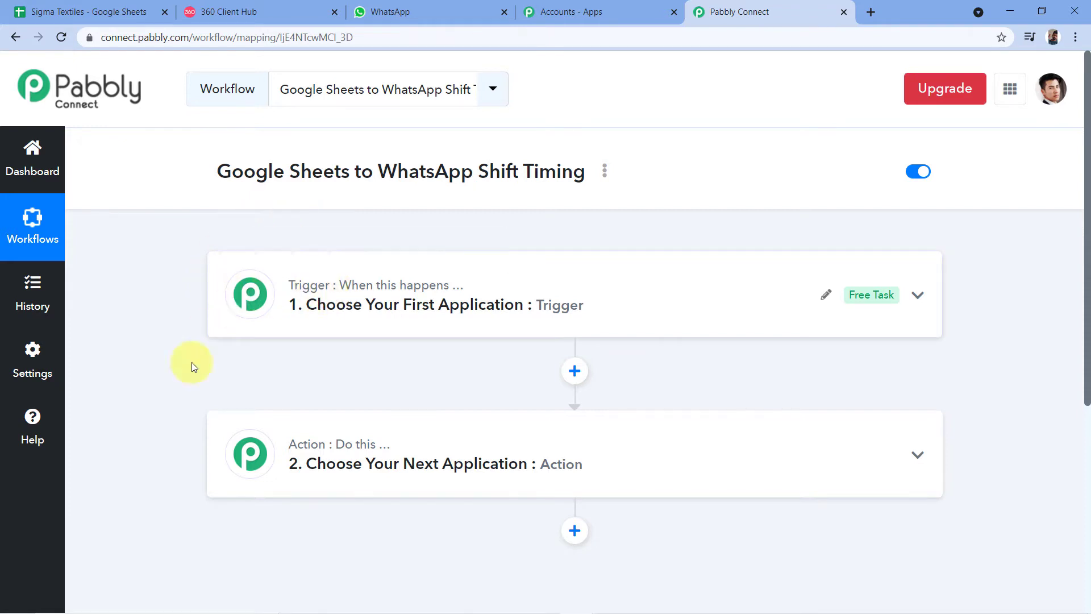
{"action": "mouse_move", "coordinate": [349, 449]}
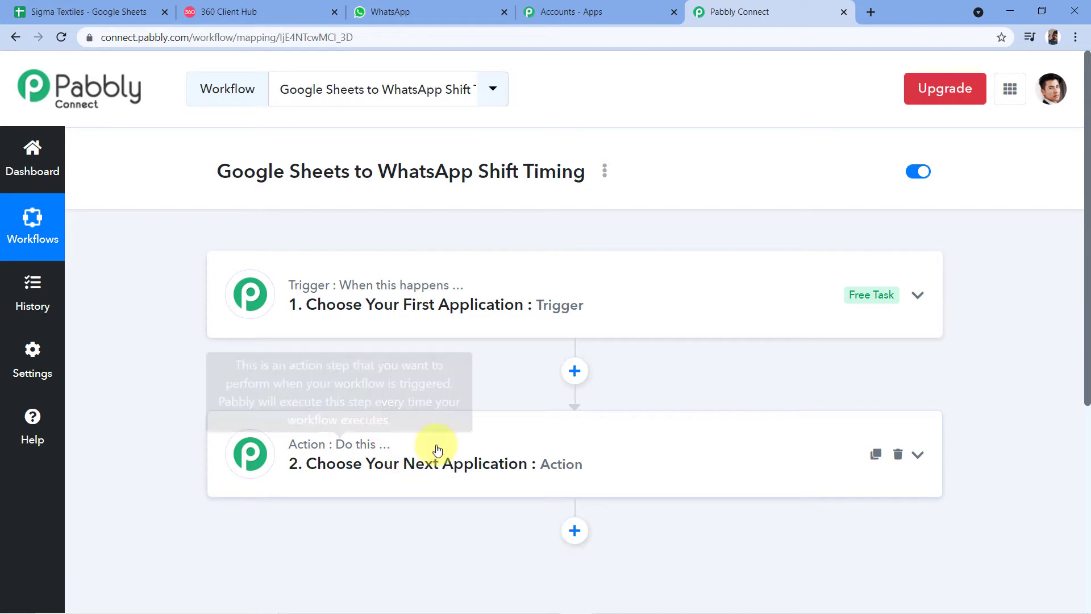
{"action": "left_click", "coordinate": [379, 311]}
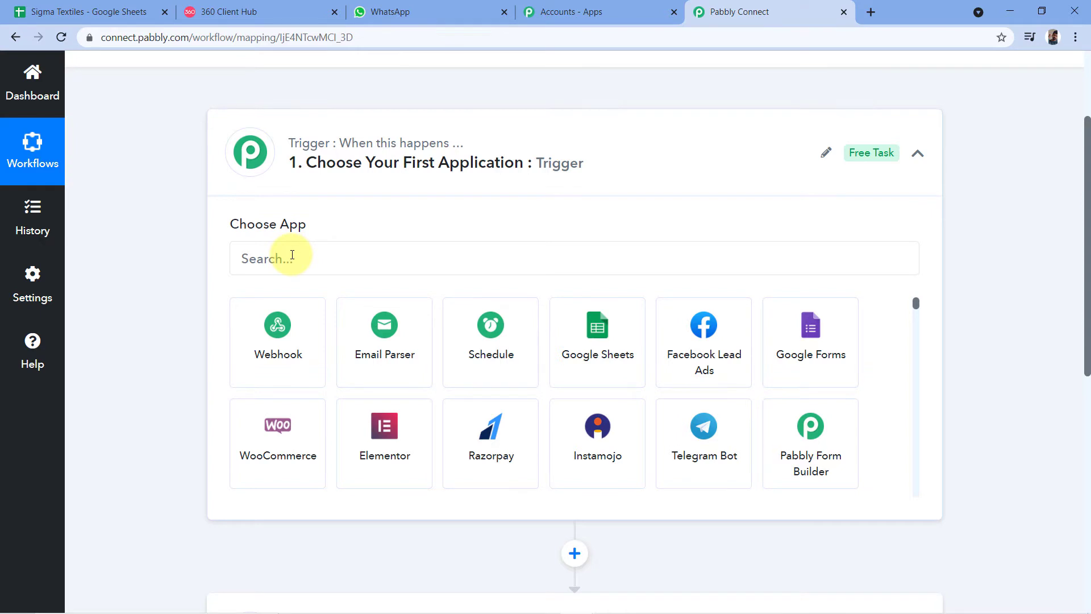
{"action": "left_click", "coordinate": [292, 256]}
{"action": "type", "text": "Sc"}
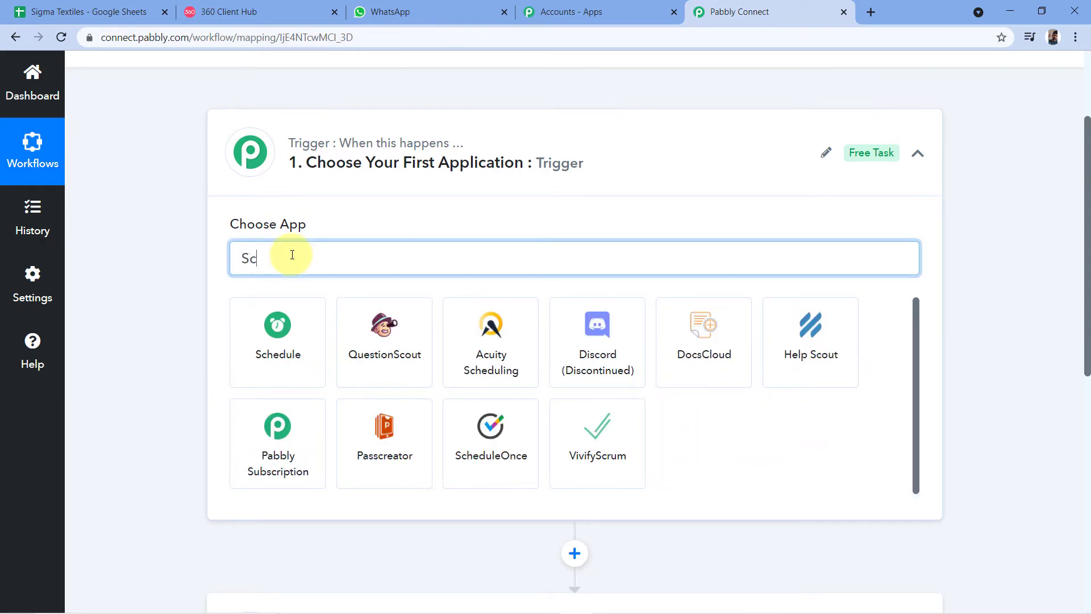
{"action": "left_click", "coordinate": [296, 336]}
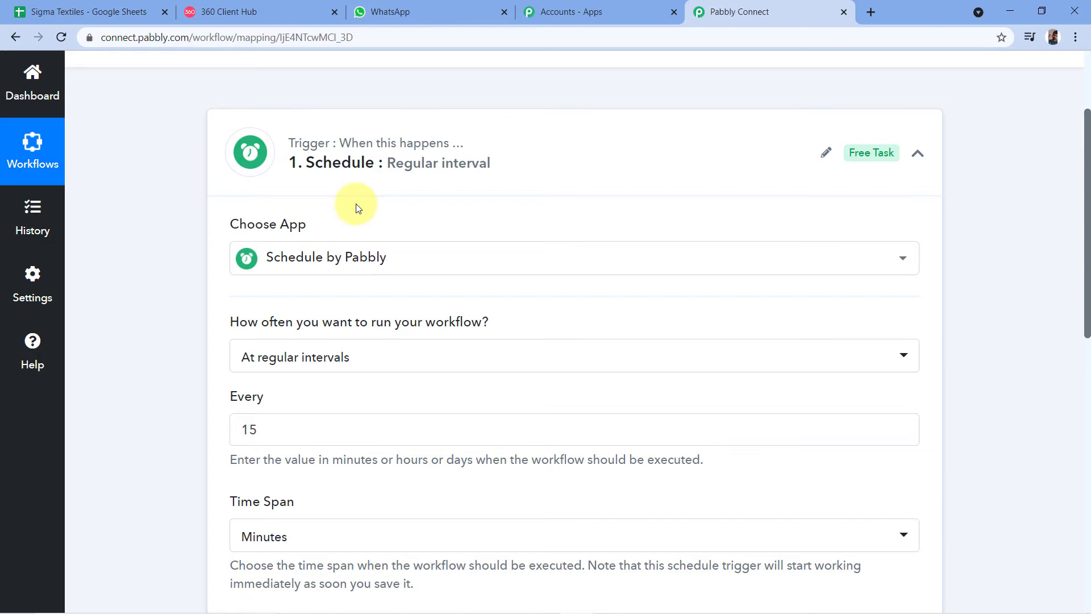
Set the schedule trigger to run the workflow every day
{"action": "scroll", "coordinate": [356, 203], "scroll_direction": "down", "scroll_amount": 2}
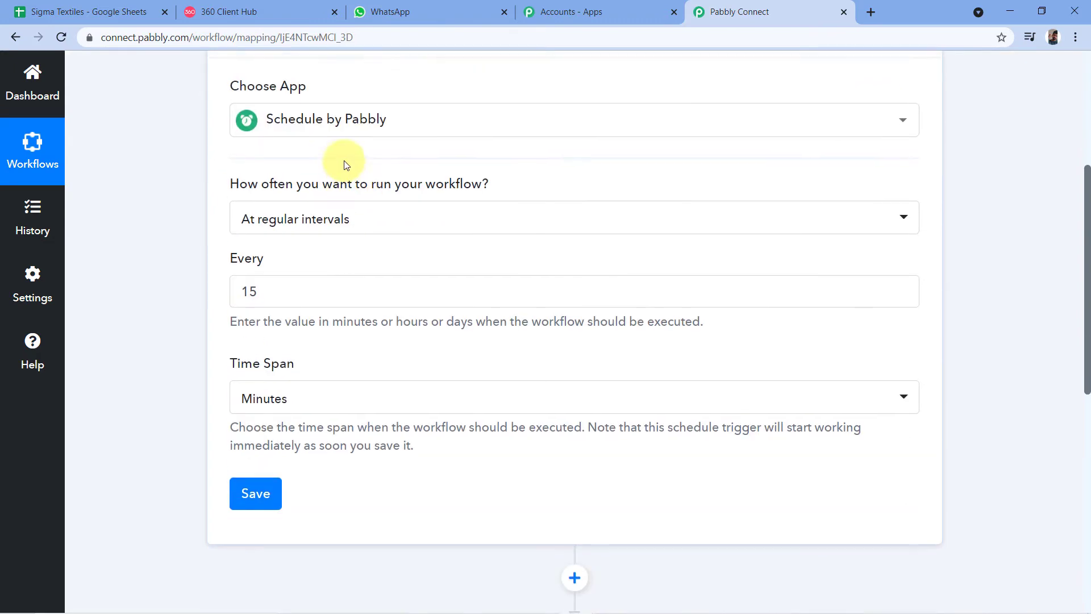
{"action": "scroll", "coordinate": [353, 166], "scroll_direction": "up", "scroll_amount": 1}
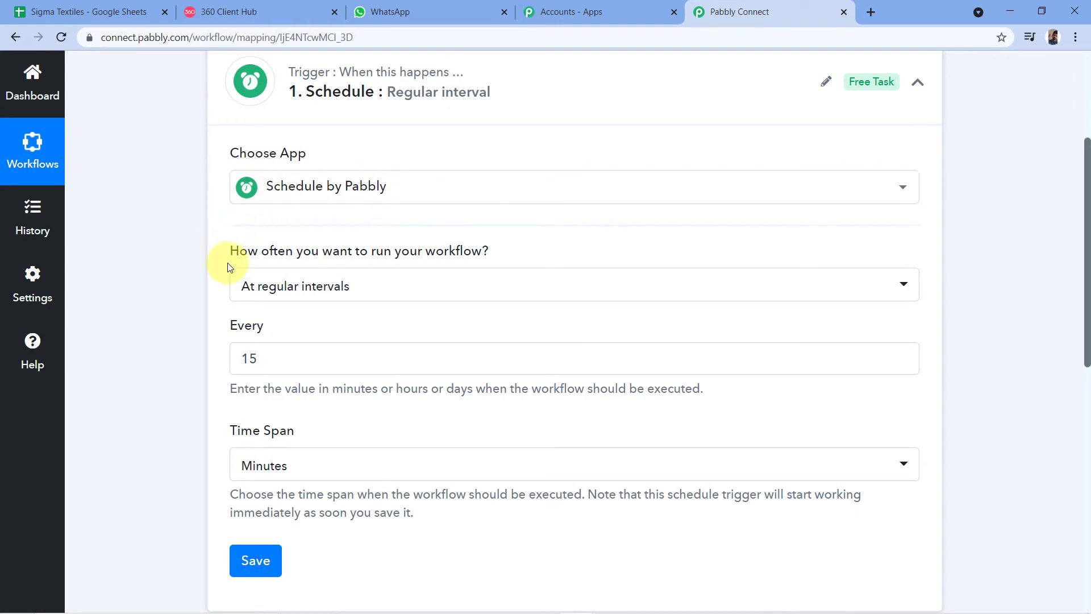
{"action": "mouse_move", "coordinate": [284, 275]}
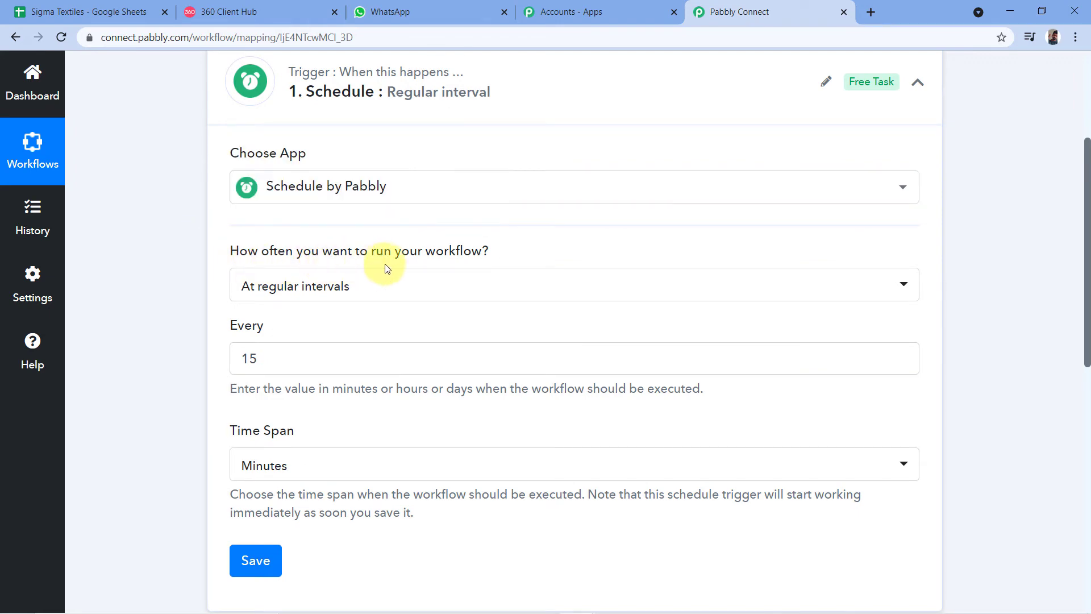
{"action": "left_click", "coordinate": [366, 289]}
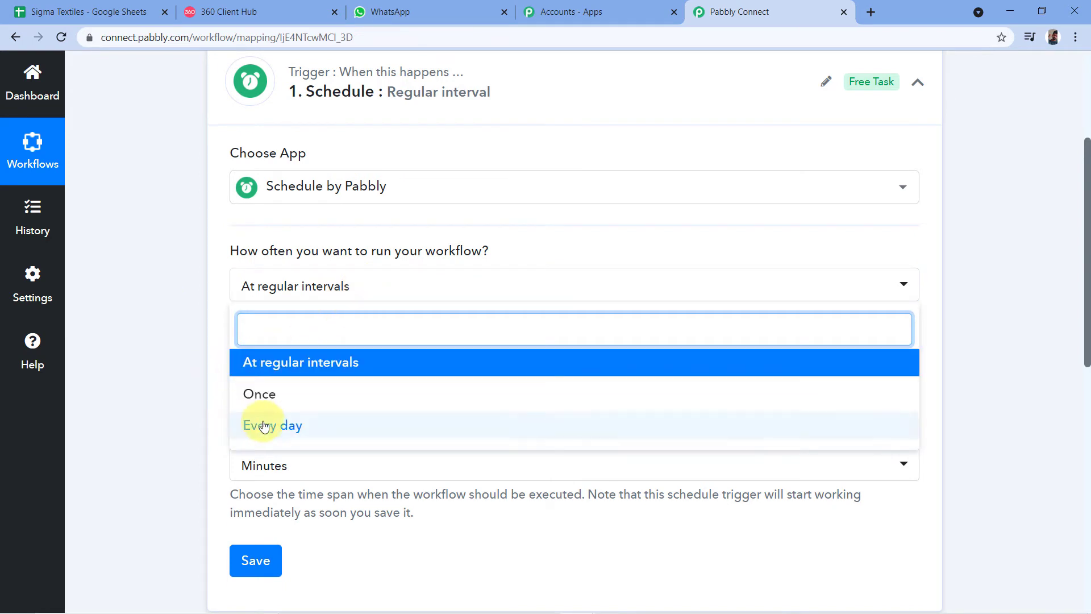
{"action": "left_click", "coordinate": [318, 428]}
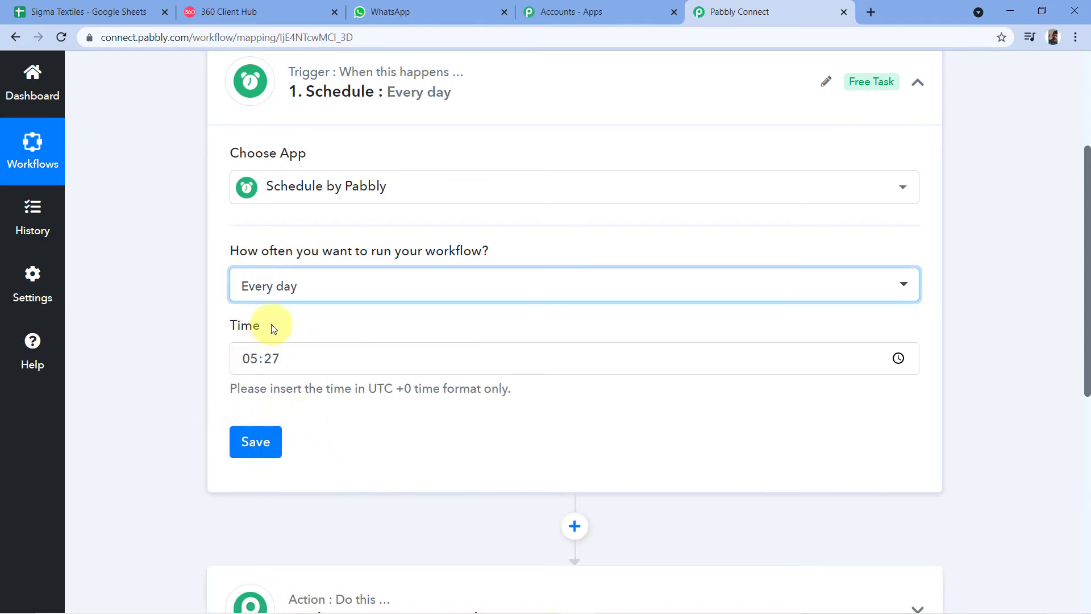
{"action": "scroll", "coordinate": [301, 325], "scroll_direction": "down", "scroll_amount": 1}
{"action": "scroll", "coordinate": [301, 324], "scroll_direction": "down", "scroll_amount": 1}
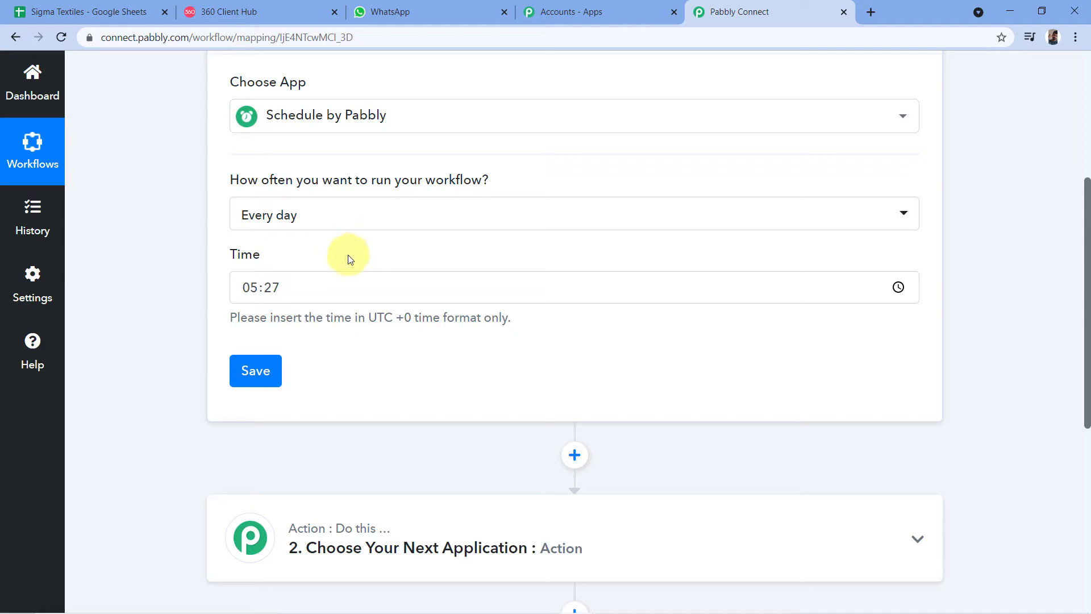
Search the web for "ist to utc converter" in a new browser tab and convert 4 pm IST to UTC with World Time Buddy
{"action": "left_click", "coordinate": [871, 11]}
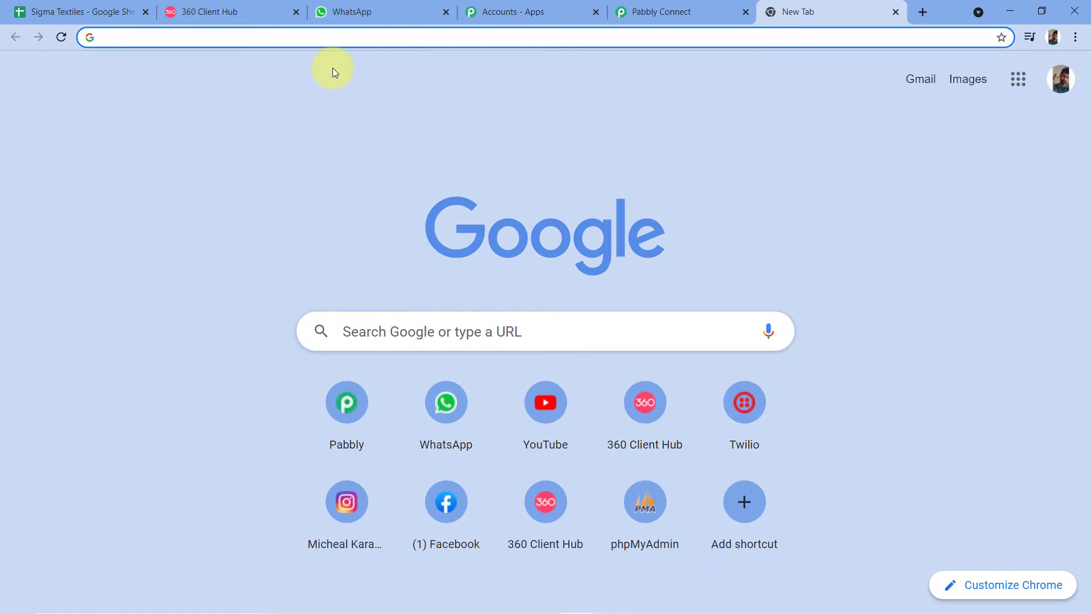
{"action": "type", "text": "ist"}
{"action": "key", "text": "Down"}
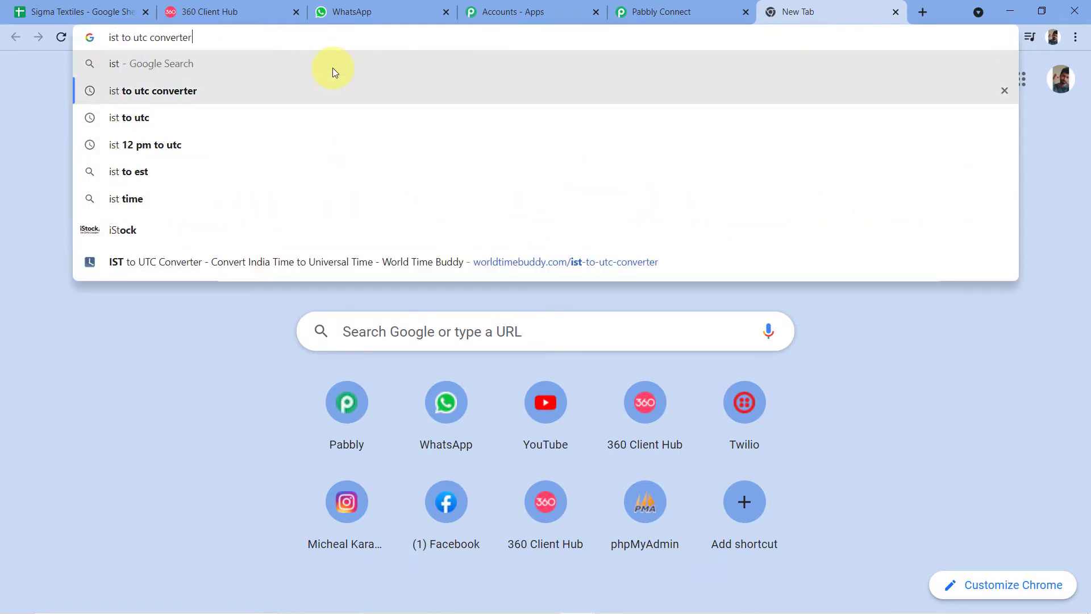
{"action": "key", "text": "Return"}
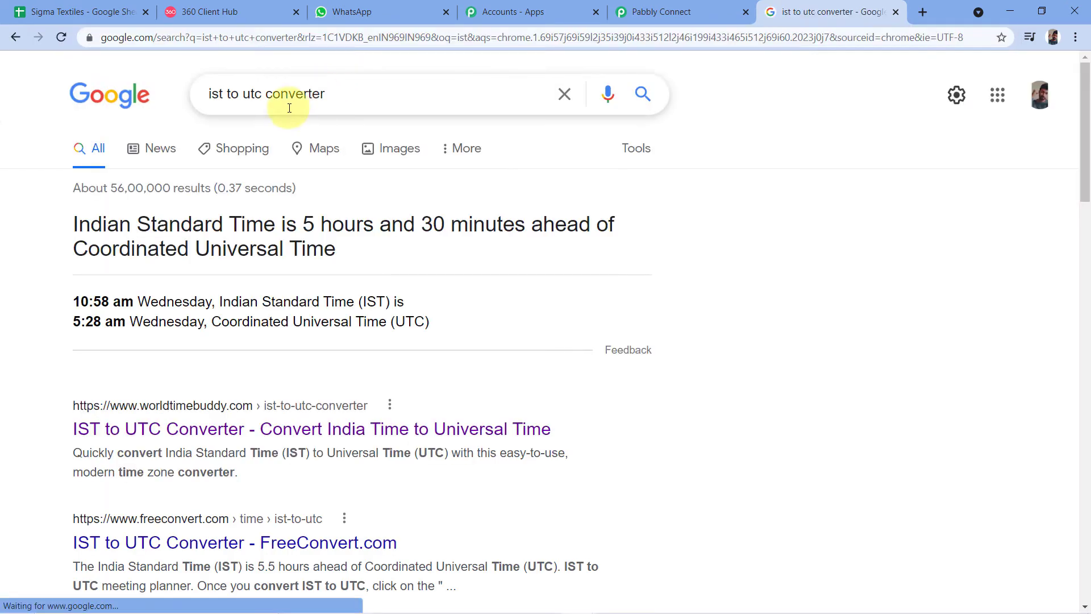
{"action": "left_click", "coordinate": [260, 419]}
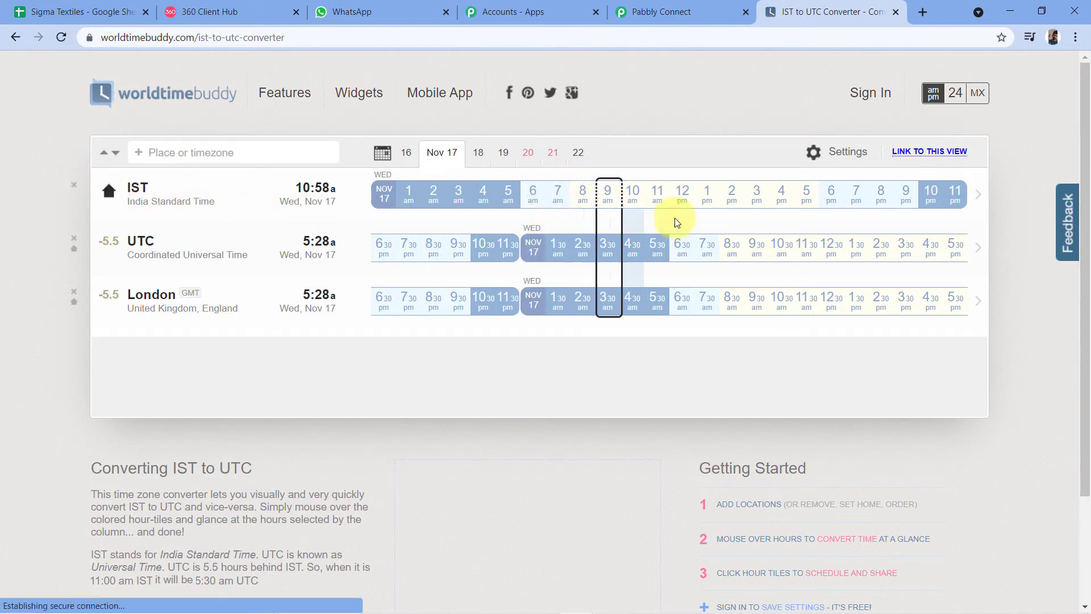
{"action": "left_click", "coordinate": [781, 195]}
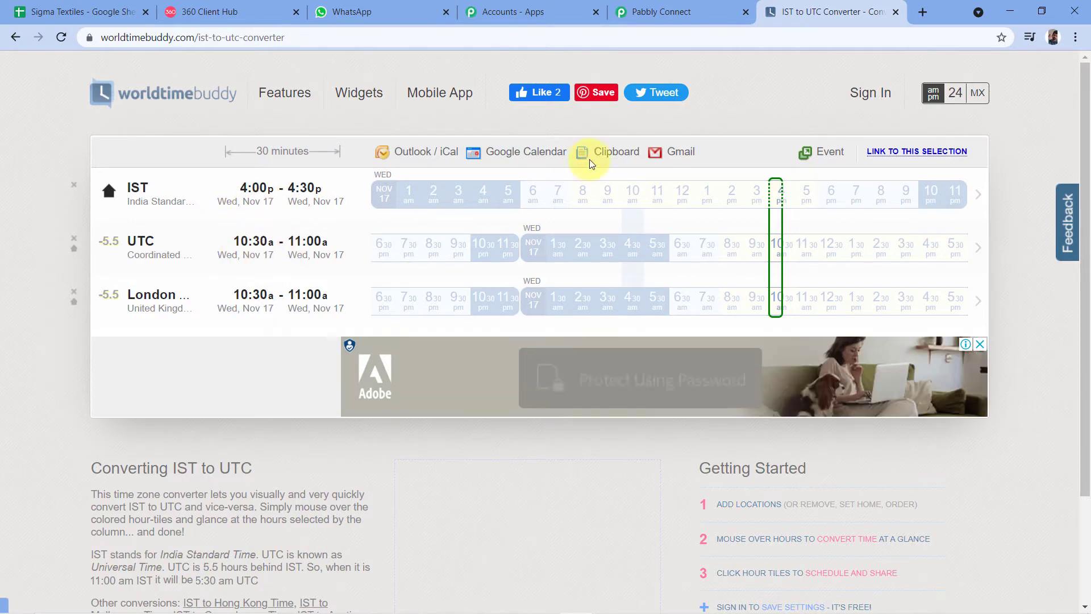
Return to the Pabbly Connect workflow, set the daily trigger time to 10:30 UTC and save the schedule
{"action": "left_click", "coordinate": [637, 11]}
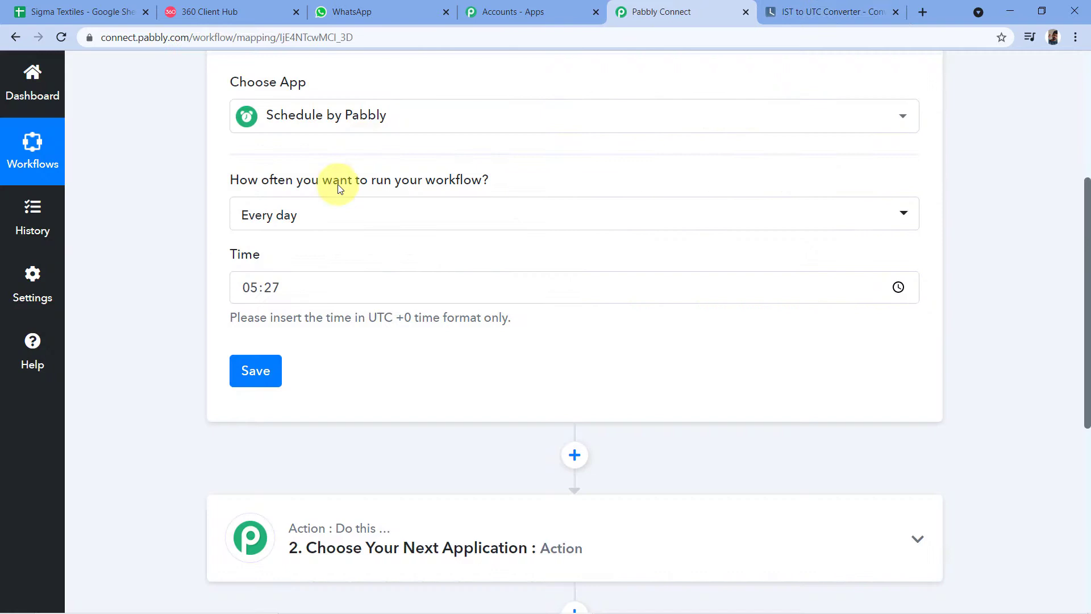
{"action": "left_click", "coordinate": [250, 287]}
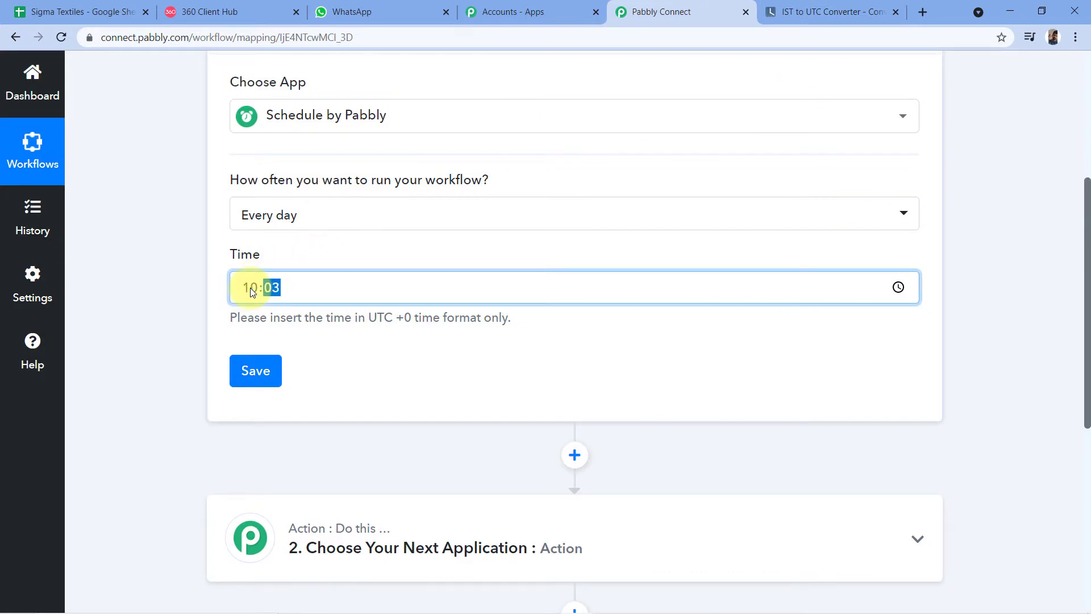
{"action": "type", "text": "10"}
{"action": "left_click", "coordinate": [207, 264]}
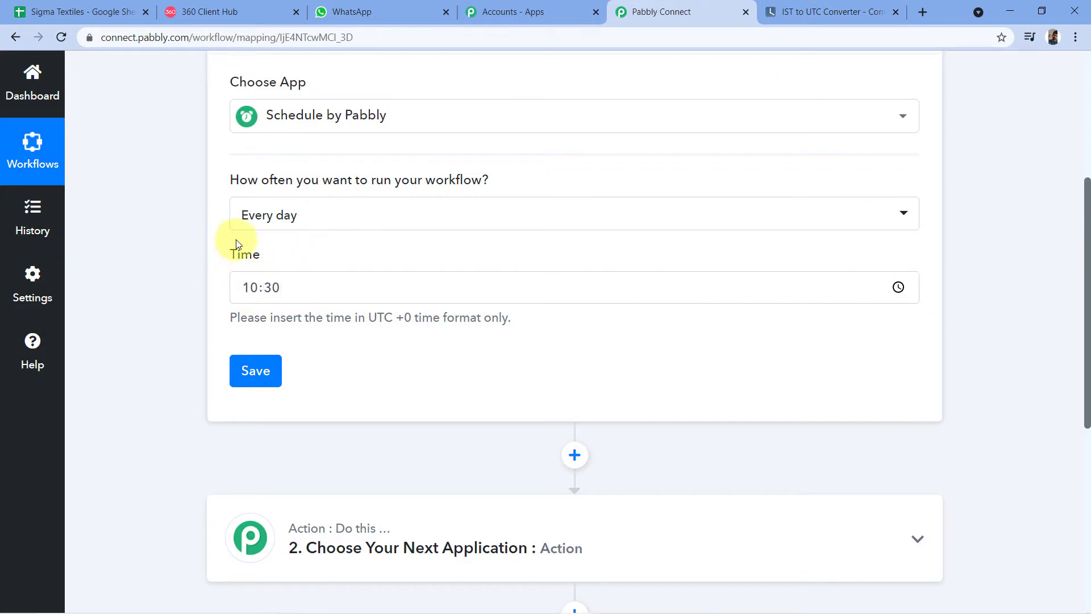
{"action": "left_click", "coordinate": [256, 372]}
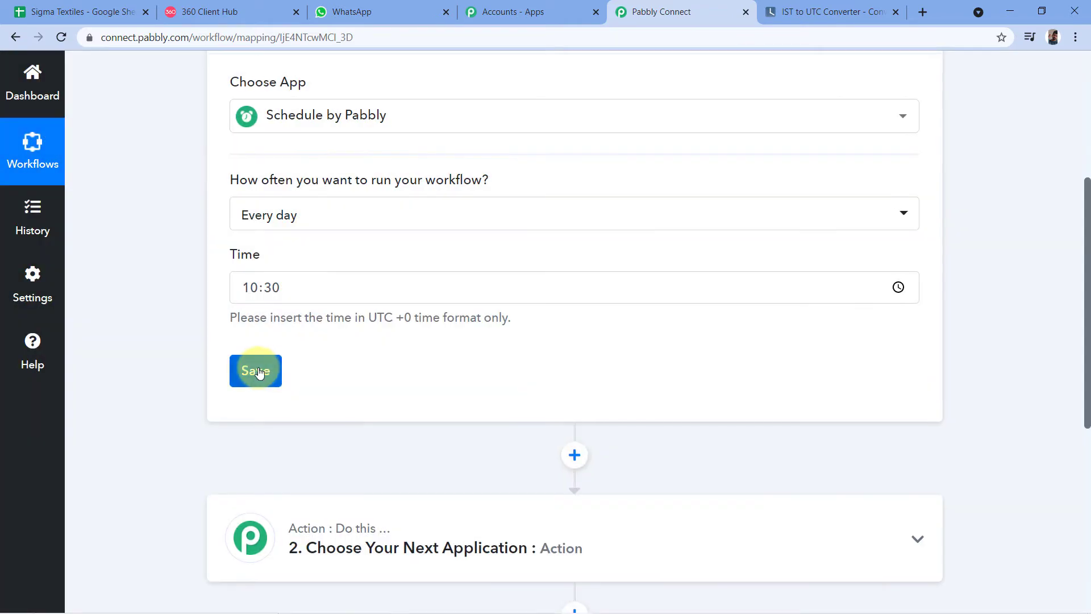
Choose Google Sheets as the application for the workflow's action step
{"action": "scroll", "coordinate": [420, 137], "scroll_direction": "up", "scroll_amount": 1}
{"action": "scroll", "coordinate": [390, 207], "scroll_direction": "down", "scroll_amount": 2}
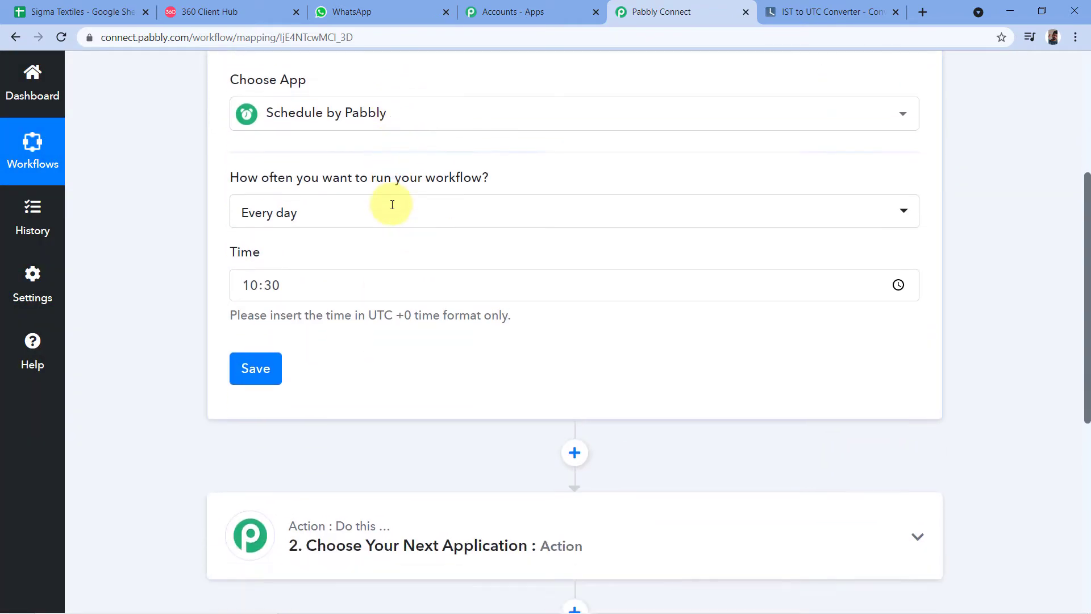
{"action": "scroll", "coordinate": [388, 300], "scroll_direction": "down", "scroll_amount": 3}
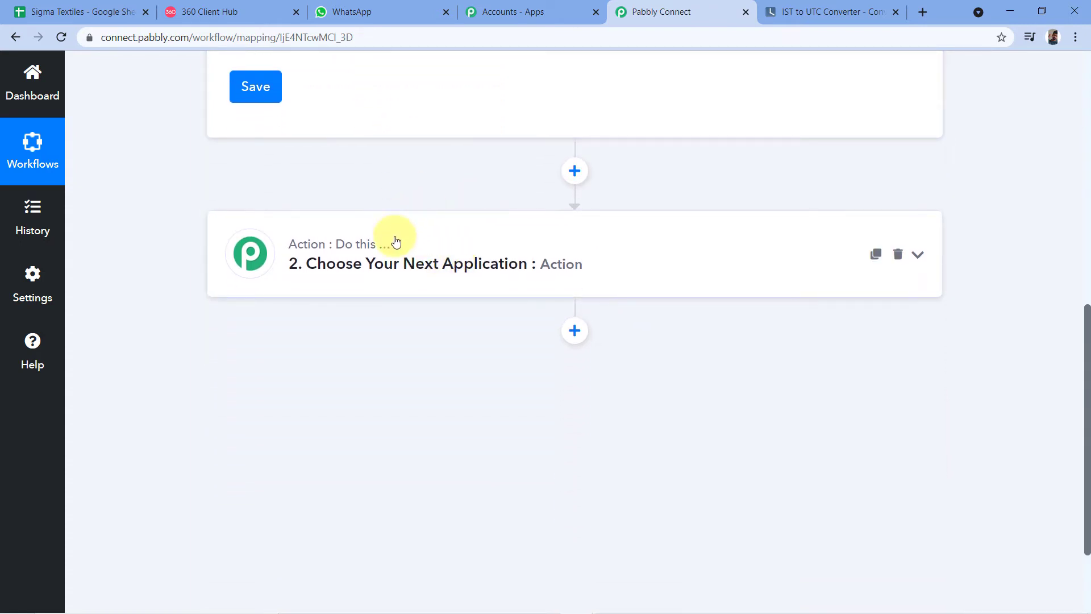
{"action": "left_click", "coordinate": [396, 241]}
{"action": "scroll", "coordinate": [402, 224], "scroll_direction": "down", "scroll_amount": 1}
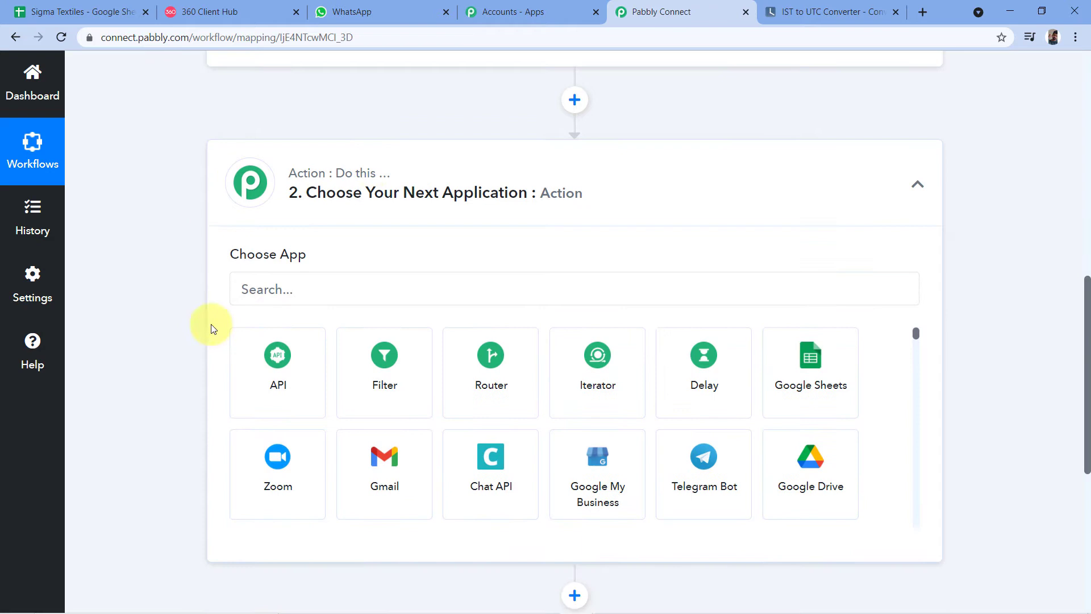
{"action": "left_click", "coordinate": [273, 285]}
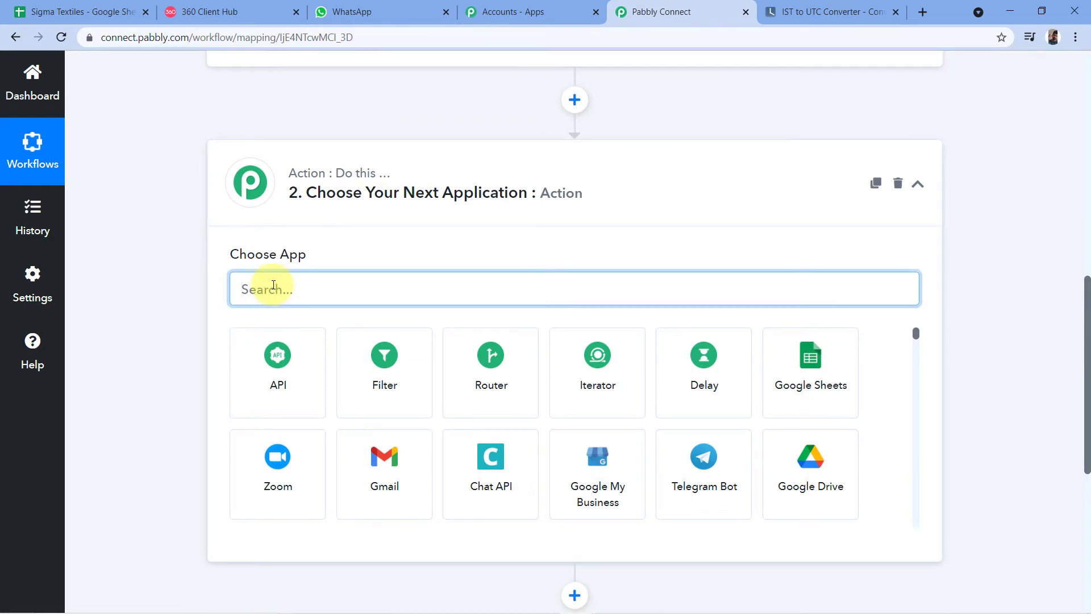
{"action": "type", "text": "Googl"}
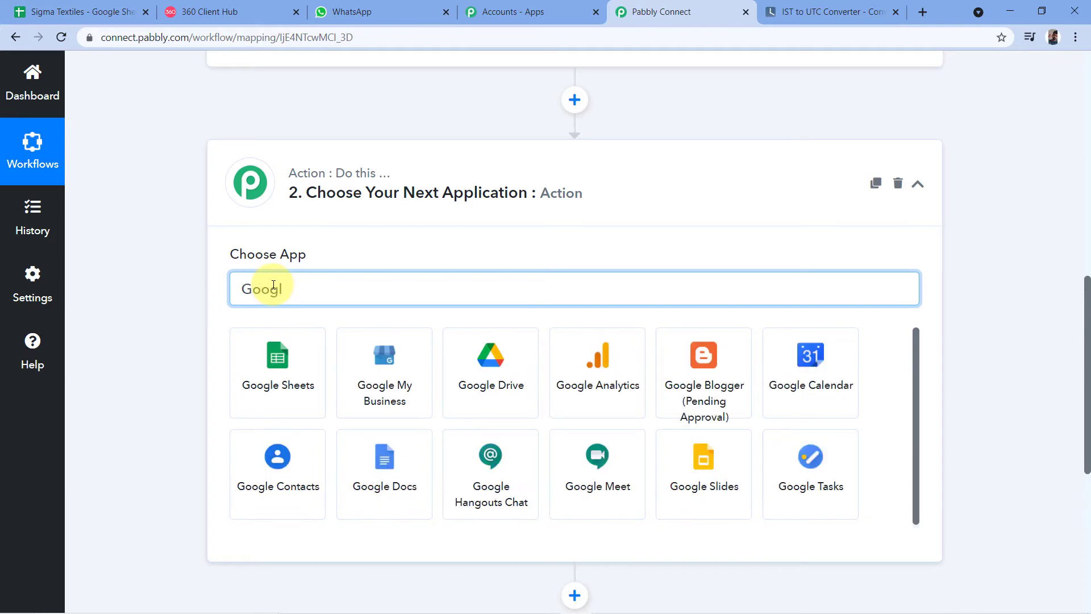
{"action": "left_click", "coordinate": [280, 355]}
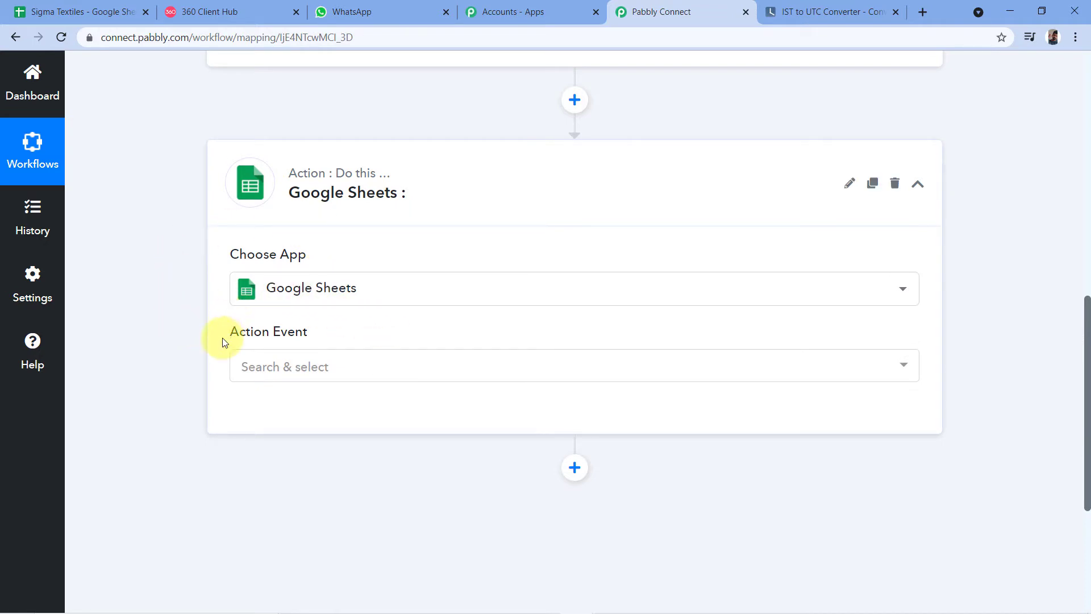
Set the action event of the Google Sheets step to Get Row(s)
{"action": "left_click", "coordinate": [377, 369]}
{"action": "scroll", "coordinate": [380, 217], "scroll_direction": "down", "scroll_amount": 5}
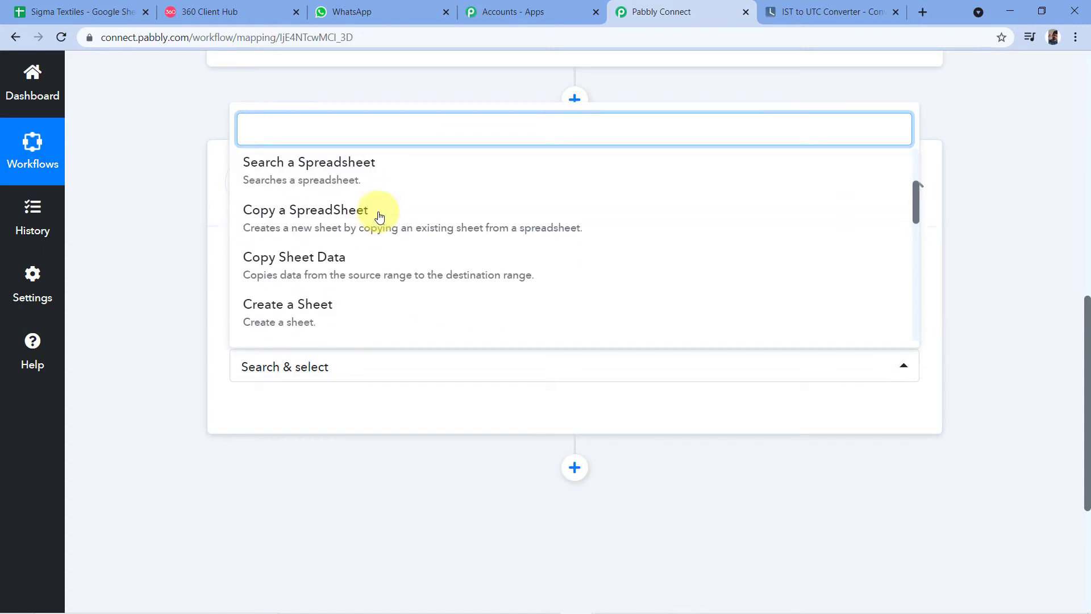
{"action": "scroll", "coordinate": [380, 217], "scroll_direction": "up", "scroll_amount": 5}
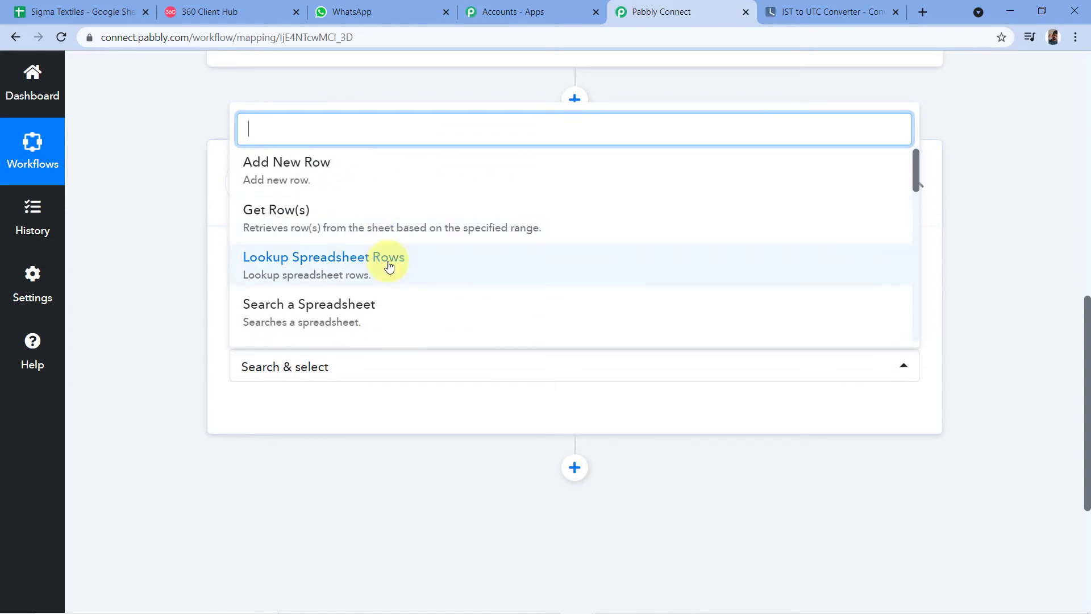
{"action": "left_click", "coordinate": [281, 220]}
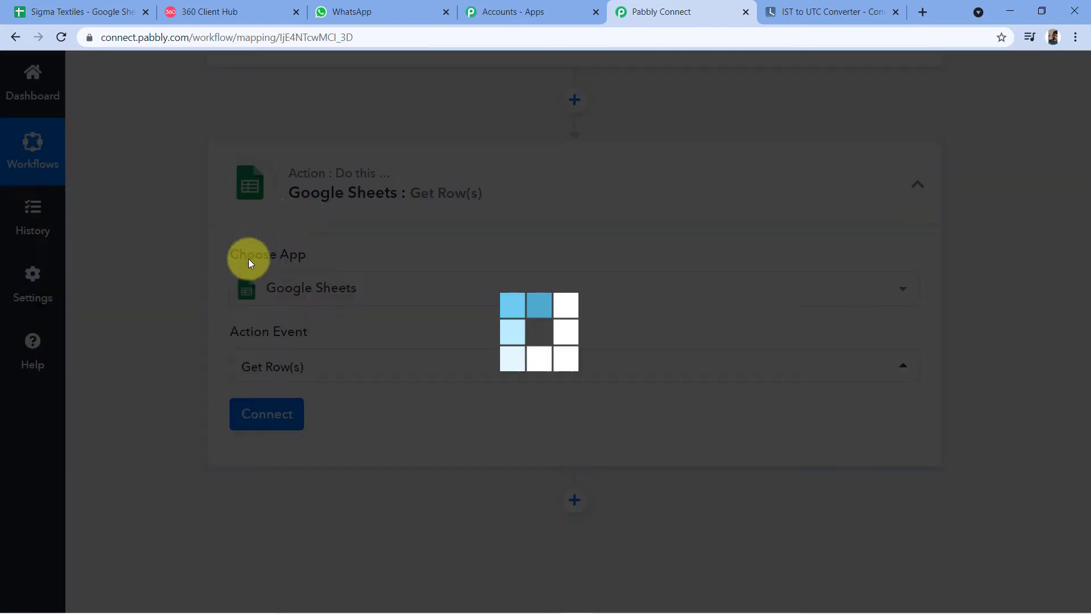
Review the employee shift records in the Sigma Textiles spreadsheet at a larger page zoom, and return to the Pabbly Connect workflow
{"action": "left_click", "coordinate": [79, 11]}
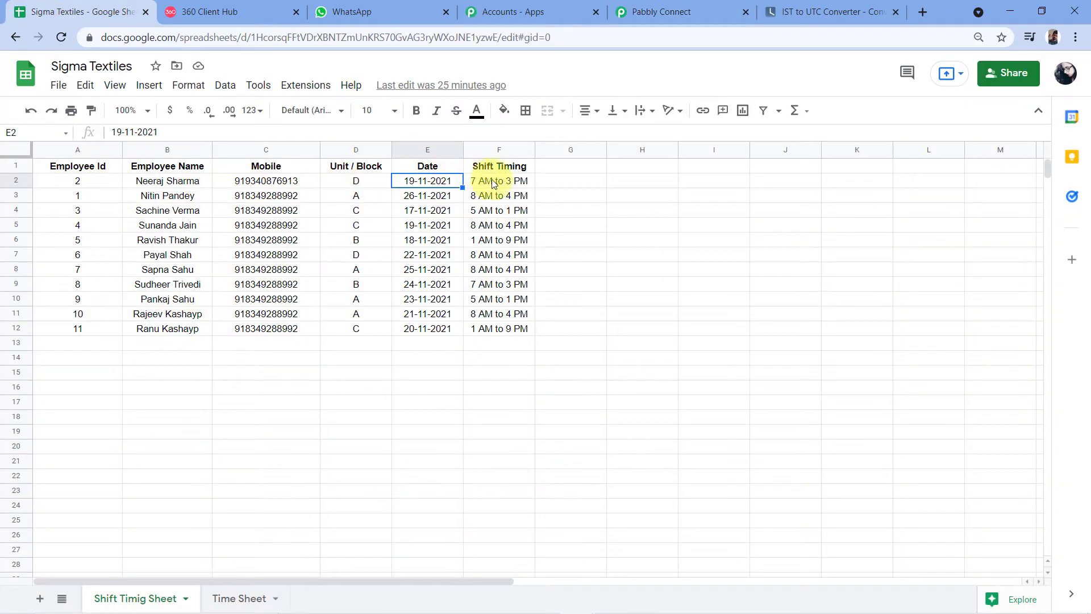
{"action": "key", "text": "ctrl+plus"}
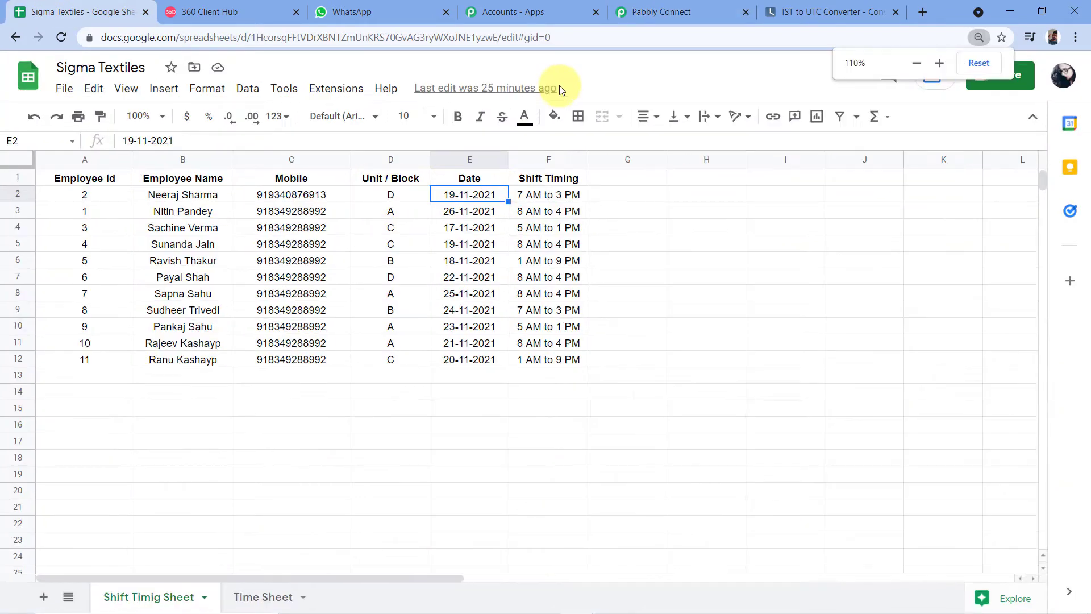
{"action": "left_click", "coordinate": [87, 216]}
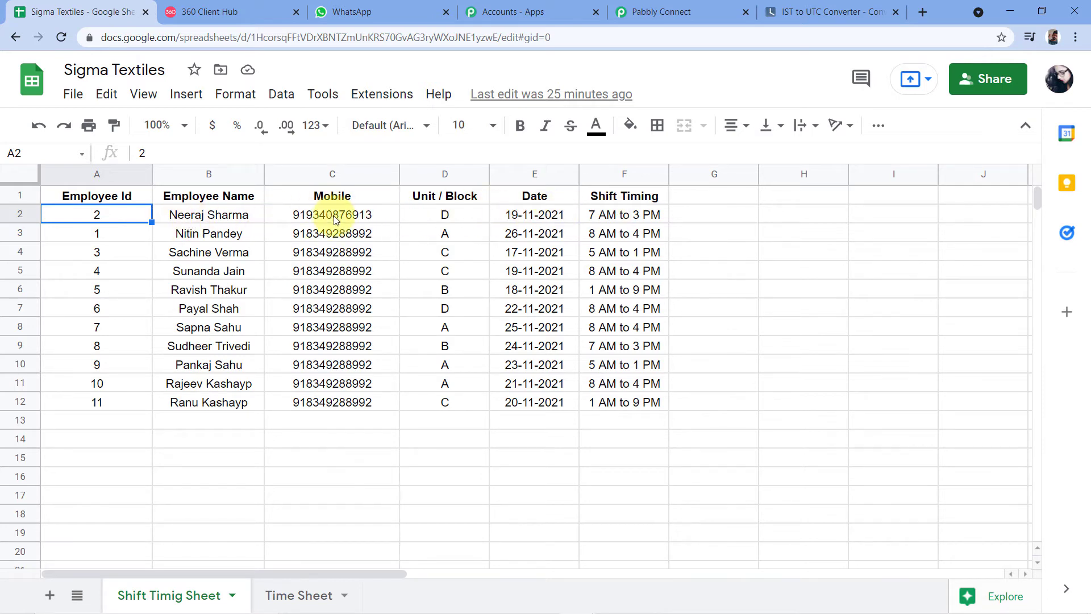
{"action": "left_click", "coordinate": [719, 11]}
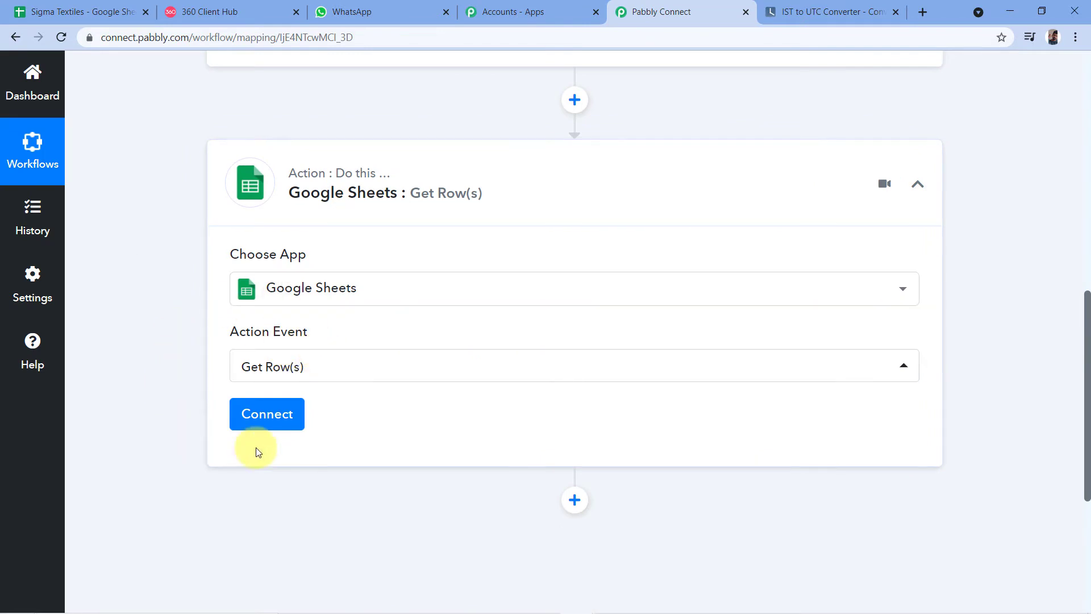
Add a new Google Sheets connection to the Get Row(s) action and authorize Pabbly Connect Sheets with the Google account holding the spreadsheet
{"action": "left_click", "coordinate": [273, 419]}
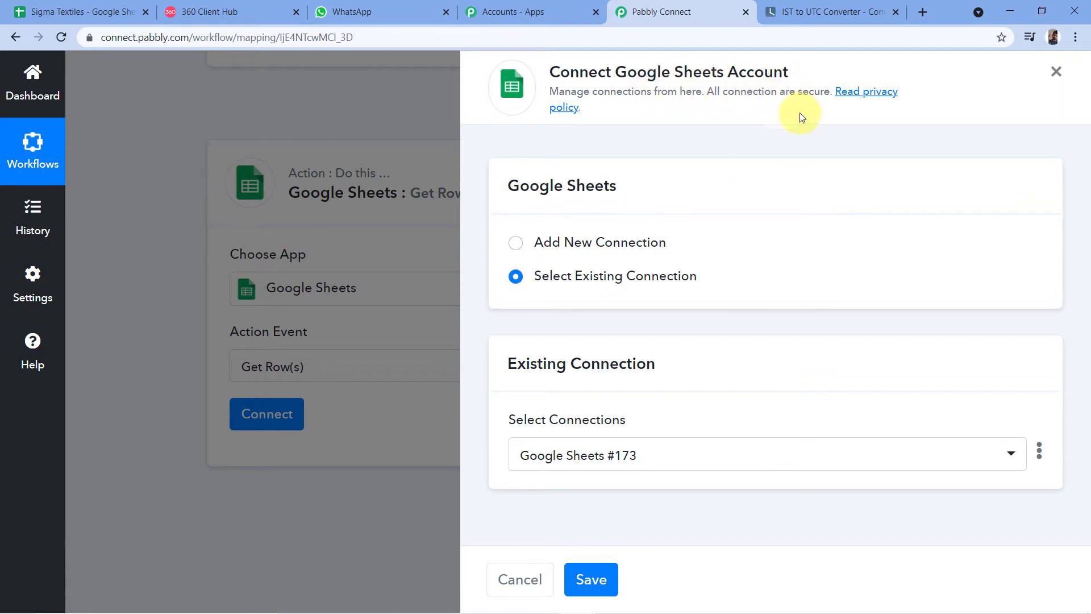
{"action": "left_click", "coordinate": [517, 246]}
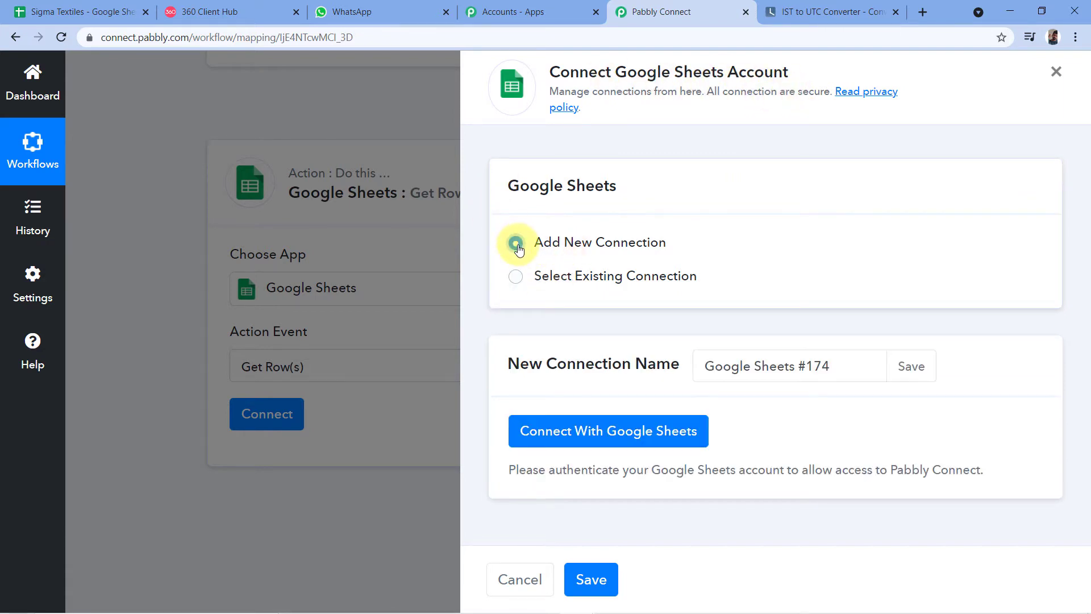
{"action": "left_click", "coordinate": [608, 442]}
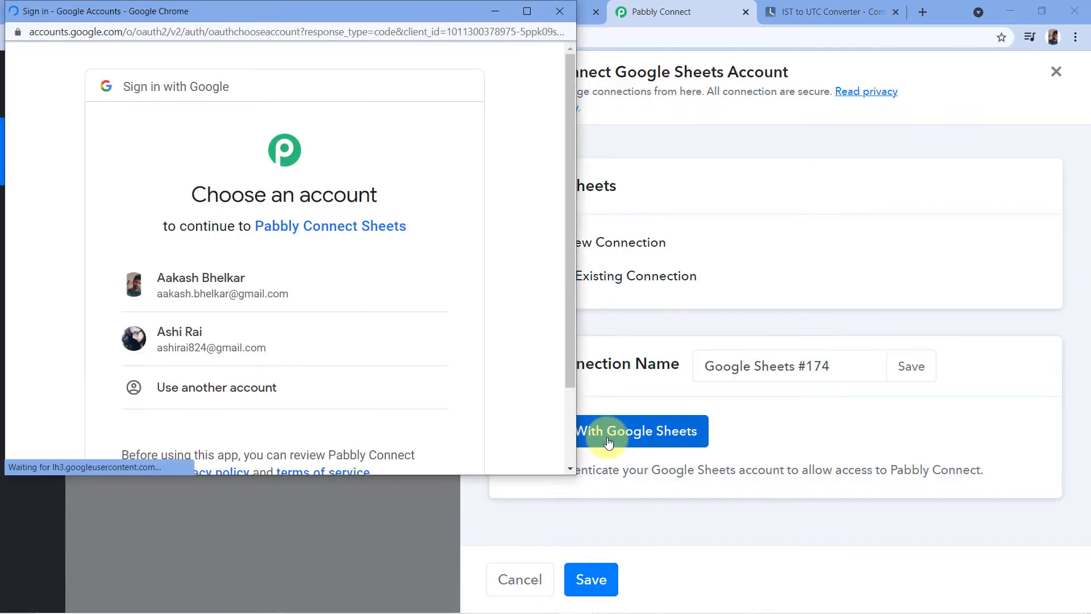
{"action": "left_click", "coordinate": [215, 340]}
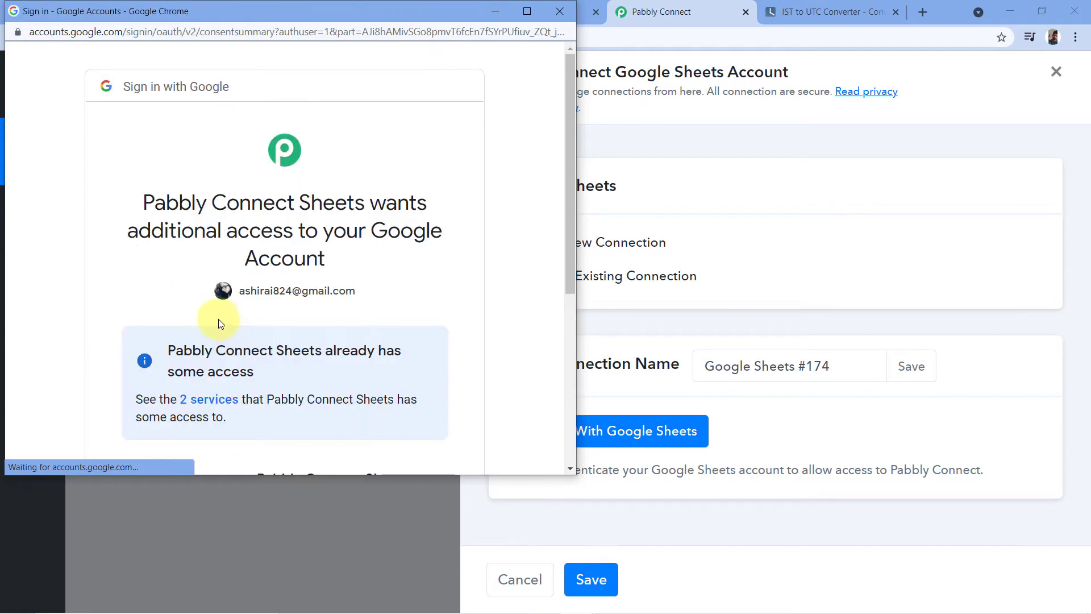
{"action": "scroll", "coordinate": [401, 277], "scroll_direction": "down", "scroll_amount": 5}
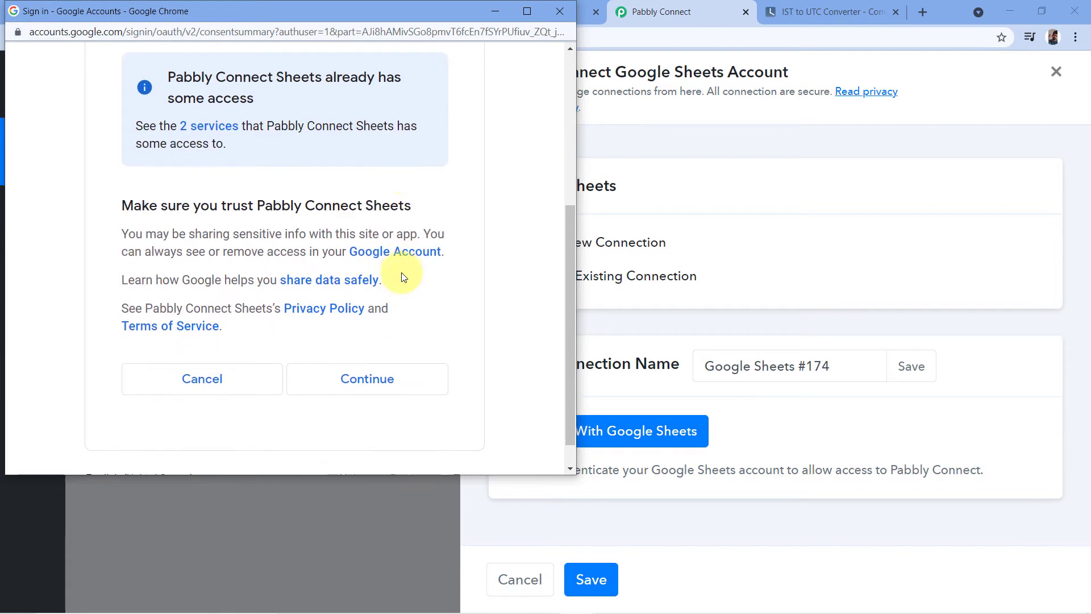
{"action": "left_click", "coordinate": [393, 369]}
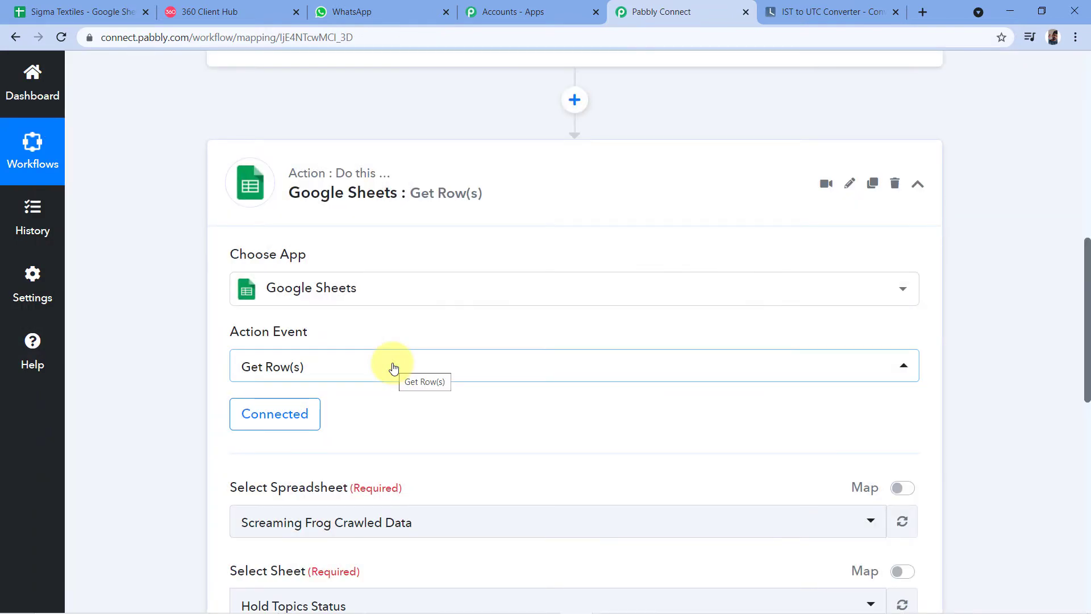
Look through the spreadsheets available to the Get Row(s) action in its spreadsheet choices
{"action": "scroll", "coordinate": [462, 287], "scroll_direction": "down", "scroll_amount": 5}
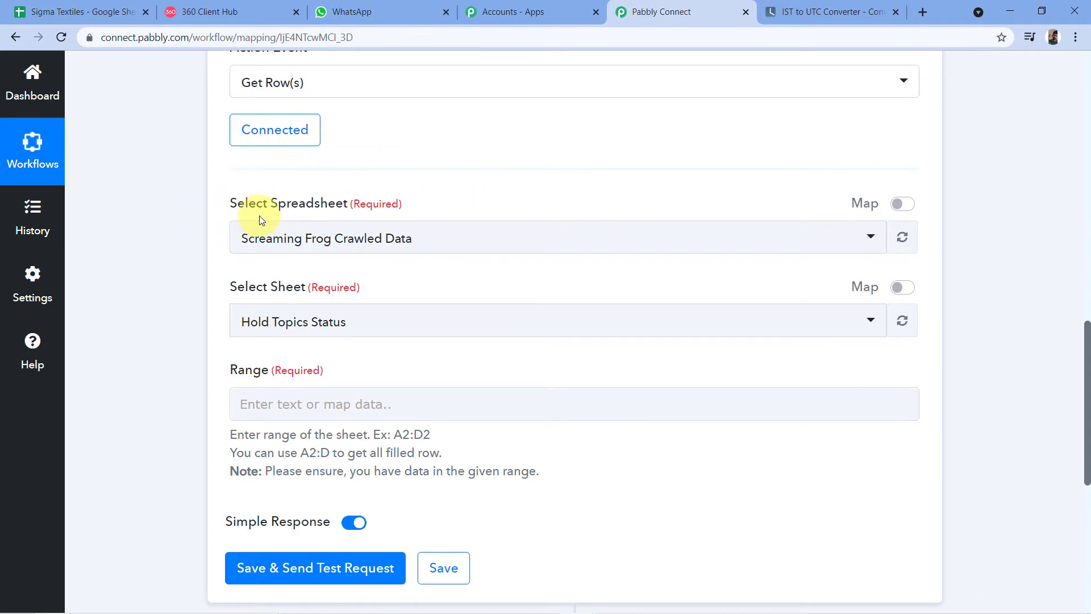
{"action": "left_click", "coordinate": [463, 239]}
{"action": "scroll", "coordinate": [341, 313], "scroll_direction": "down", "scroll_amount": 5}
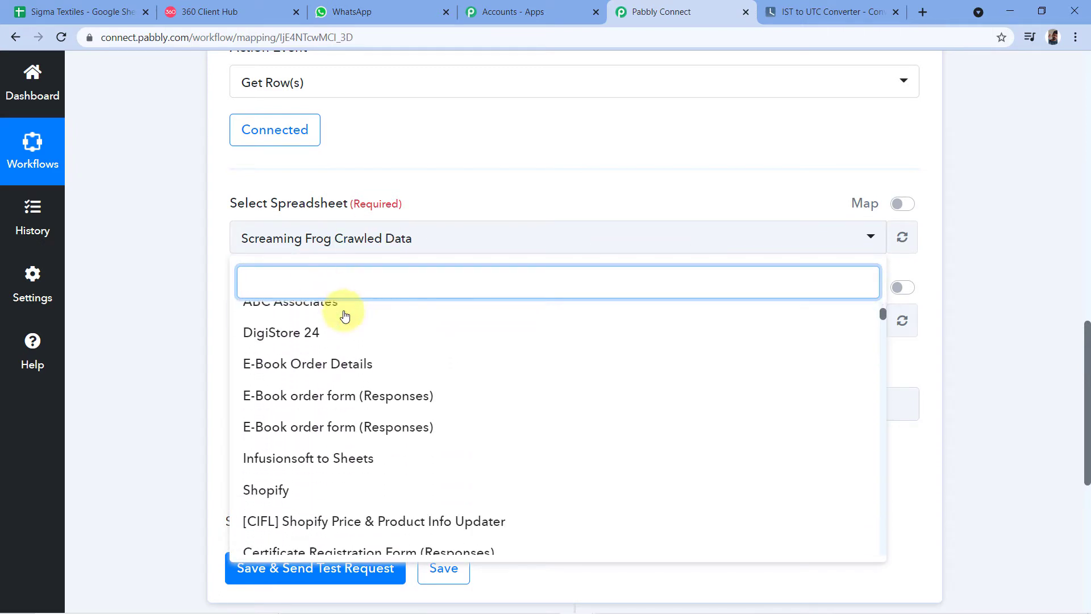
{"action": "scroll", "coordinate": [345, 316], "scroll_direction": "down", "scroll_amount": 6}
{"action": "scroll", "coordinate": [356, 354], "scroll_direction": "down", "scroll_amount": 4}
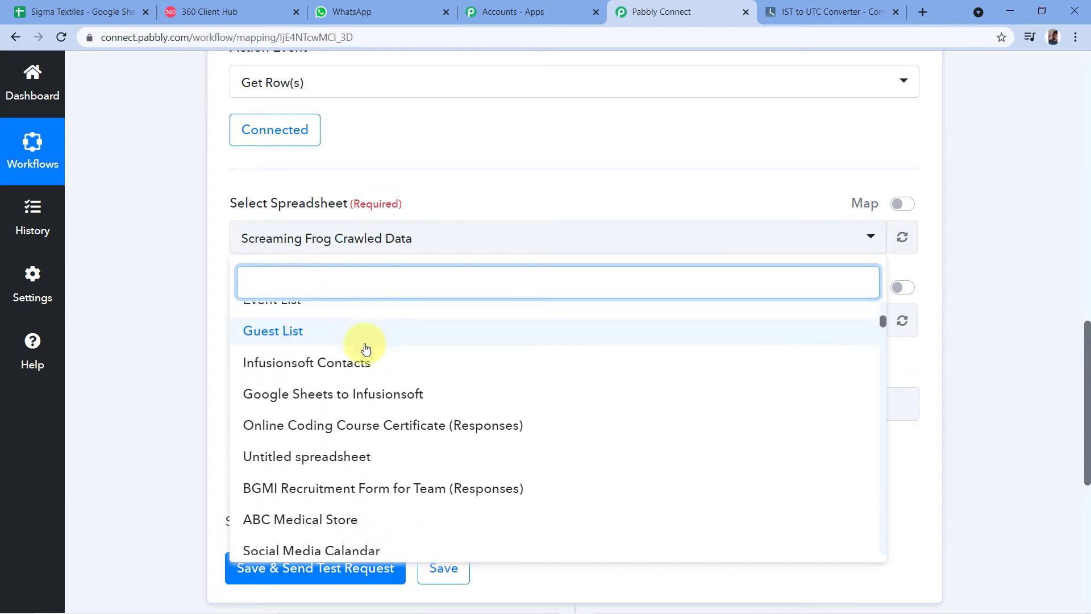
{"action": "scroll", "coordinate": [296, 374], "scroll_direction": "down", "scroll_amount": 2}
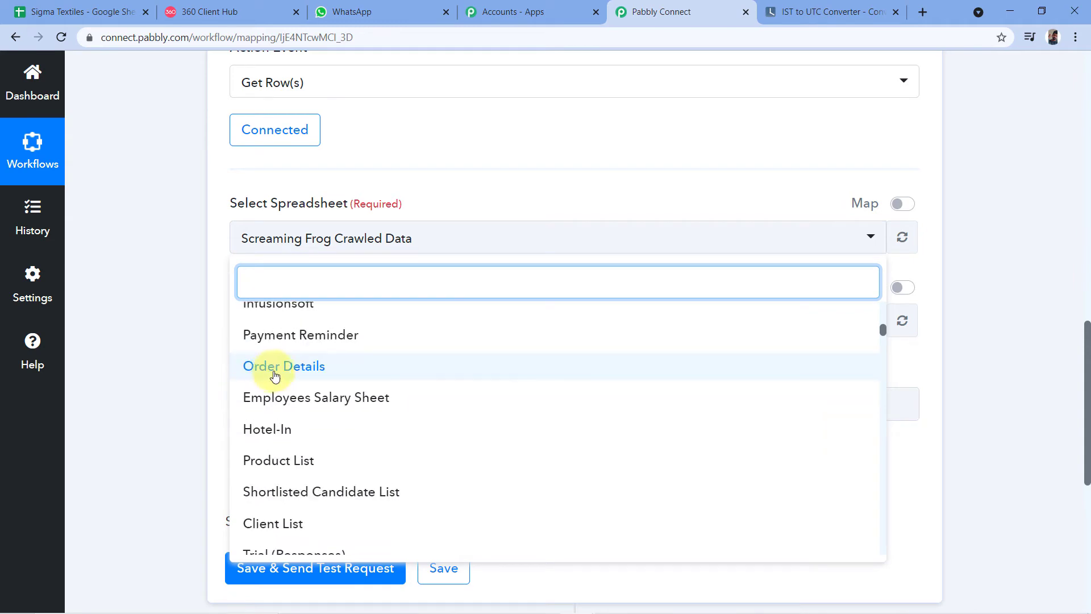
{"action": "scroll", "coordinate": [284, 378], "scroll_direction": "up", "scroll_amount": 8}
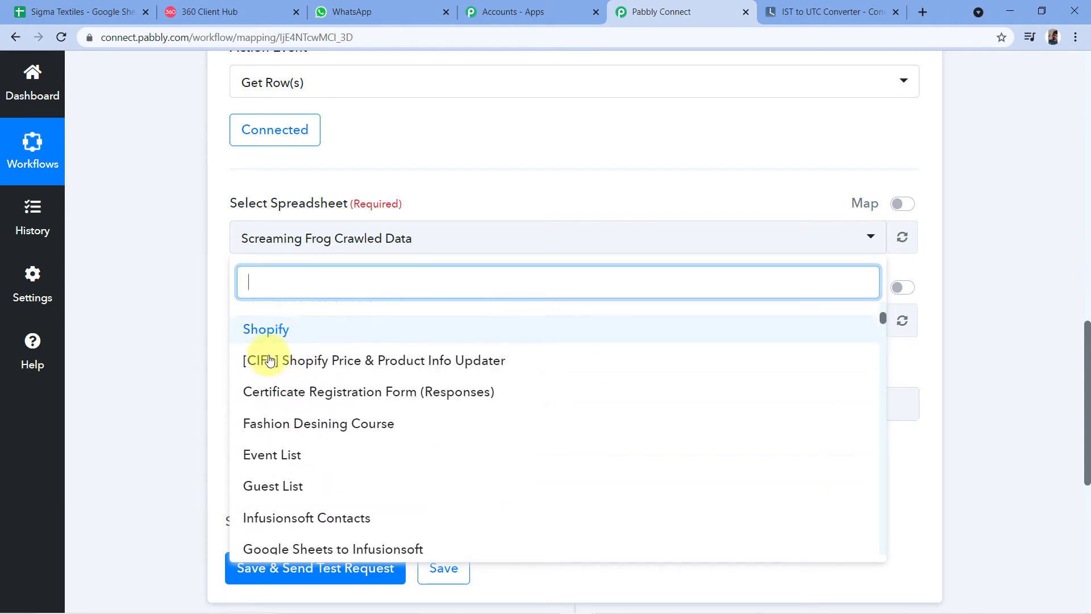
{"action": "scroll", "coordinate": [307, 380], "scroll_direction": "up", "scroll_amount": 8}
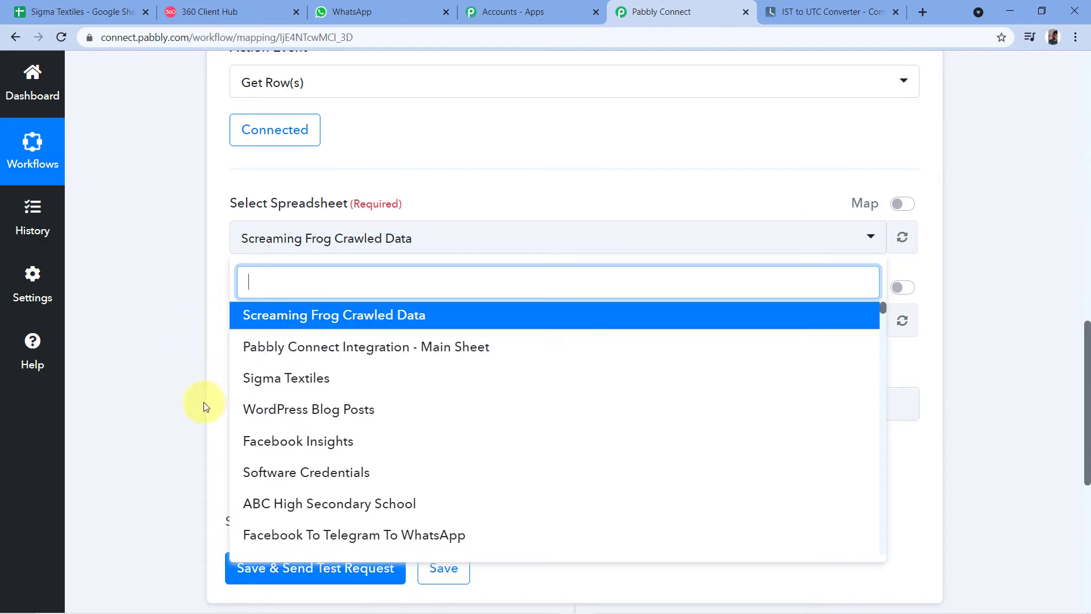
Compare the available spreadsheets with the files on the Google Sheets home page, and reopen the Sigma Textiles spreadsheet there
{"action": "left_click", "coordinate": [23, 12]}
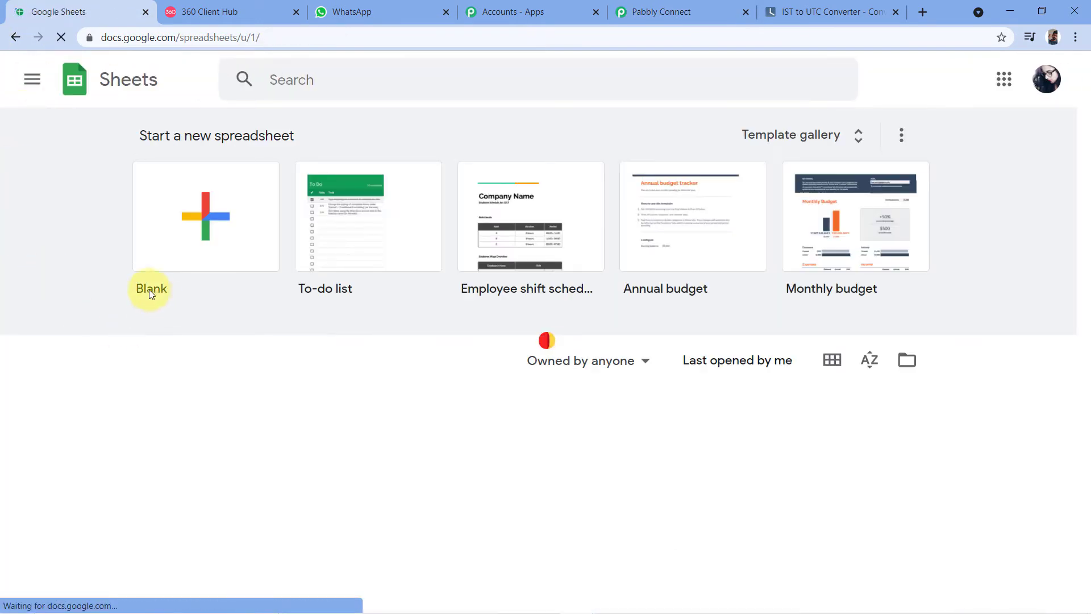
{"action": "scroll", "coordinate": [122, 232], "scroll_direction": "down", "scroll_amount": 7}
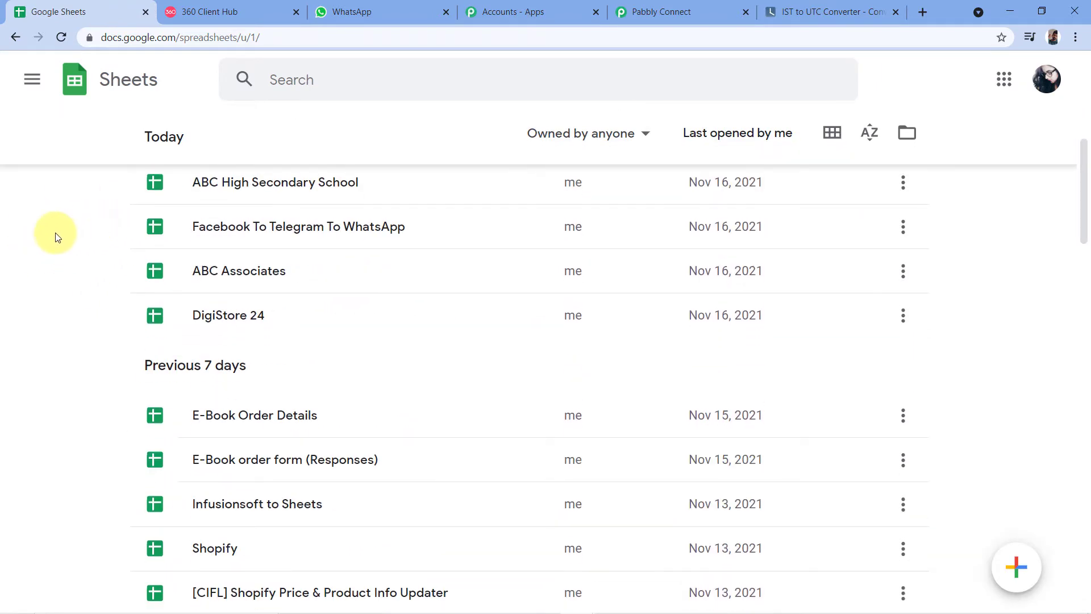
{"action": "scroll", "coordinate": [56, 237], "scroll_direction": "down", "scroll_amount": 3}
{"action": "left_click", "coordinate": [674, 7]}
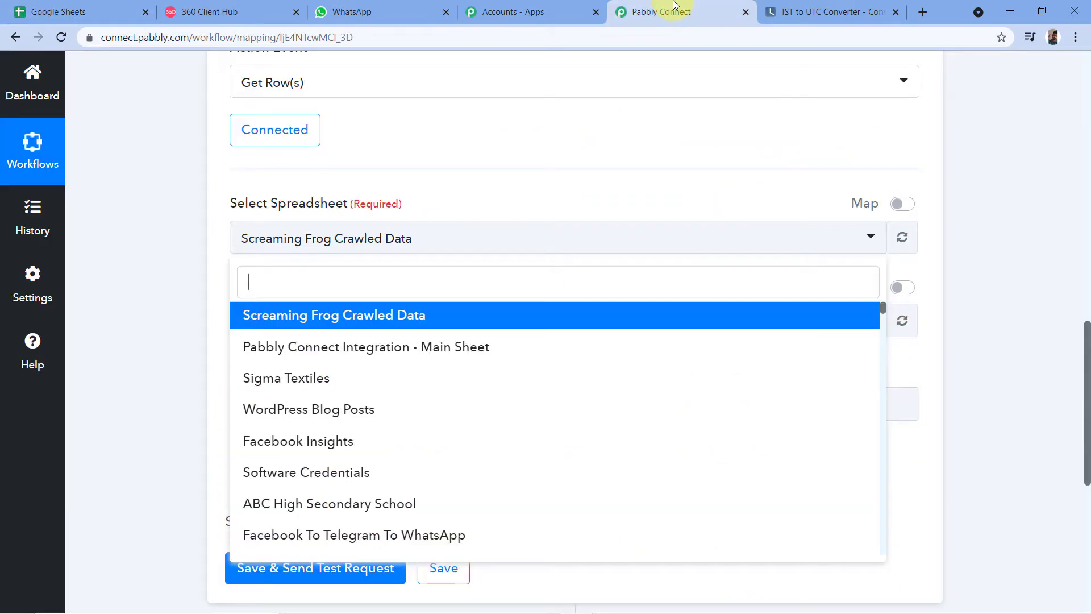
{"action": "scroll", "coordinate": [317, 360], "scroll_direction": "up", "scroll_amount": 3}
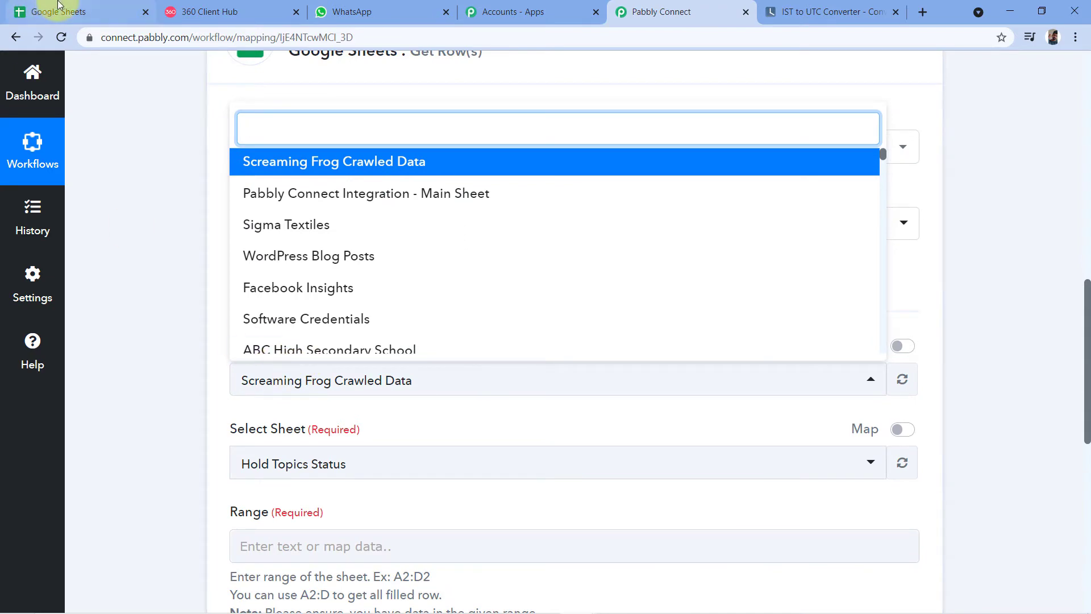
{"action": "left_click", "coordinate": [58, 7]}
{"action": "scroll", "coordinate": [85, 333], "scroll_direction": "up", "scroll_amount": 10}
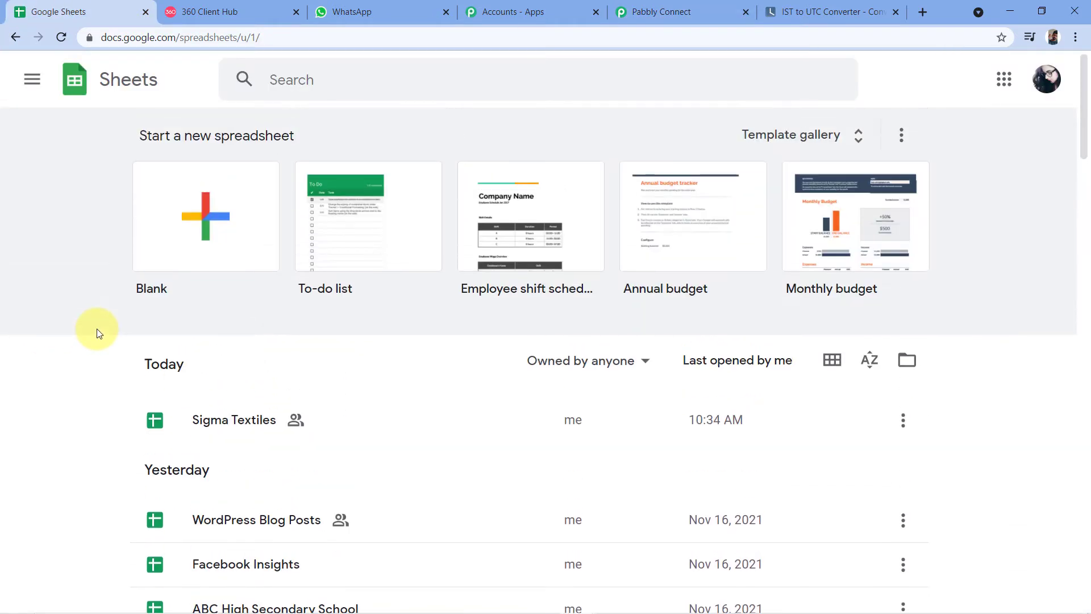
{"action": "scroll", "coordinate": [97, 329], "scroll_direction": "down", "scroll_amount": 3}
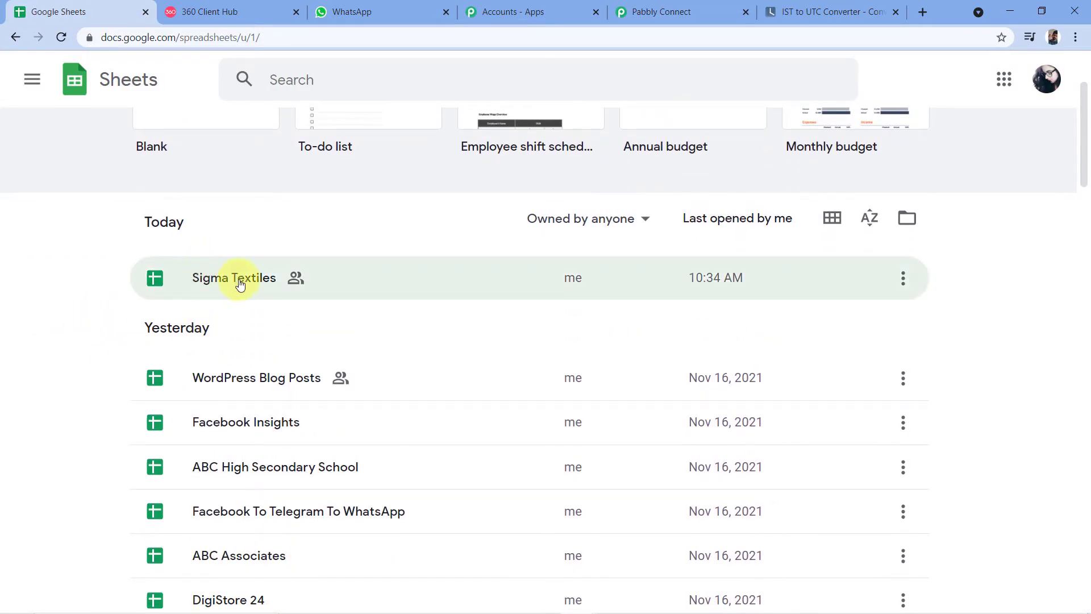
{"action": "left_click", "coordinate": [247, 283]}
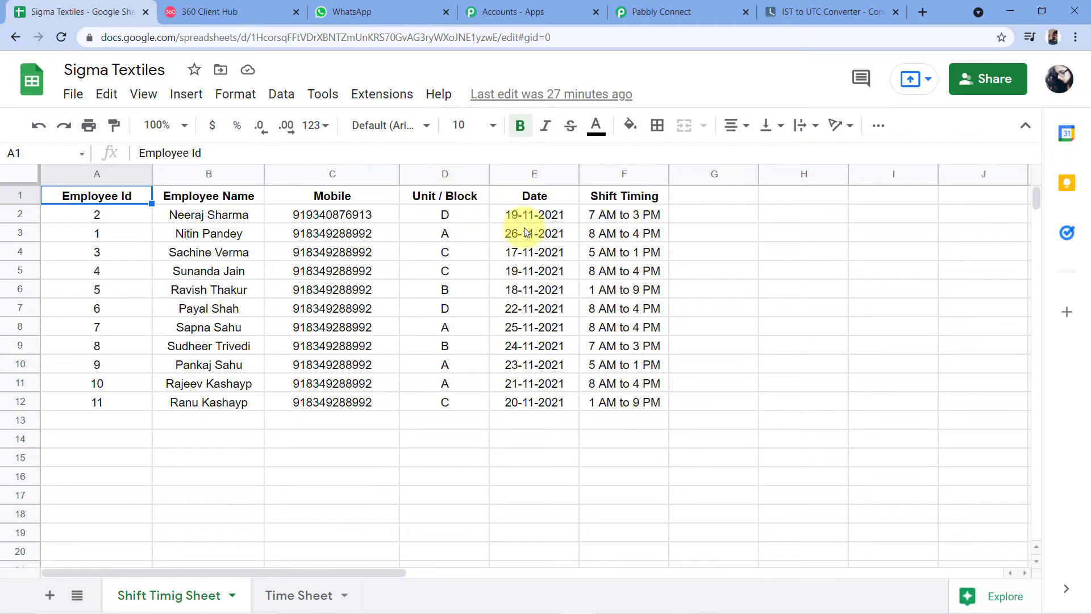
In the Pabbly Connect workflow, set the action's spreadsheet to Sigma Textiles and its sheet to Shift Timing Sheet
{"action": "left_click", "coordinate": [672, 7]}
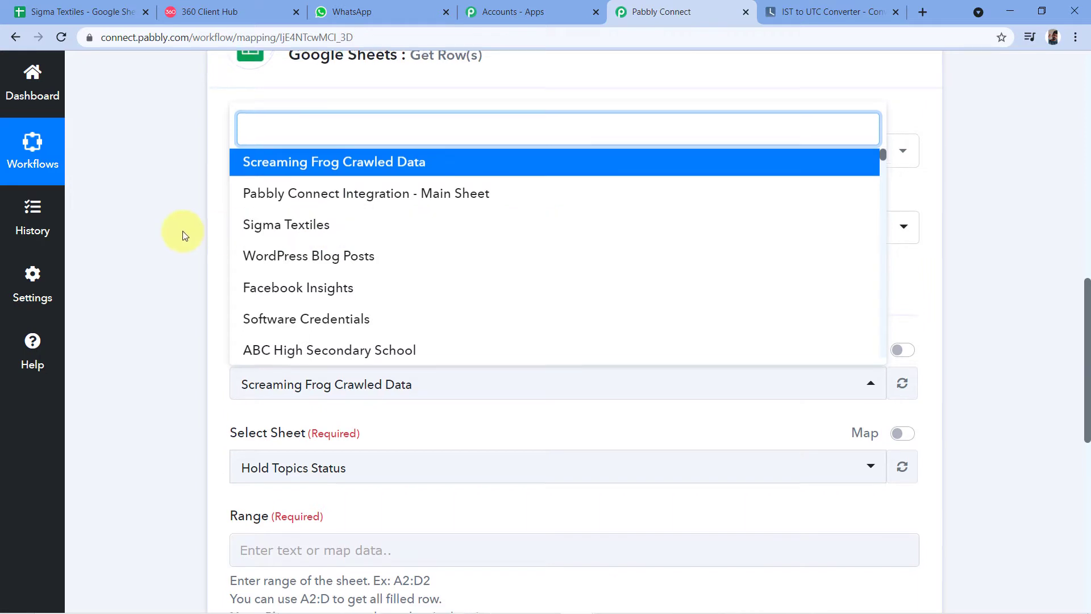
{"action": "left_click", "coordinate": [291, 225]}
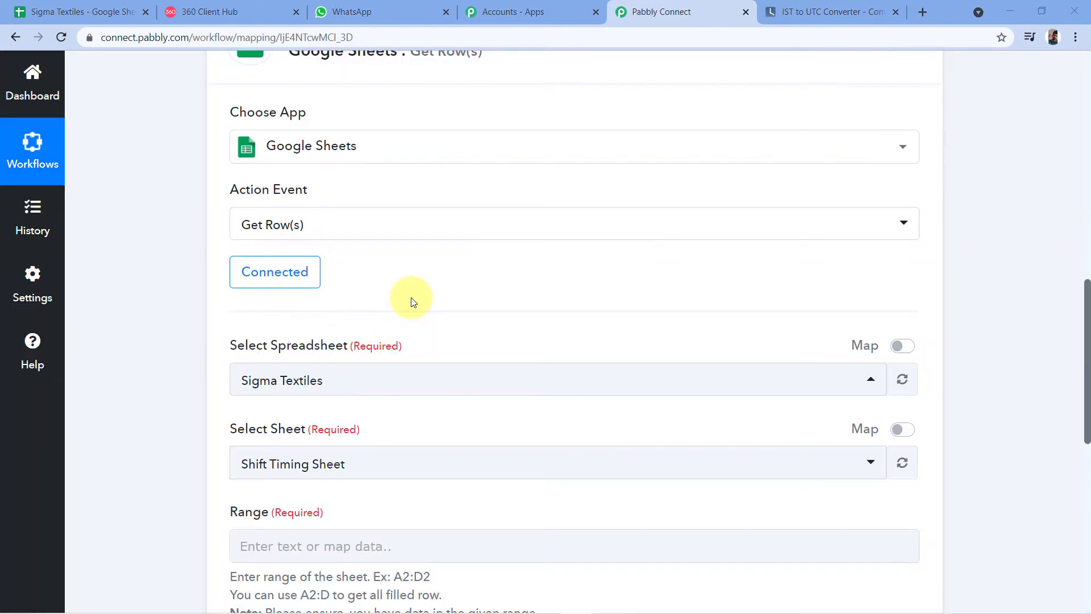
{"action": "scroll", "coordinate": [390, 302], "scroll_direction": "down", "scroll_amount": 3}
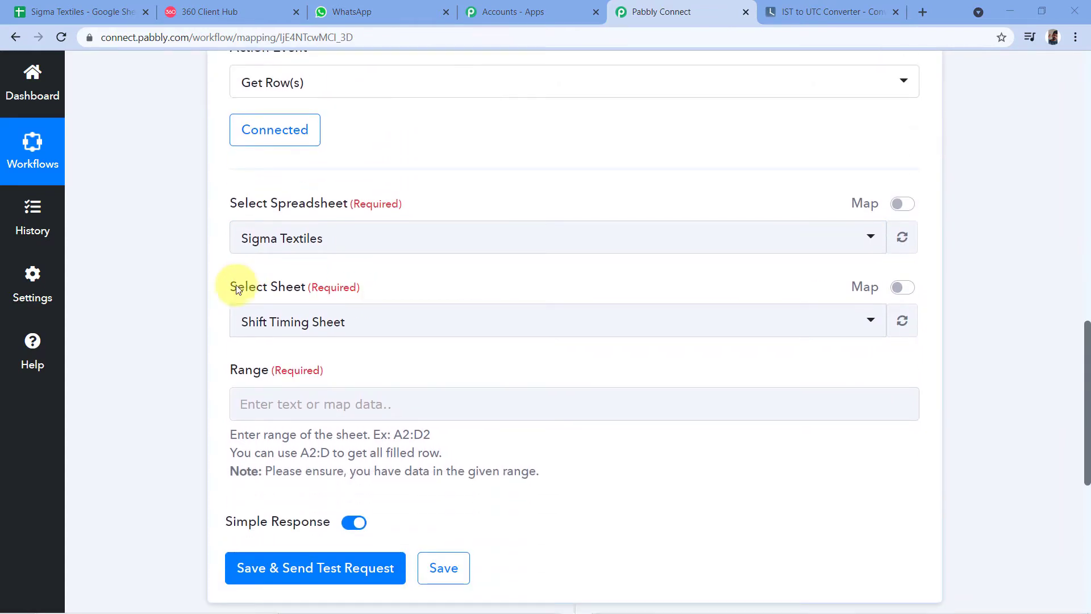
{"action": "left_click", "coordinate": [372, 322]}
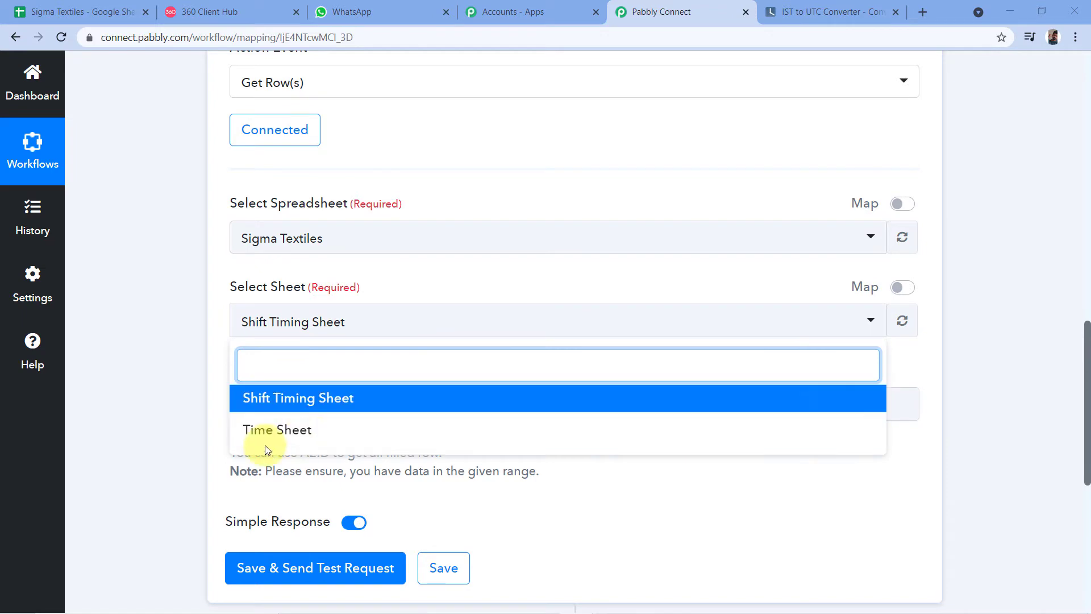
{"action": "left_click", "coordinate": [85, 12]}
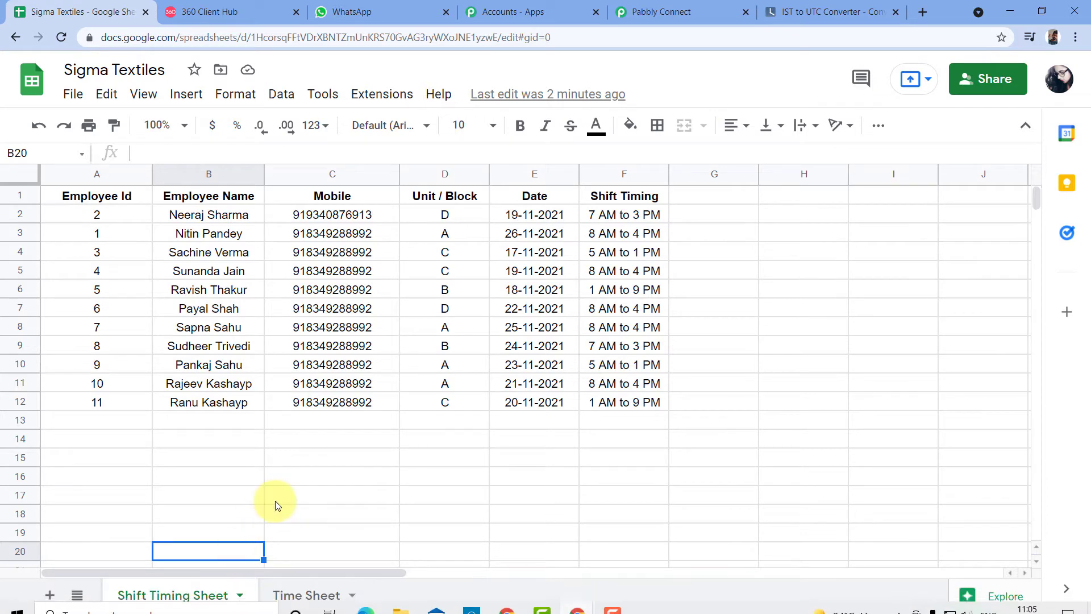
{"action": "left_click", "coordinate": [648, 11]}
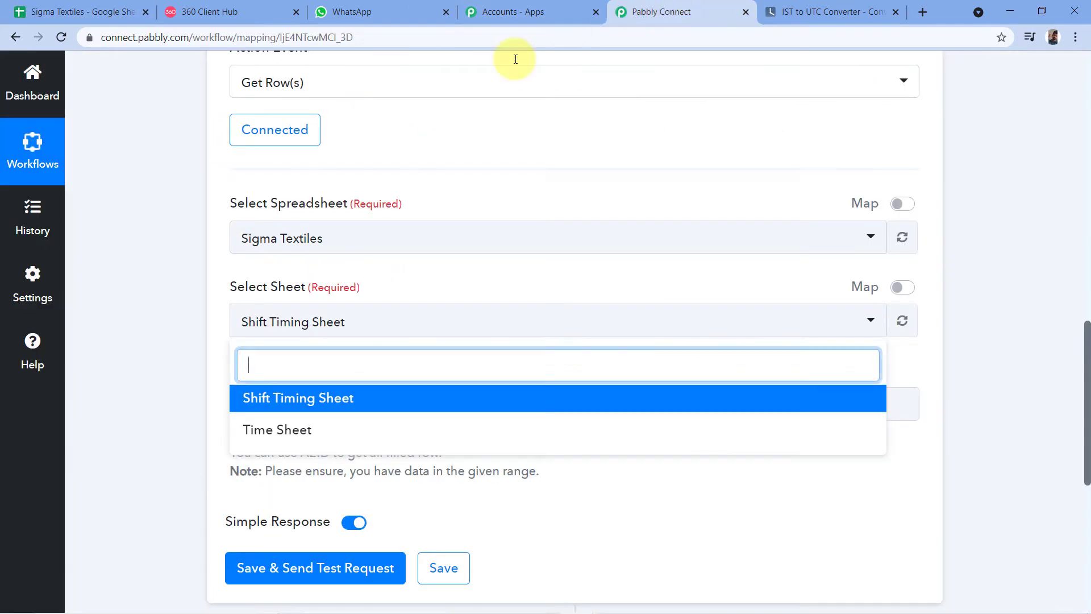
{"action": "left_click", "coordinate": [288, 401]}
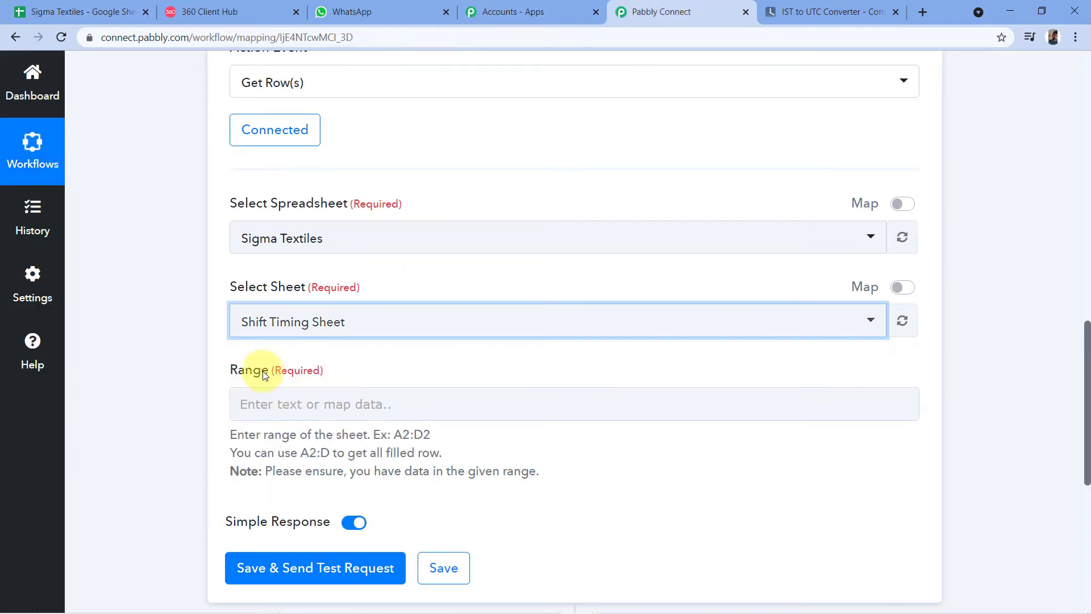
In the Sigma Textiles spreadsheet, select the employee data A2:F12 on Shift Timing Sheet and copy its range reference
{"action": "scroll", "coordinate": [263, 353], "scroll_direction": "down", "scroll_amount": 1}
{"action": "left_click", "coordinate": [344, 287]}
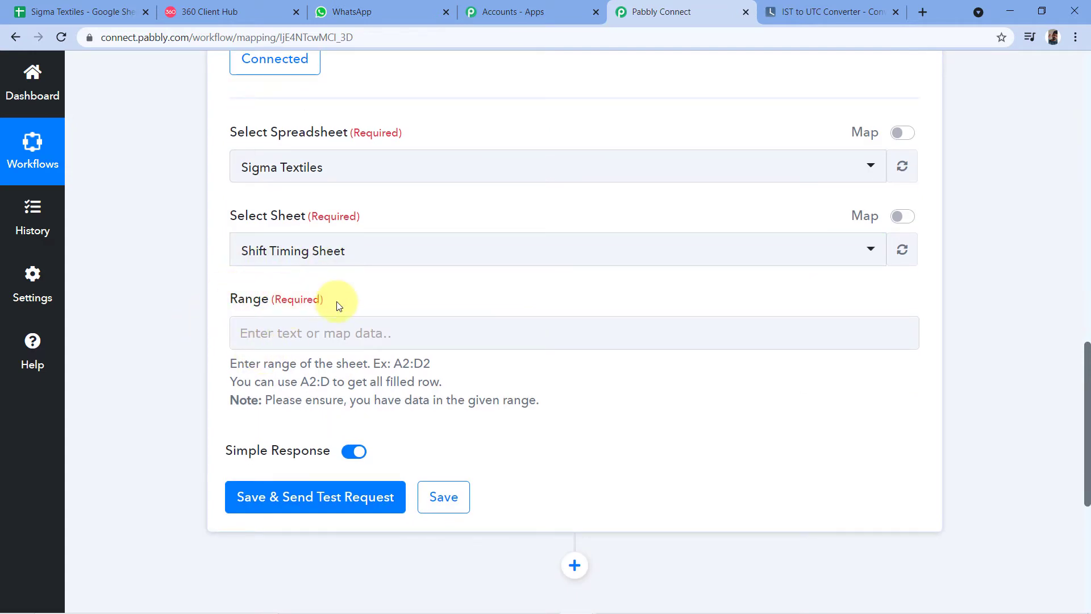
{"action": "left_click", "coordinate": [367, 323]}
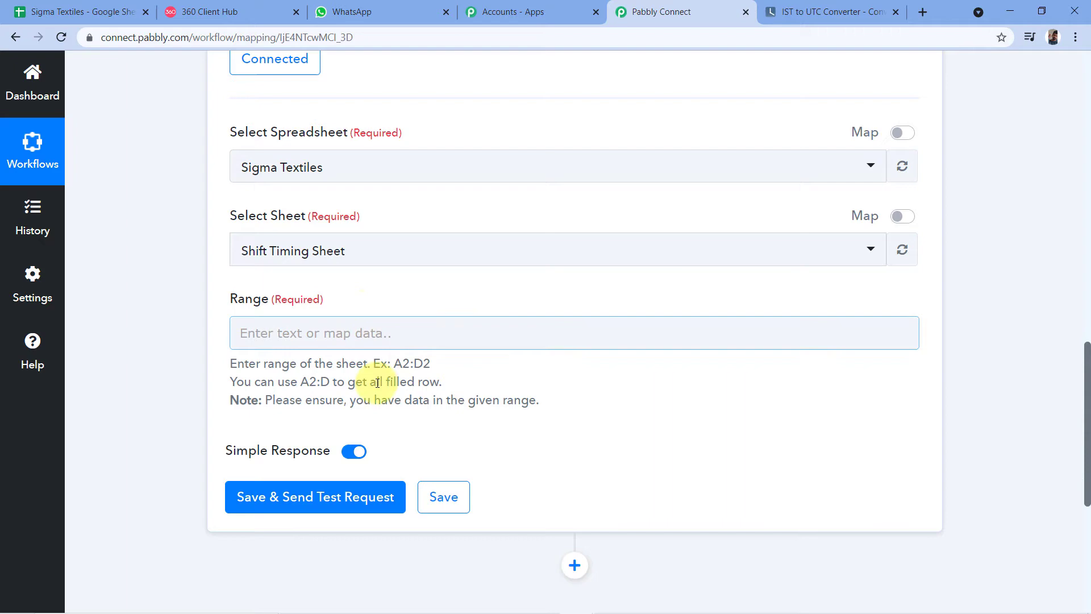
{"action": "left_click", "coordinate": [108, 7]}
{"action": "left_click", "coordinate": [101, 219]}
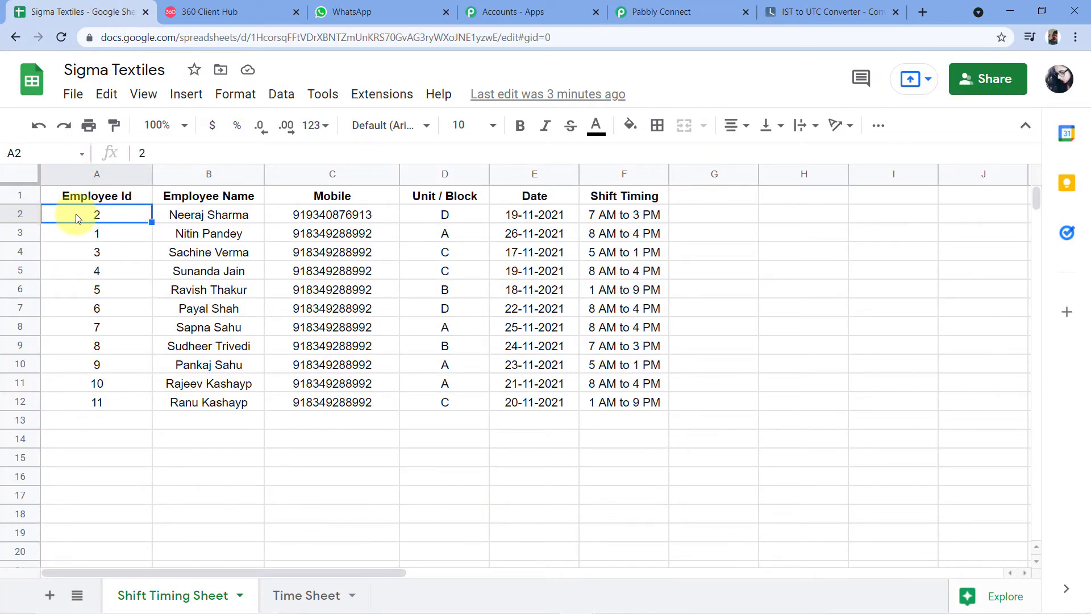
{"action": "left_click_drag", "start_coordinate": [76, 219], "coordinate": [636, 403]}
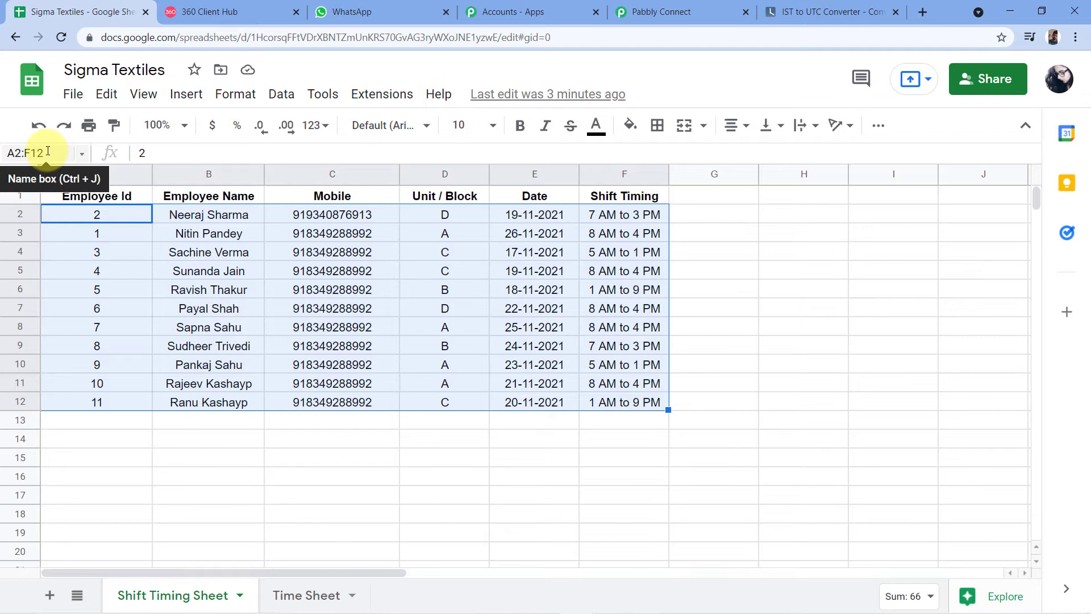
{"action": "left_click_drag", "start_coordinate": [47, 153], "coordinate": [1, 156]}
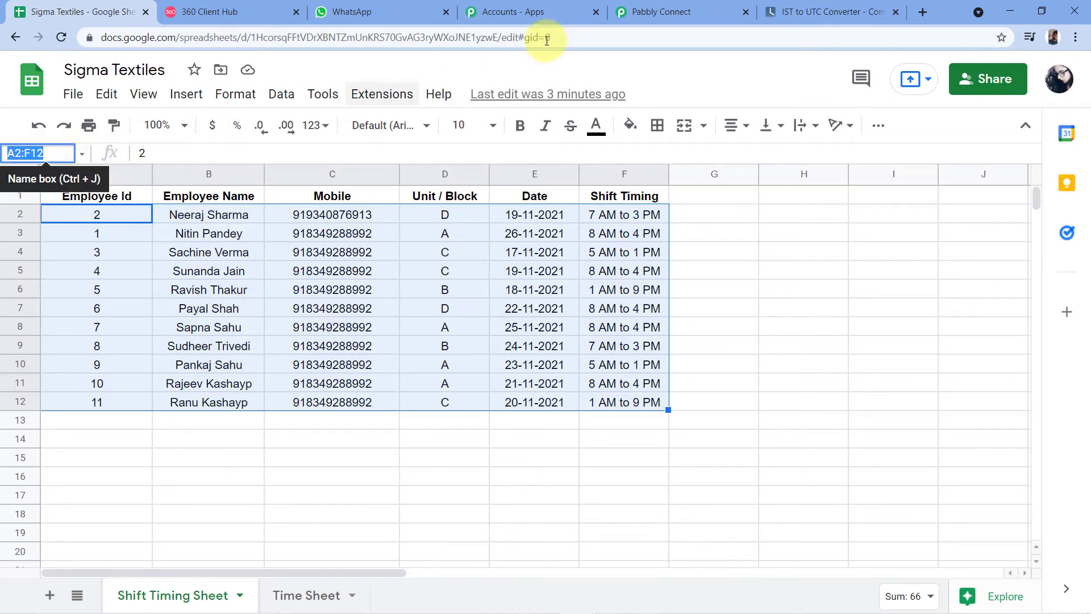
{"action": "right_click", "coordinate": [26, 152]}
{"action": "left_click", "coordinate": [62, 208]}
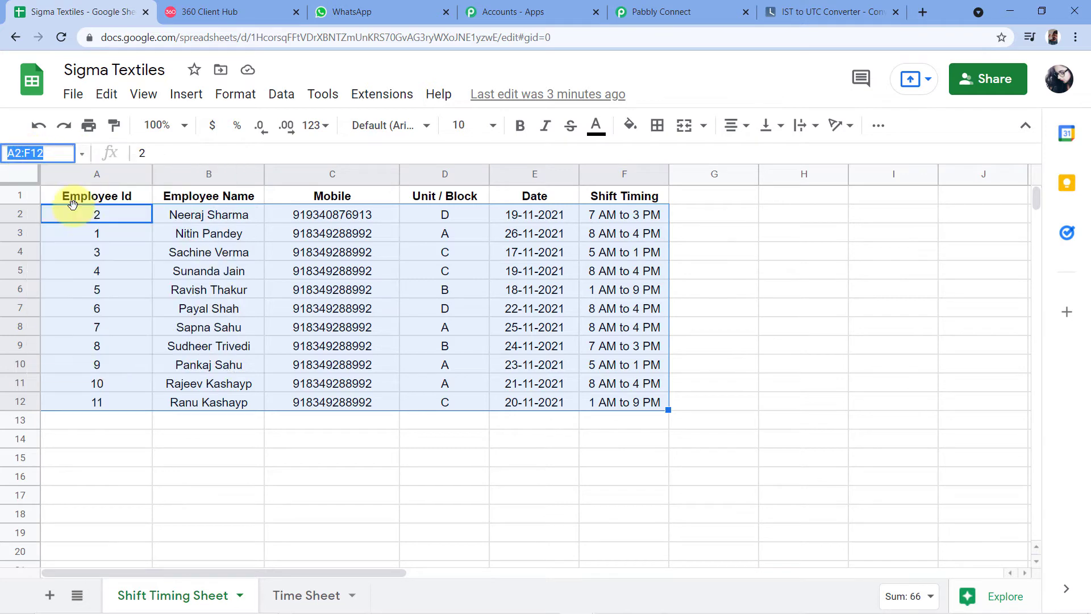
Return to the Pabbly Connect workflow and paste A2:F12 as the range of the Get Row(s) action
{"action": "left_click", "coordinate": [661, 12]}
{"action": "left_click", "coordinate": [285, 328]}
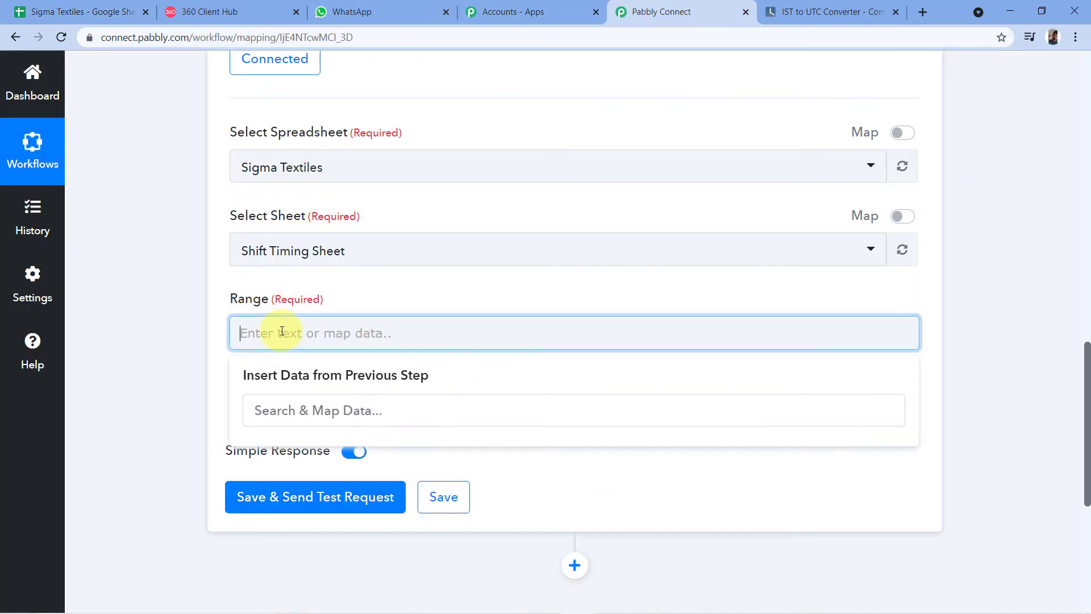
{"action": "right_click", "coordinate": [284, 332]}
{"action": "left_click", "coordinate": [338, 438]}
{"action": "left_click", "coordinate": [347, 288]}
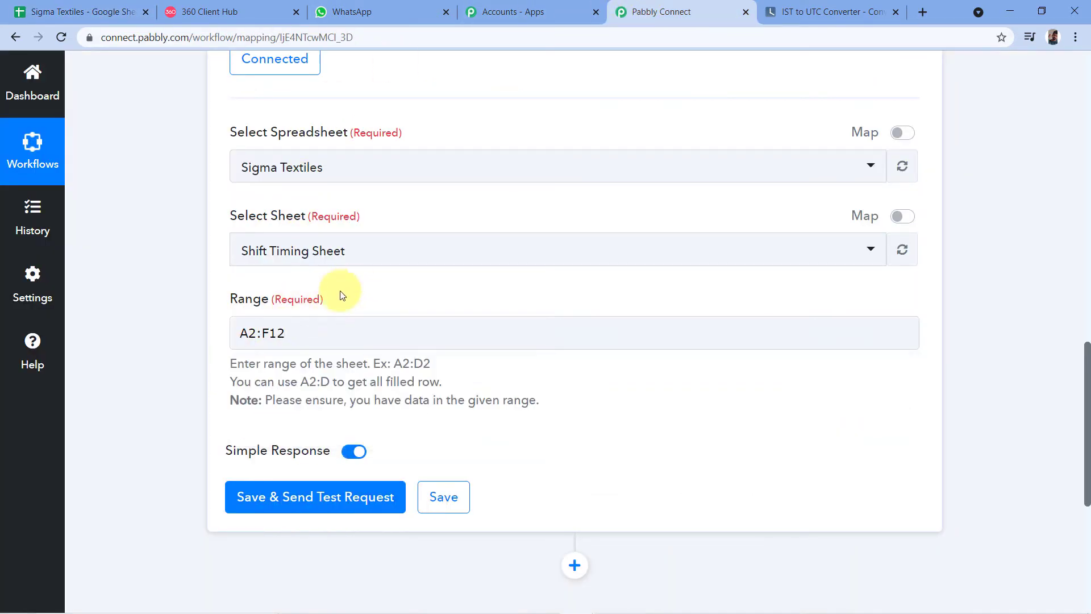
Shorten the action's range to A2:F and check it against the first empty row of Shift Timing Sheet
{"action": "left_click", "coordinate": [287, 332]}
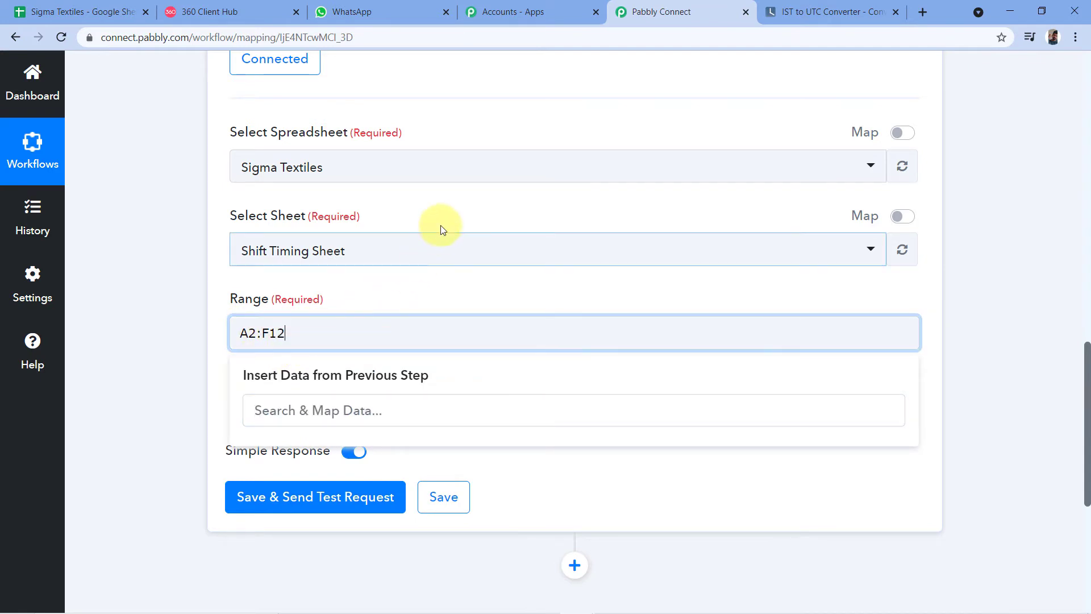
{"action": "left_click", "coordinate": [364, 296]}
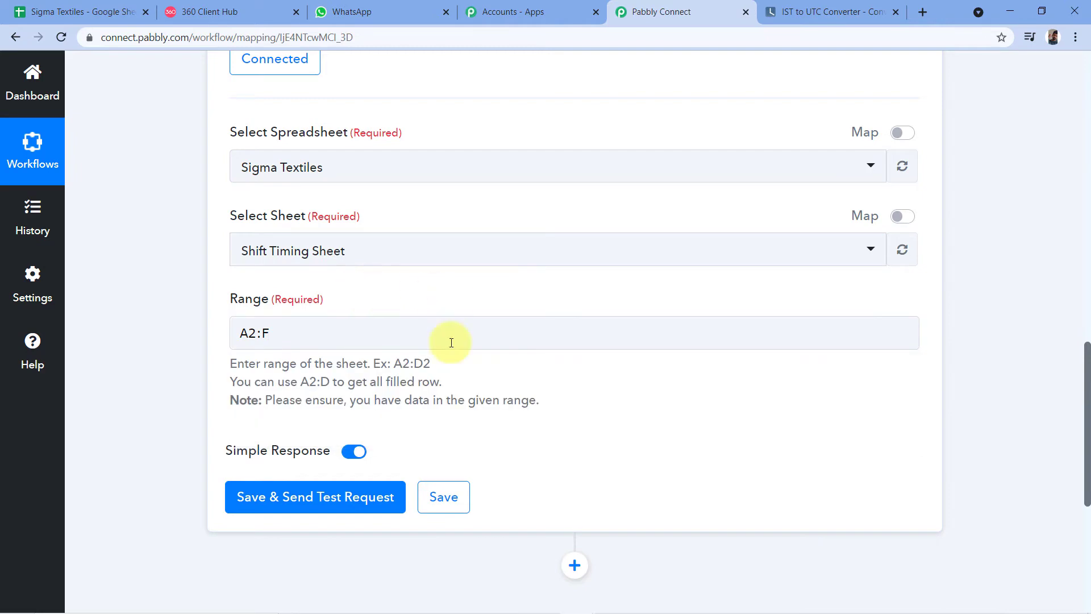
{"action": "left_click", "coordinate": [85, 11]}
{"action": "left_click", "coordinate": [114, 422]}
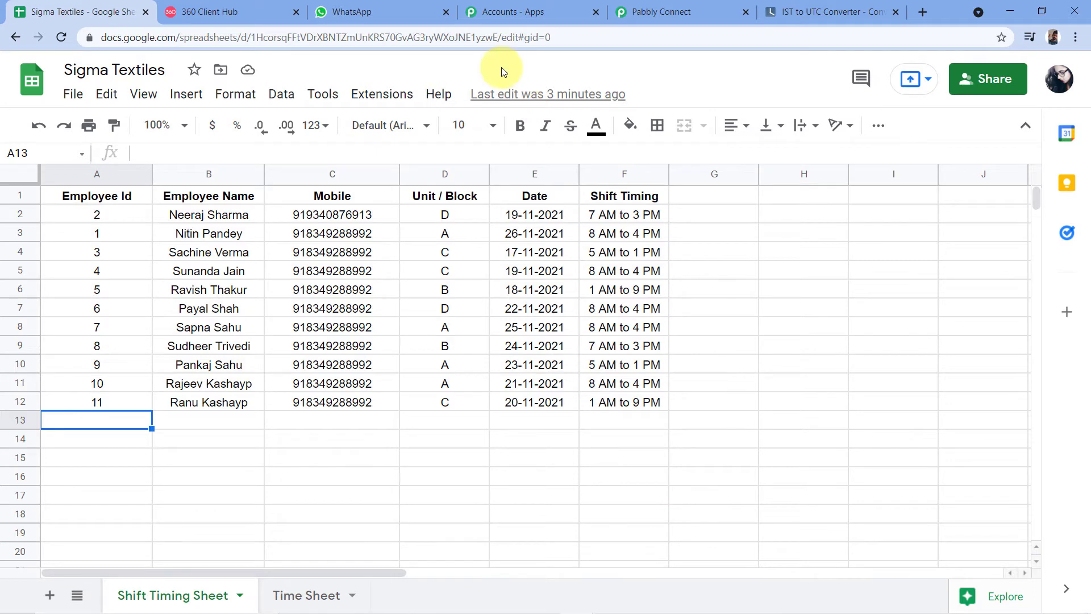
{"action": "left_click", "coordinate": [699, 12]}
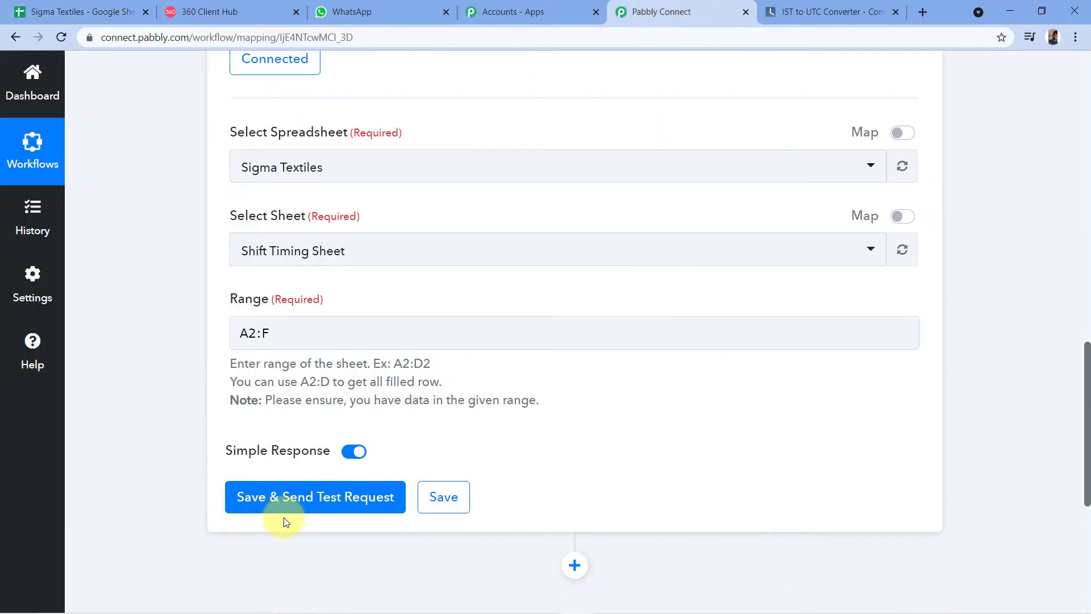
{"action": "left_click", "coordinate": [278, 333]}
{"action": "left_click", "coordinate": [216, 339]}
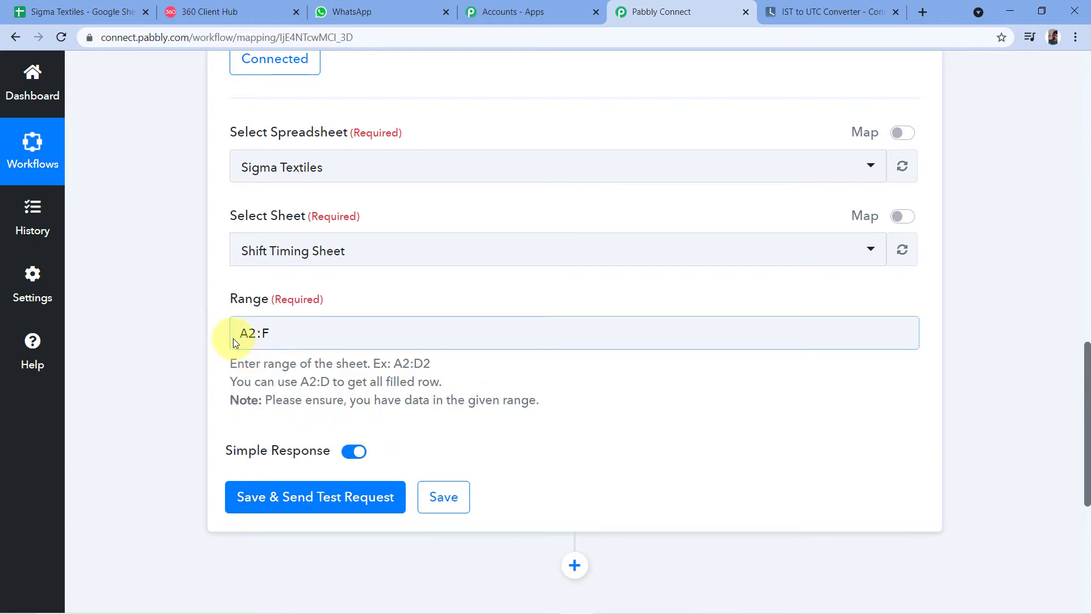
Turn off Simple Response for the Get Row(s) action, then save it and send a test request
{"action": "scroll", "coordinate": [234, 341], "scroll_direction": "down", "scroll_amount": 1}
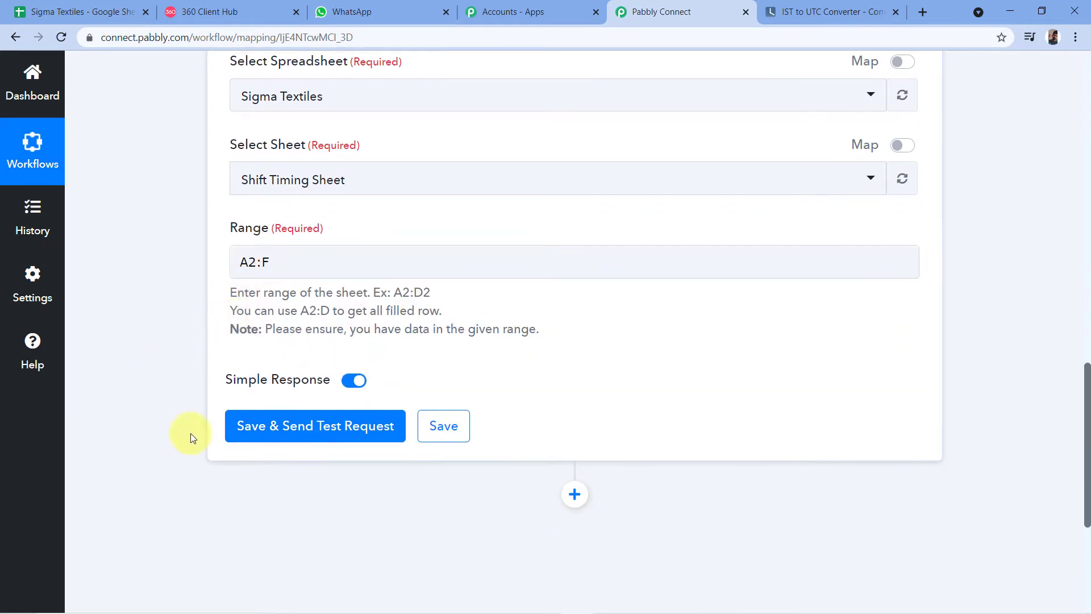
{"action": "left_click", "coordinate": [358, 381]}
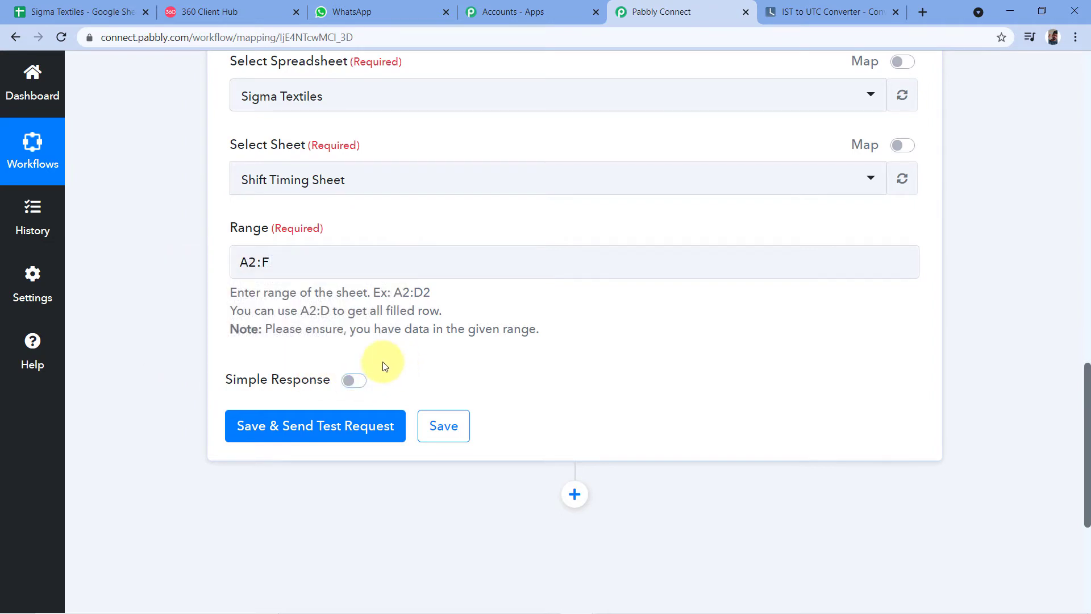
{"action": "left_click", "coordinate": [307, 428]}
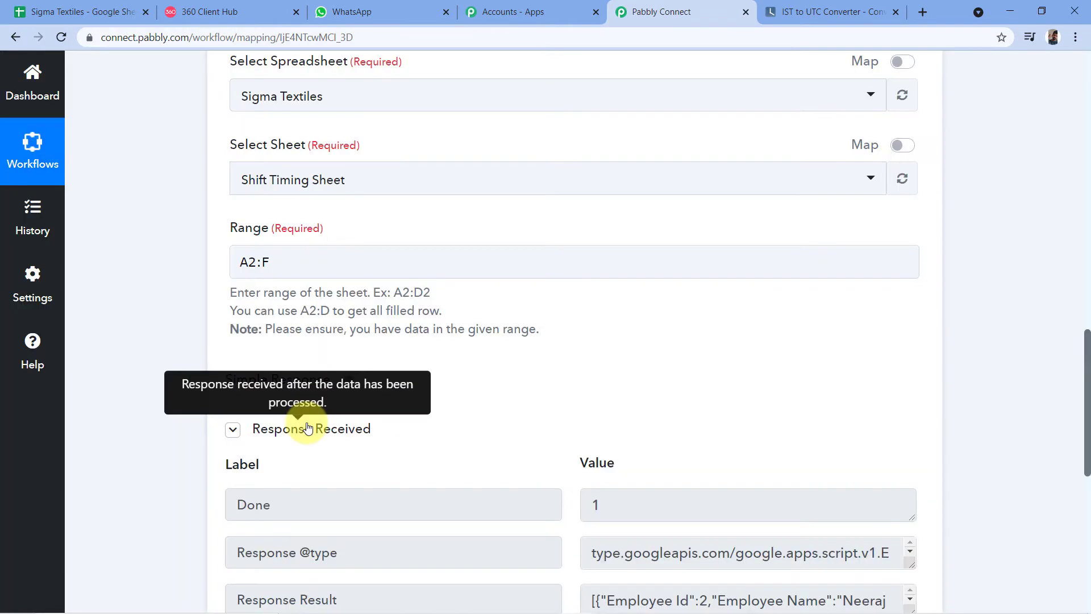
Enlarge the Response Result value box in the received response and read through the returned employee rows
{"action": "scroll", "coordinate": [506, 386], "scroll_direction": "down", "scroll_amount": 2}
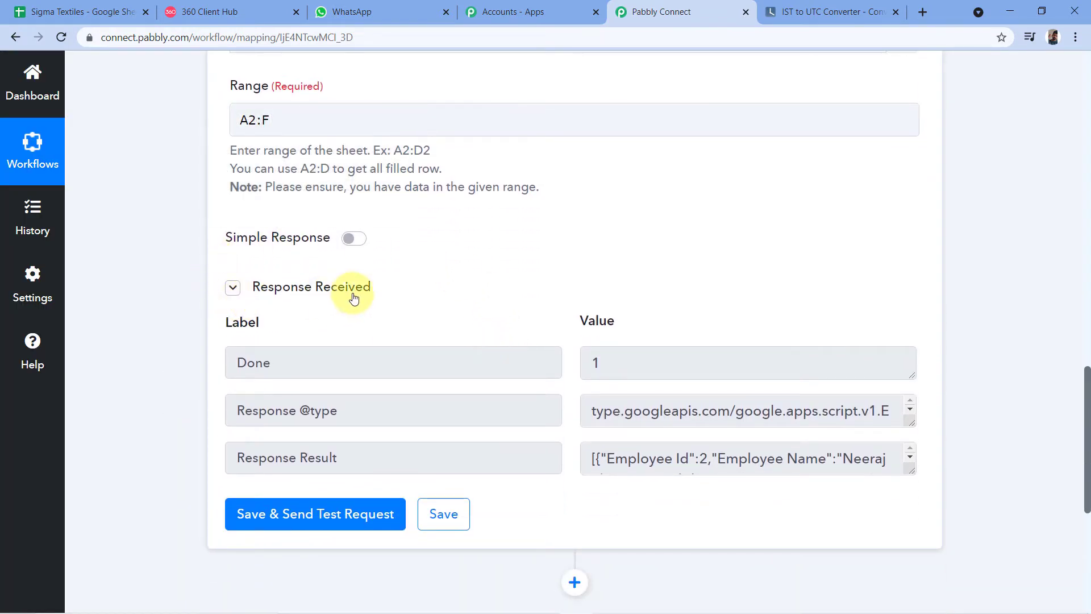
{"action": "scroll", "coordinate": [755, 202], "scroll_direction": "down", "scroll_amount": 1}
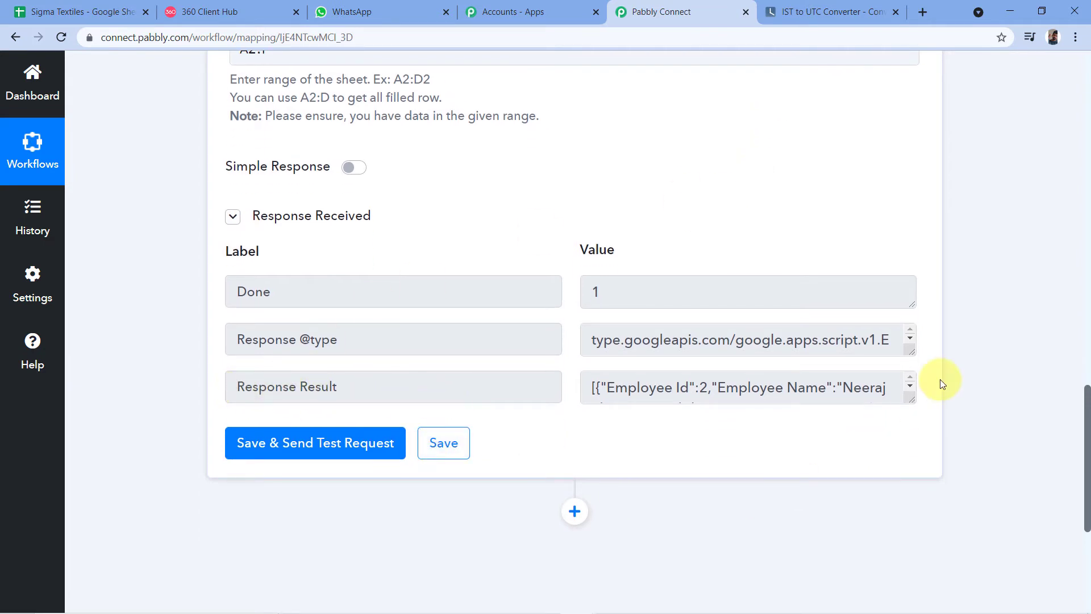
{"action": "left_click_drag", "start_coordinate": [919, 399], "coordinate": [937, 611]}
{"action": "scroll", "coordinate": [662, 142], "scroll_direction": "down", "scroll_amount": 2}
{"action": "scroll", "coordinate": [662, 243], "scroll_direction": "down", "scroll_amount": 2}
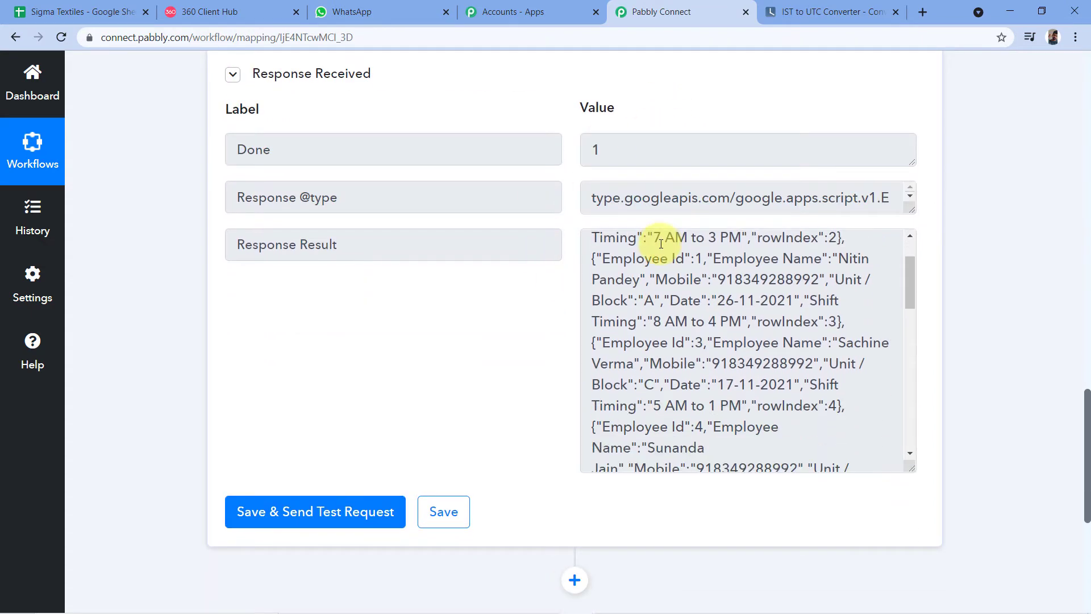
{"action": "scroll", "coordinate": [653, 272], "scroll_direction": "down", "scroll_amount": 6}
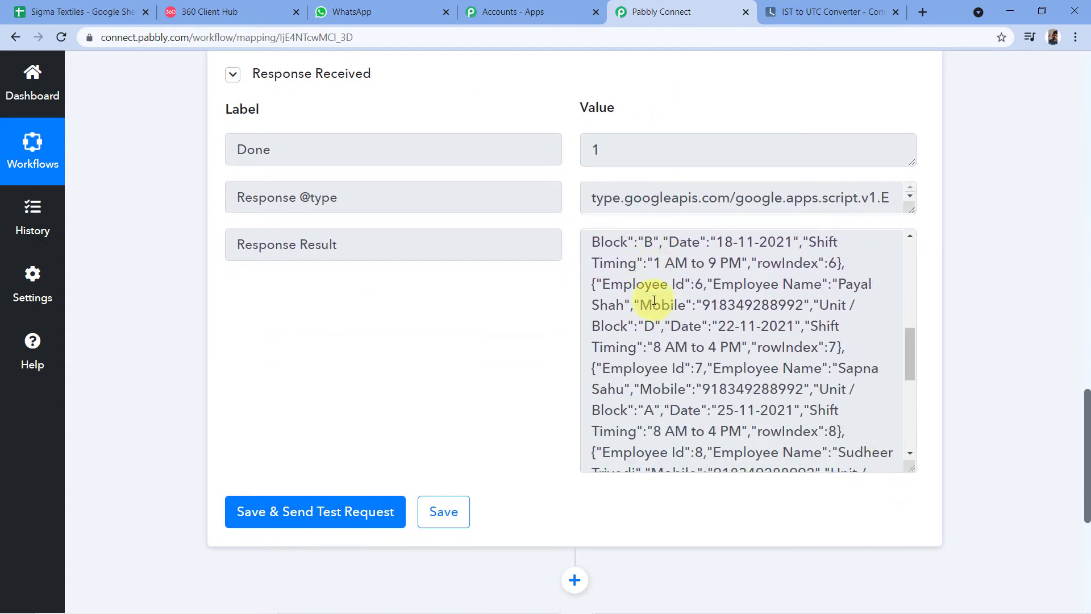
Compare the employee rows in Response Result with the rows of Shift Timing Sheet, including the first employee's row
{"action": "left_click", "coordinate": [79, 12]}
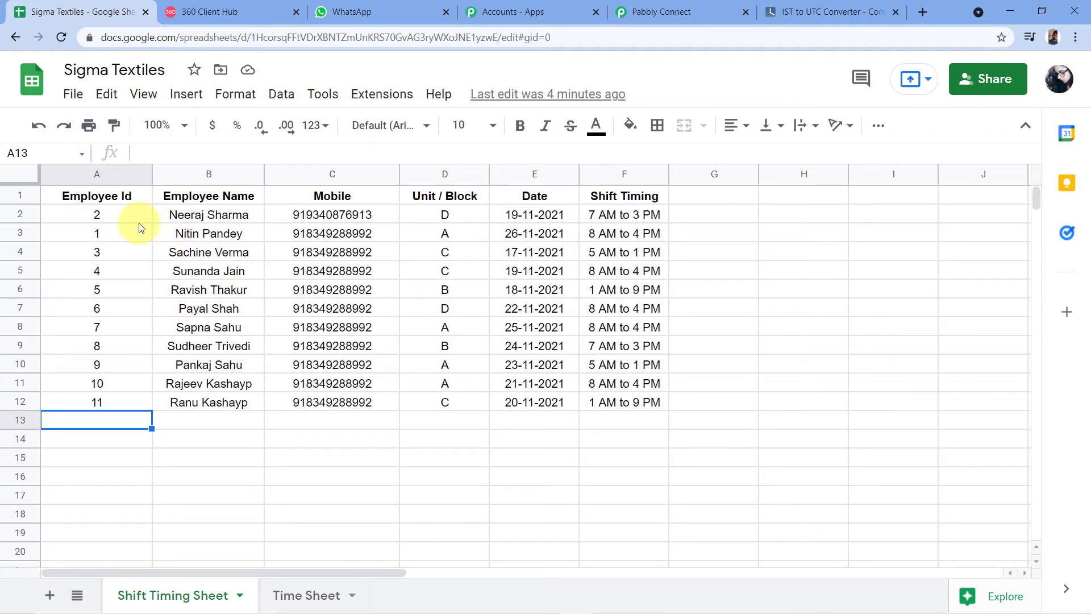
{"action": "left_click", "coordinate": [674, 5]}
{"action": "scroll", "coordinate": [671, 284], "scroll_direction": "up", "scroll_amount": 5}
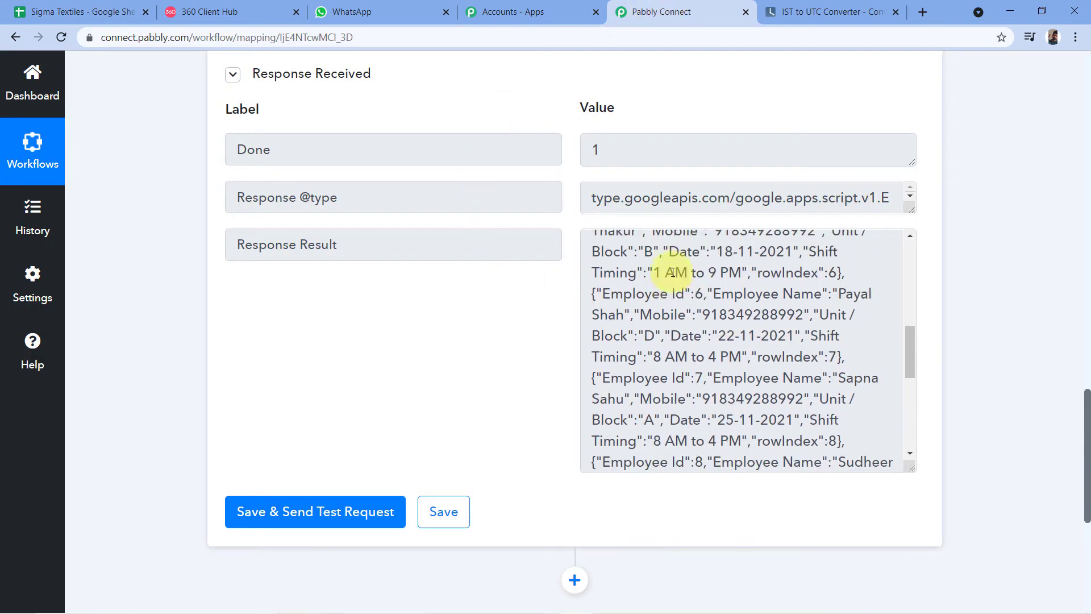
{"action": "scroll", "coordinate": [665, 322], "scroll_direction": "up", "scroll_amount": 8}
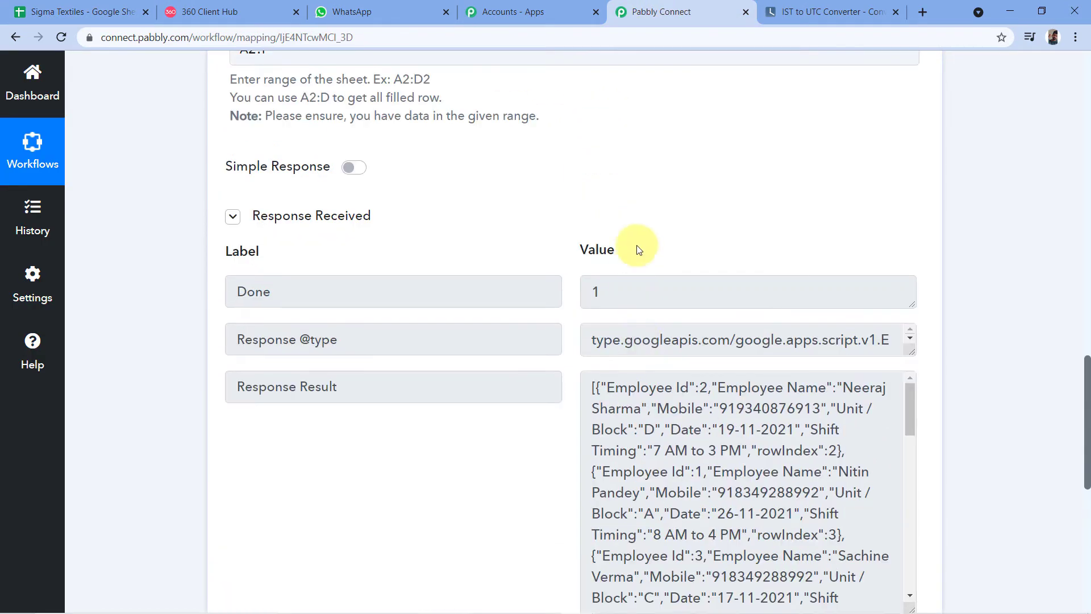
{"action": "scroll", "coordinate": [637, 246], "scroll_direction": "down", "scroll_amount": 3}
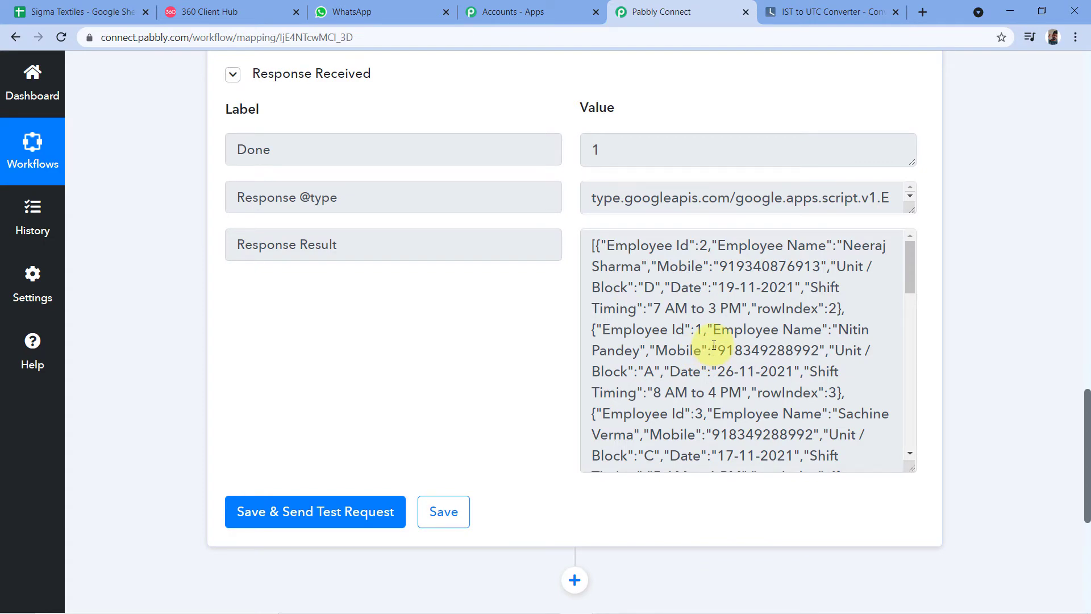
{"action": "left_click", "coordinate": [26, 11]}
{"action": "left_click", "coordinate": [99, 218]}
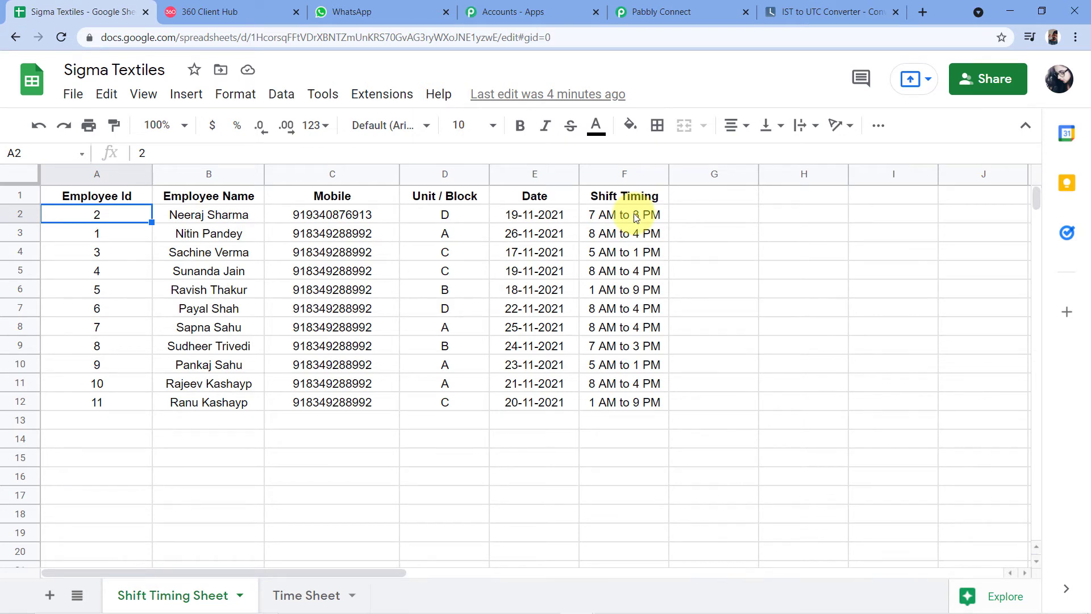
{"action": "left_click", "coordinate": [648, 10]}
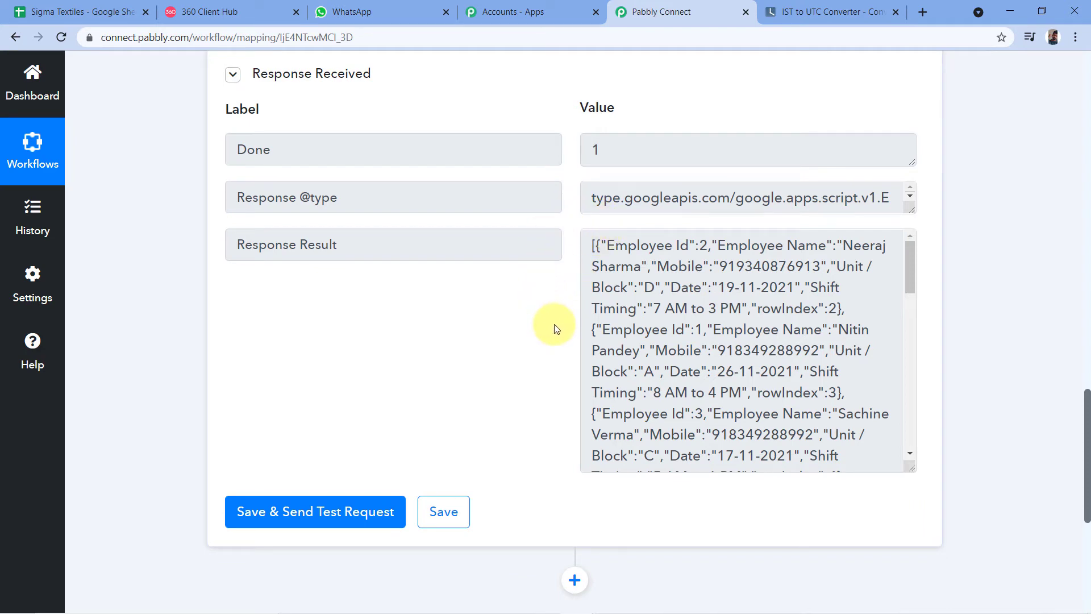
Add an Iterator by Pabbly action after Get Row(s) and check its Response Result array against the returned employee rows
{"action": "scroll", "coordinate": [556, 329], "scroll_direction": "down", "scroll_amount": 5}
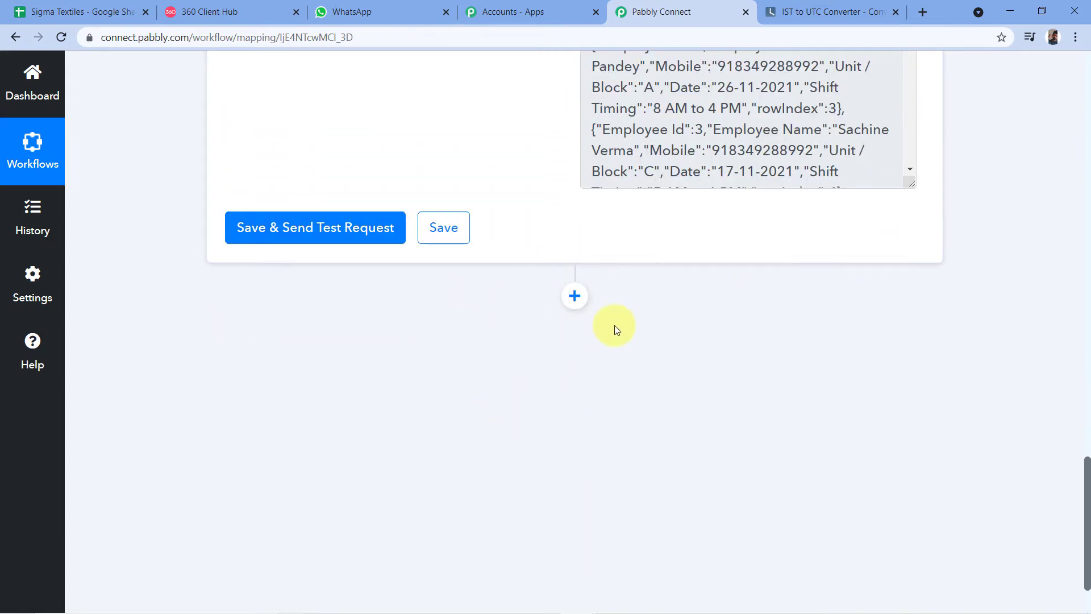
{"action": "left_click", "coordinate": [574, 295]}
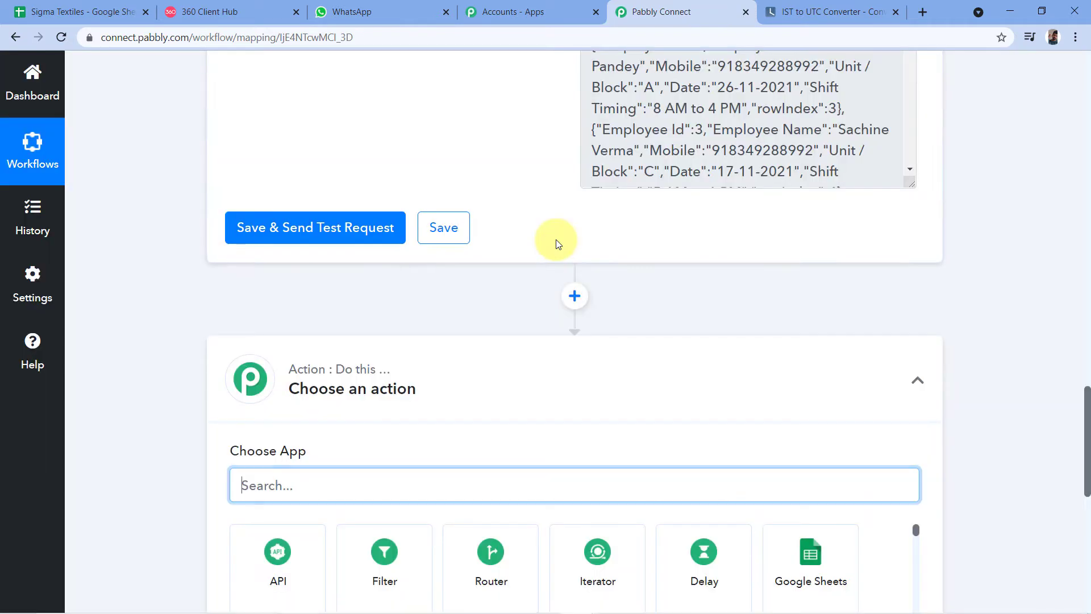
{"action": "scroll", "coordinate": [555, 239], "scroll_direction": "down", "scroll_amount": 1}
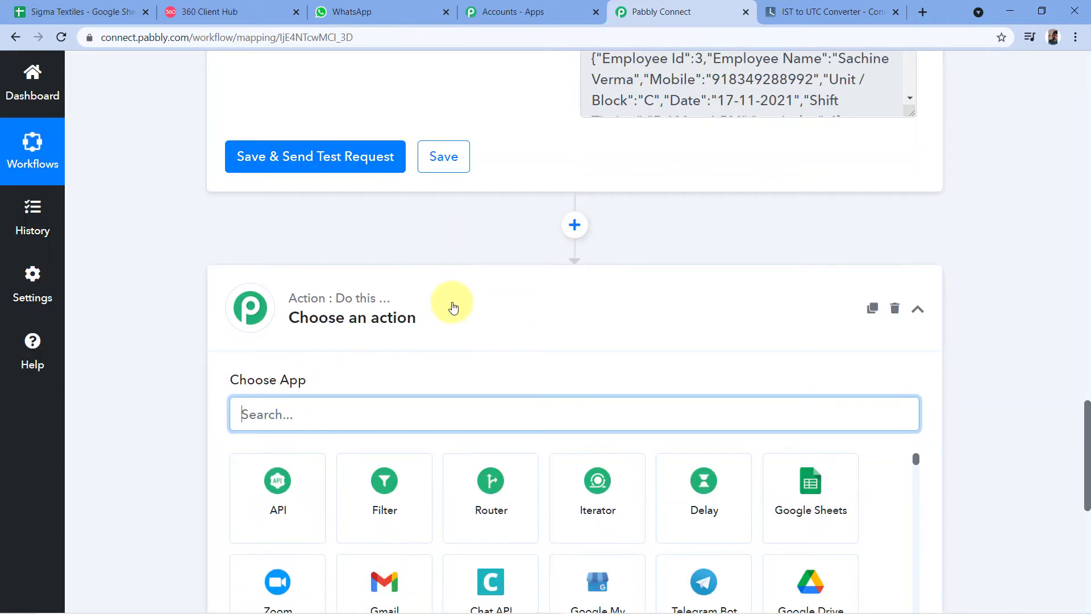
{"action": "scroll", "coordinate": [458, 304], "scroll_direction": "down", "scroll_amount": 1}
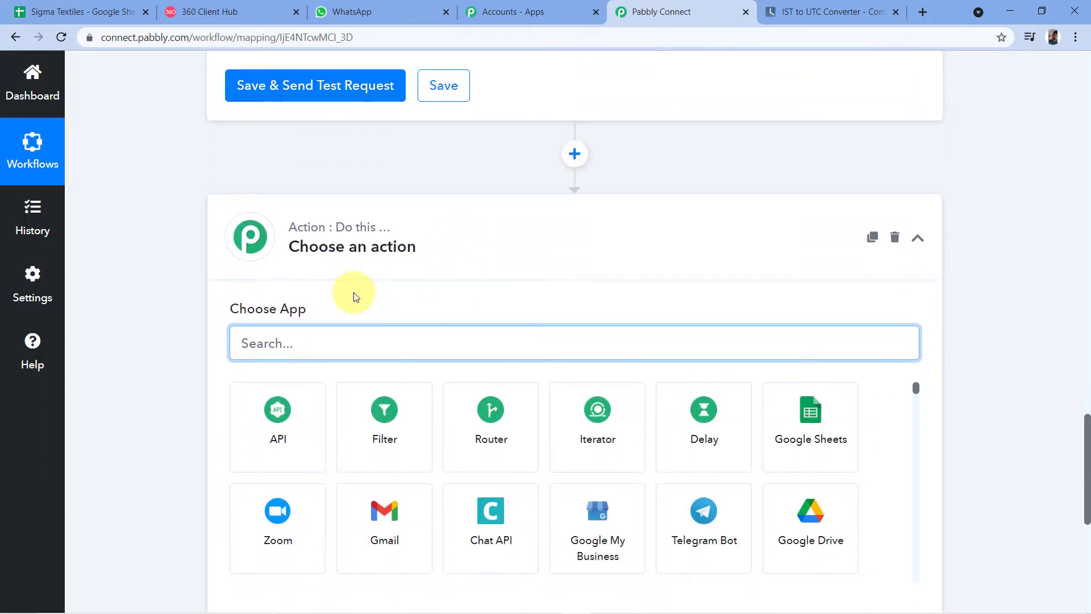
{"action": "scroll", "coordinate": [353, 295], "scroll_direction": "down", "scroll_amount": 1}
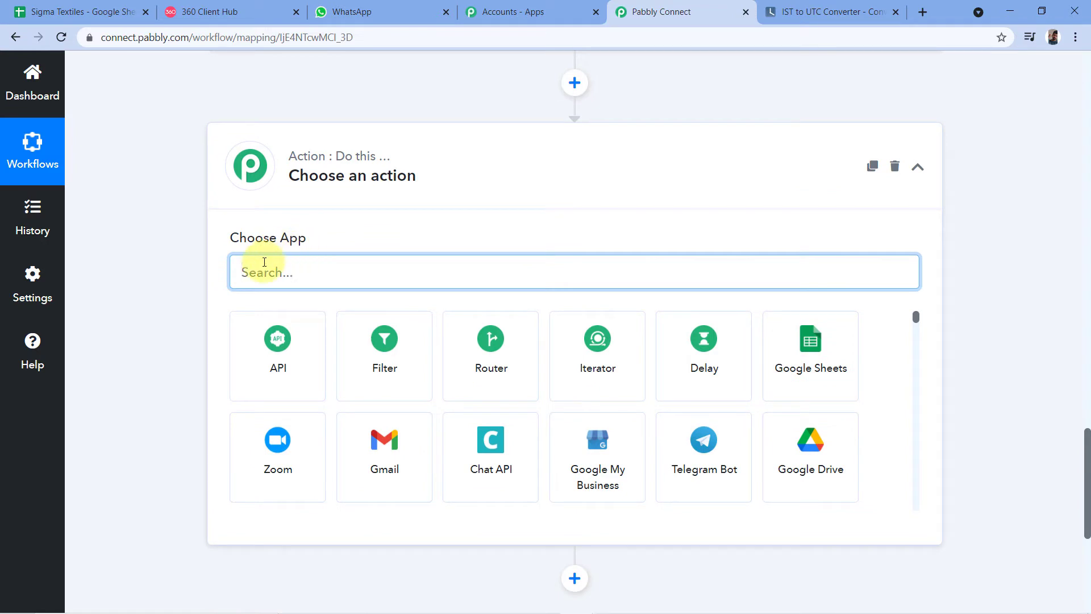
{"action": "type", "text": "Ite"}
{"action": "left_click", "coordinate": [267, 369]}
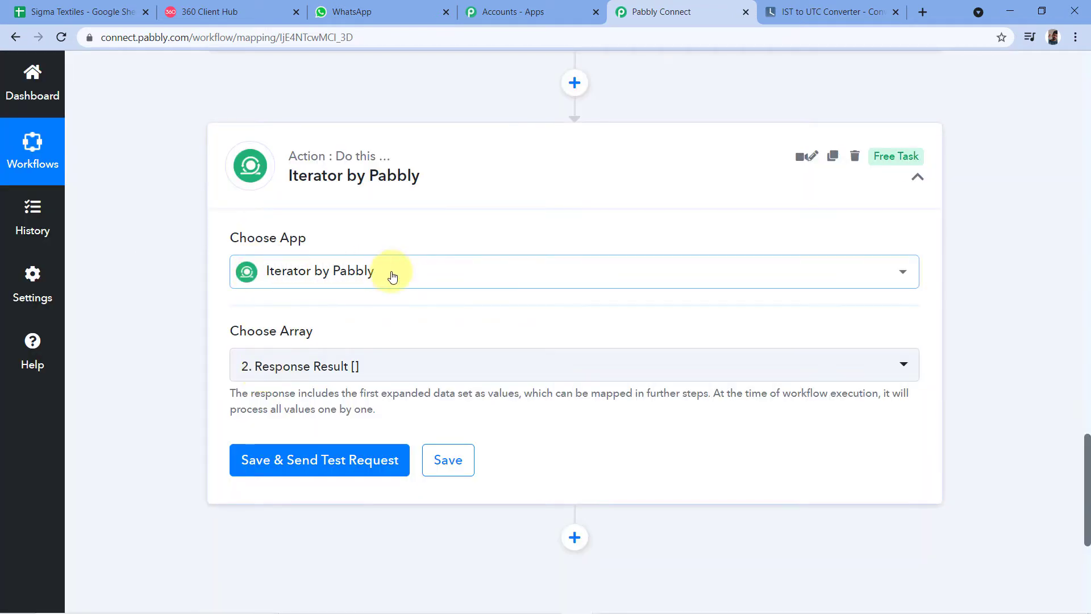
{"action": "scroll", "coordinate": [588, 246], "scroll_direction": "up", "scroll_amount": 4}
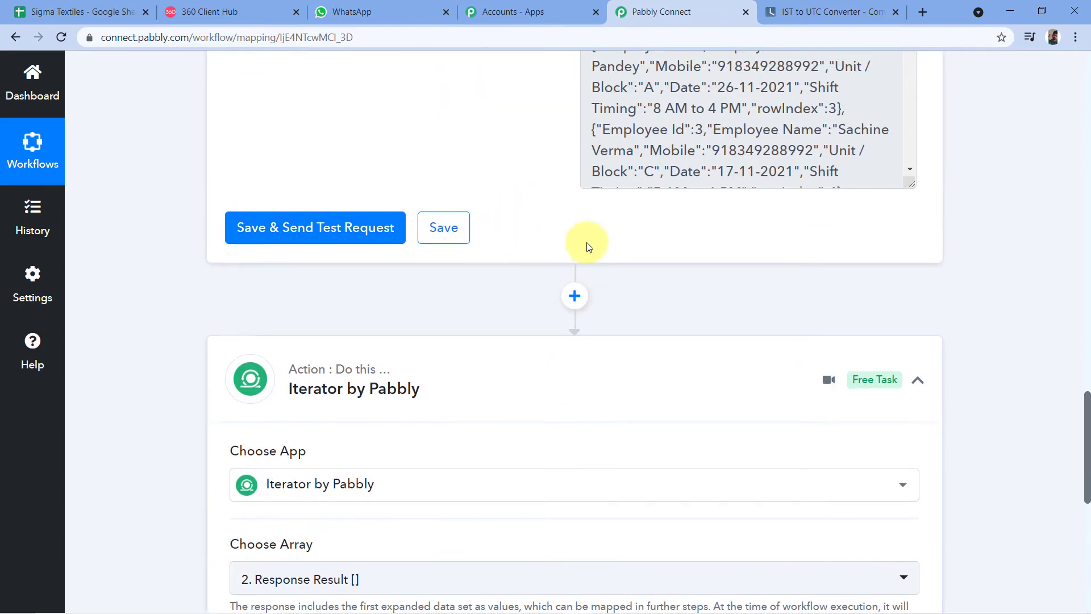
{"action": "scroll", "coordinate": [588, 246], "scroll_direction": "up", "scroll_amount": 2}
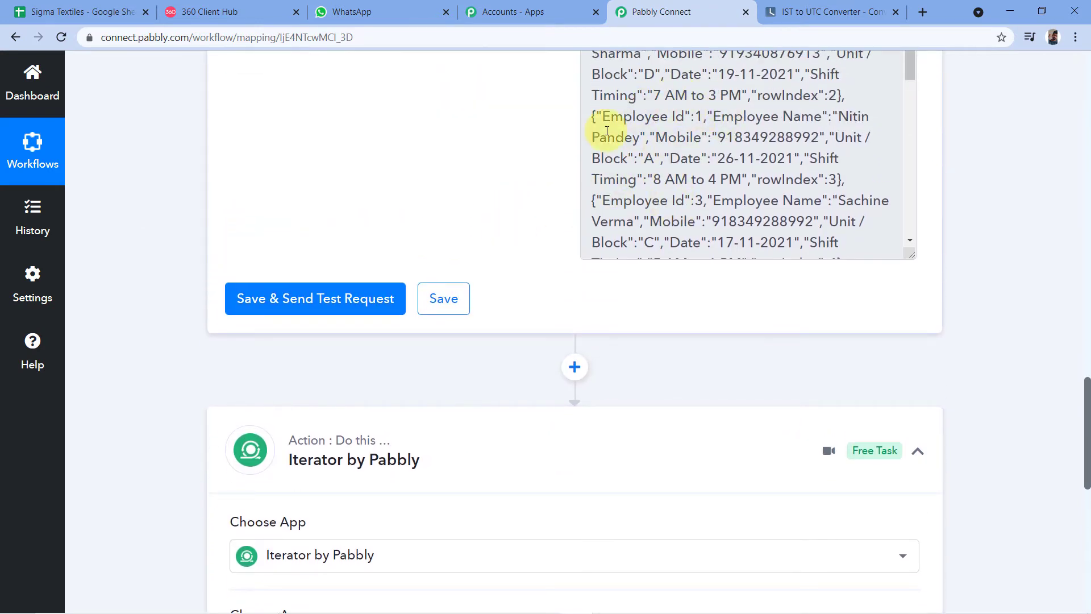
{"action": "scroll", "coordinate": [518, 136], "scroll_direction": "down", "scroll_amount": 5}
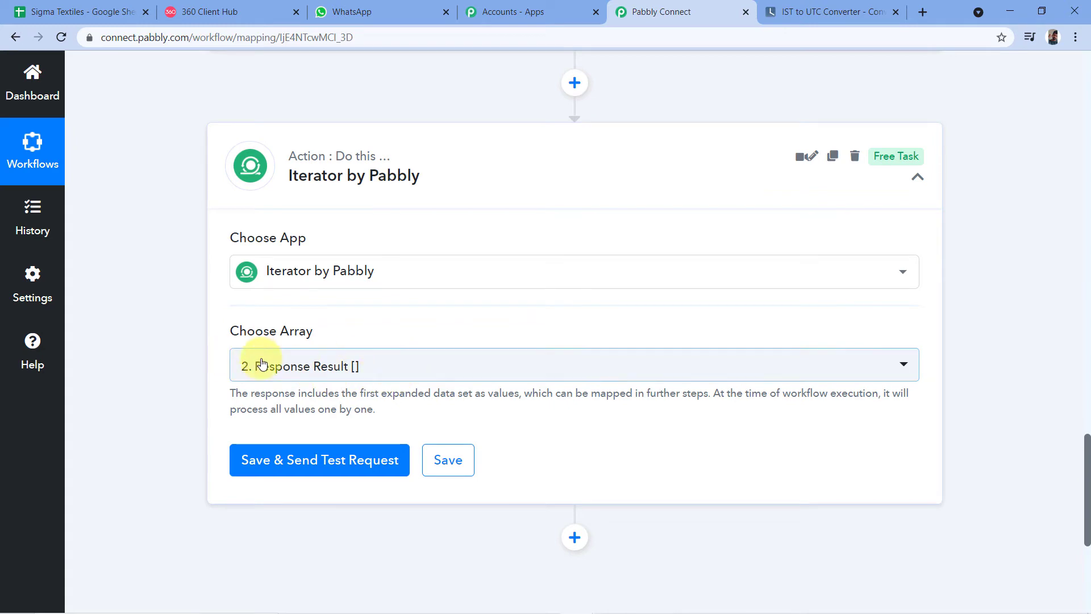
Check the Response Result array in the Get Row(s) response, then save the Iterator action and send a test request
{"action": "scroll", "coordinate": [412, 330], "scroll_direction": "up", "scroll_amount": 10}
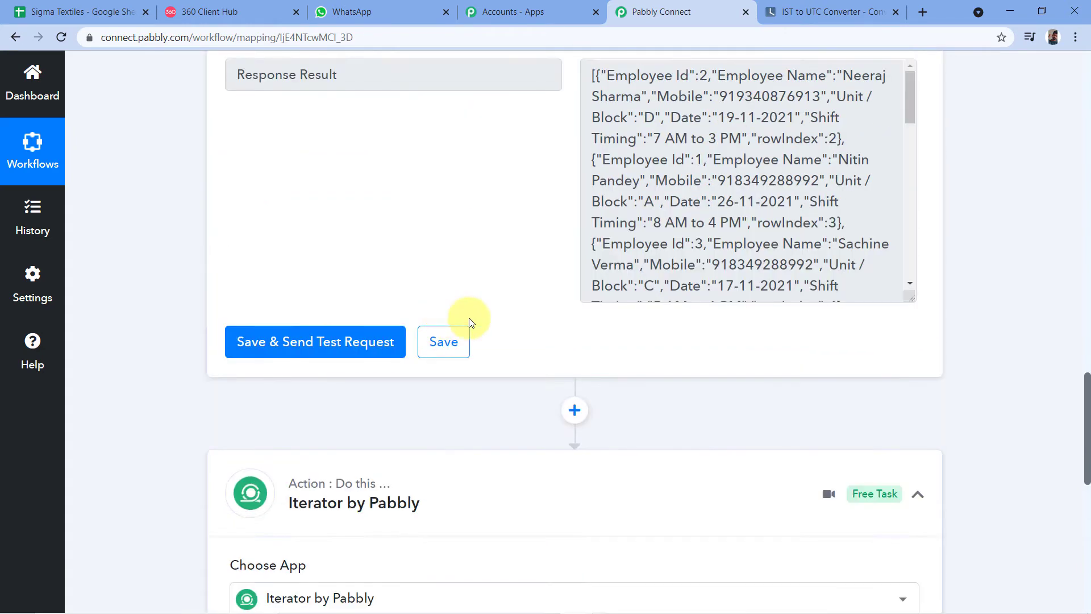
{"action": "left_click_drag", "start_coordinate": [356, 383], "coordinate": [214, 382]}
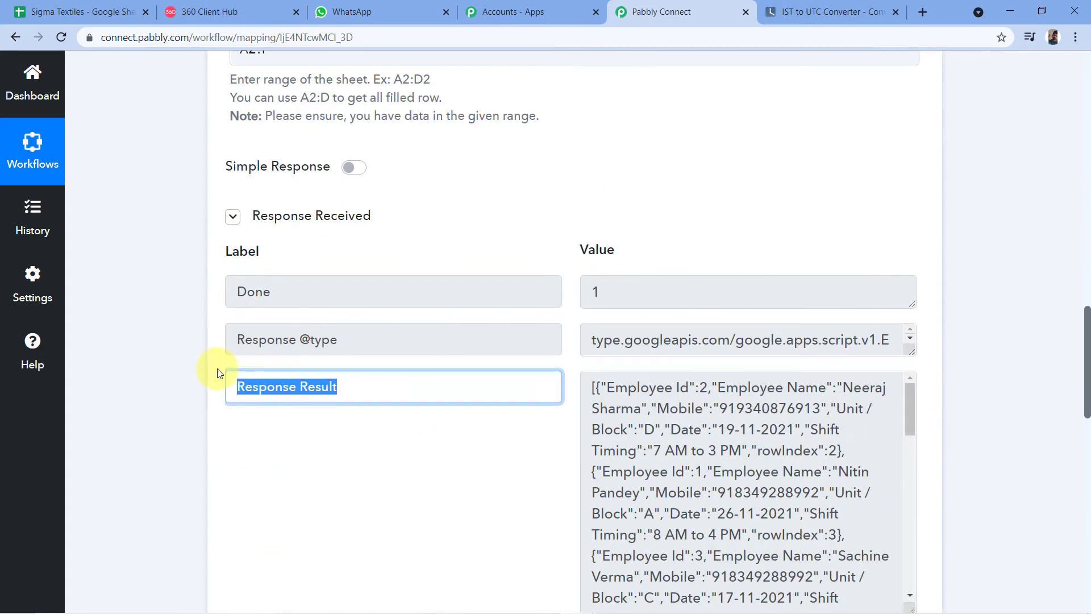
{"action": "left_click", "coordinate": [217, 371]}
{"action": "left_click", "coordinate": [382, 425]}
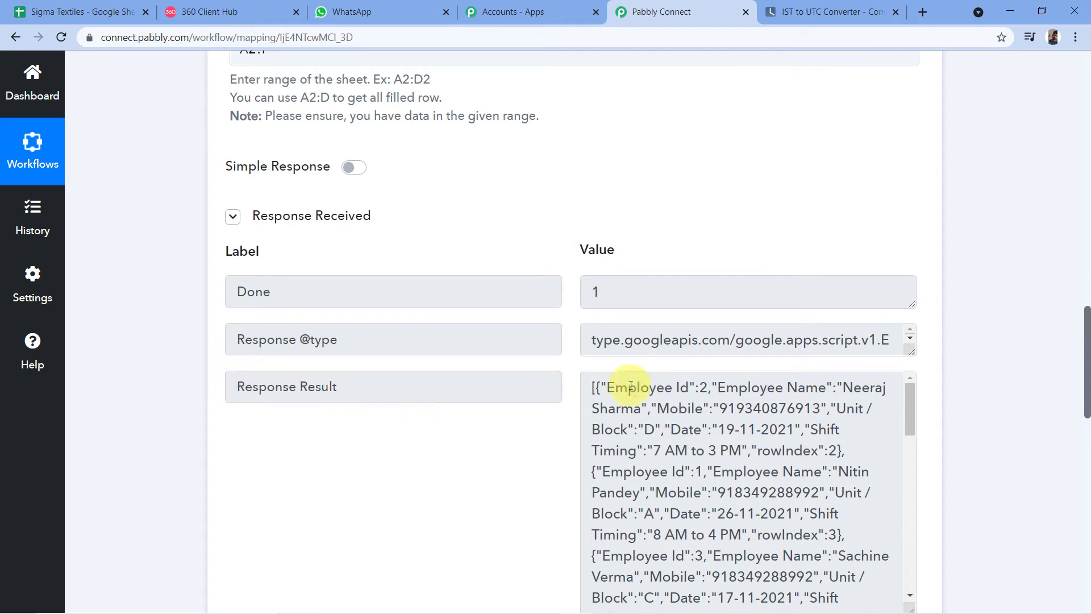
{"action": "scroll", "coordinate": [512, 329], "scroll_direction": "down", "scroll_amount": 7}
{"action": "scroll", "coordinate": [486, 288], "scroll_direction": "down", "scroll_amount": 5}
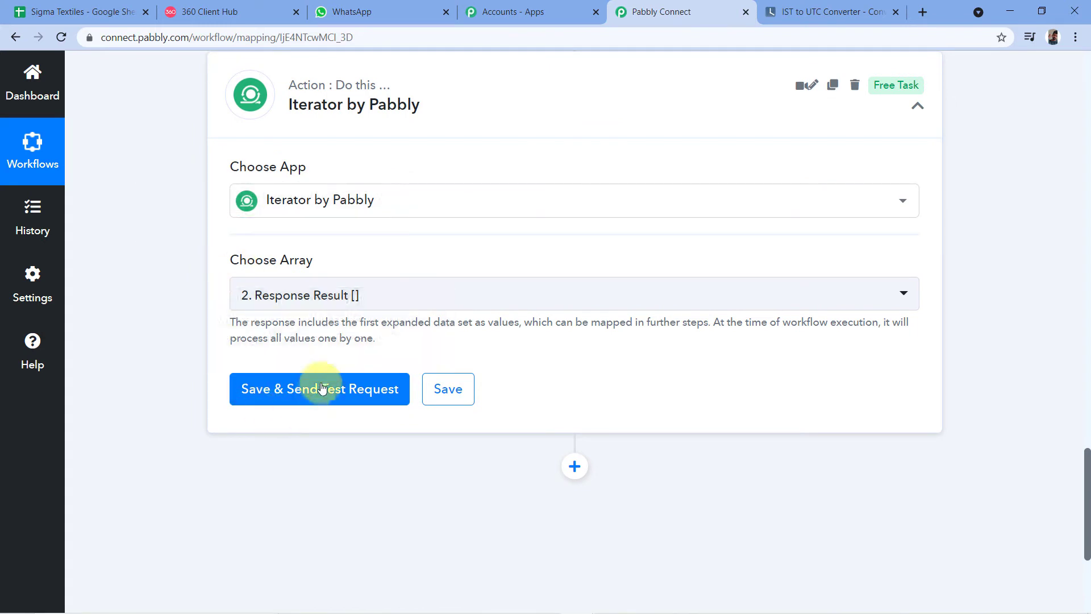
{"action": "left_click", "coordinate": [316, 396]}
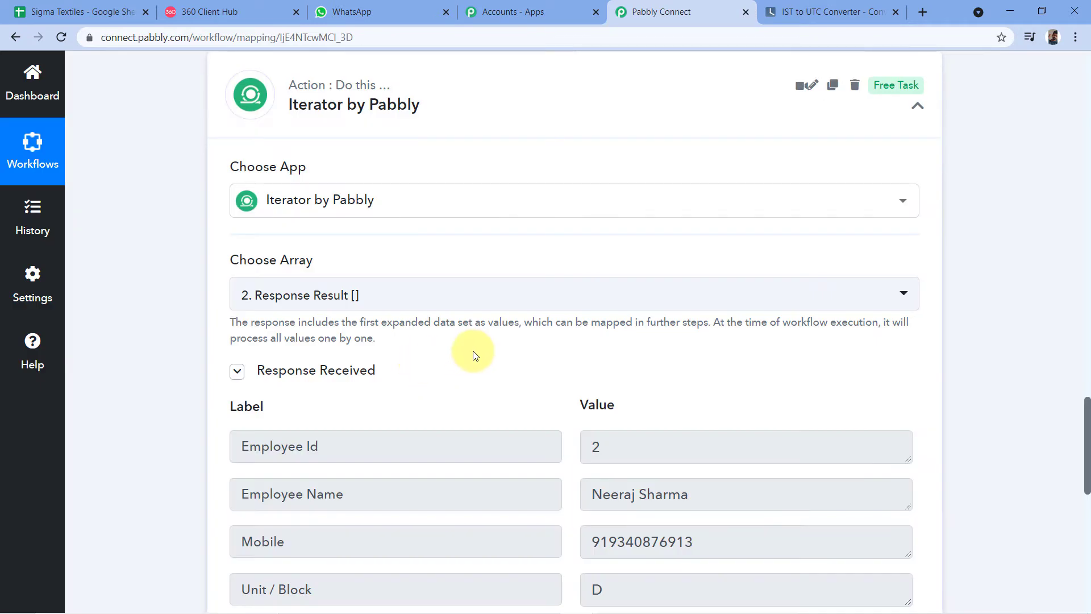
Compare the Iterator's received response with the first employee's row in Shift Timing Sheet, including the Employee Name
{"action": "scroll", "coordinate": [475, 349], "scroll_direction": "down", "scroll_amount": 2}
{"action": "scroll", "coordinate": [568, 253], "scroll_direction": "down", "scroll_amount": 2}
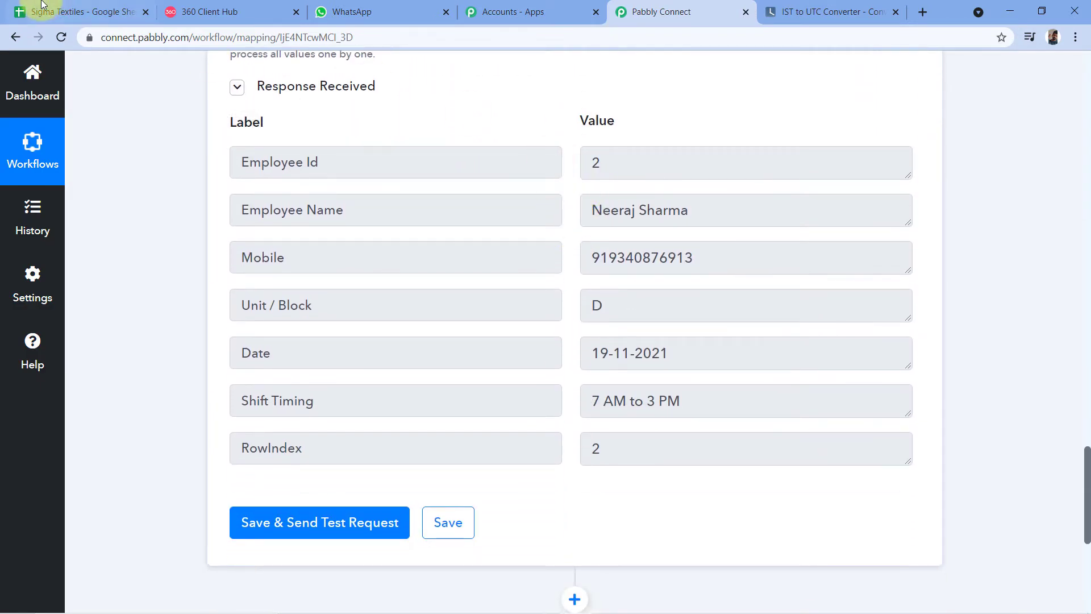
{"action": "left_click", "coordinate": [80, 11]}
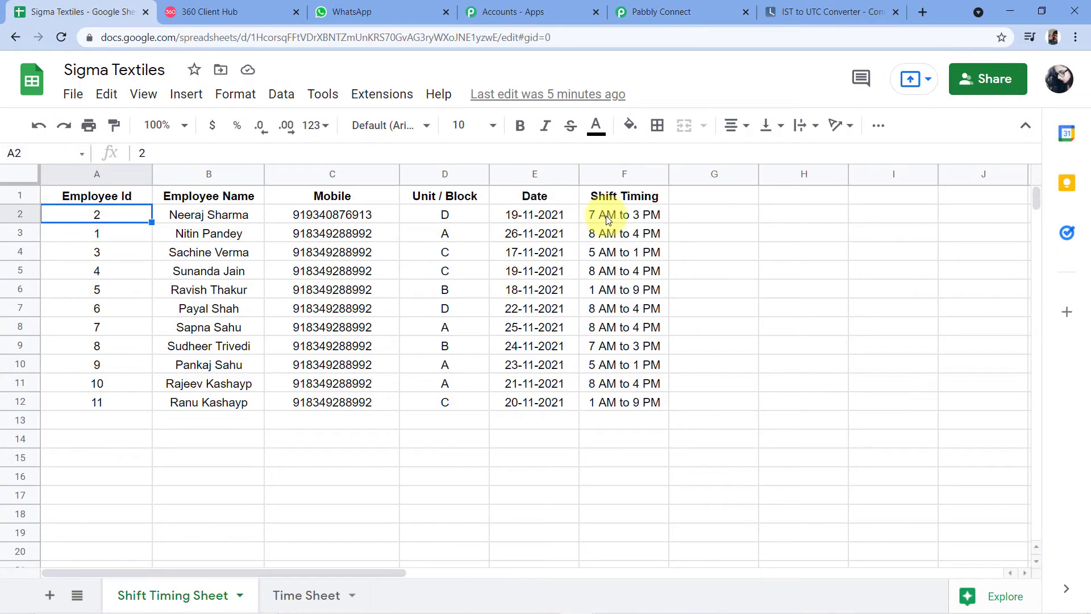
{"action": "left_click", "coordinate": [654, 11]}
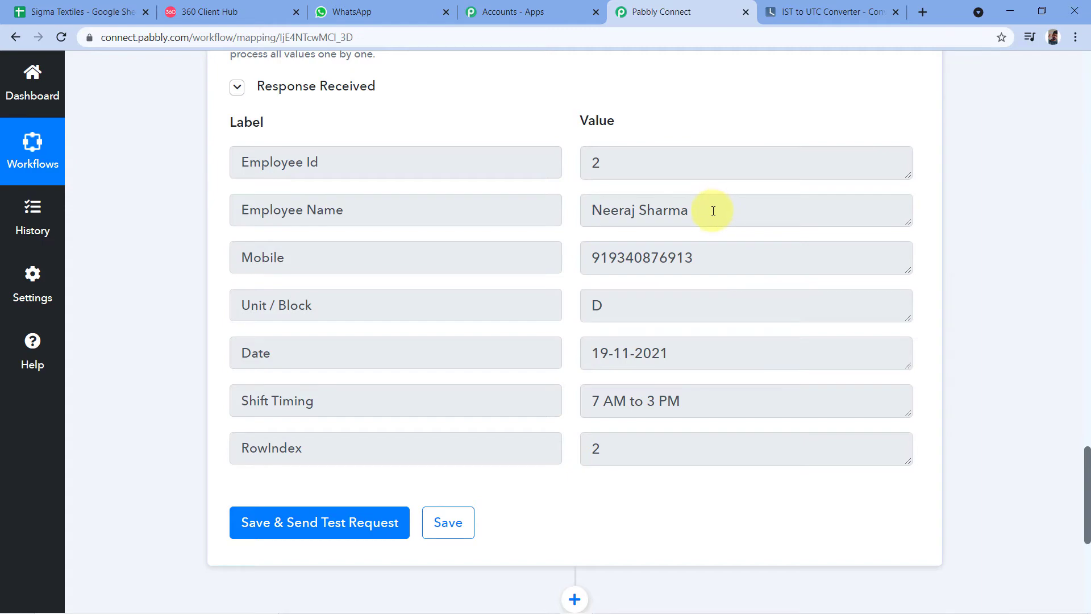
{"action": "left_click_drag", "start_coordinate": [713, 211], "coordinate": [580, 209]}
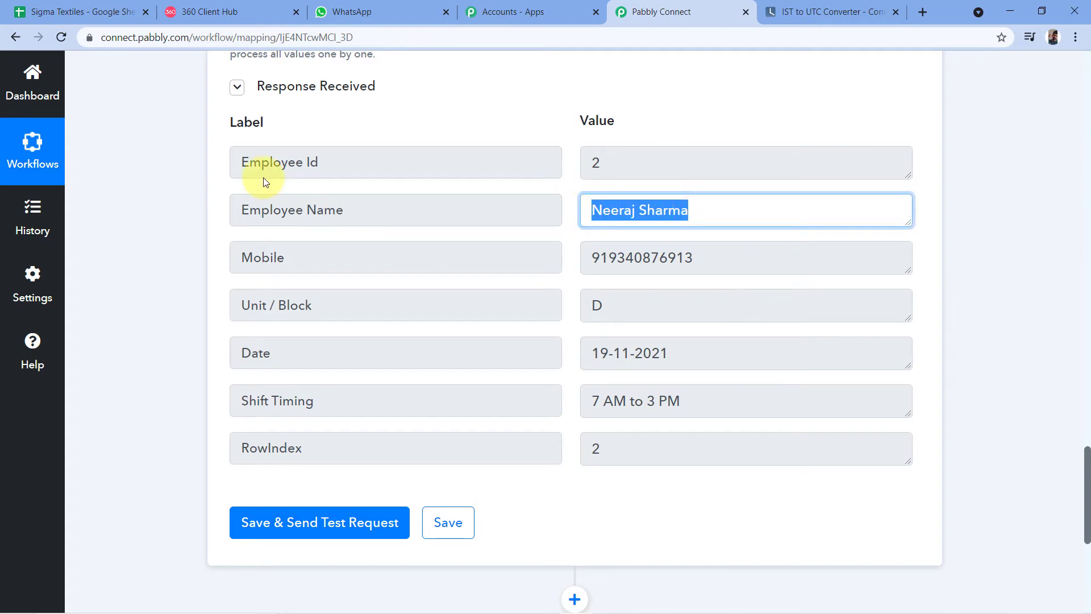
{"action": "left_click", "coordinate": [64, 14]}
{"action": "left_click", "coordinate": [213, 215]}
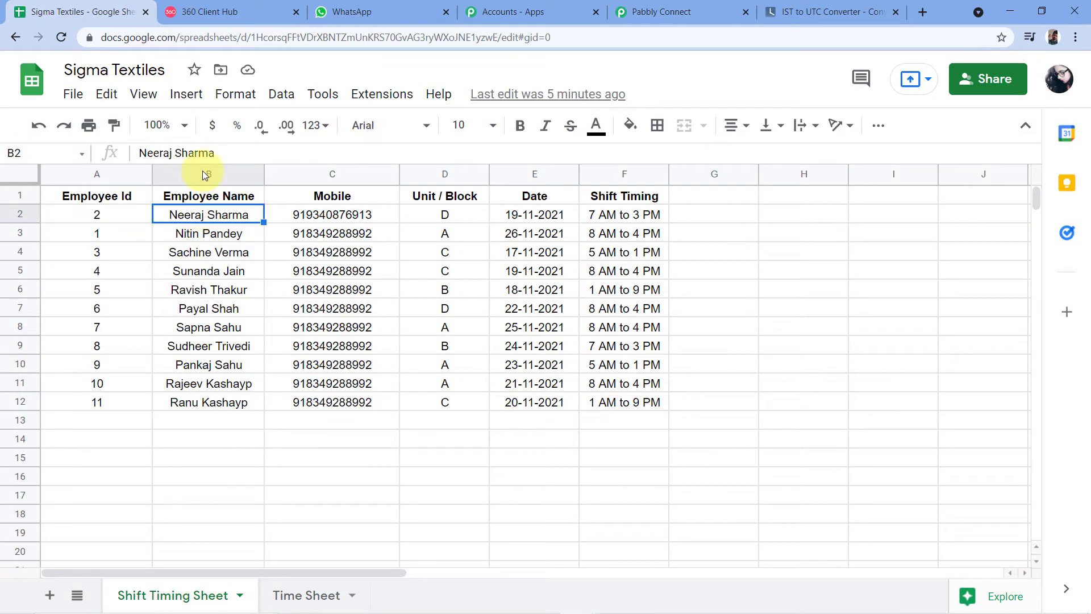
Review the Mobile, Unit / Block, Date and Shift Timing values in the Iterator's received response
{"action": "left_click", "coordinate": [666, 10]}
{"action": "left_click_drag", "start_coordinate": [701, 257], "coordinate": [592, 257]}
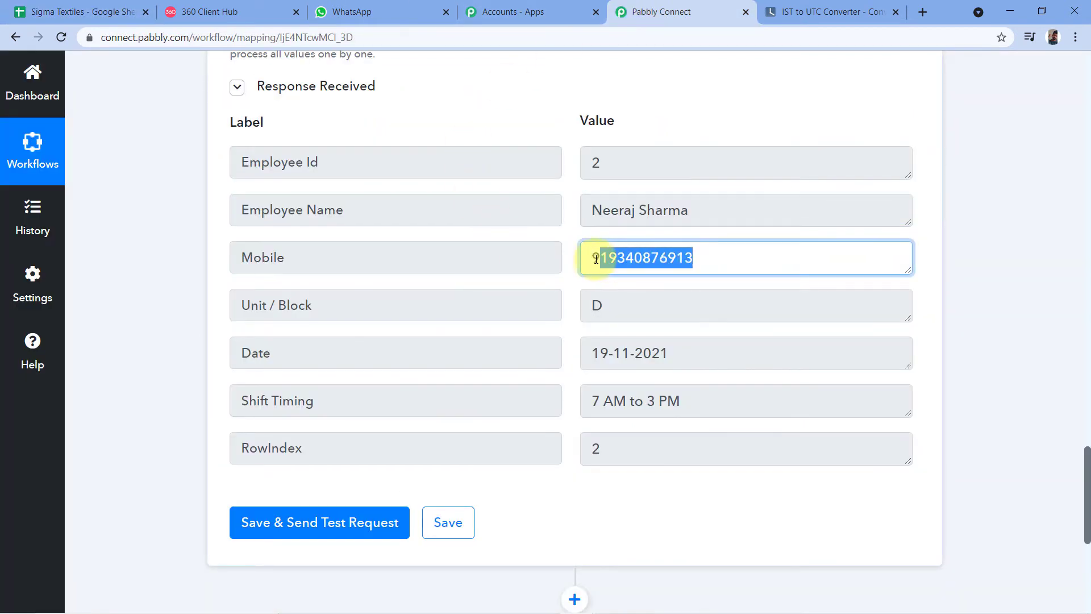
{"action": "left_click", "coordinate": [572, 240]}
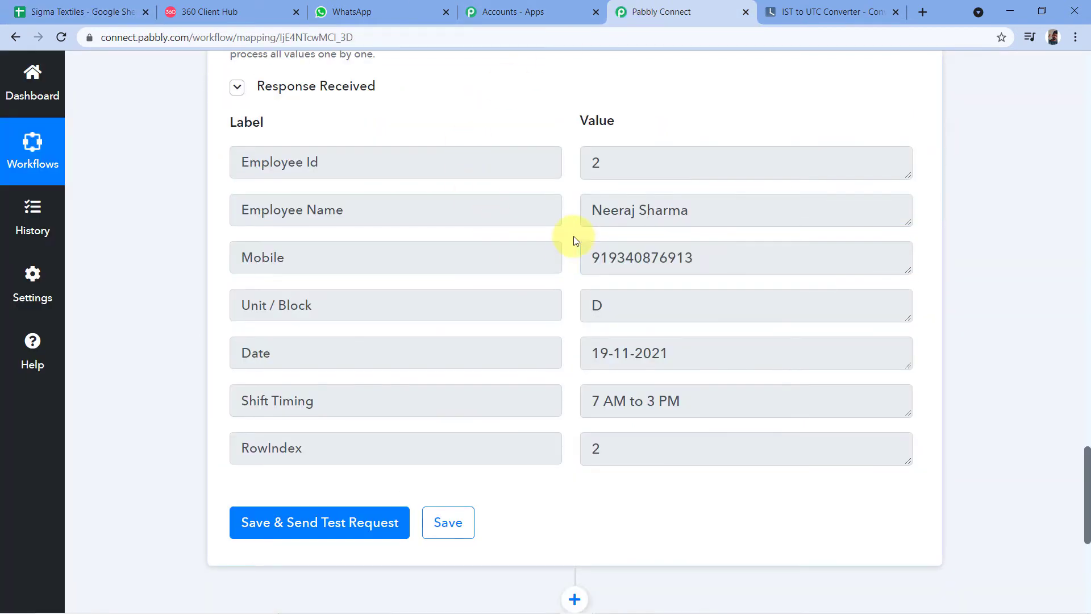
{"action": "left_click", "coordinate": [612, 305]}
{"action": "left_click", "coordinate": [567, 292]}
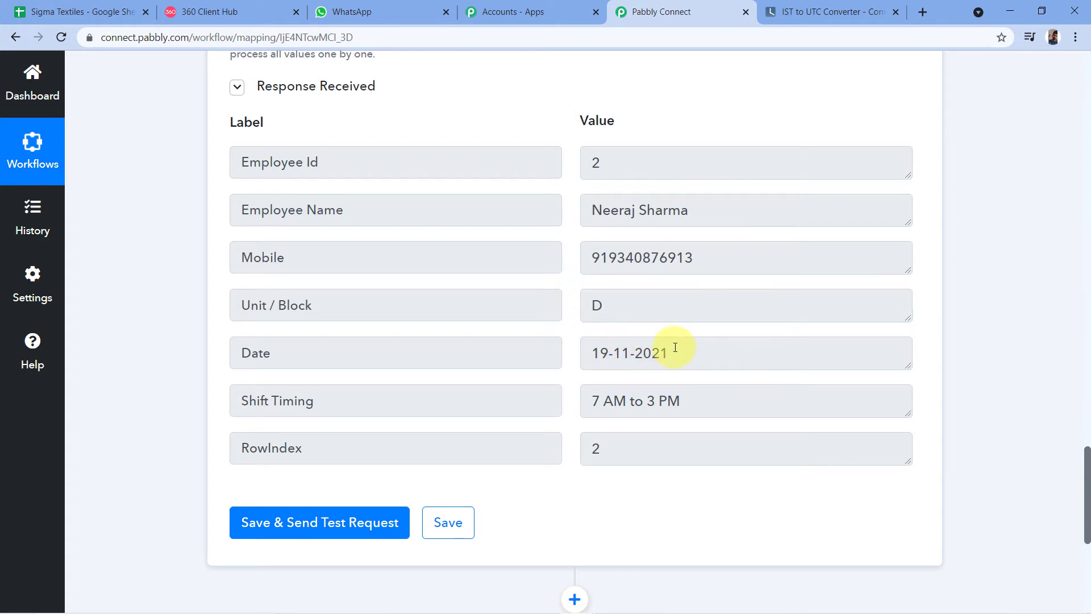
{"action": "left_click_drag", "start_coordinate": [663, 348], "coordinate": [544, 362]}
{"action": "left_click", "coordinate": [570, 329]}
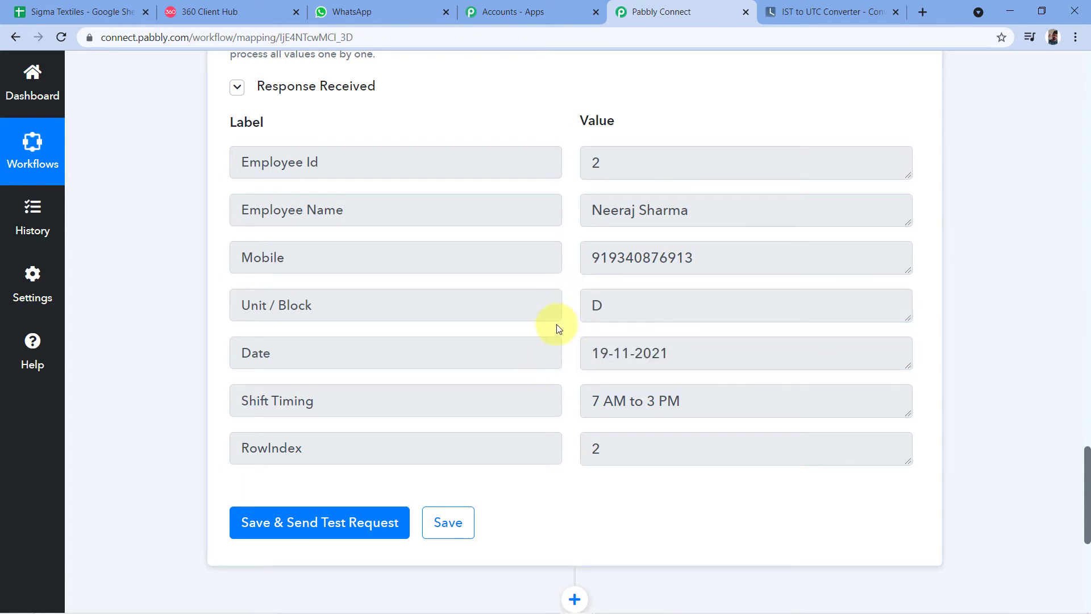
{"action": "scroll", "coordinate": [559, 319], "scroll_direction": "down", "scroll_amount": 1}
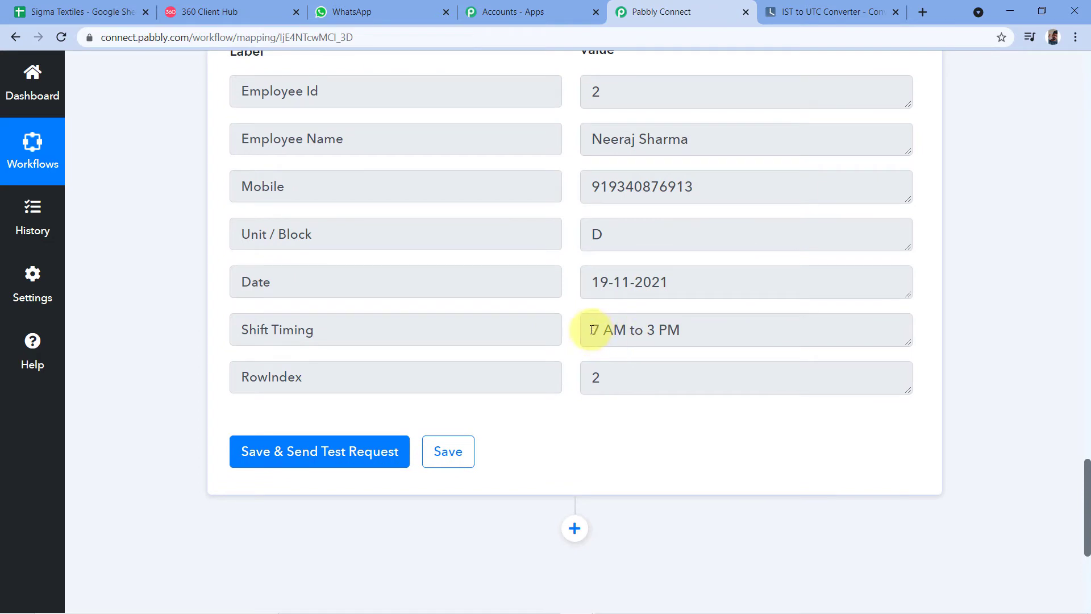
{"action": "left_click_drag", "start_coordinate": [590, 331], "coordinate": [690, 317]}
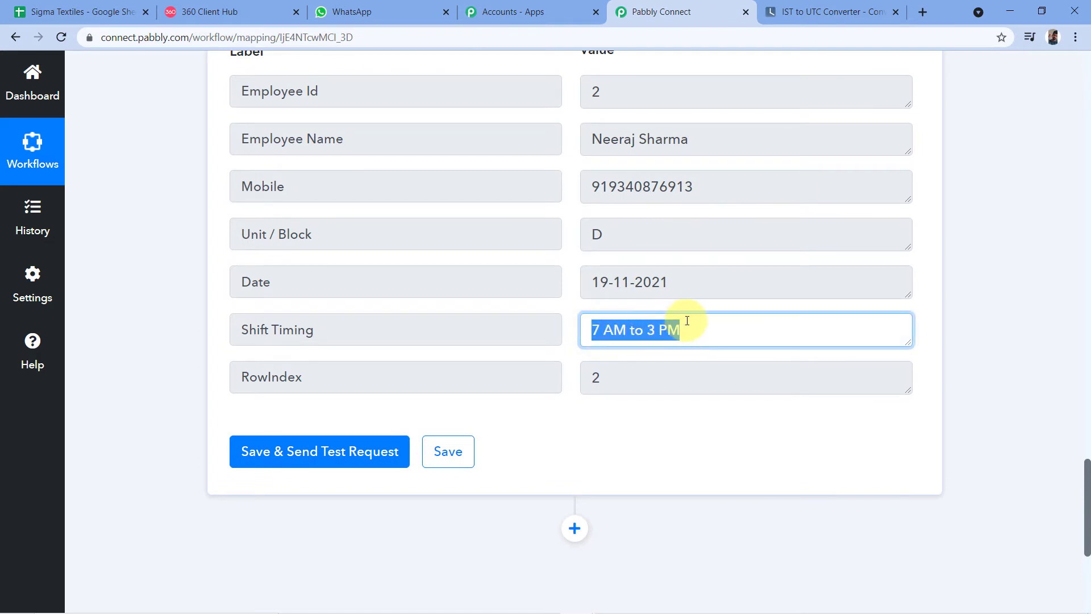
{"action": "left_click", "coordinate": [700, 327]}
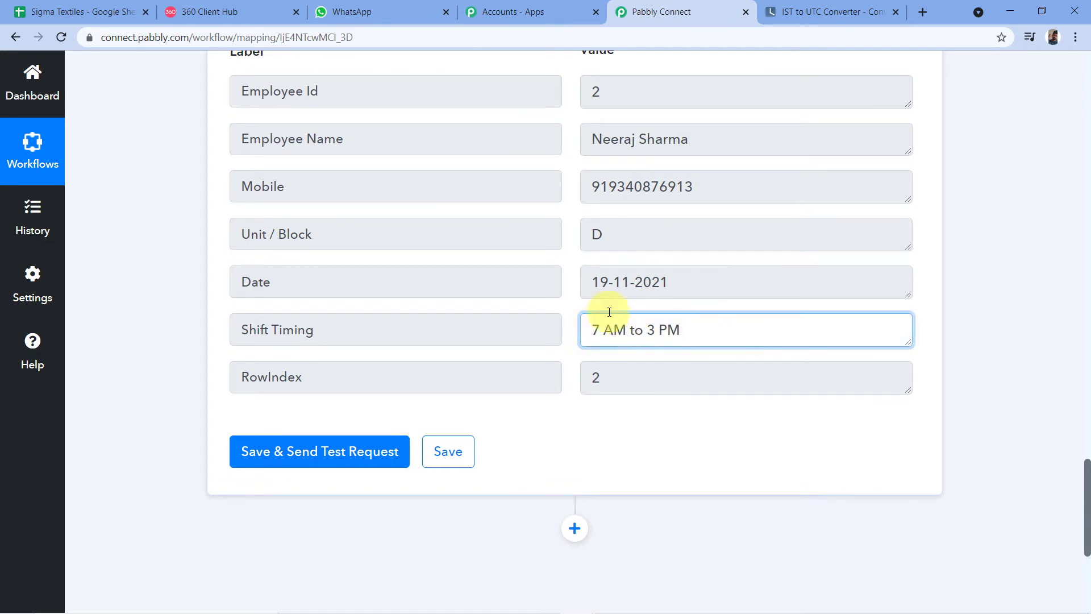
{"action": "left_click", "coordinate": [574, 308]}
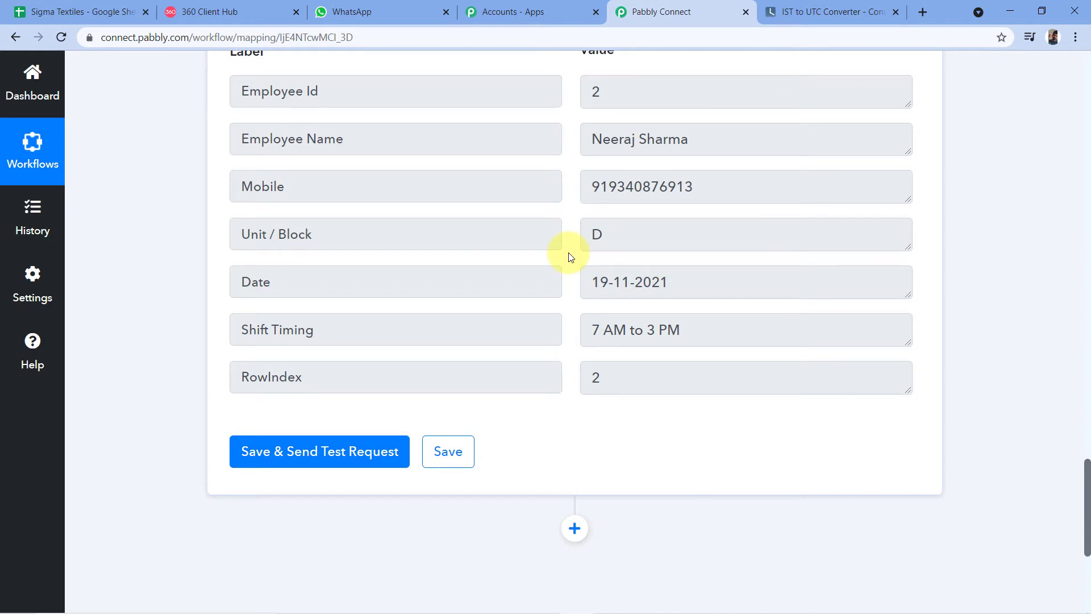
Examine the Date value and the Employee Name it belongs to in the Iterator's response, including the day part of the date
{"action": "scroll", "coordinate": [571, 258], "scroll_direction": "down", "scroll_amount": 1}
{"action": "scroll", "coordinate": [576, 251], "scroll_direction": "up", "scroll_amount": 1}
{"action": "left_click_drag", "start_coordinate": [595, 280], "coordinate": [674, 282]}
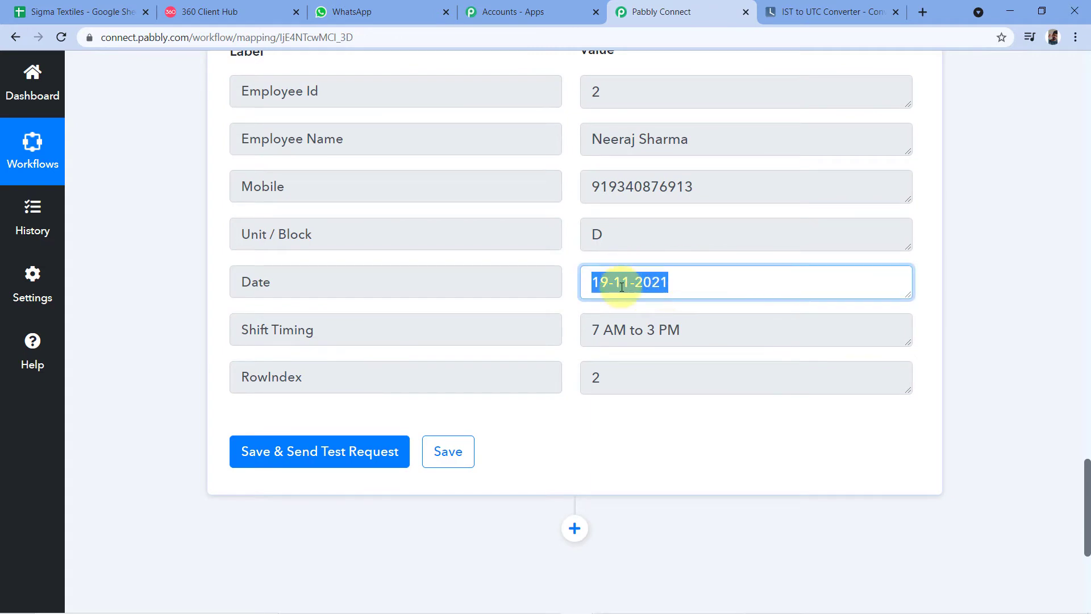
{"action": "left_click_drag", "start_coordinate": [689, 140], "coordinate": [578, 144]}
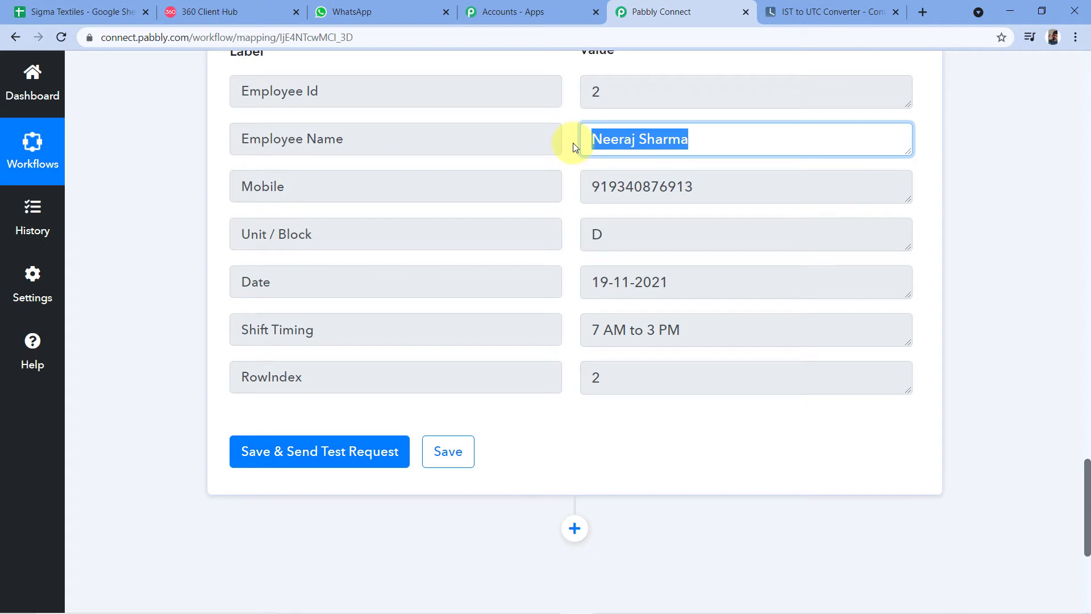
{"action": "left_click", "coordinate": [594, 280]}
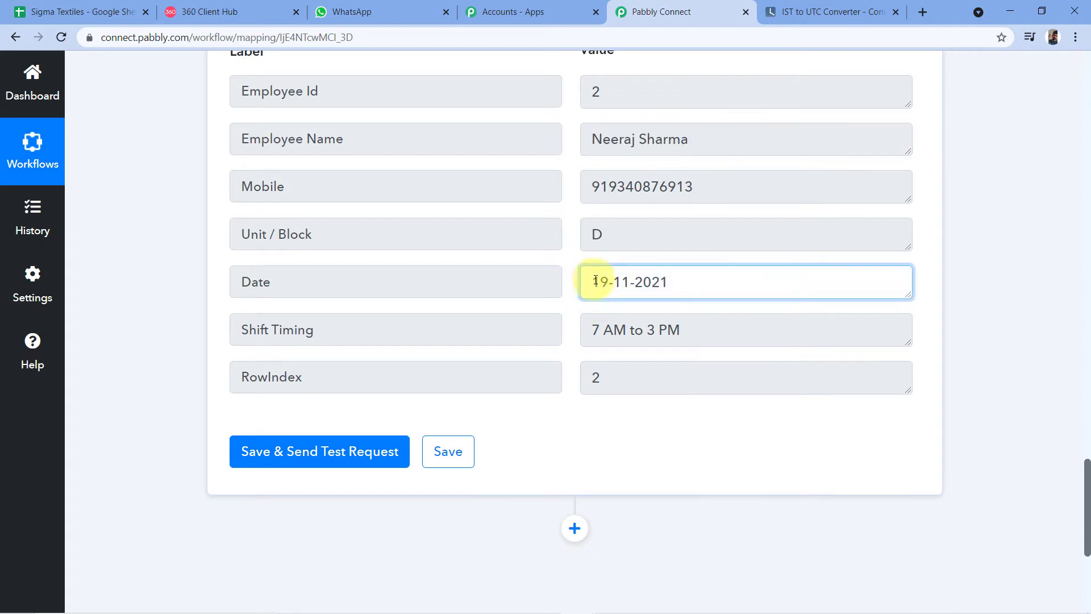
{"action": "left_click_drag", "start_coordinate": [594, 280], "coordinate": [609, 281]}
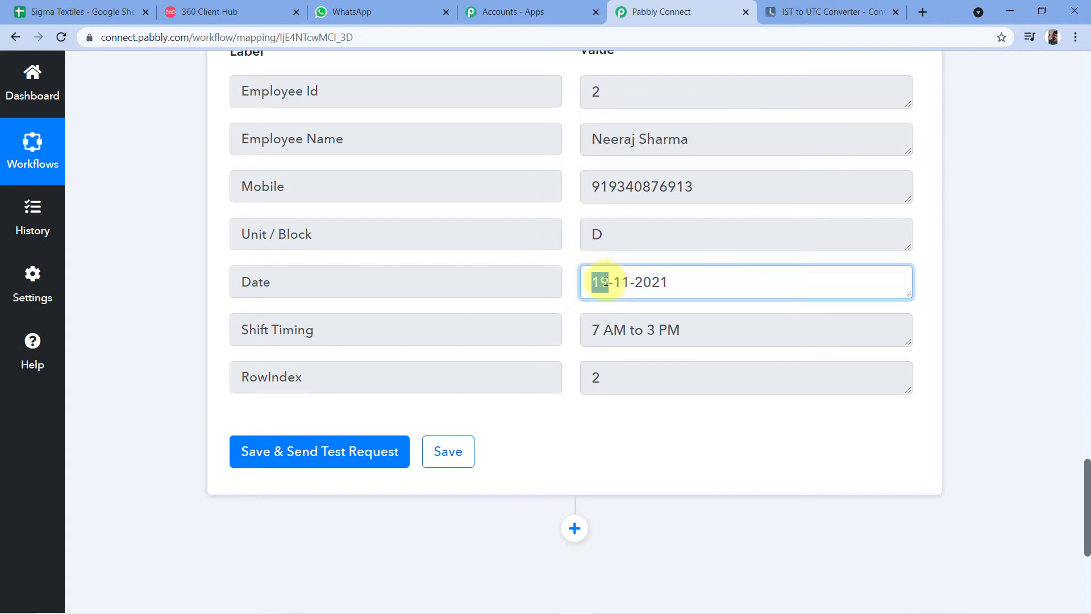
{"action": "left_click", "coordinate": [570, 264]}
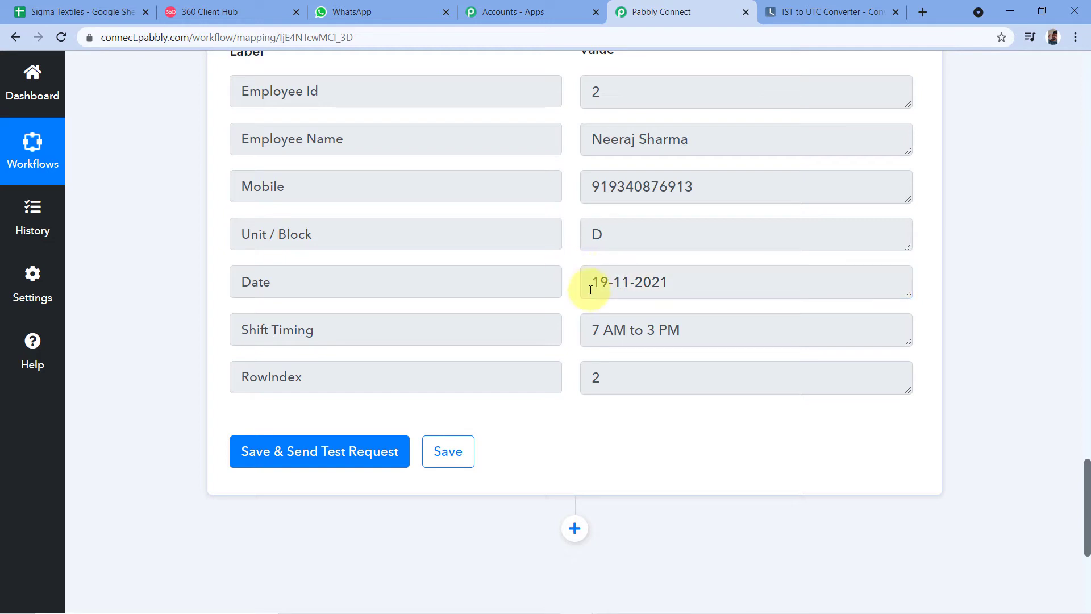
{"action": "left_click_drag", "start_coordinate": [592, 286], "coordinate": [626, 284]}
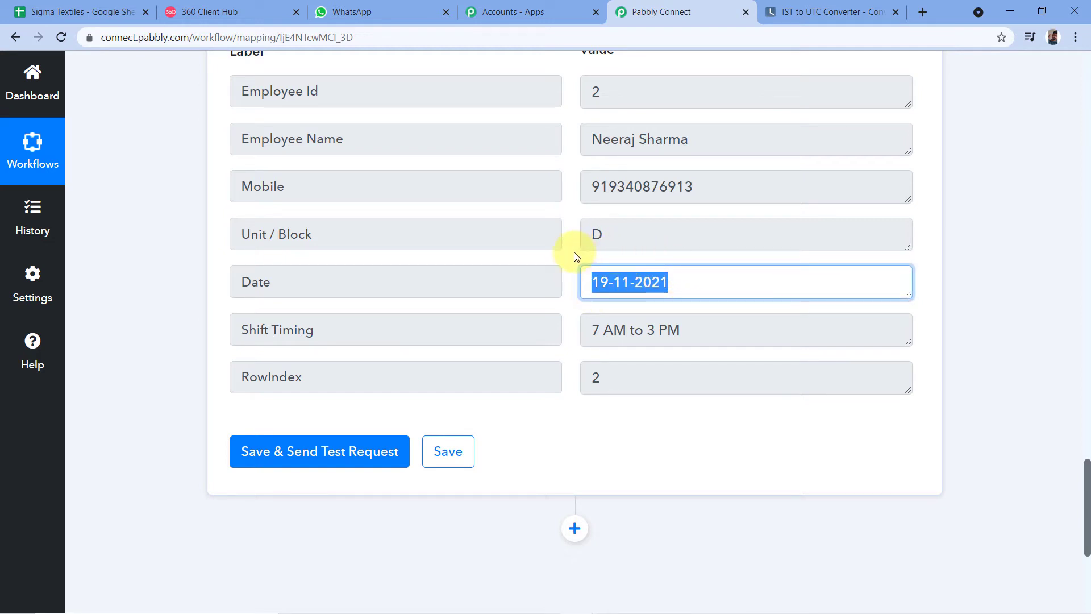
{"action": "left_click", "coordinate": [596, 284]}
{"action": "left_click_drag", "start_coordinate": [593, 284], "coordinate": [665, 284]}
Add a Date/Time Formatter by Pabbly action after the Iterator and recheck the Iterator's Date value
{"action": "scroll", "coordinate": [575, 250], "scroll_direction": "down", "scroll_amount": 4}
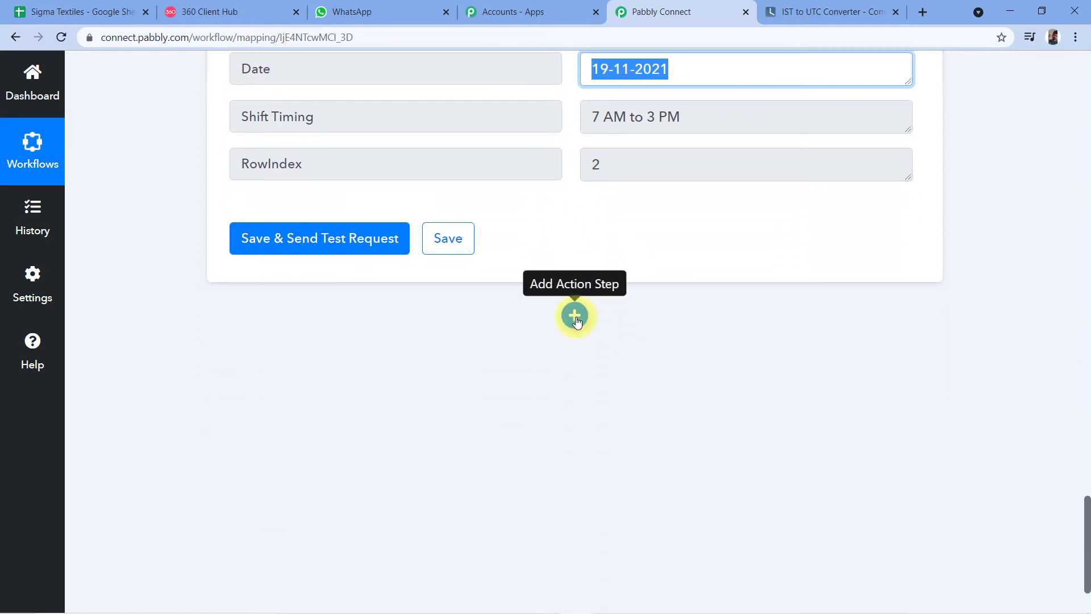
{"action": "left_click", "coordinate": [575, 316]}
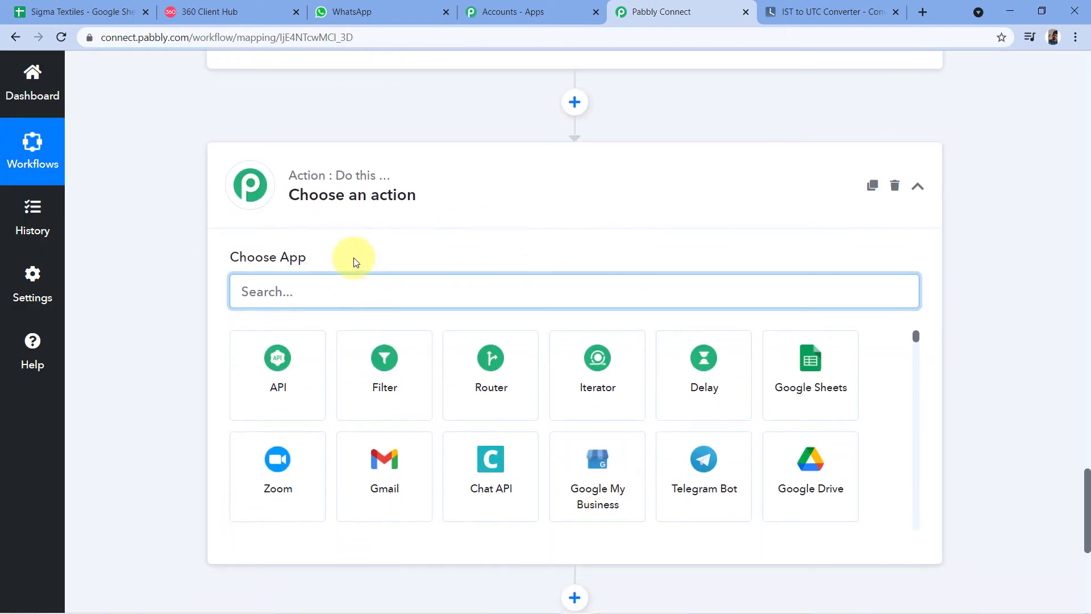
{"action": "type", "text": "Date"}
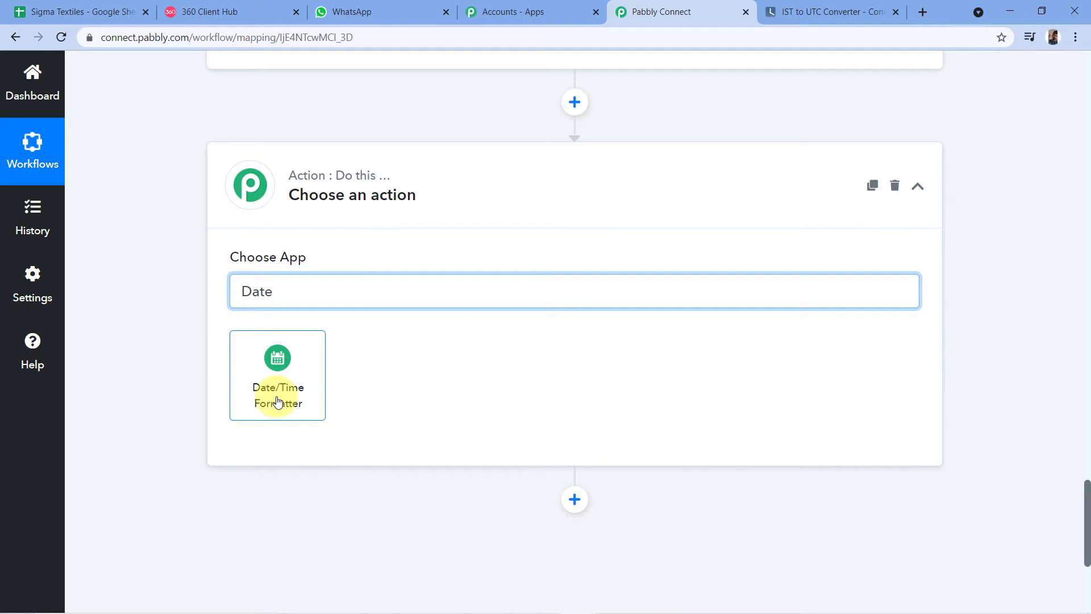
{"action": "left_click", "coordinate": [278, 401]}
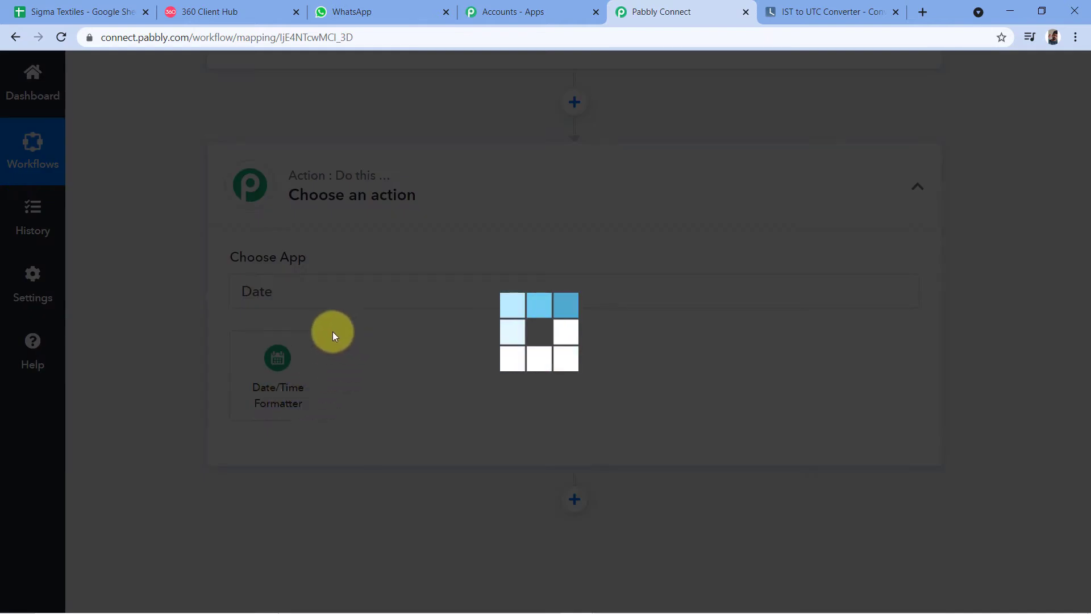
{"action": "scroll", "coordinate": [608, 239], "scroll_direction": "up", "scroll_amount": 6}
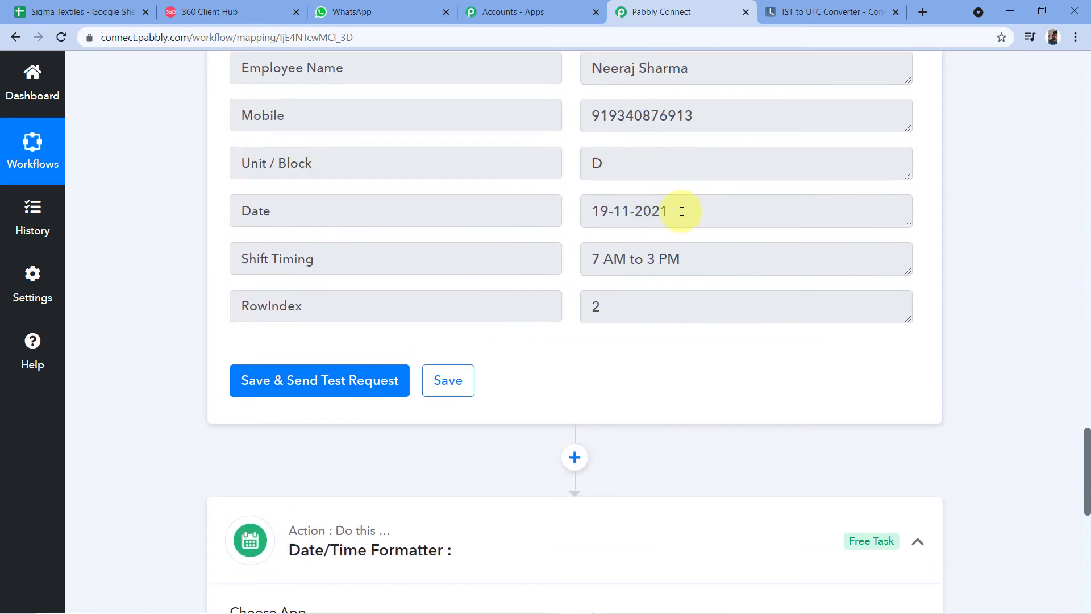
{"action": "left_click_drag", "start_coordinate": [682, 212], "coordinate": [580, 207]}
{"action": "left_click", "coordinate": [567, 193]}
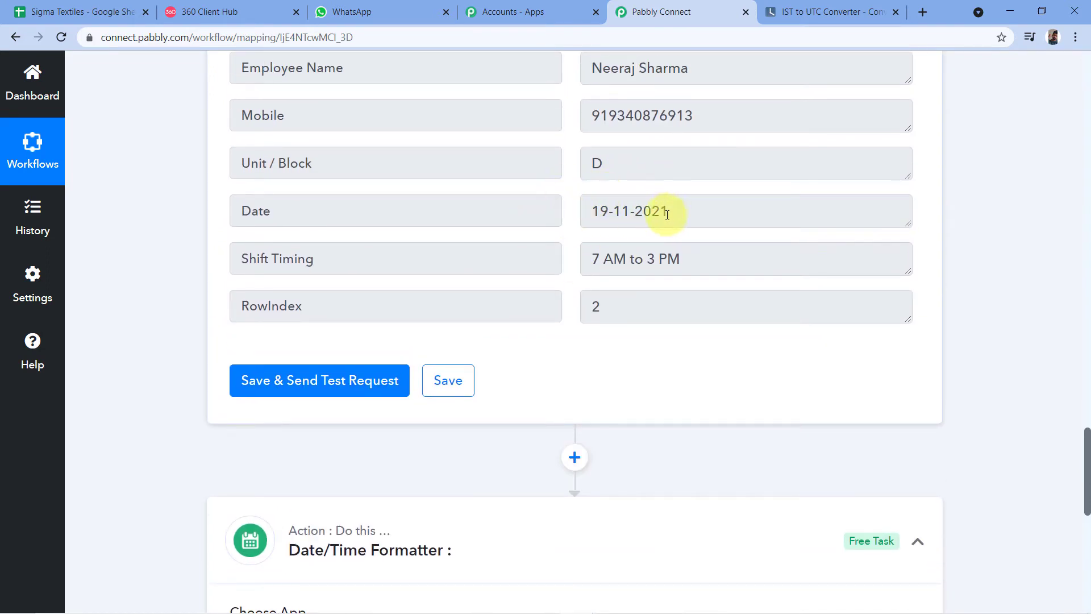
Set the Date/Time Formatter's action event to Add/Subtract Time and connect it to bring up its date and expression fields
{"action": "scroll", "coordinate": [555, 212], "scroll_direction": "down", "scroll_amount": 6}
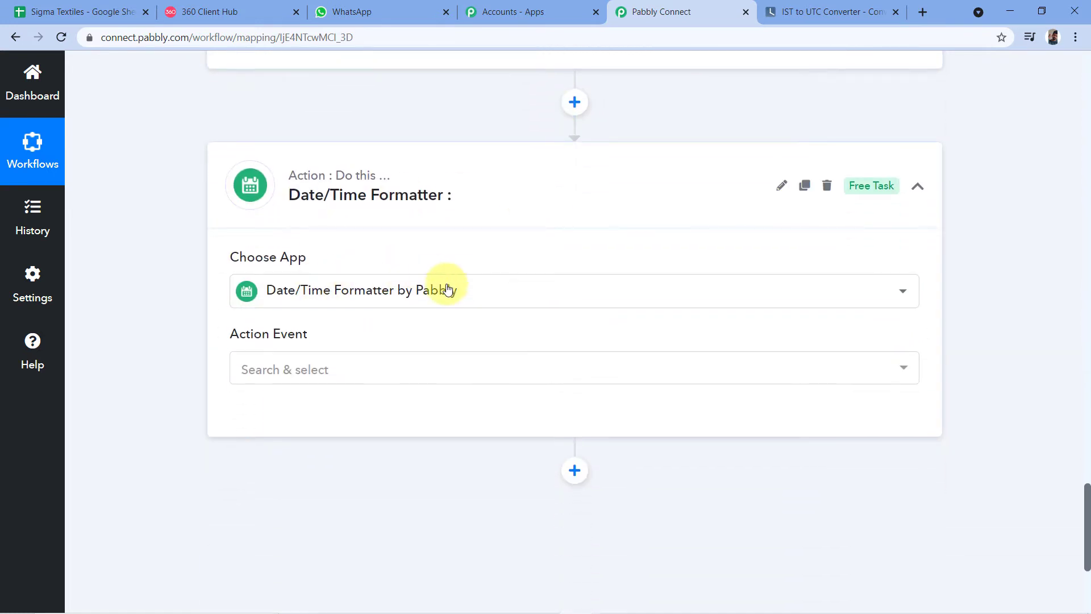
{"action": "left_click", "coordinate": [339, 368]}
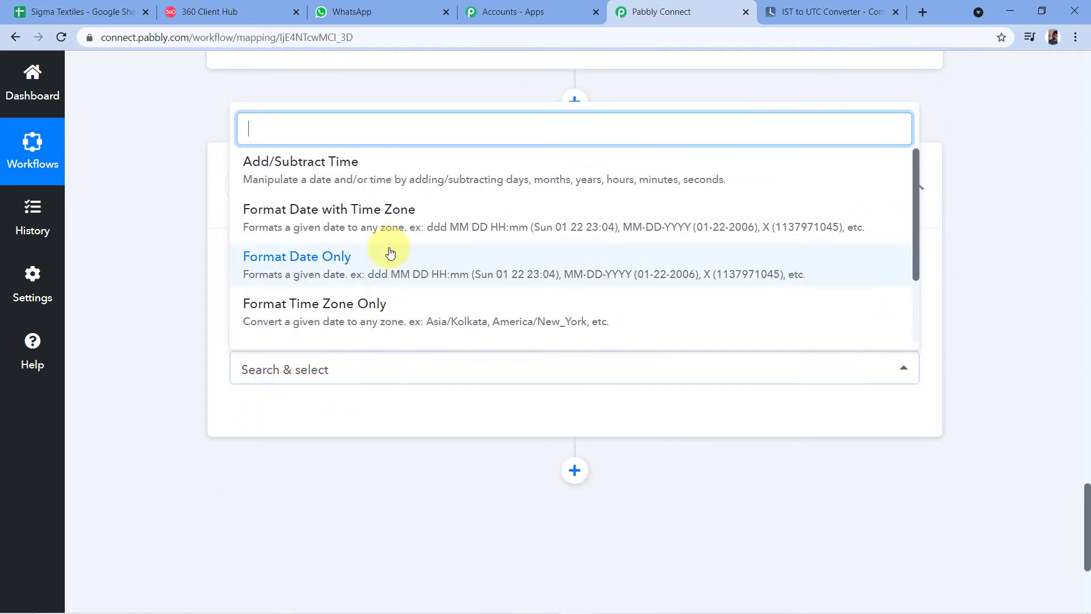
{"action": "left_click", "coordinate": [304, 170]}
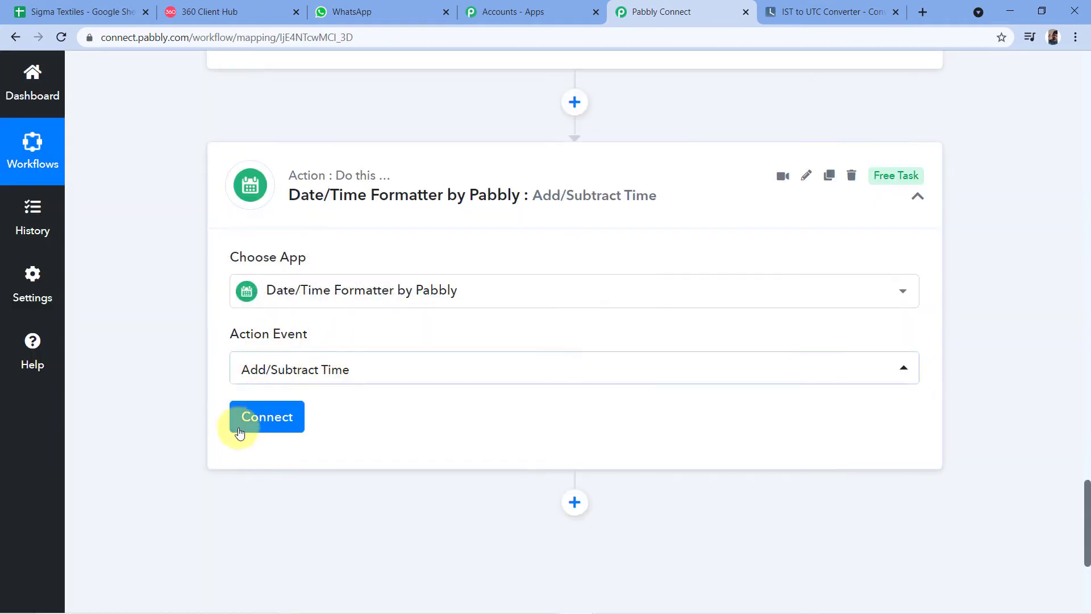
{"action": "left_click", "coordinate": [258, 420]}
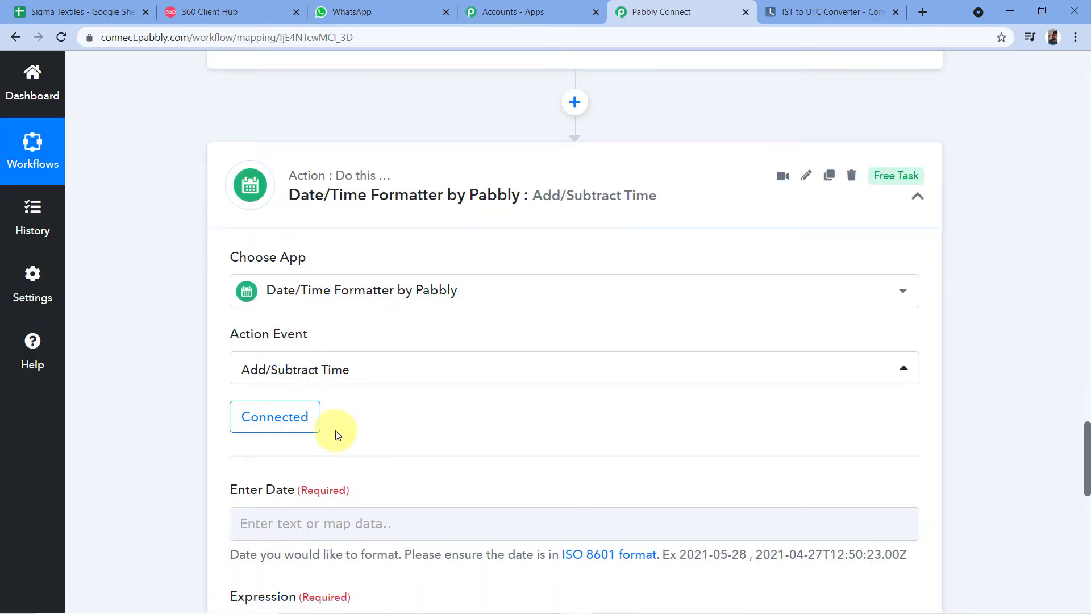
{"action": "scroll", "coordinate": [417, 386], "scroll_direction": "down", "scroll_amount": 5}
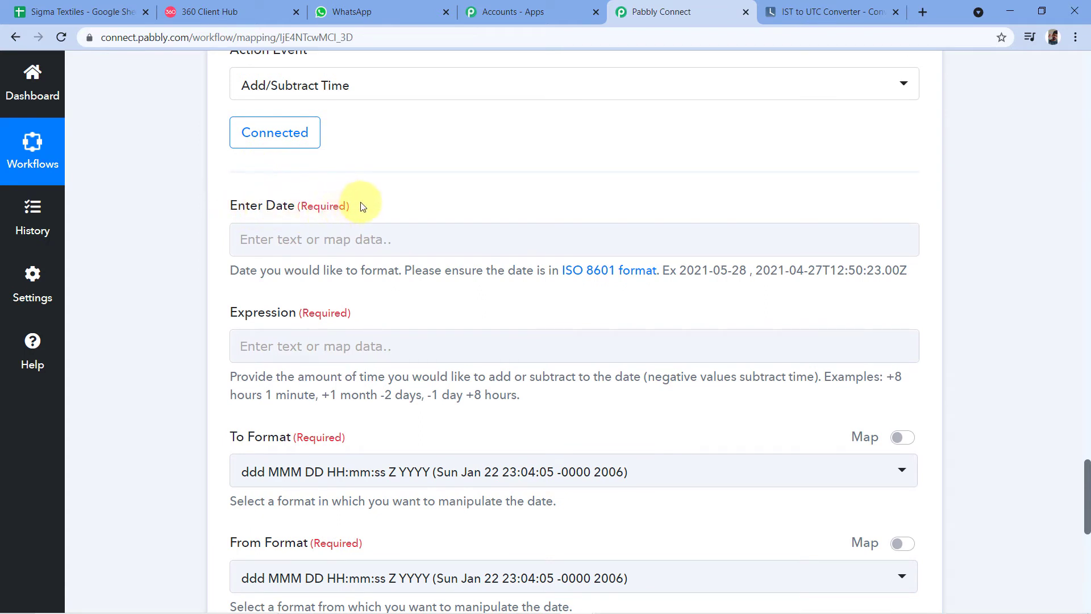
Examine the Date label and its value in the Iterator's received response
{"action": "scroll", "coordinate": [390, 215], "scroll_direction": "up", "scroll_amount": 10}
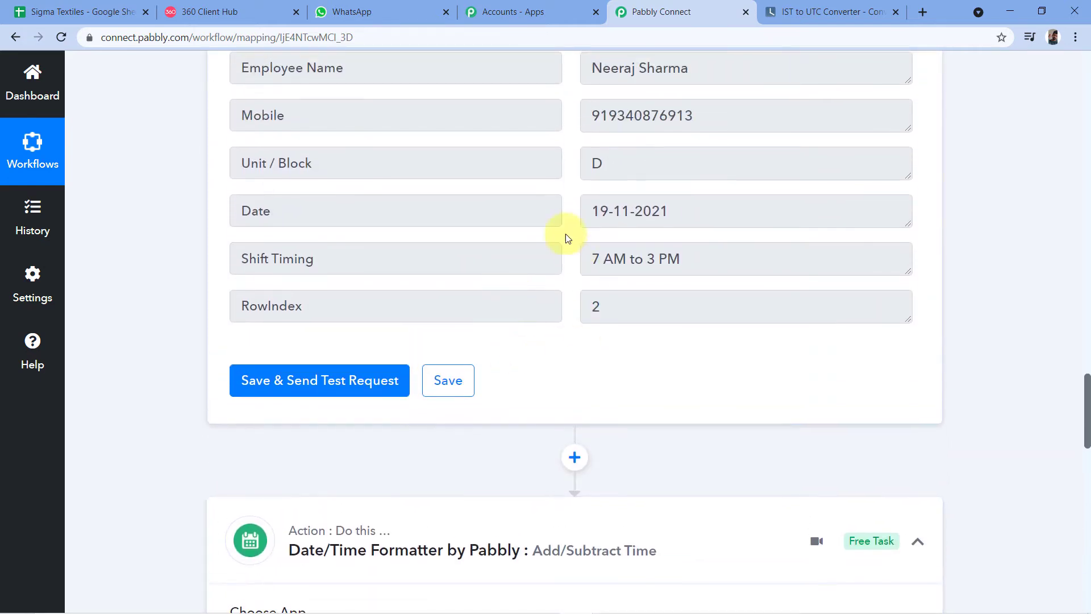
{"action": "left_click_drag", "start_coordinate": [372, 207], "coordinate": [227, 212]}
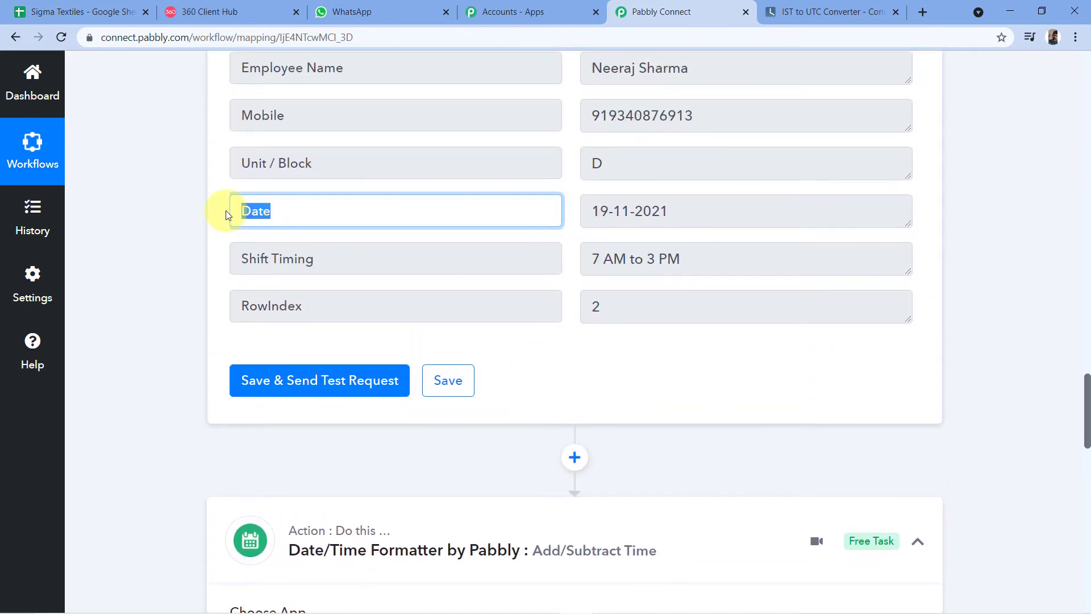
{"action": "left_click", "coordinate": [670, 215]}
{"action": "left_click_drag", "start_coordinate": [671, 215], "coordinate": [579, 210]}
{"action": "left_click", "coordinate": [572, 207]}
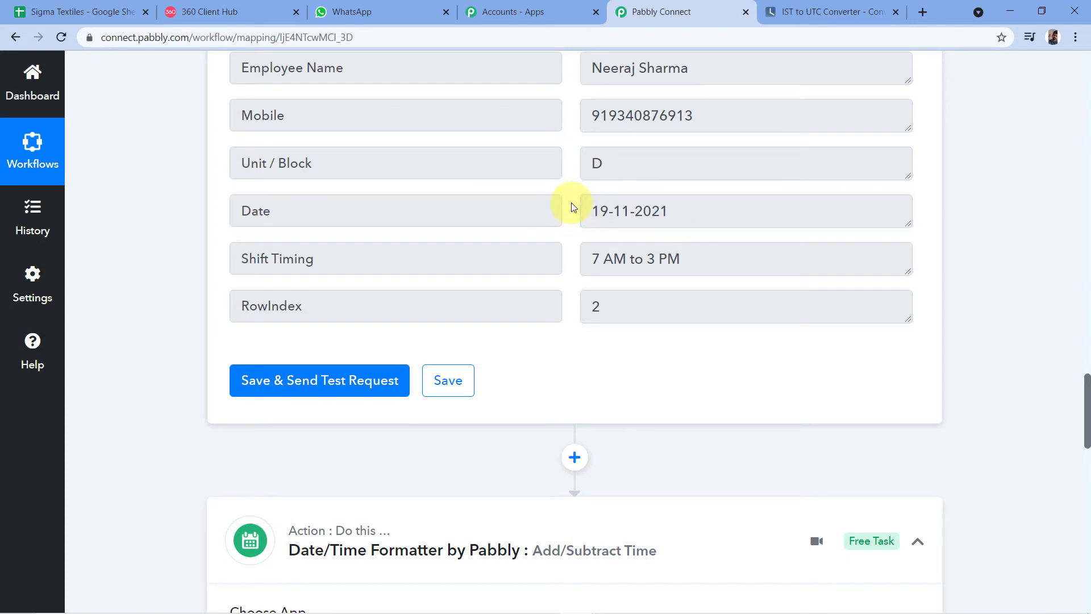
Map the Iterator's Date value into the Date/Time Formatter's Enter Date field
{"action": "scroll", "coordinate": [572, 207], "scroll_direction": "down", "scroll_amount": 6}
{"action": "scroll", "coordinate": [572, 206], "scroll_direction": "down", "scroll_amount": 4}
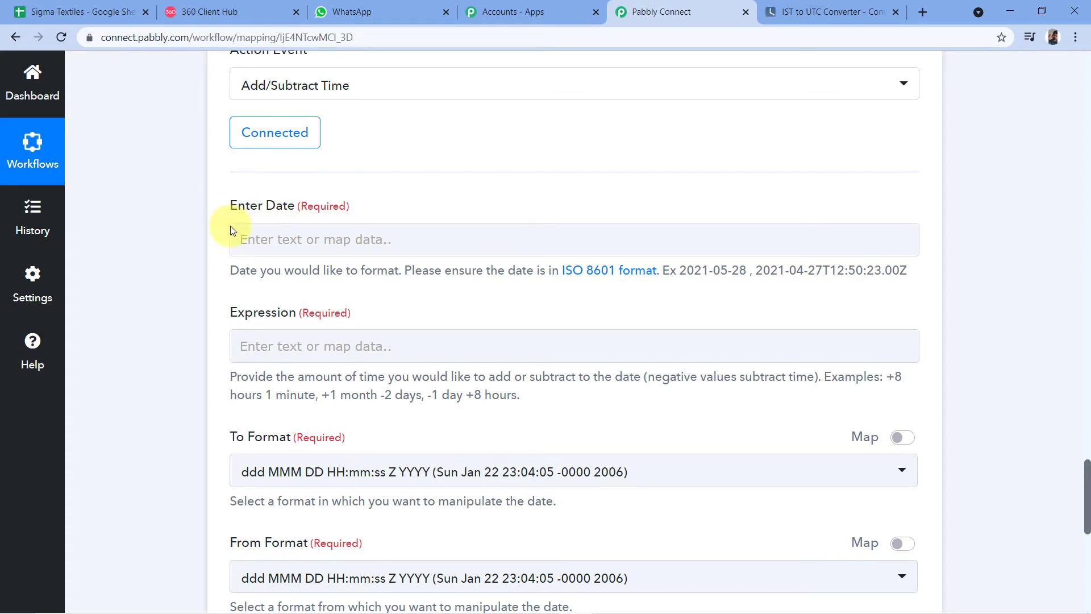
{"action": "left_click", "coordinate": [279, 233]}
{"action": "left_click", "coordinate": [275, 233]}
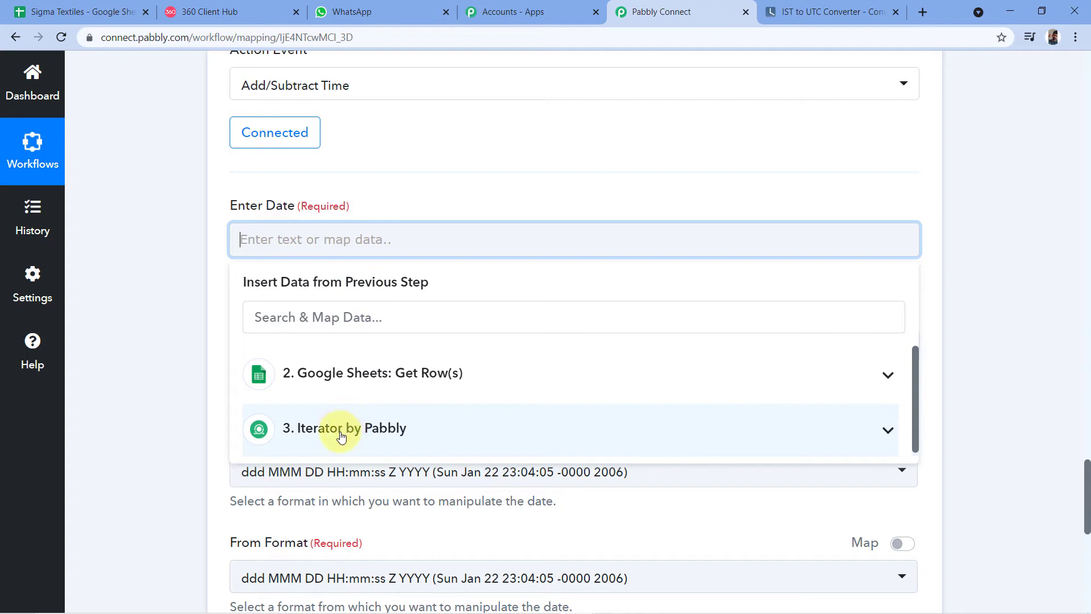
{"action": "left_click", "coordinate": [428, 431]}
{"action": "scroll", "coordinate": [427, 431], "scroll_direction": "down", "scroll_amount": 2}
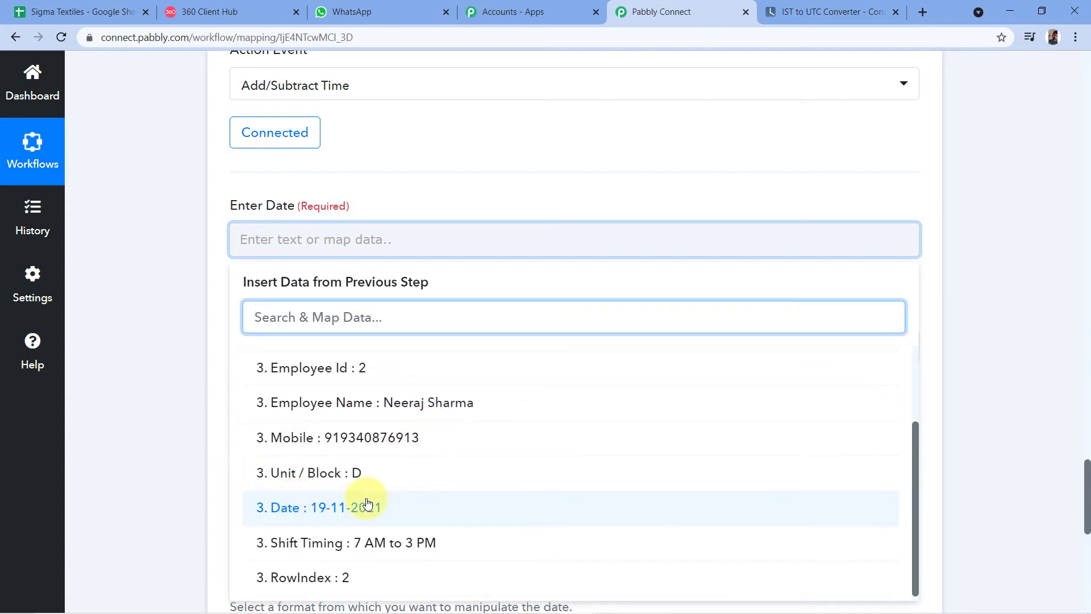
{"action": "left_click", "coordinate": [367, 506]}
{"action": "left_click", "coordinate": [225, 321]}
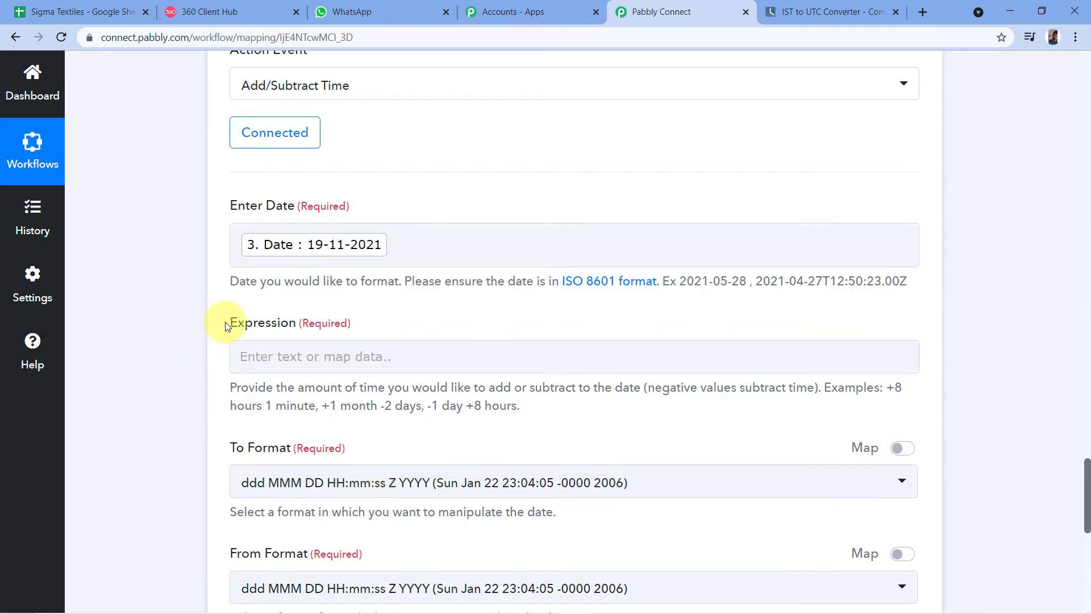
Set the Date/Time Formatter's Expression to "-2 days"
{"action": "scroll", "coordinate": [215, 348], "scroll_direction": "down", "scroll_amount": 1}
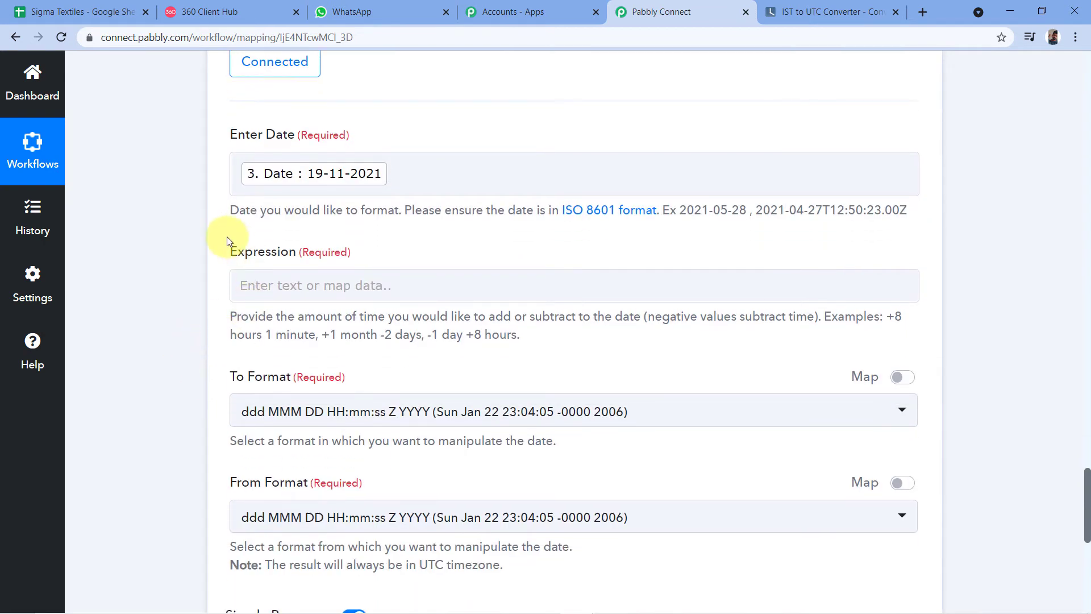
{"action": "left_click", "coordinate": [271, 279]}
{"action": "left_click", "coordinate": [294, 288]}
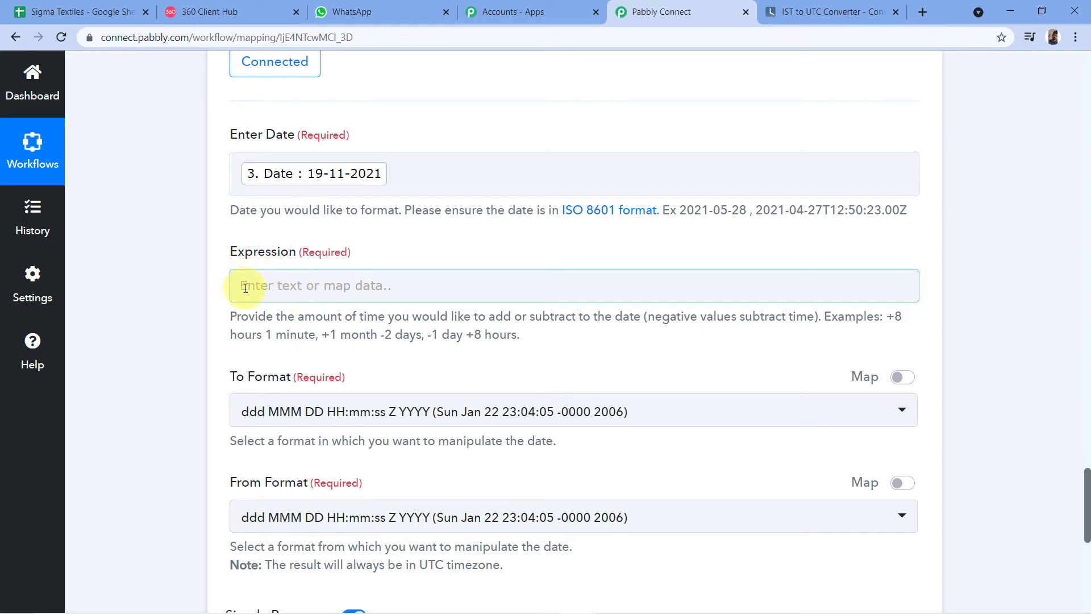
{"action": "left_click", "coordinate": [263, 285]}
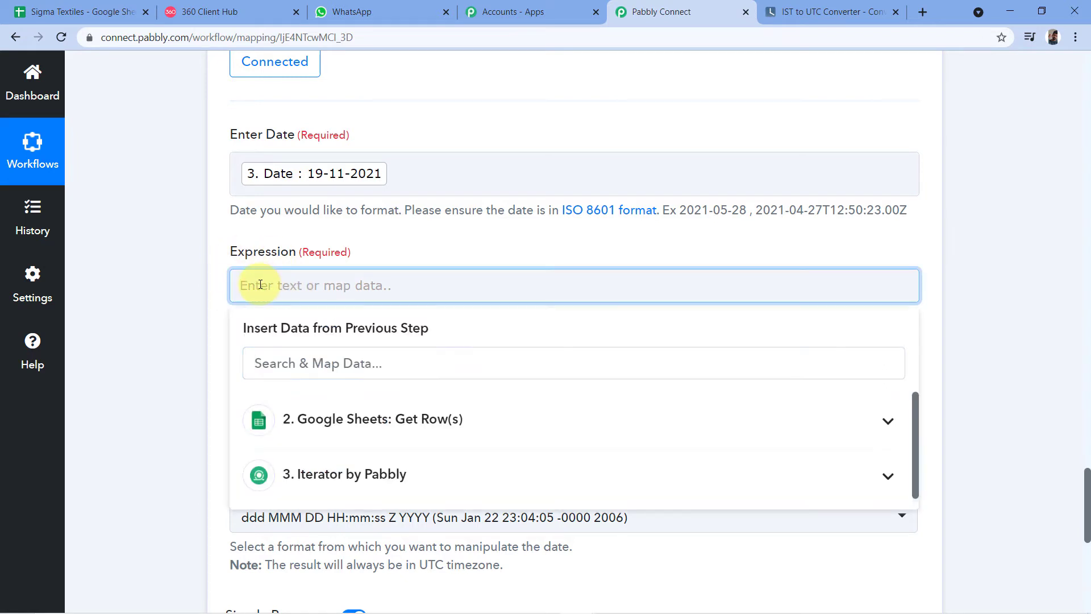
{"action": "type", "text": "-2days"}
{"action": "scroll", "coordinate": [262, 284], "scroll_direction": "up", "scroll_amount": 1}
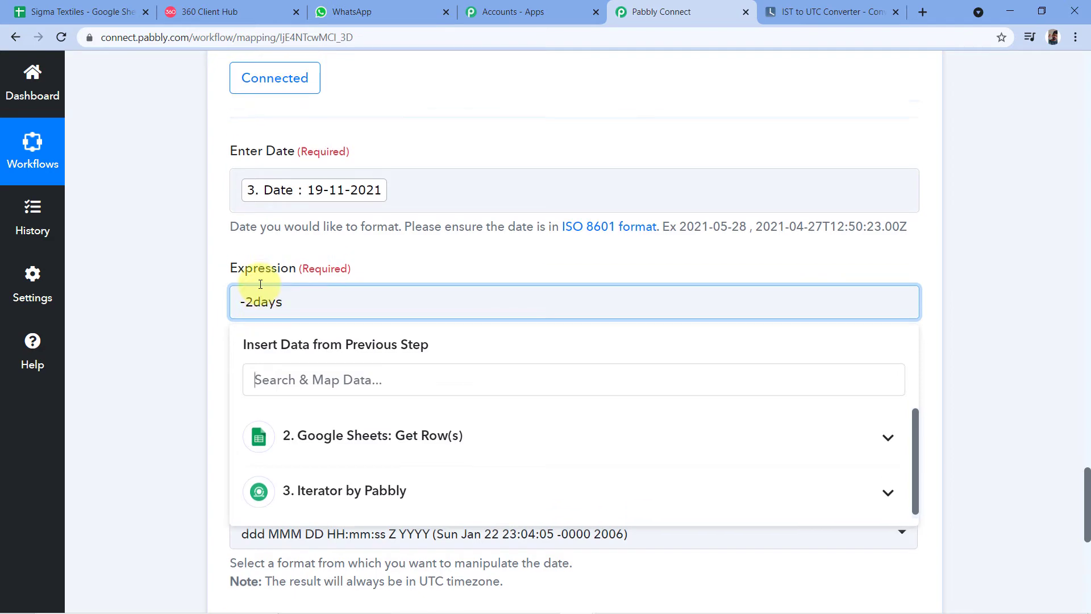
{"action": "left_click", "coordinate": [224, 353]}
{"action": "scroll", "coordinate": [236, 364], "scroll_direction": "down", "scroll_amount": 2}
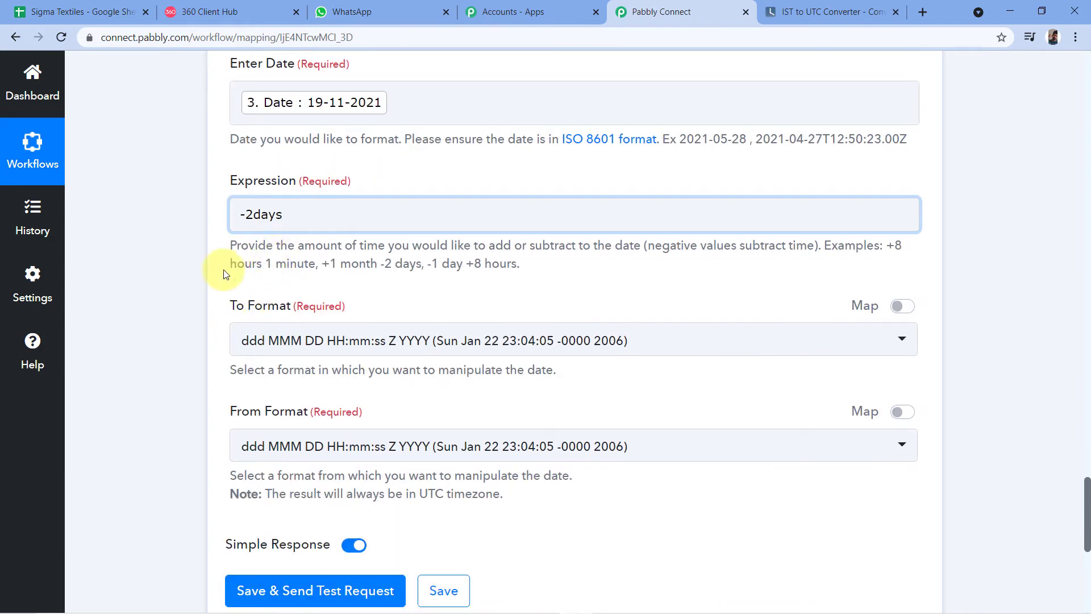
{"action": "left_click", "coordinate": [274, 204]}
{"action": "left_click", "coordinate": [254, 213]}
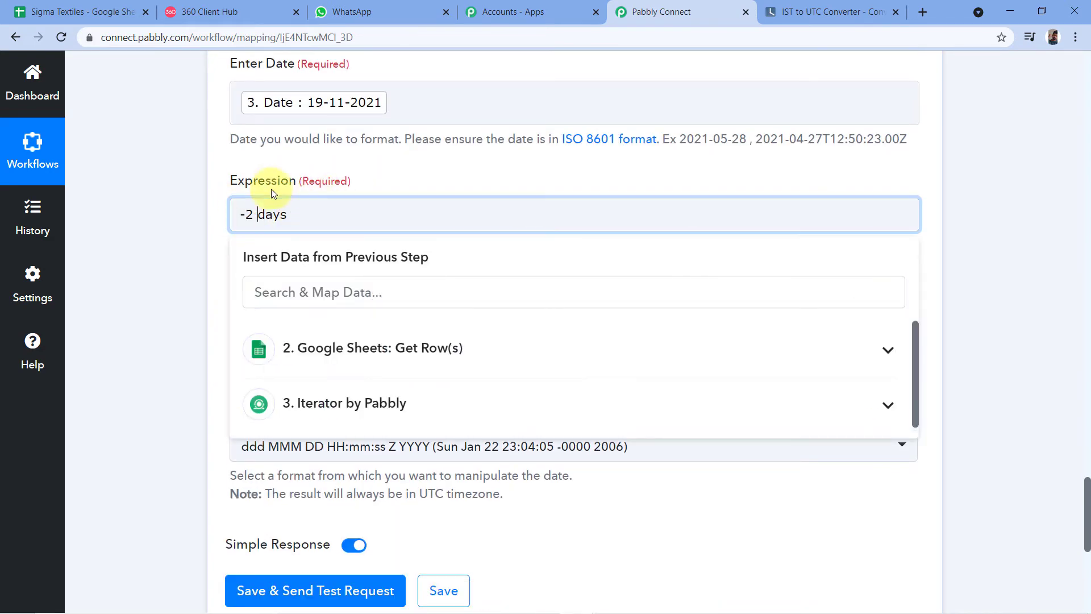
{"action": "left_click", "coordinate": [401, 168]}
Recheck the mapped date and set the formatter's To Format to MM/DD/YYYY (01/22/2006)
{"action": "scroll", "coordinate": [256, 200], "scroll_direction": "down", "scroll_amount": 1}
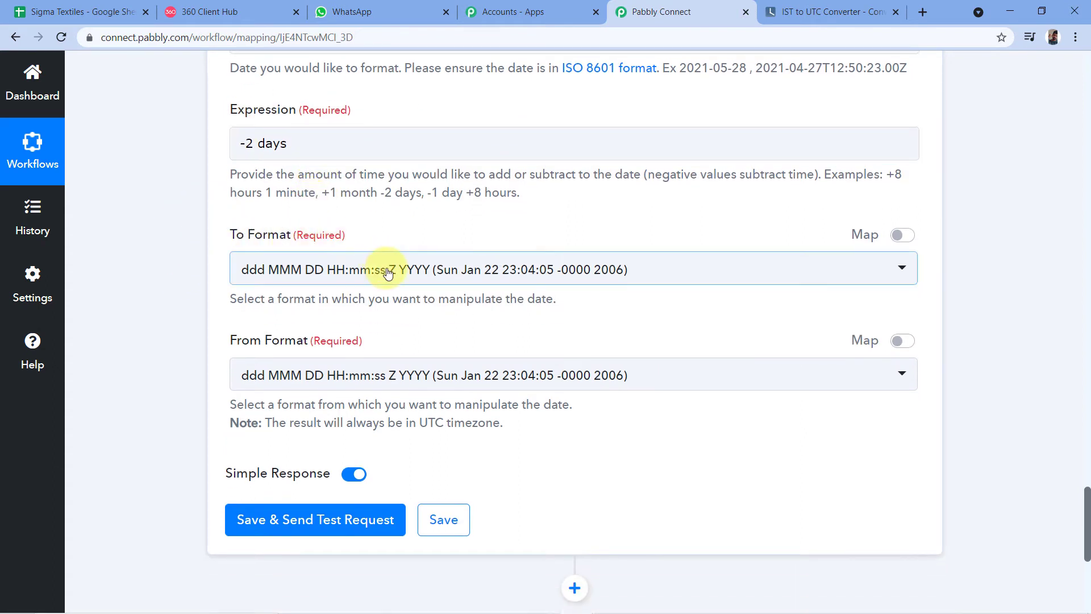
{"action": "scroll", "coordinate": [411, 228], "scroll_direction": "up", "scroll_amount": 1}
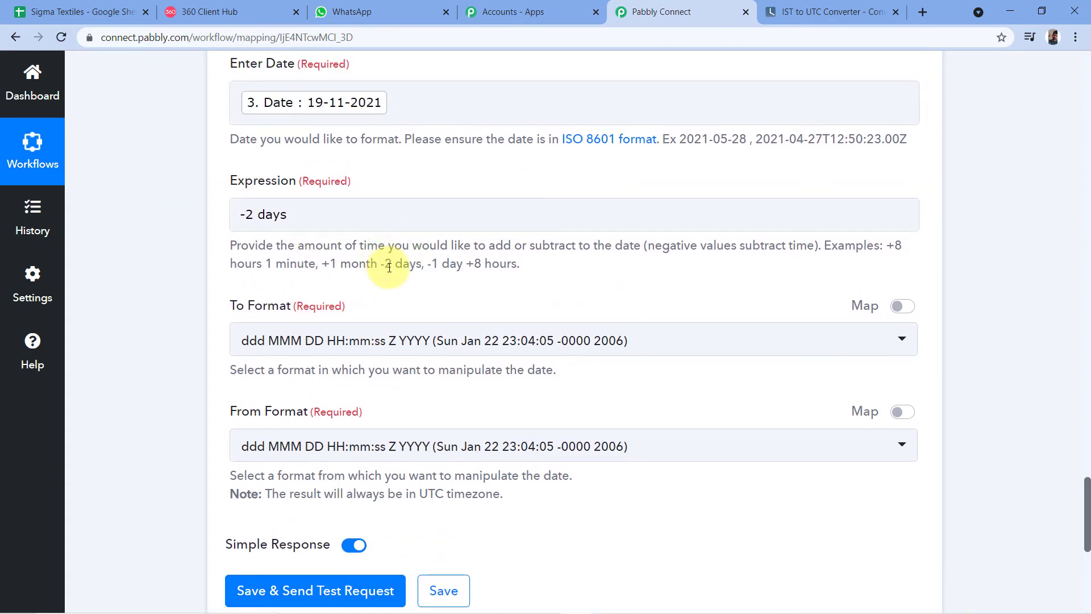
{"action": "left_click", "coordinate": [334, 109]}
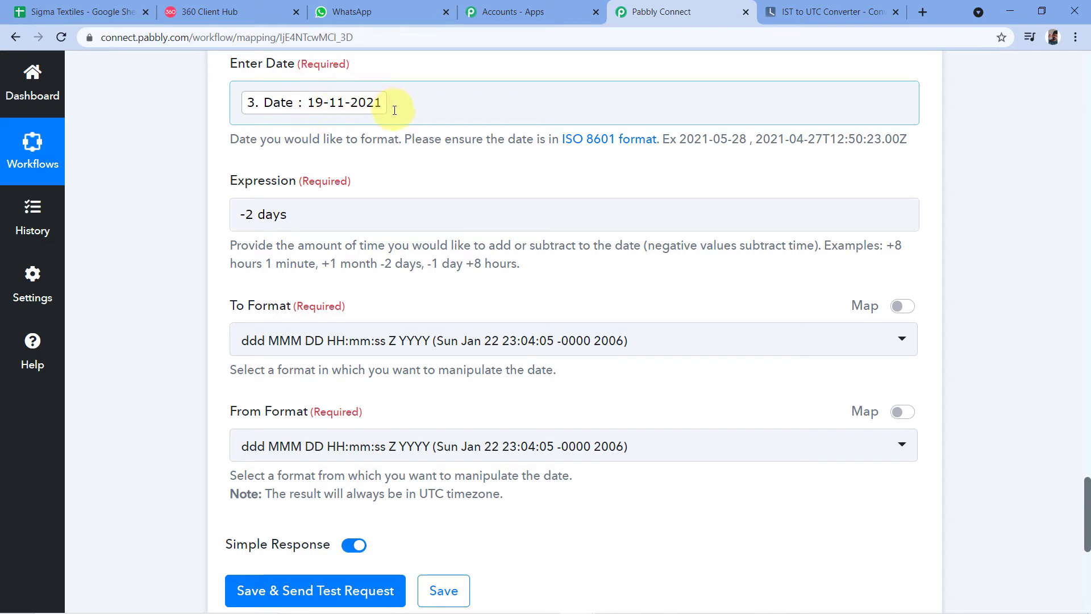
{"action": "left_click", "coordinate": [380, 168]}
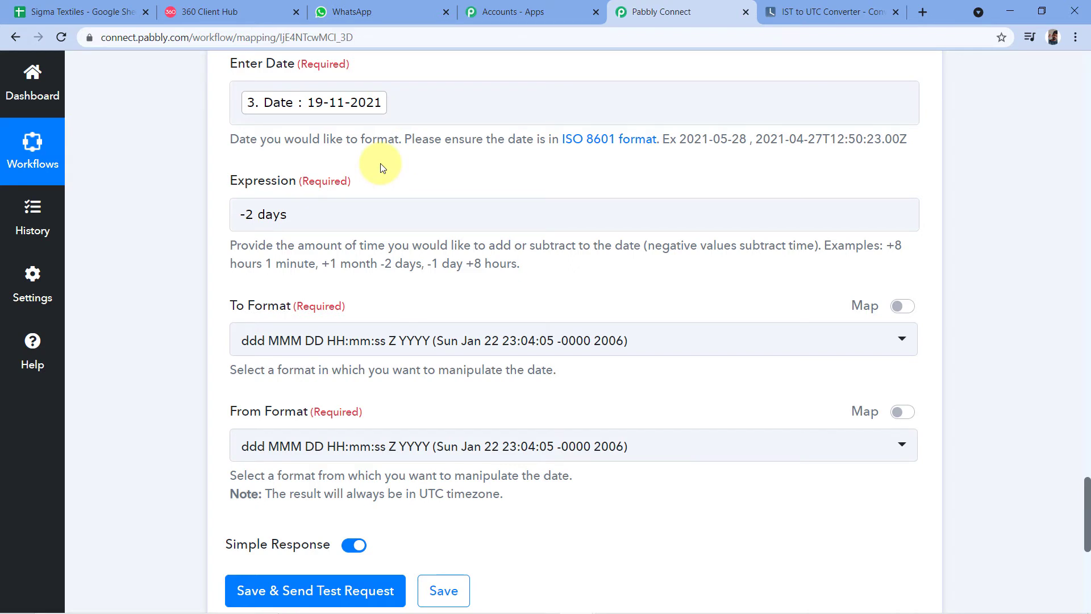
{"action": "scroll", "coordinate": [380, 167], "scroll_direction": "down", "scroll_amount": 1}
{"action": "left_click", "coordinate": [384, 267]}
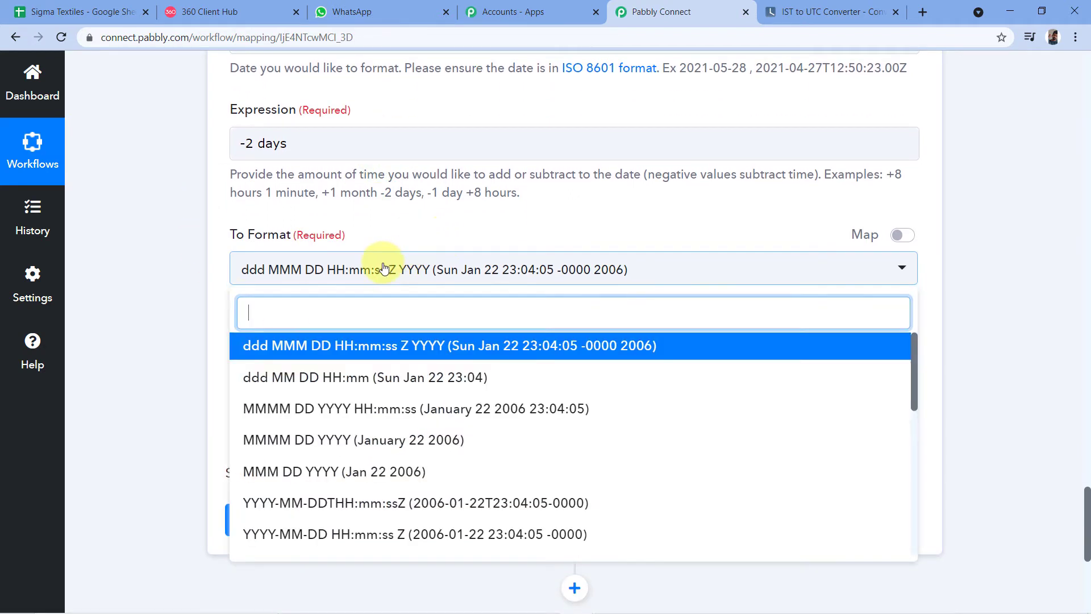
{"action": "scroll", "coordinate": [384, 267], "scroll_direction": "down", "scroll_amount": 1}
{"action": "scroll", "coordinate": [382, 317], "scroll_direction": "down", "scroll_amount": 3}
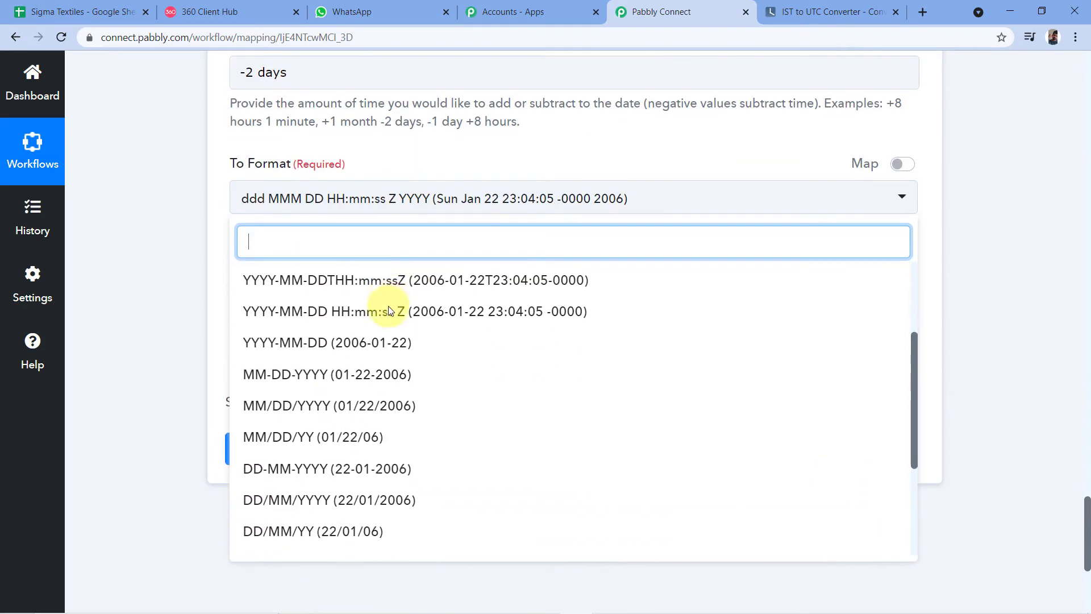
{"action": "scroll", "coordinate": [388, 310], "scroll_direction": "down", "scroll_amount": 2}
{"action": "scroll", "coordinate": [273, 356], "scroll_direction": "up", "scroll_amount": 1}
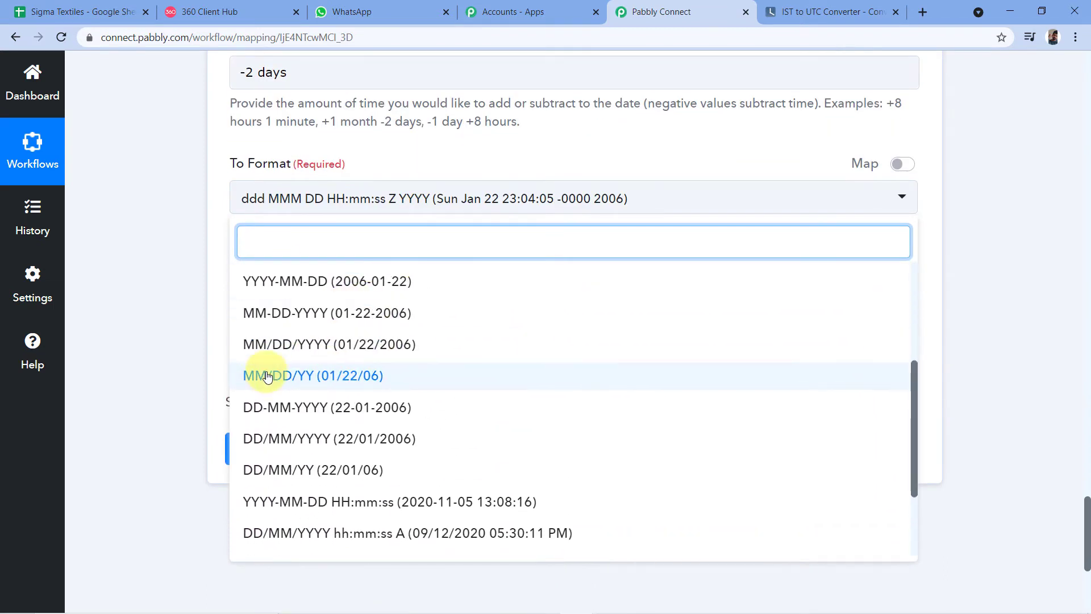
{"action": "left_click", "coordinate": [324, 356]}
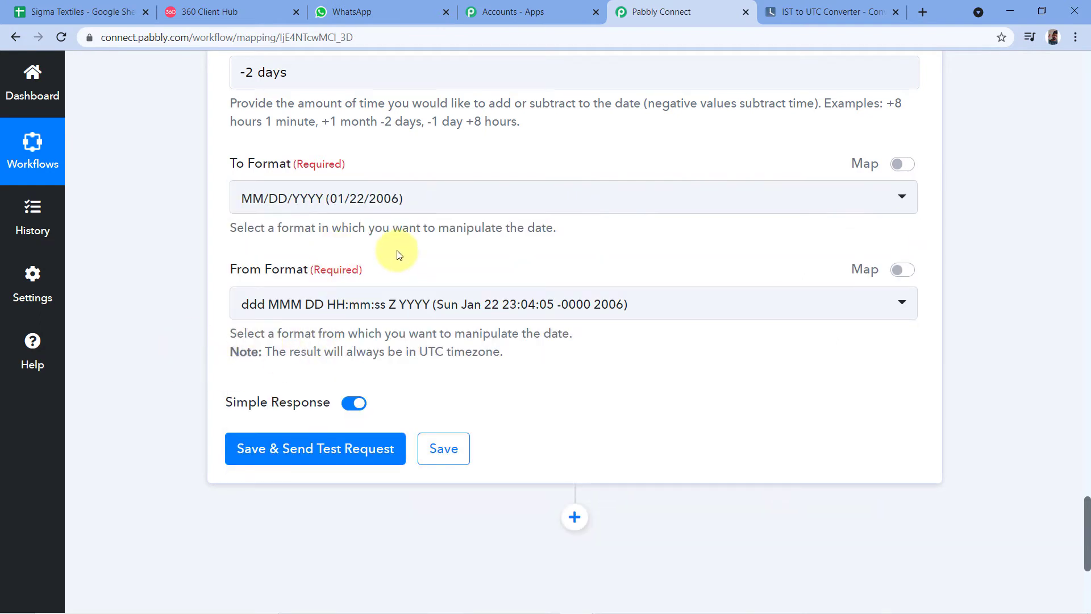
Set the formatter's From Format to DD-MM-YYYY (22-01-2006), matching the layout of the mapped date
{"action": "scroll", "coordinate": [341, 273], "scroll_direction": "up", "scroll_amount": 3}
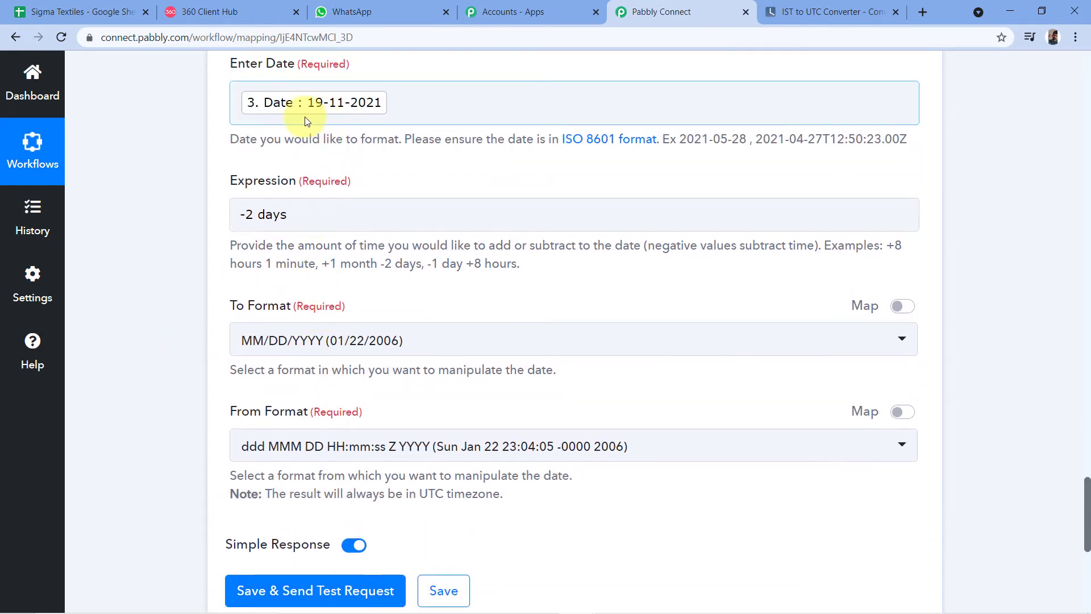
{"action": "scroll", "coordinate": [324, 219], "scroll_direction": "down", "scroll_amount": 4}
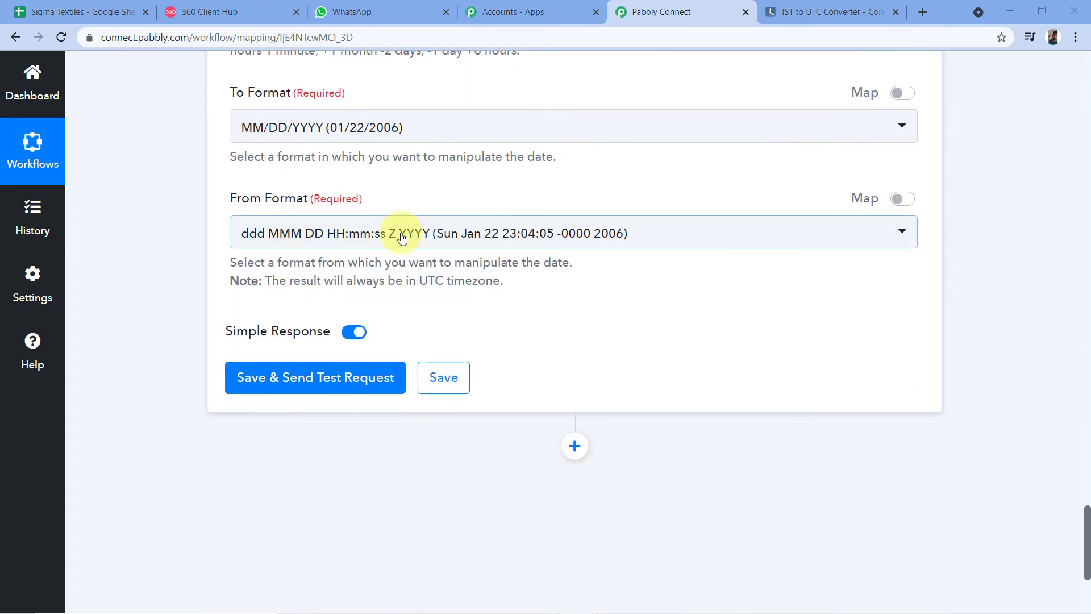
{"action": "left_click", "coordinate": [401, 235]}
{"action": "scroll", "coordinate": [364, 357], "scroll_direction": "down", "scroll_amount": 4}
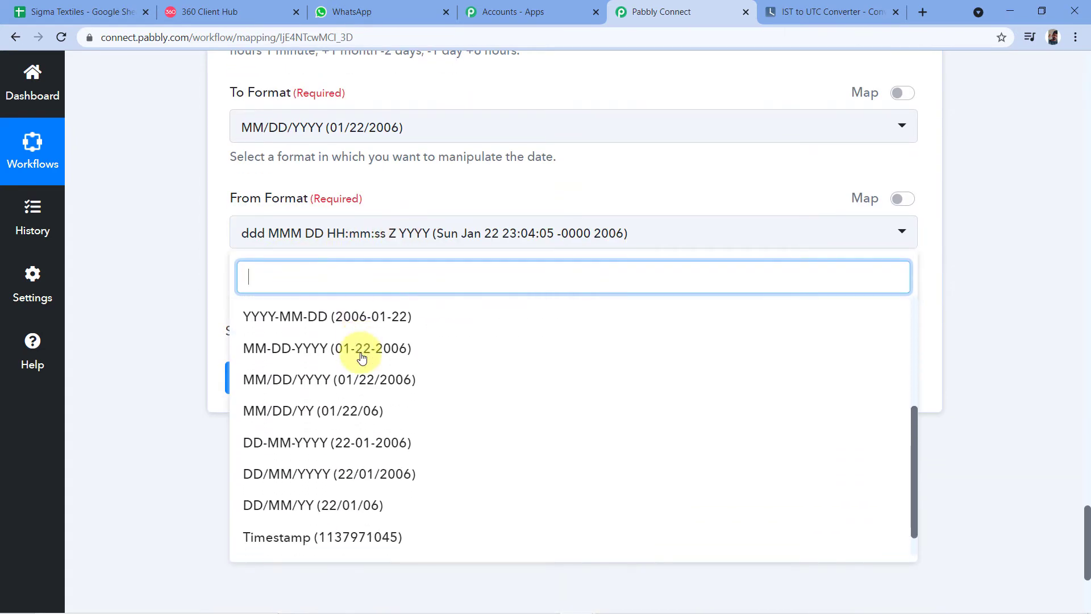
{"action": "scroll", "coordinate": [362, 357], "scroll_direction": "down", "scroll_amount": 3}
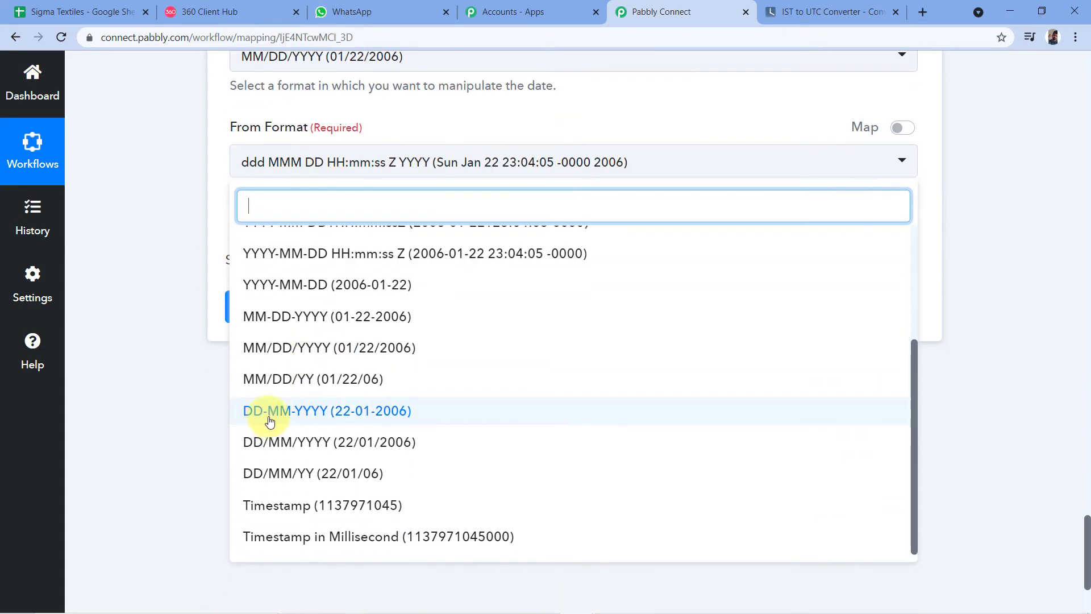
{"action": "left_click", "coordinate": [348, 424]}
Save the Date/Time Formatter action, send its test request and examine the Result date in the received response
{"action": "scroll", "coordinate": [230, 358], "scroll_direction": "up", "scroll_amount": 4}
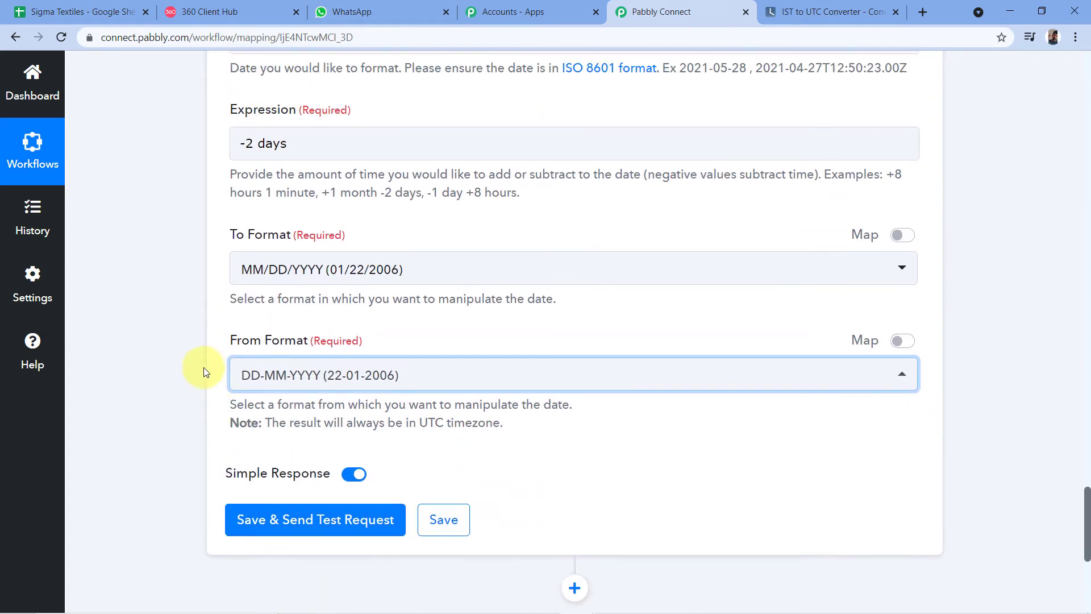
{"action": "left_click", "coordinate": [359, 517]}
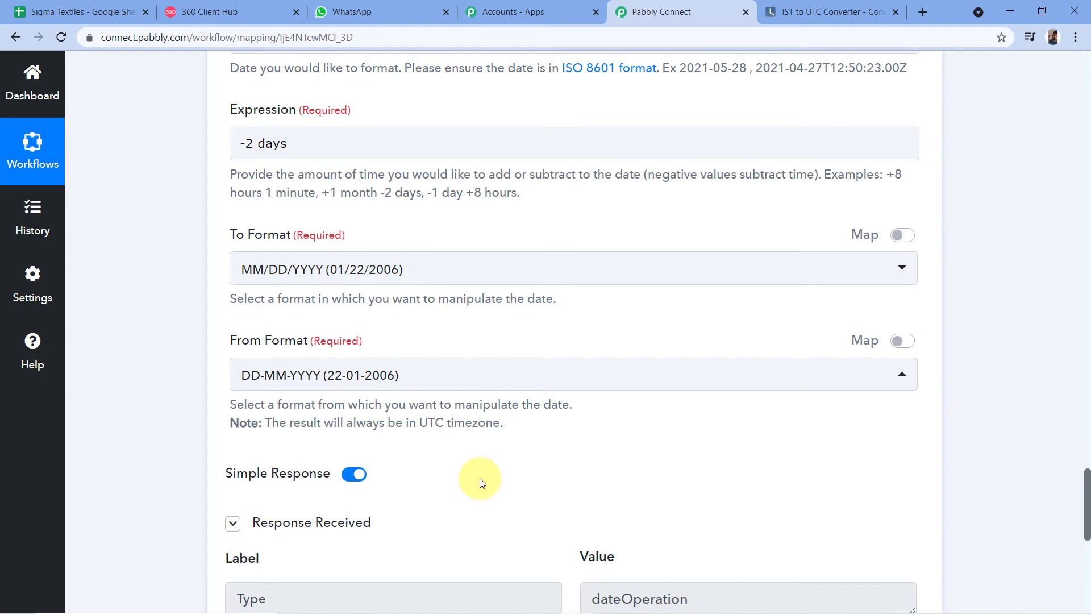
{"action": "scroll", "coordinate": [480, 477], "scroll_direction": "down", "scroll_amount": 5}
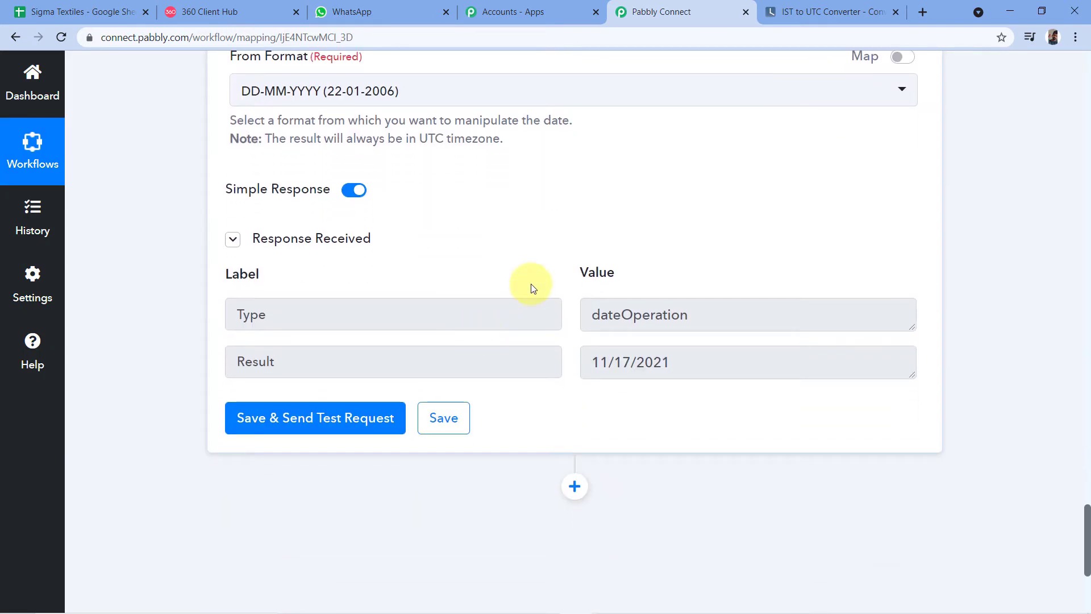
{"action": "left_click_drag", "start_coordinate": [594, 364], "coordinate": [680, 366]}
{"action": "left_click", "coordinate": [680, 363]}
{"action": "scroll", "coordinate": [653, 273], "scroll_direction": "up", "scroll_amount": 3}
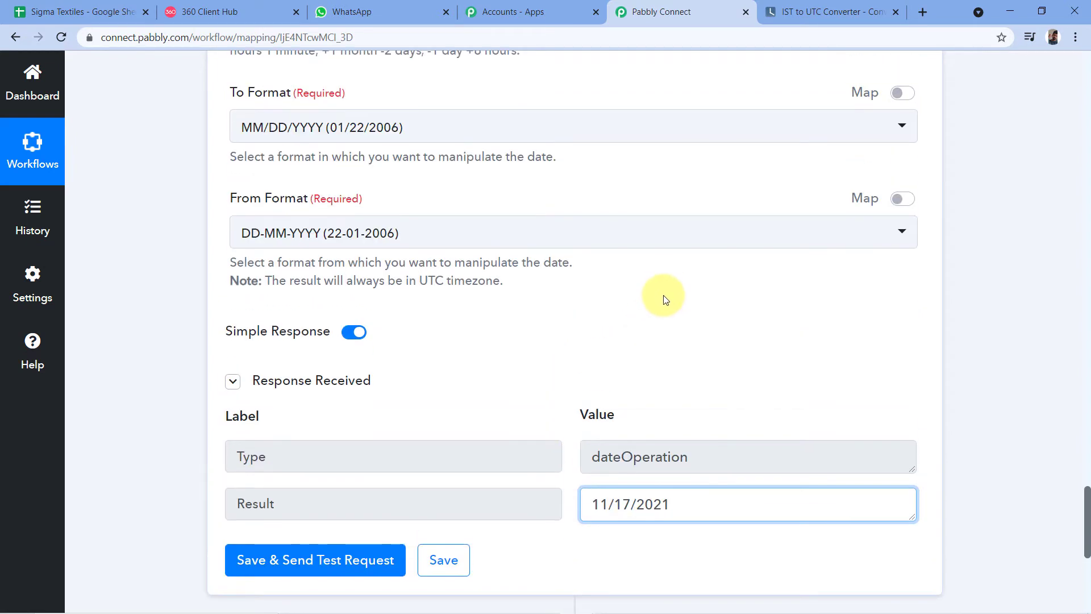
{"action": "scroll", "coordinate": [666, 300], "scroll_direction": "down", "scroll_amount": 3}
{"action": "left_click_drag", "start_coordinate": [670, 363], "coordinate": [595, 365]}
{"action": "left_click", "coordinate": [575, 331]}
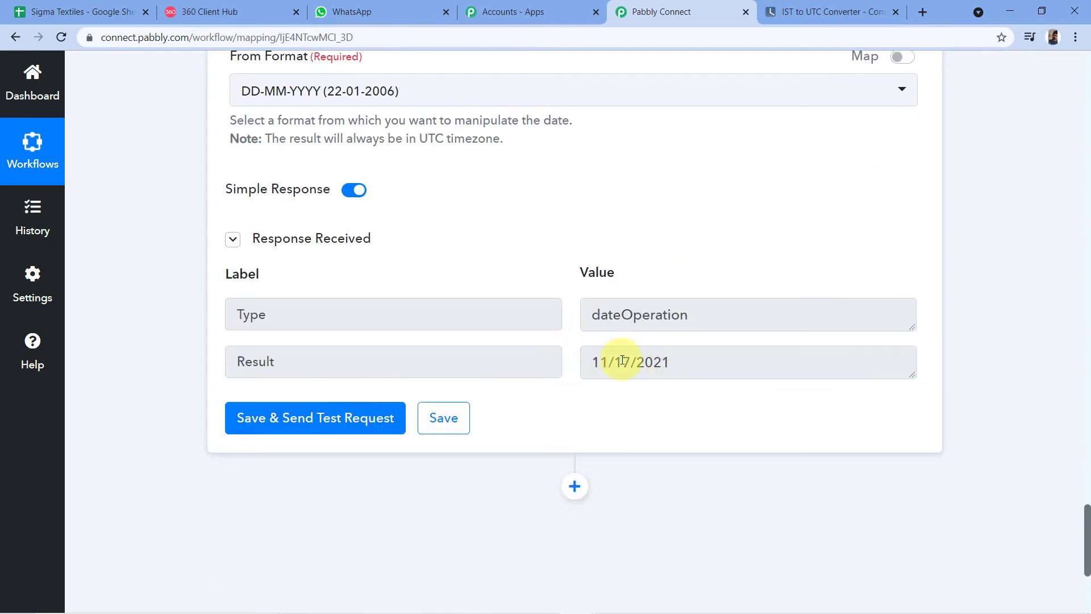
{"action": "left_click_drag", "start_coordinate": [589, 364], "coordinate": [663, 362]}
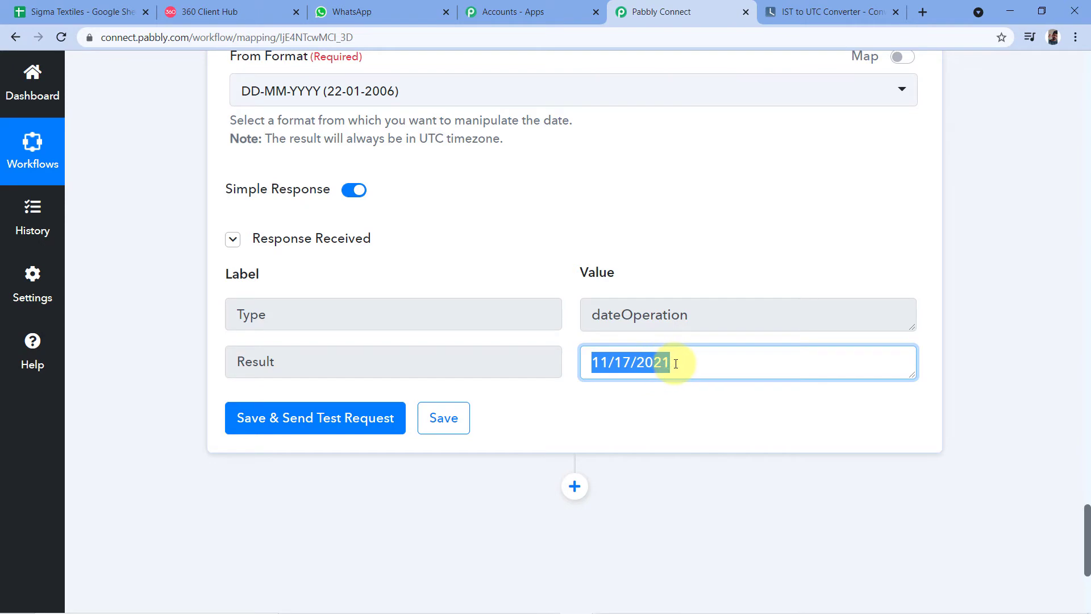
{"action": "left_click", "coordinate": [662, 362]}
Compare the formatter's Result with the original Date value in the Iterator's response
{"action": "scroll", "coordinate": [663, 295], "scroll_direction": "up", "scroll_amount": 2}
{"action": "scroll", "coordinate": [664, 294], "scroll_direction": "up", "scroll_amount": 15}
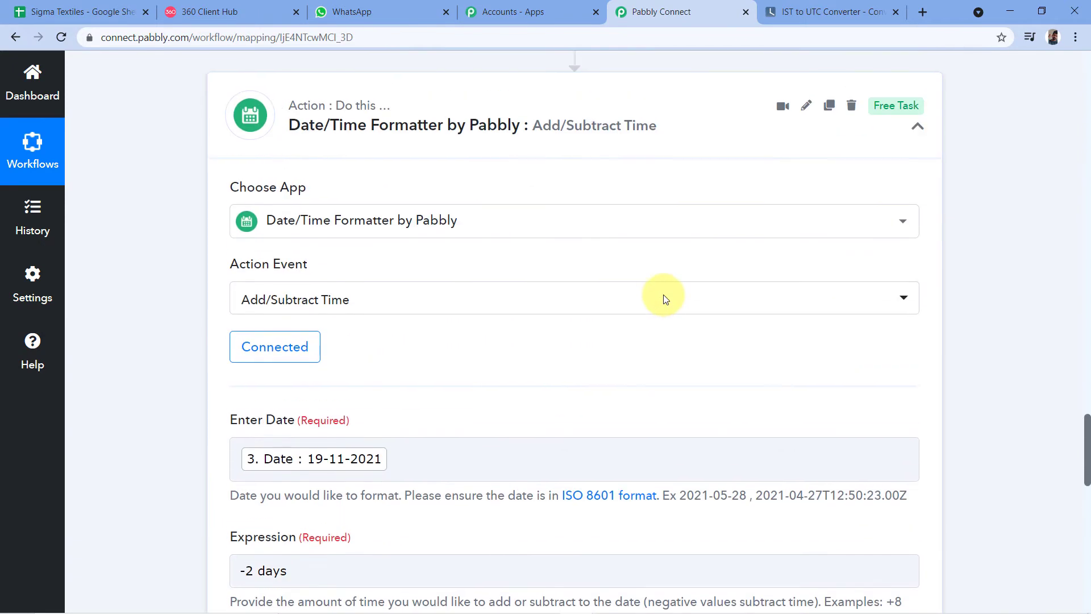
{"action": "scroll", "coordinate": [660, 214], "scroll_direction": "up", "scroll_amount": 3}
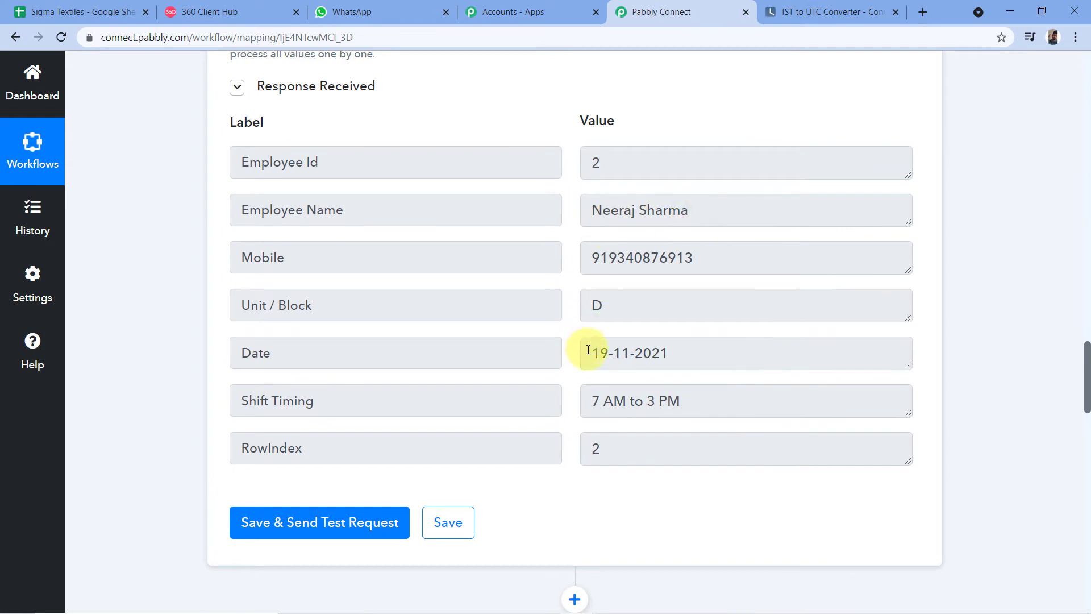
{"action": "left_click_drag", "start_coordinate": [586, 349], "coordinate": [682, 353]}
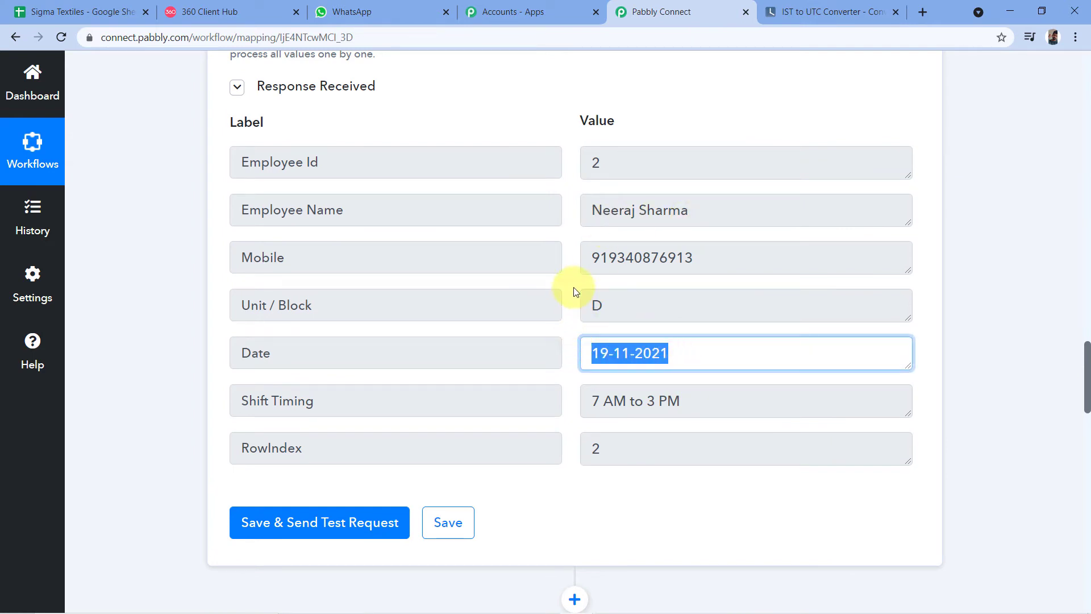
{"action": "scroll", "coordinate": [574, 287], "scroll_direction": "down", "scroll_amount": 5}
{"action": "left_click", "coordinate": [589, 256]}
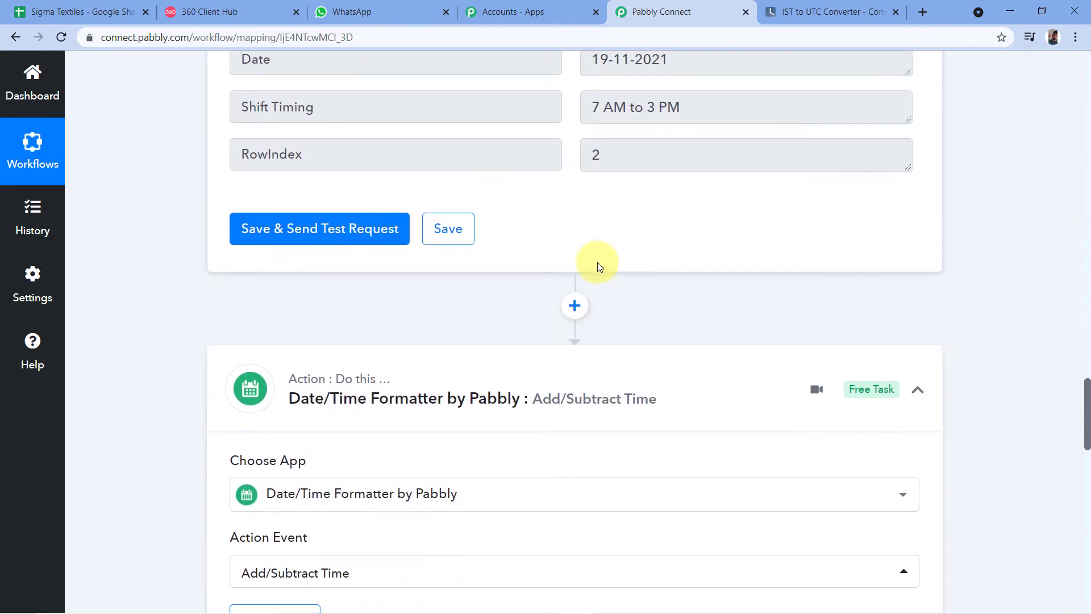
Review the Result date in the Add/Subtract Time action's received response
{"action": "scroll", "coordinate": [597, 264], "scroll_direction": "down", "scroll_amount": 18}
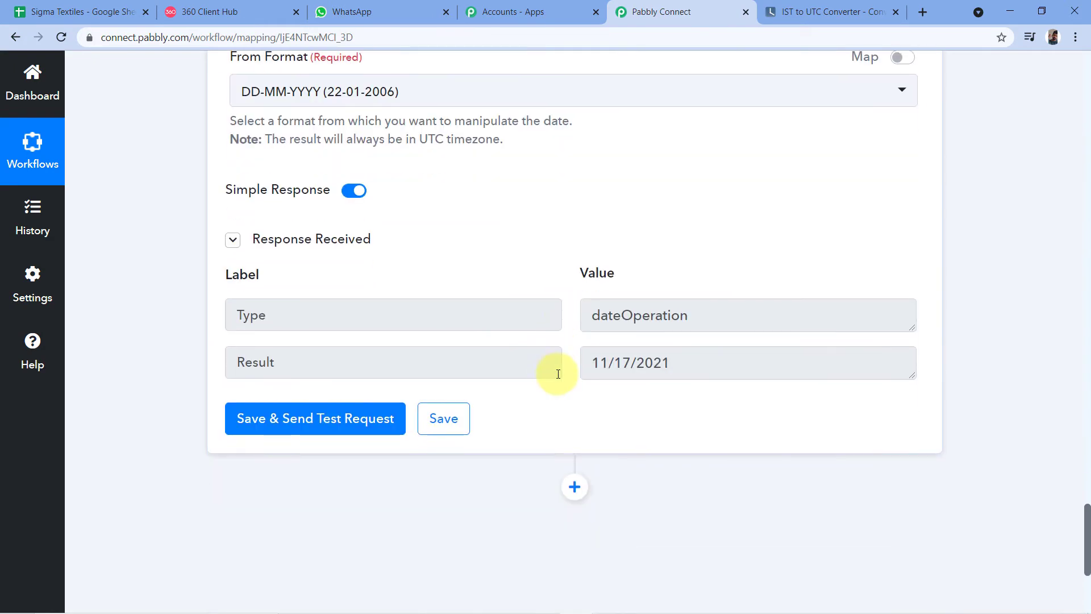
{"action": "scroll", "coordinate": [569, 363], "scroll_direction": "down", "scroll_amount": 3}
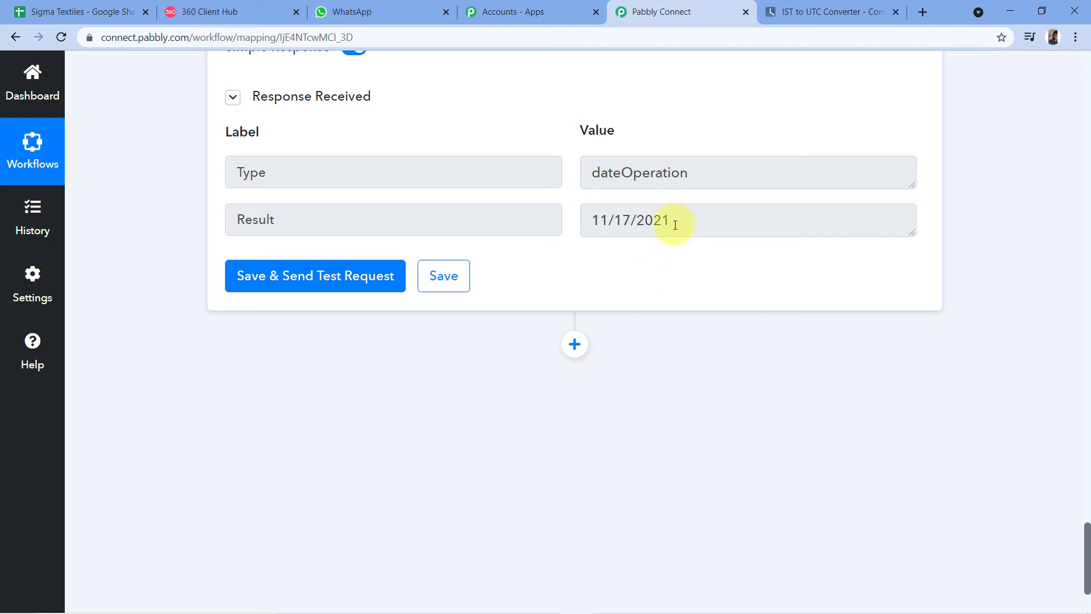
{"action": "left_click_drag", "start_coordinate": [684, 223], "coordinate": [567, 236]}
{"action": "left_click", "coordinate": [570, 192]}
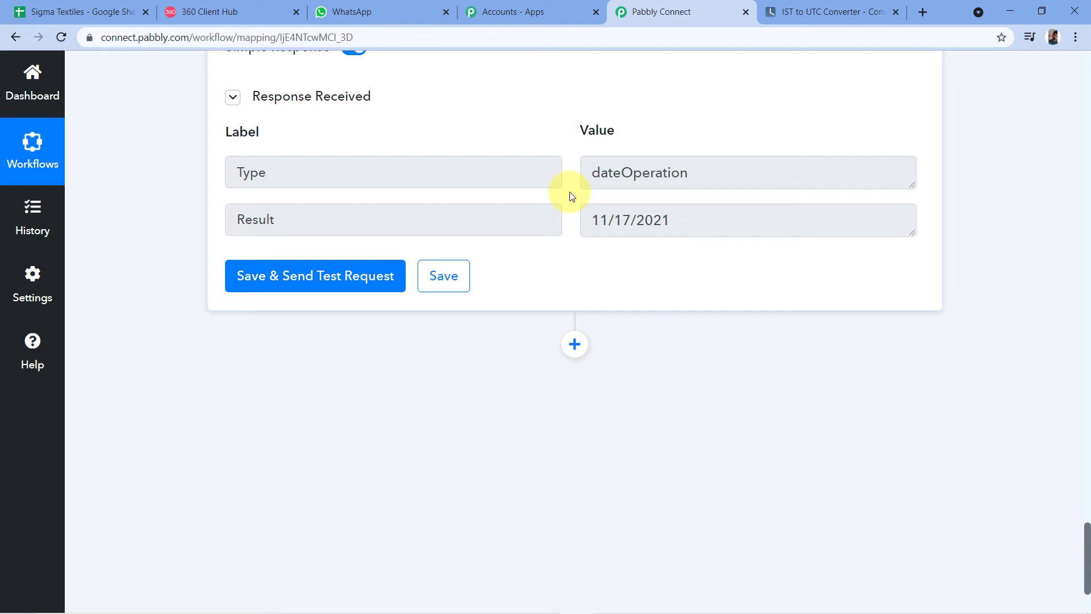
{"action": "scroll", "coordinate": [572, 196], "scroll_direction": "down", "scroll_amount": 1}
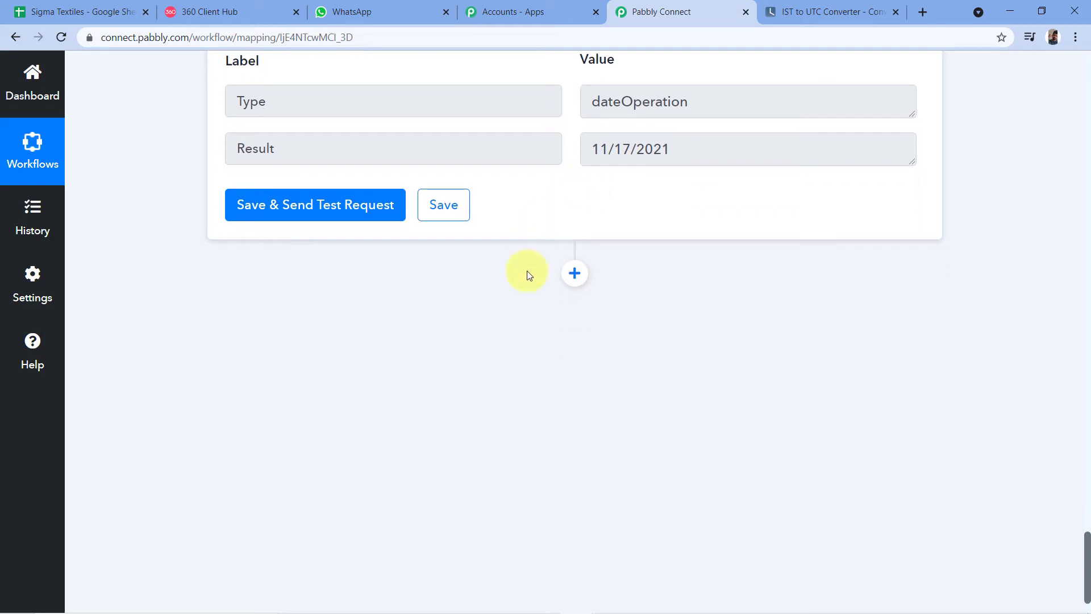
Add a new action after the Add/Subtract Time action and choose Date/Time Formatter by Pabbly as its app
{"action": "left_click", "coordinate": [574, 272]}
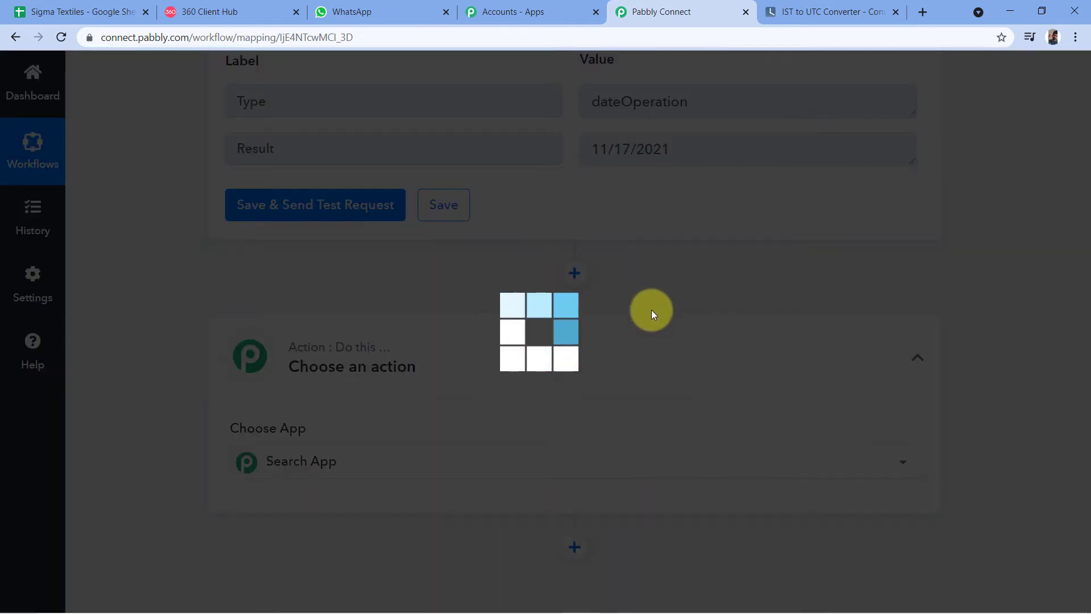
{"action": "scroll", "coordinate": [653, 304], "scroll_direction": "down", "scroll_amount": 2}
{"action": "scroll", "coordinate": [300, 319], "scroll_direction": "down", "scroll_amount": 1}
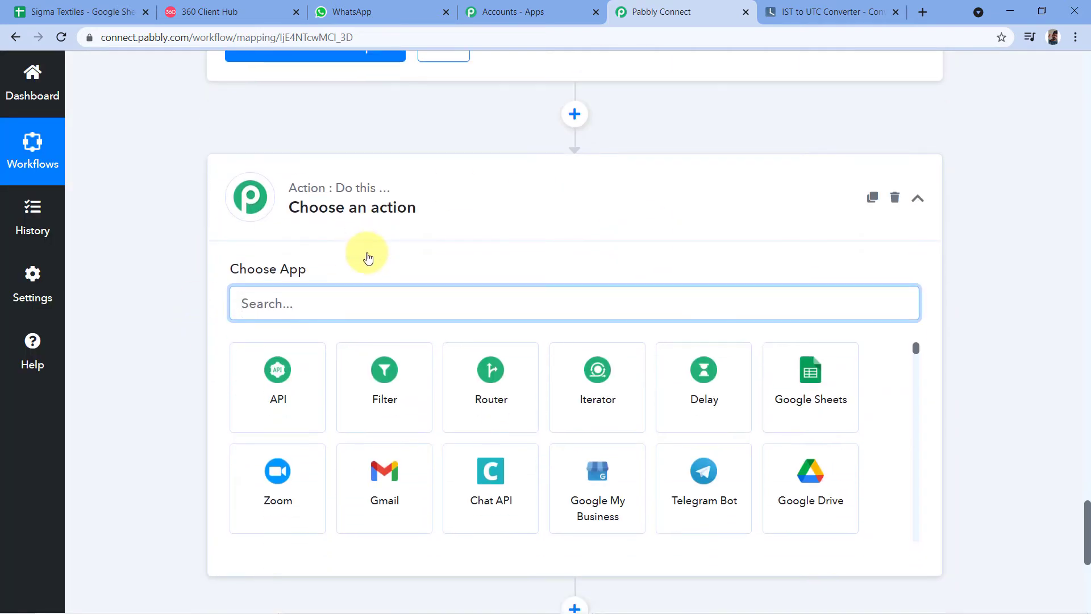
{"action": "type", "text": "Date"}
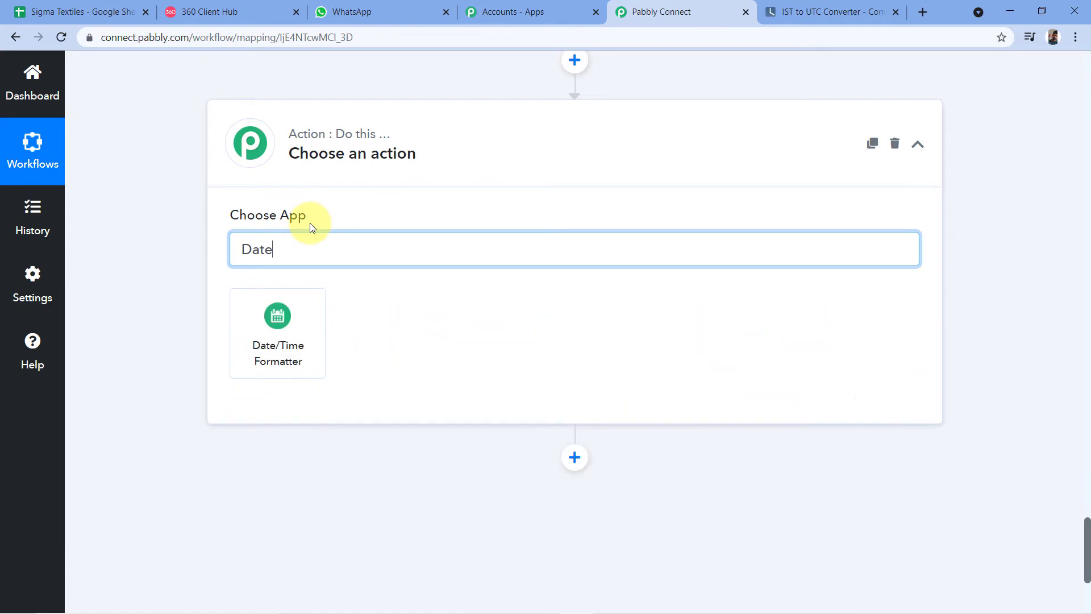
{"action": "left_click", "coordinate": [280, 324]}
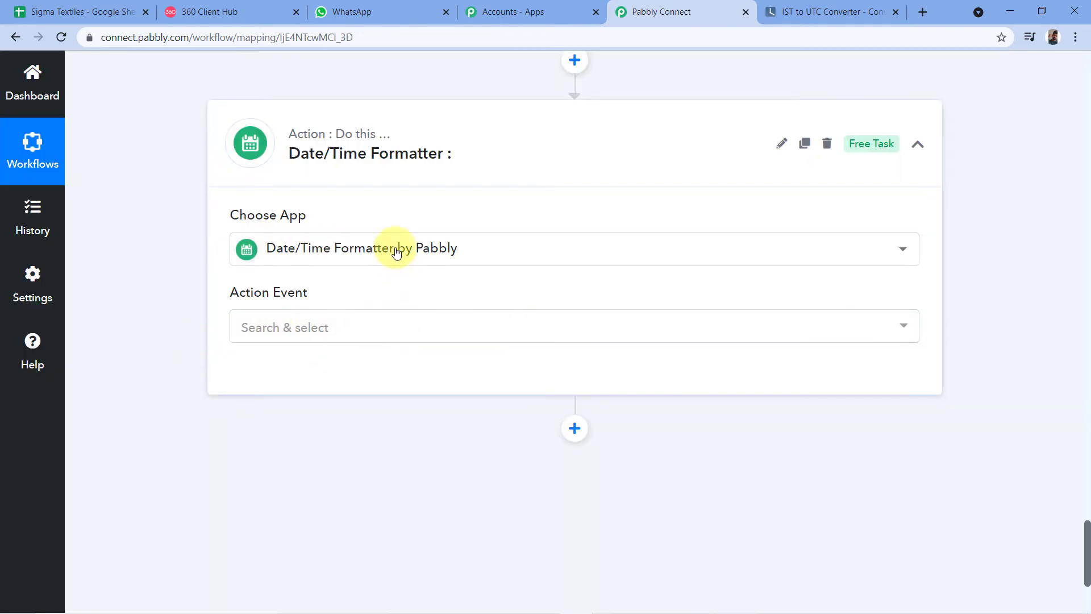
Set the new Date/Time Formatter's action event to Current Date and connect it
{"action": "left_click", "coordinate": [364, 330]}
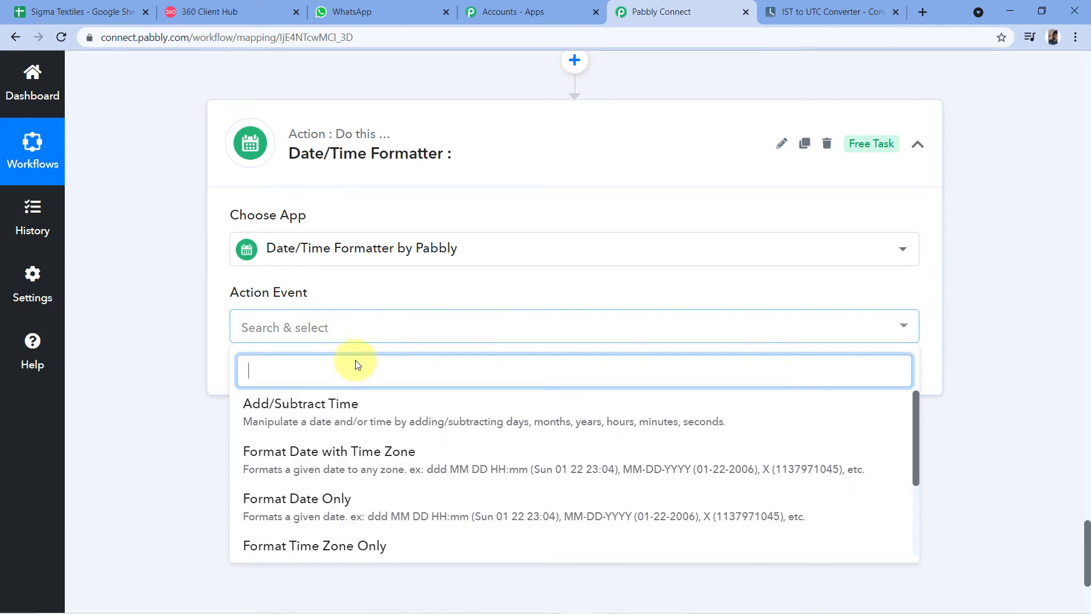
{"action": "scroll", "coordinate": [429, 294], "scroll_direction": "down", "scroll_amount": 1}
{"action": "scroll", "coordinate": [392, 335], "scroll_direction": "down", "scroll_amount": 1}
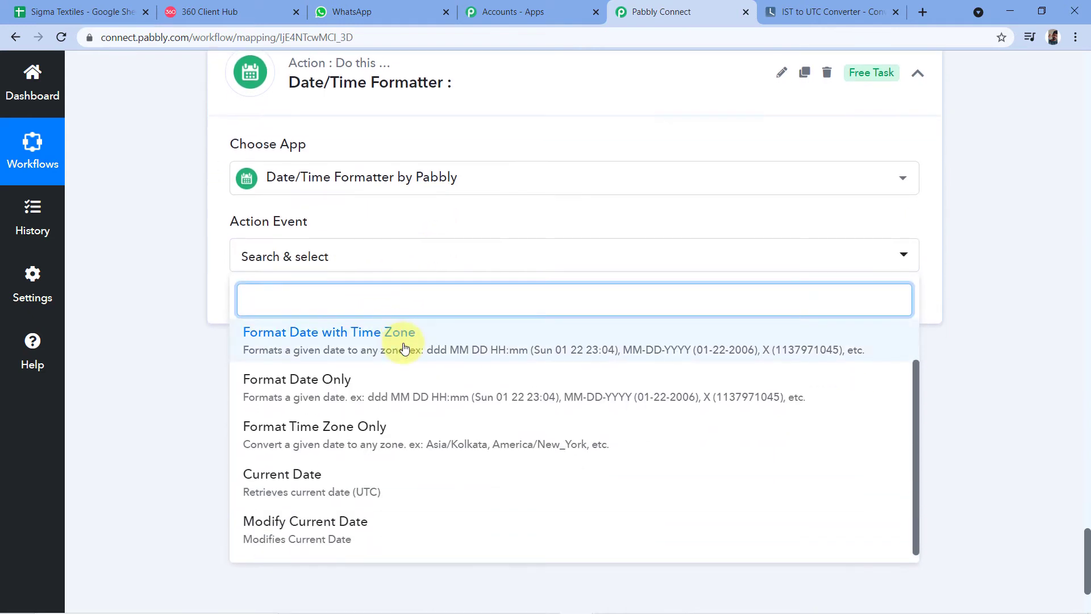
{"action": "left_click", "coordinate": [293, 487]}
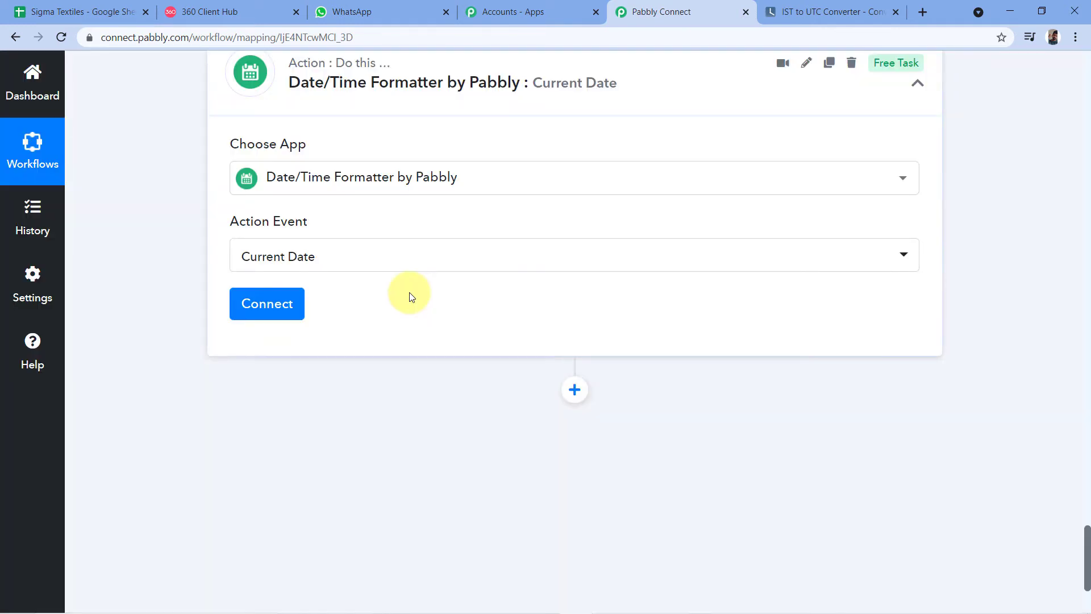
{"action": "left_click", "coordinate": [274, 301]}
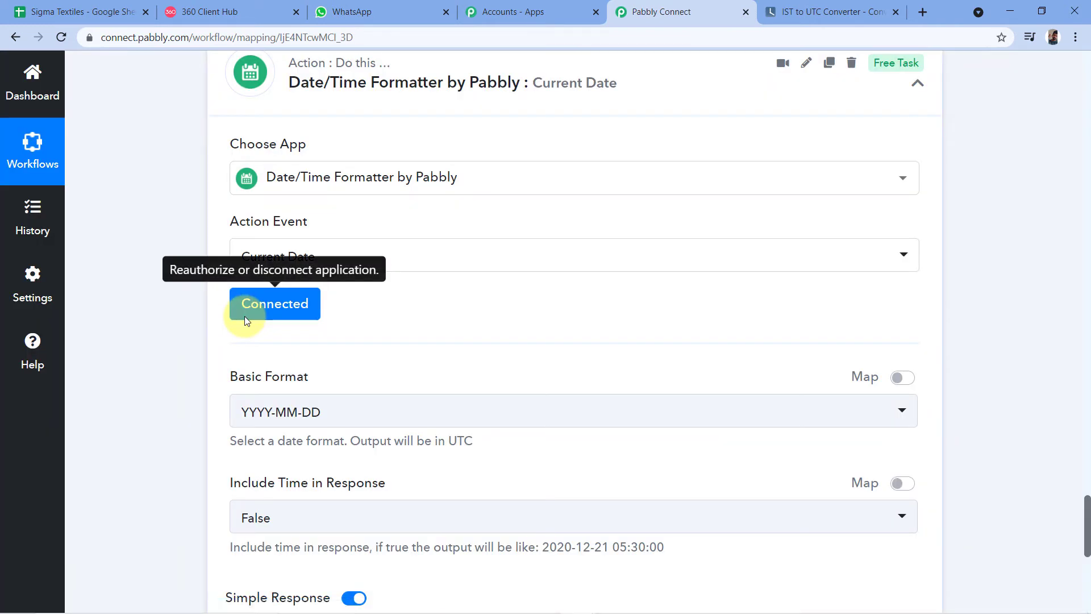
Set the Current Date action's Basic Format to MM/DD/YYYY, matching the layout of the previous formatter's Result
{"action": "scroll", "coordinate": [170, 334], "scroll_direction": "down", "scroll_amount": 1}
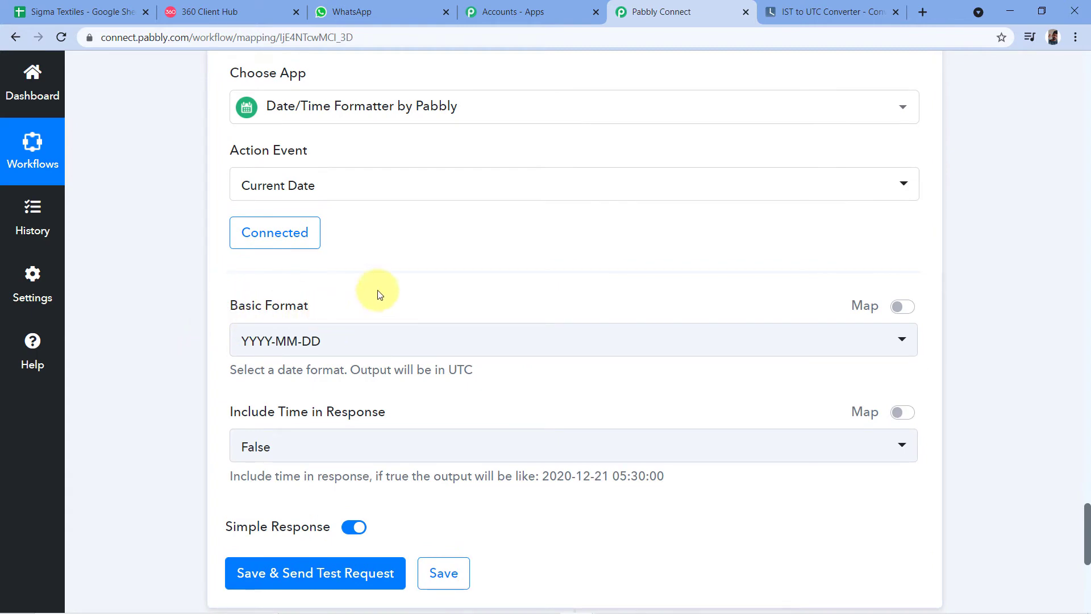
{"action": "scroll", "coordinate": [378, 285], "scroll_direction": "down", "scroll_amount": 1}
{"action": "scroll", "coordinate": [442, 268], "scroll_direction": "up", "scroll_amount": 4}
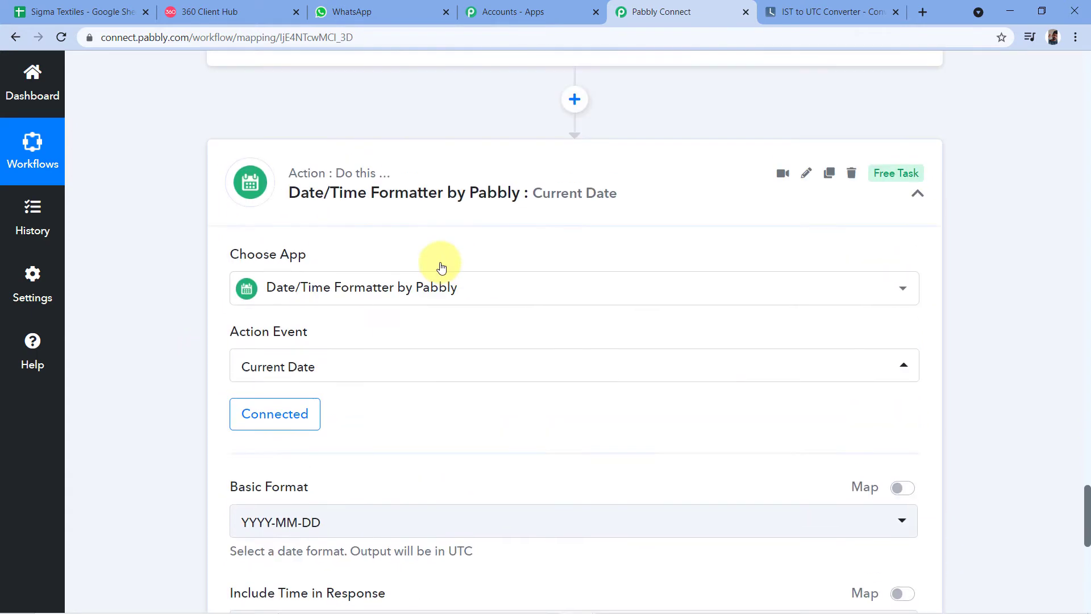
{"action": "scroll", "coordinate": [442, 268], "scroll_direction": "up", "scroll_amount": 3}
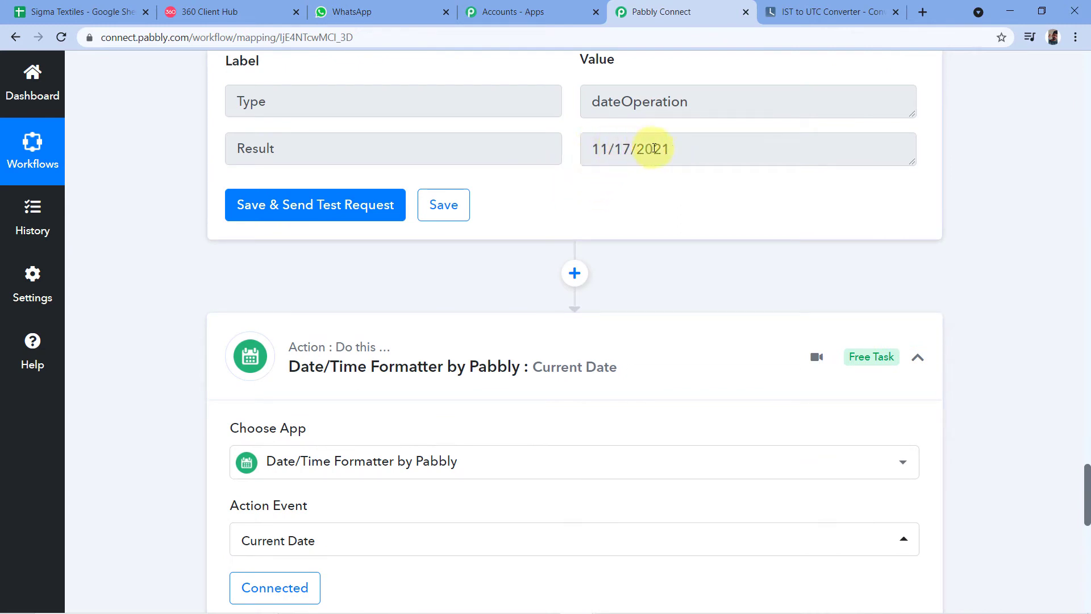
{"action": "scroll", "coordinate": [458, 177], "scroll_direction": "down", "scroll_amount": 5}
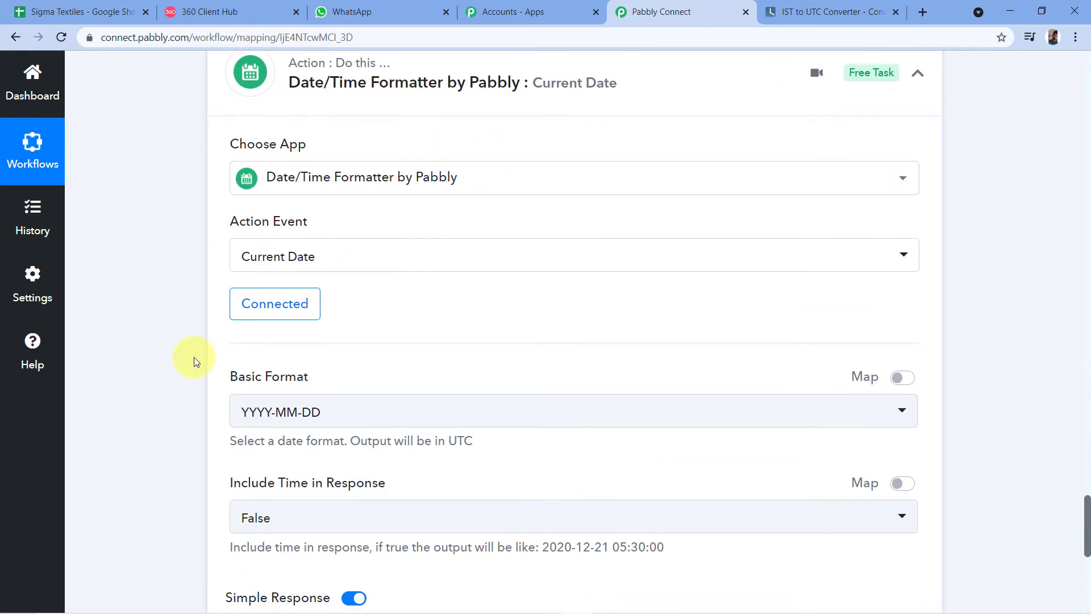
{"action": "left_click", "coordinate": [318, 341]}
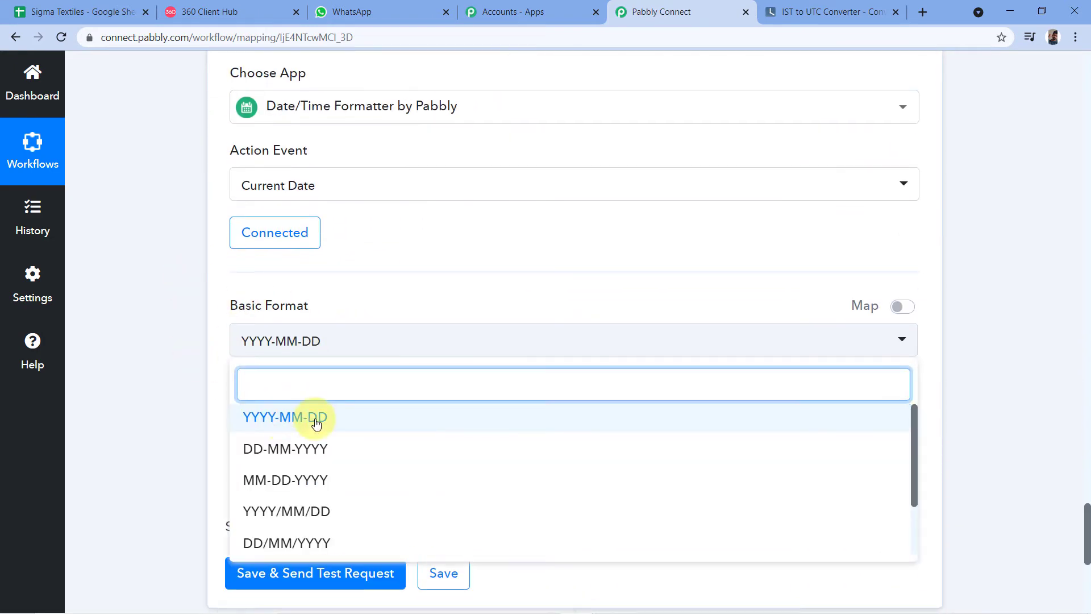
{"action": "scroll", "coordinate": [315, 424], "scroll_direction": "down", "scroll_amount": 1}
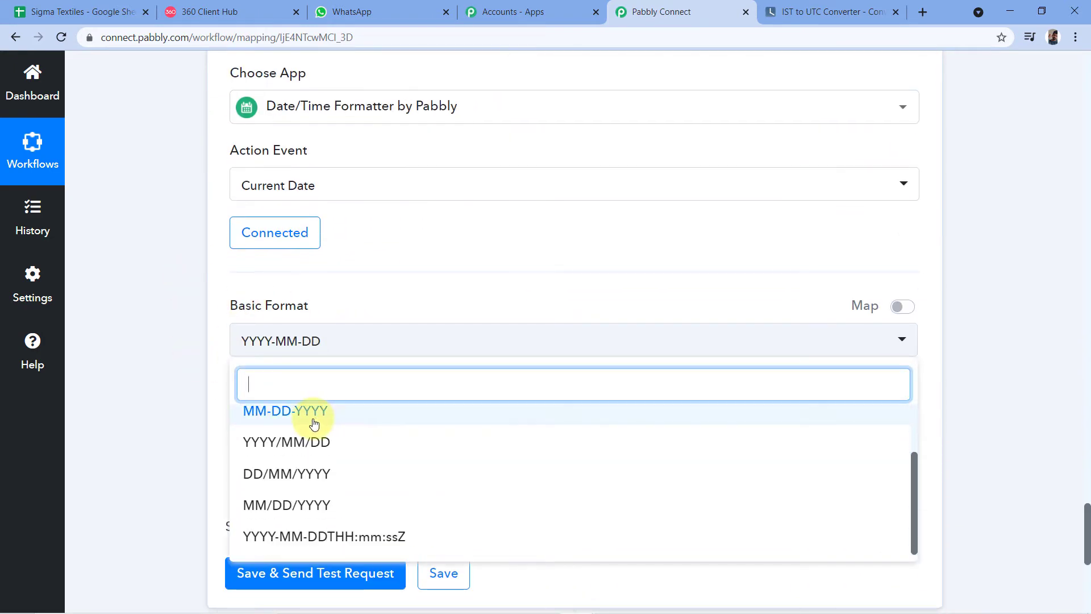
{"action": "left_click", "coordinate": [310, 512]}
{"action": "left_click", "coordinate": [207, 402]}
{"action": "scroll", "coordinate": [273, 375], "scroll_direction": "down", "scroll_amount": 2}
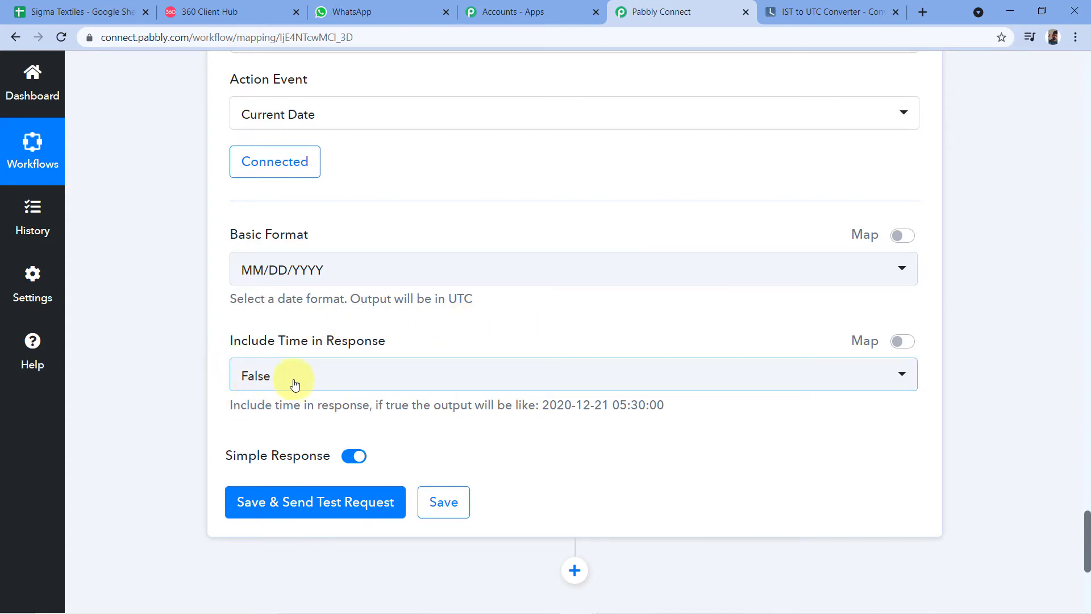
Save the Current Date action, send its test request and compare the returned date with the Add/Subtract Time action's Result
{"action": "scroll", "coordinate": [357, 350], "scroll_direction": "down", "scroll_amount": 2}
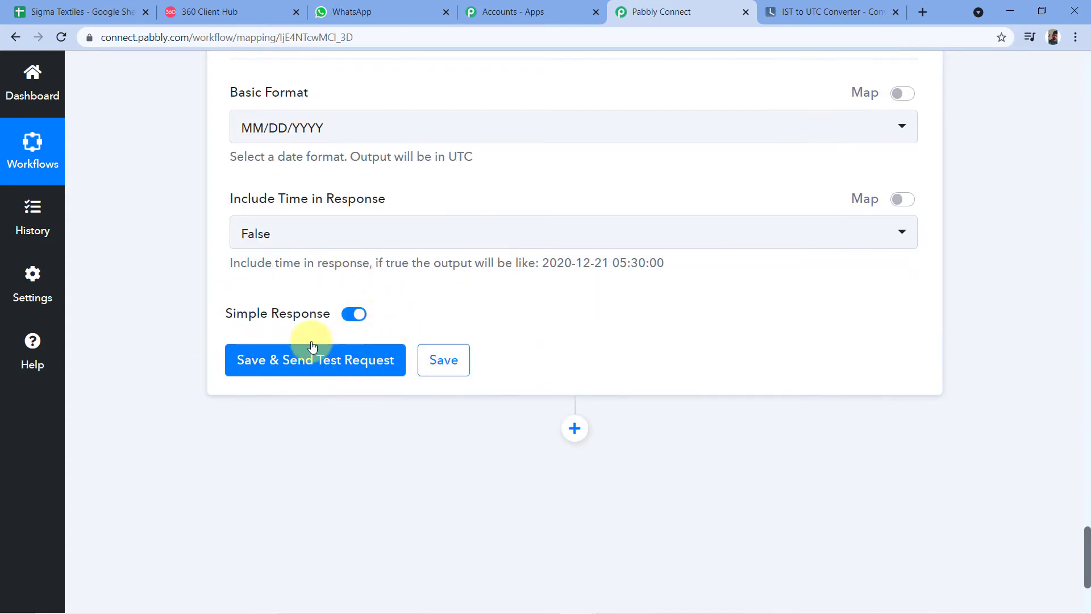
{"action": "left_click", "coordinate": [318, 362]}
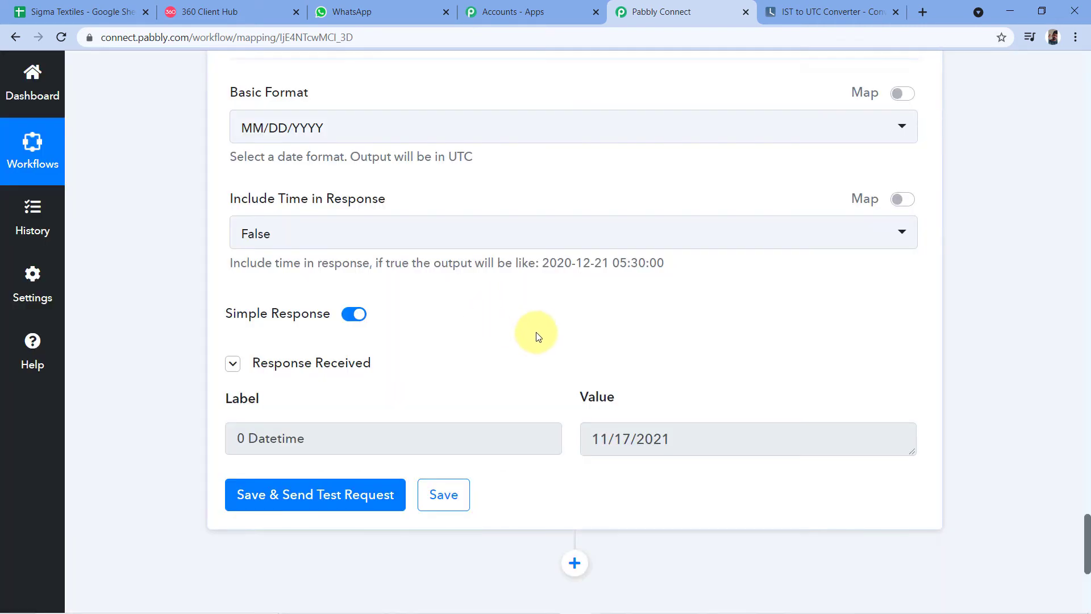
{"action": "scroll", "coordinate": [534, 334], "scroll_direction": "down", "scroll_amount": 1}
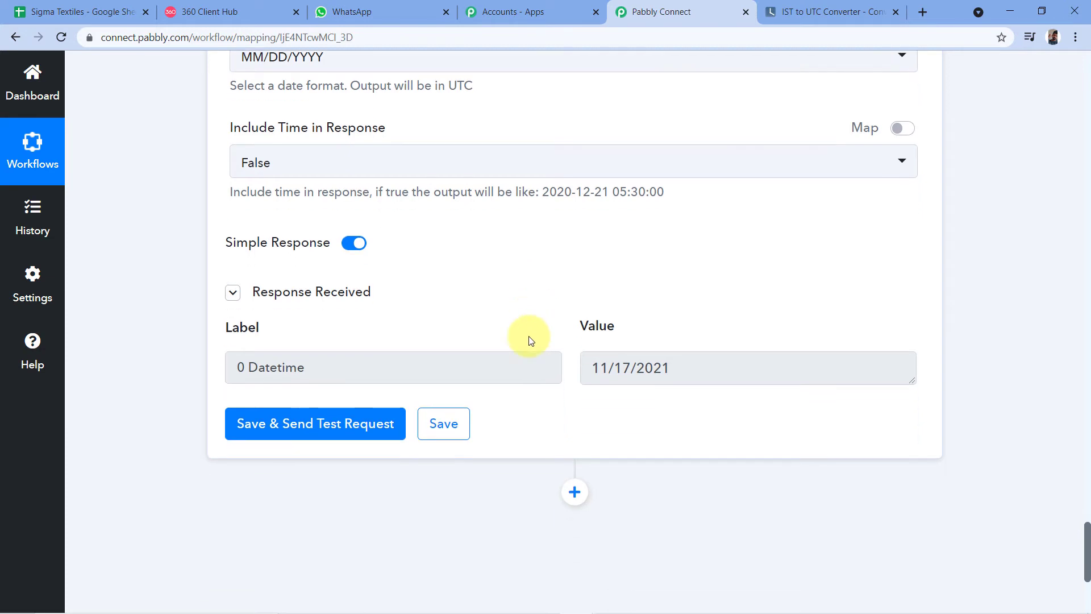
{"action": "left_click_drag", "start_coordinate": [588, 369], "coordinate": [682, 370]}
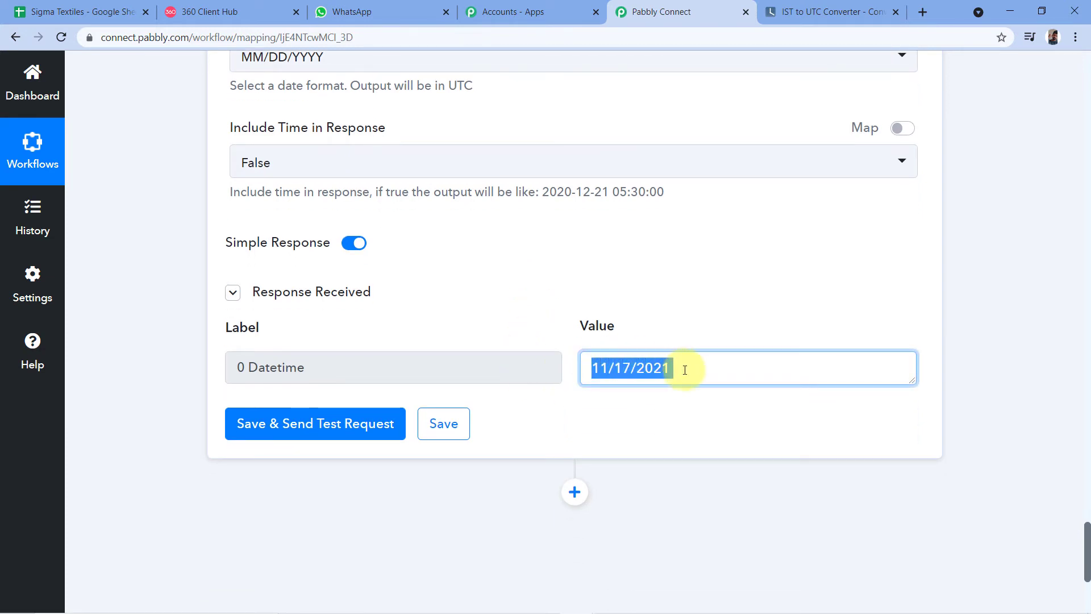
{"action": "left_click", "coordinate": [624, 365]}
{"action": "left_click_drag", "start_coordinate": [624, 366], "coordinate": [687, 370]}
{"action": "left_click", "coordinate": [589, 370]}
{"action": "left_click", "coordinate": [689, 333]}
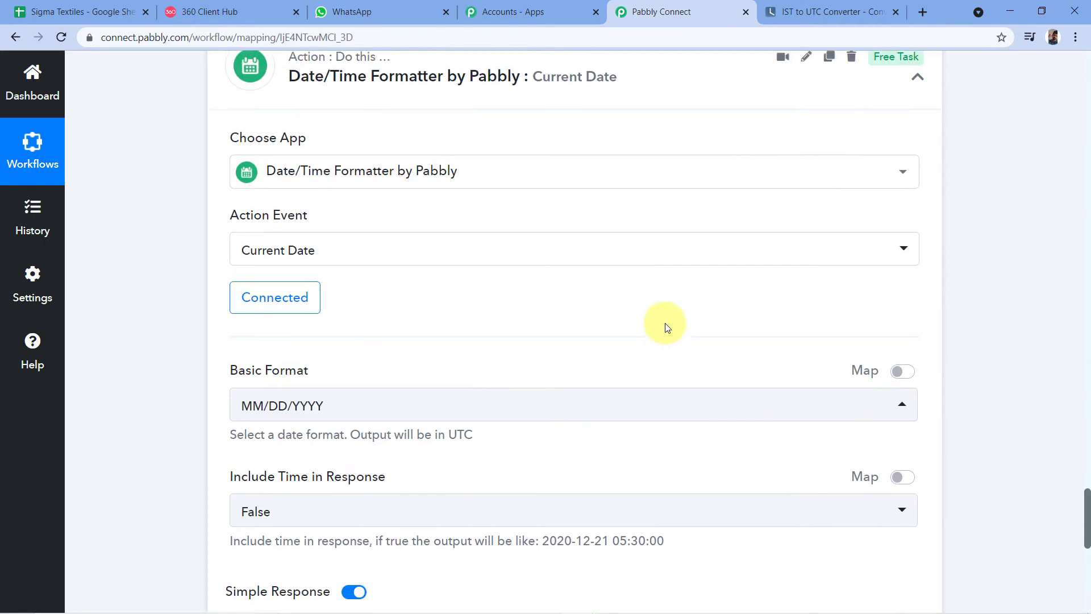
{"action": "scroll", "coordinate": [662, 321], "scroll_direction": "up", "scroll_amount": 8}
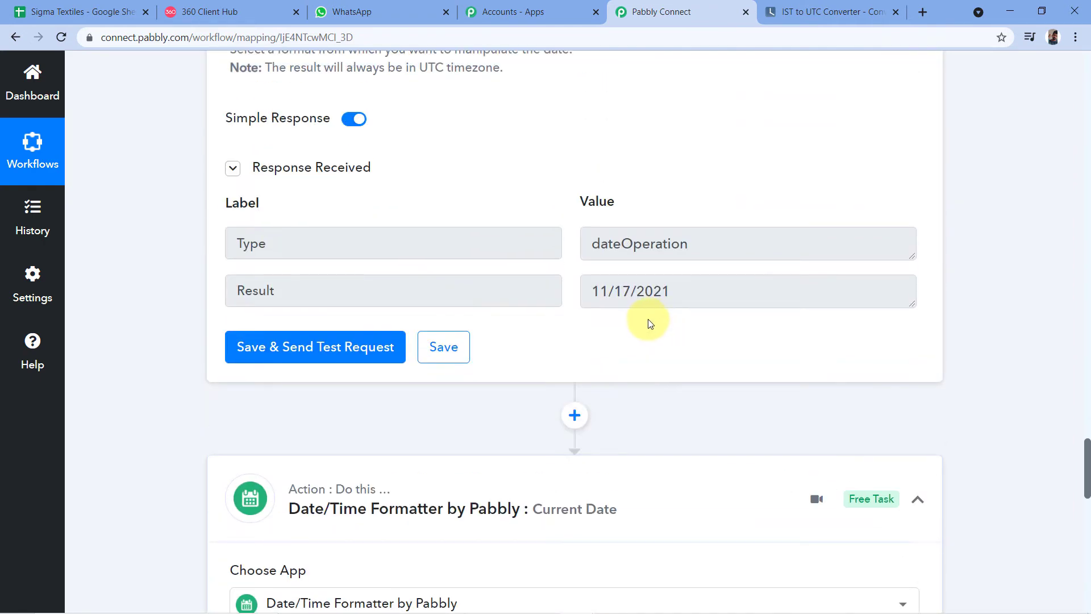
{"action": "scroll", "coordinate": [569, 322], "scroll_direction": "down", "scroll_amount": 8}
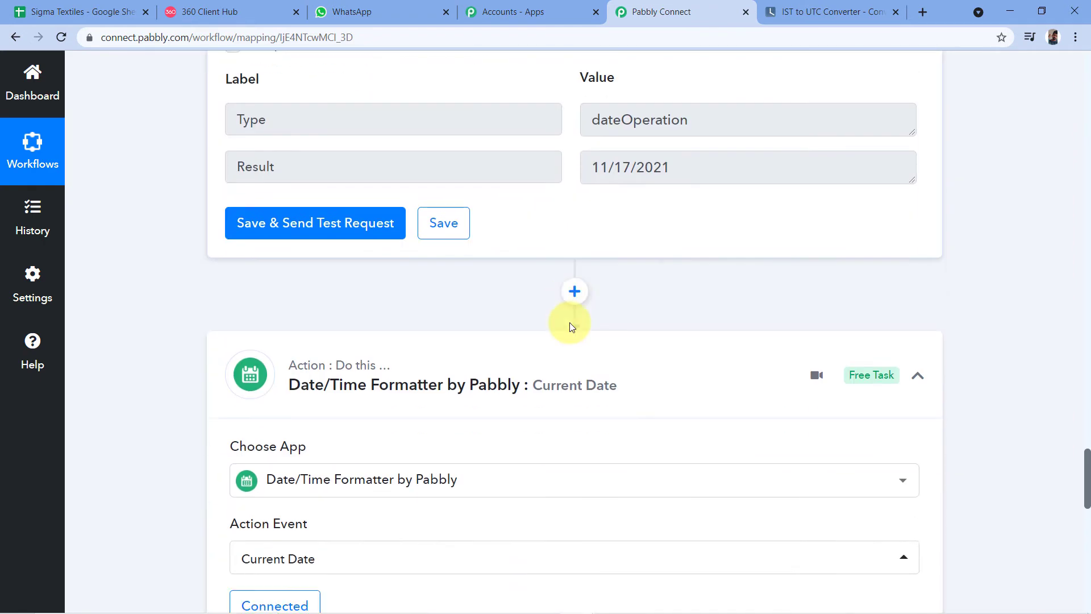
{"action": "scroll", "coordinate": [606, 299], "scroll_direction": "down", "scroll_amount": 7}
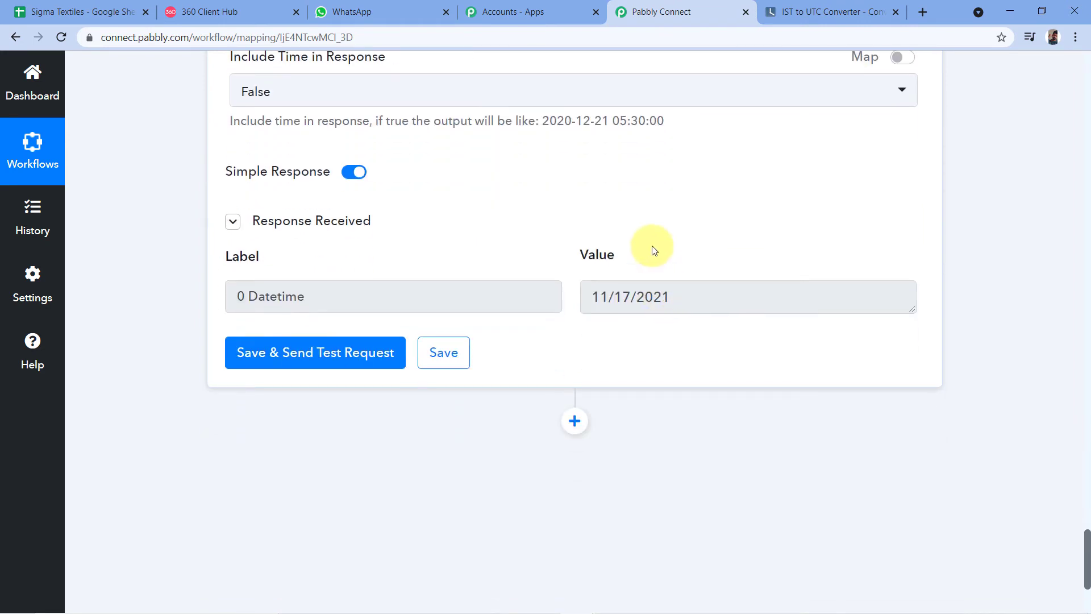
Add another action after the Current Date action and choose Number Formatter by Pabbly as its app
{"action": "scroll", "coordinate": [654, 250], "scroll_direction": "down", "scroll_amount": 3}
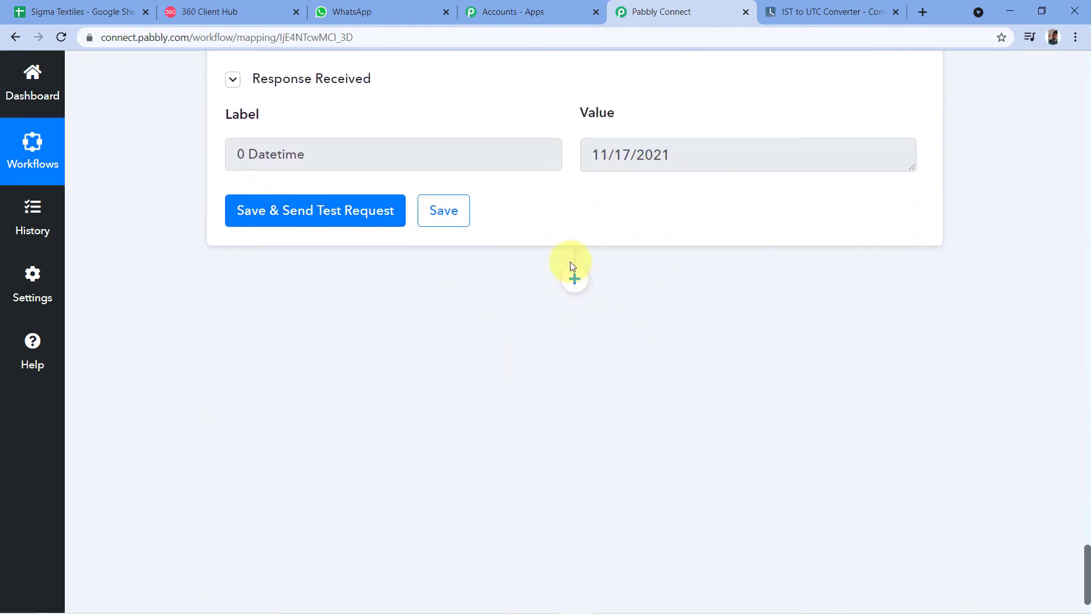
{"action": "left_click", "coordinate": [574, 279]}
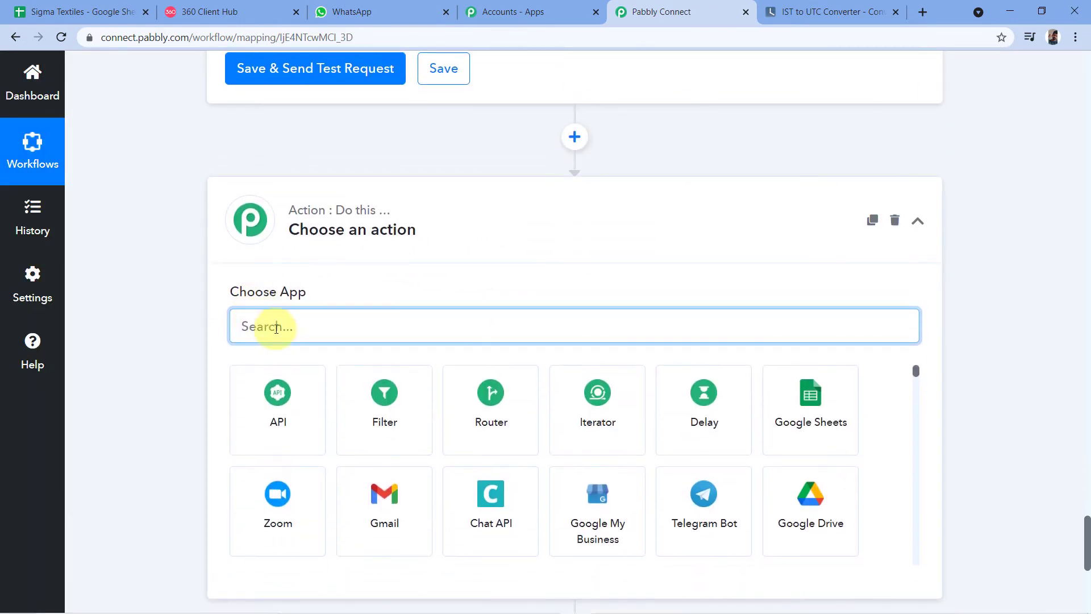
{"action": "type", "text": "Num"}
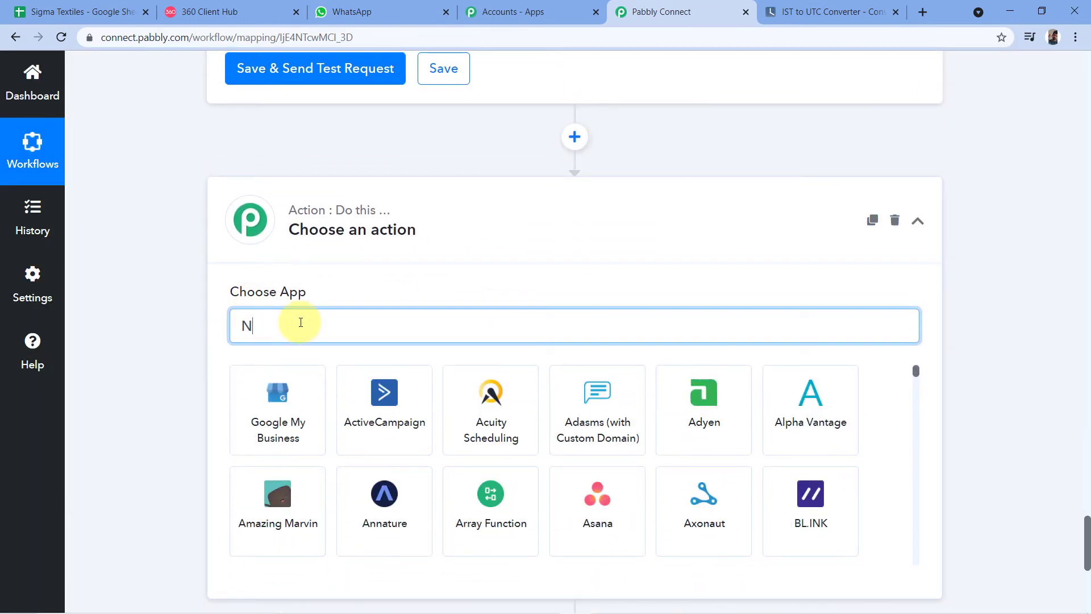
{"action": "type", "text": "ber"}
{"action": "left_click", "coordinate": [298, 386]}
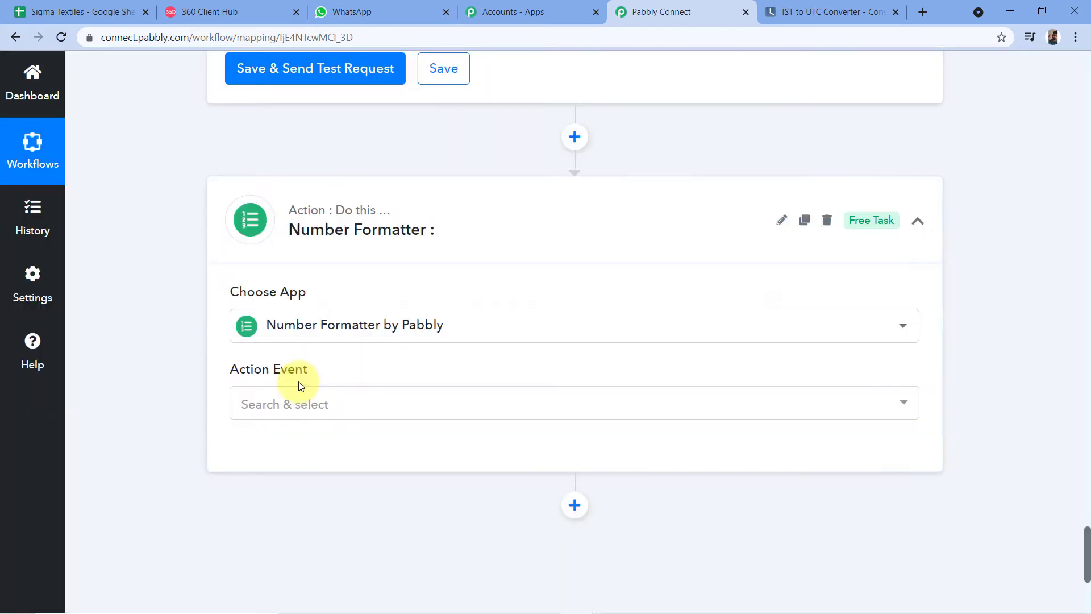
{"action": "scroll", "coordinate": [517, 273], "scroll_direction": "down", "scroll_amount": 2}
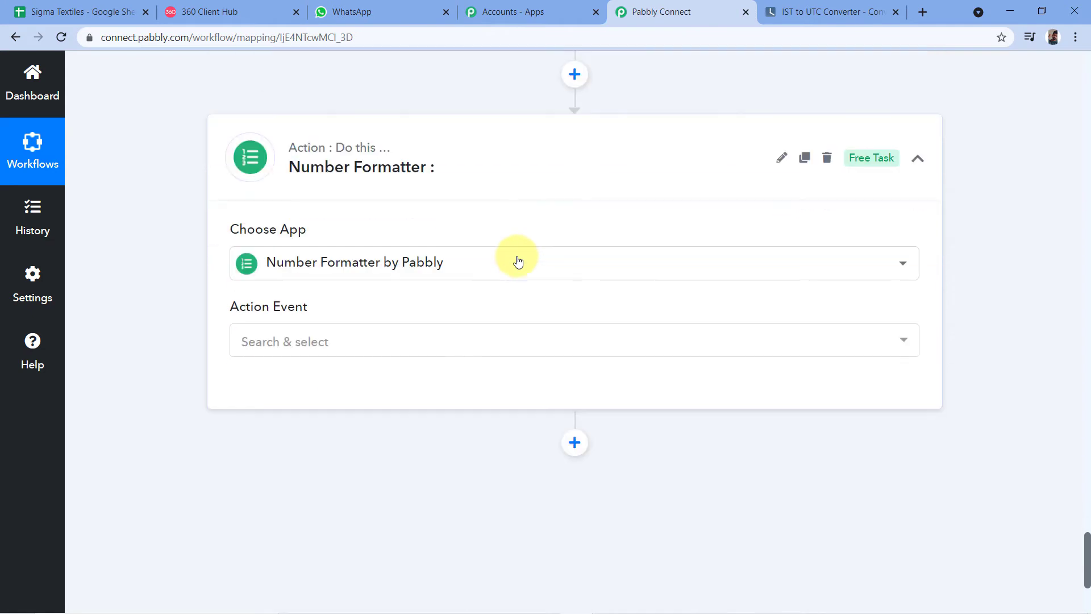
Set the Number Formatter's action event to Spreadsheet Formulas and connect it
{"action": "left_click", "coordinate": [350, 328]}
{"action": "scroll", "coordinate": [355, 348], "scroll_direction": "down", "scroll_amount": 3}
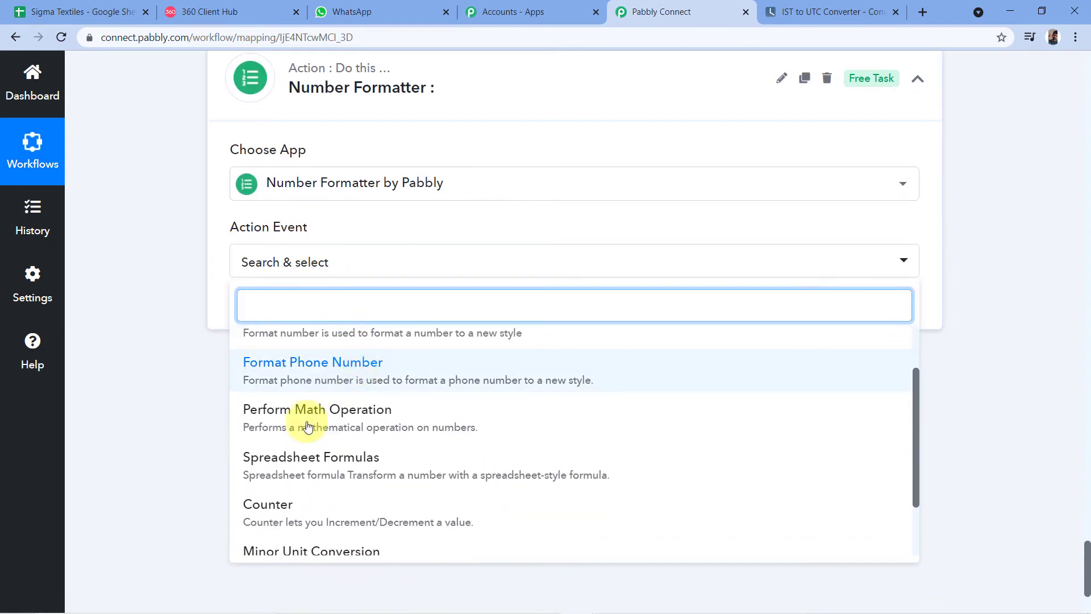
{"action": "left_click", "coordinate": [324, 469]}
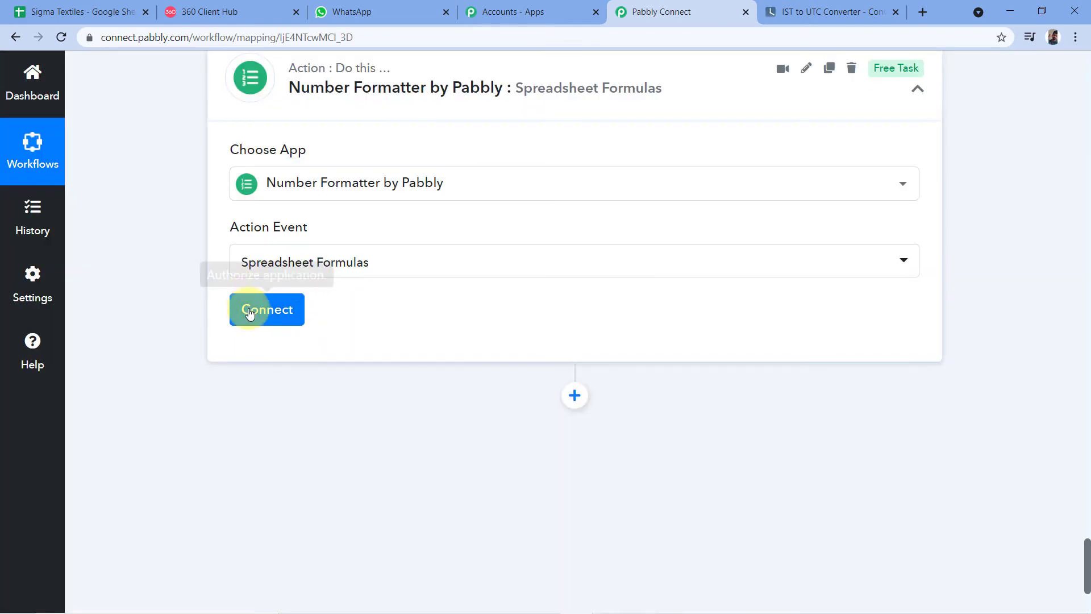
{"action": "left_click", "coordinate": [256, 311]}
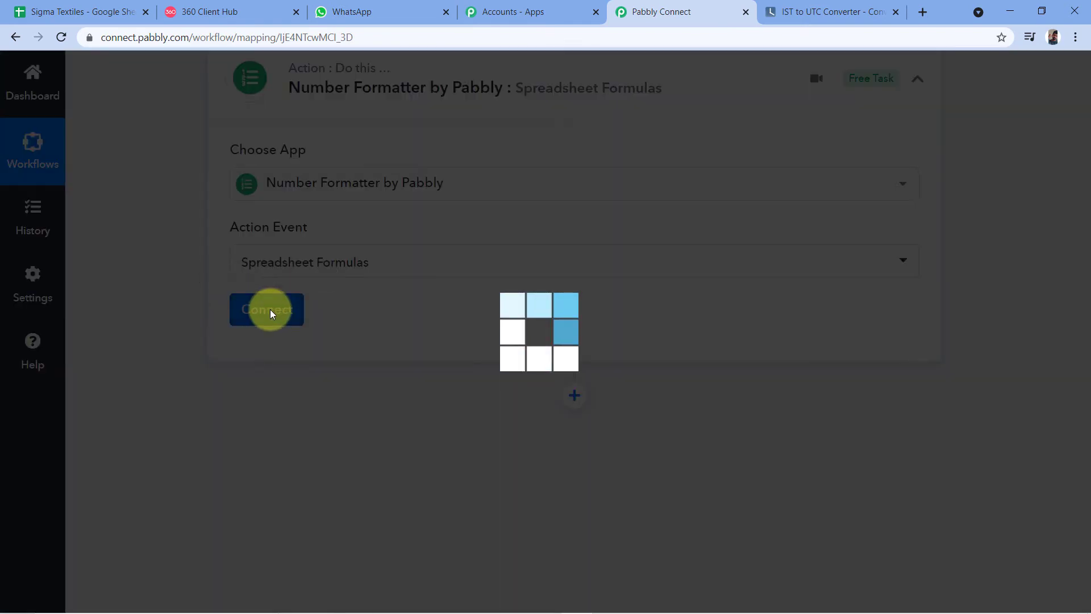
Open the full list of supported spreadsheet formulas and copy the DAYS example call from the DATE table
{"action": "scroll", "coordinate": [271, 309], "scroll_direction": "down", "scroll_amount": 1}
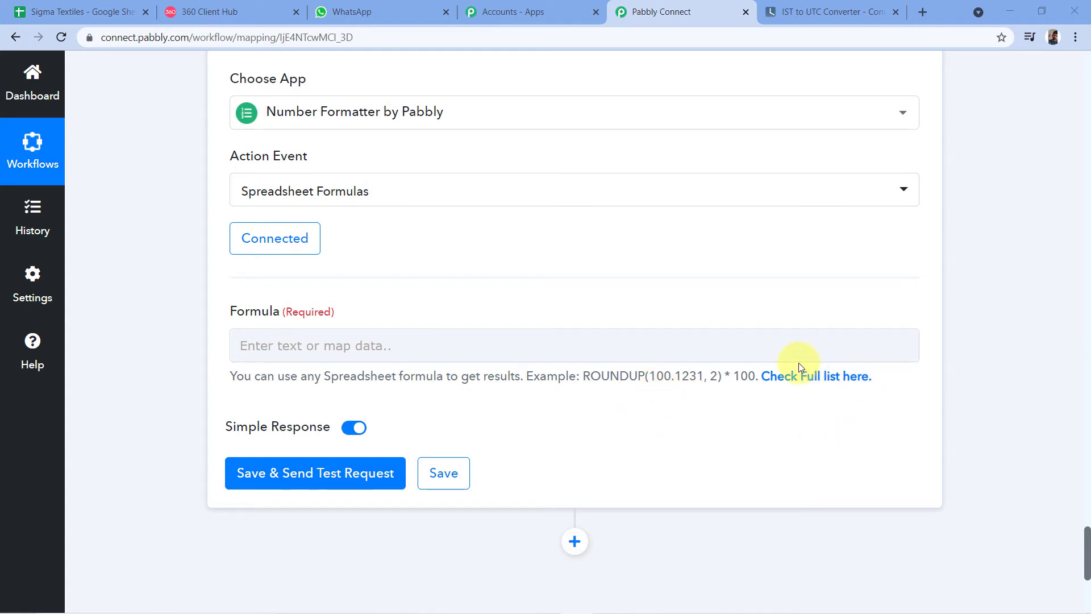
{"action": "left_click", "coordinate": [826, 378]}
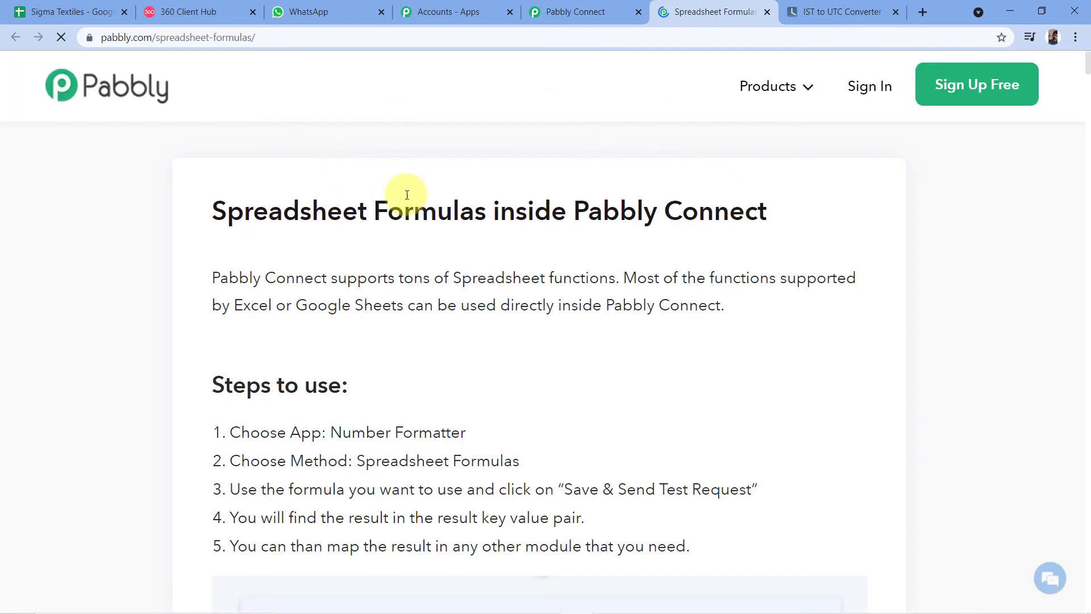
{"action": "scroll", "coordinate": [528, 199], "scroll_direction": "down", "scroll_amount": 15}
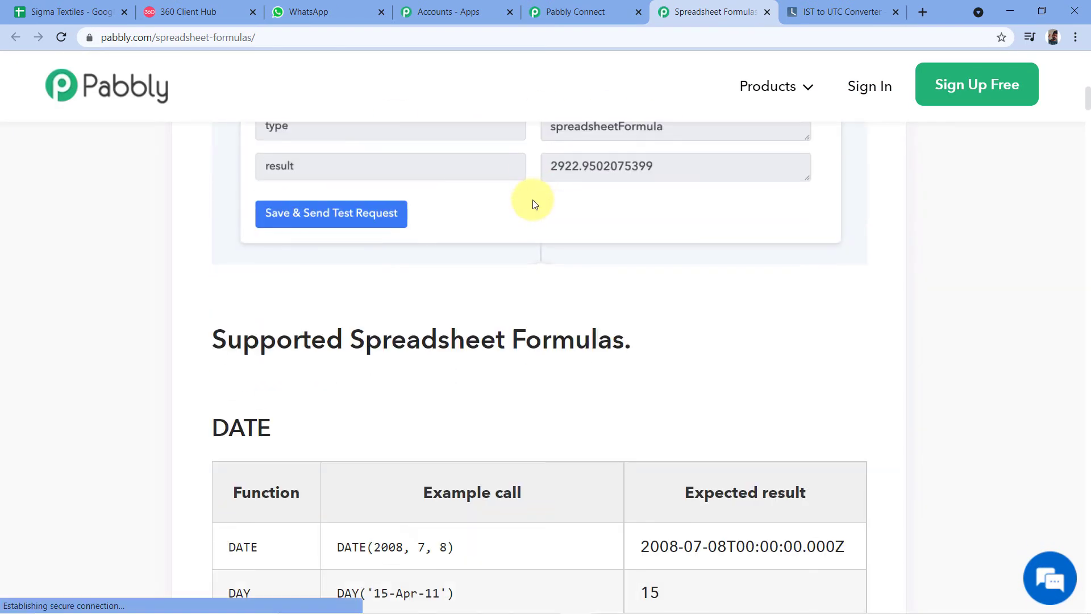
{"action": "scroll", "coordinate": [566, 199], "scroll_direction": "down", "scroll_amount": 6}
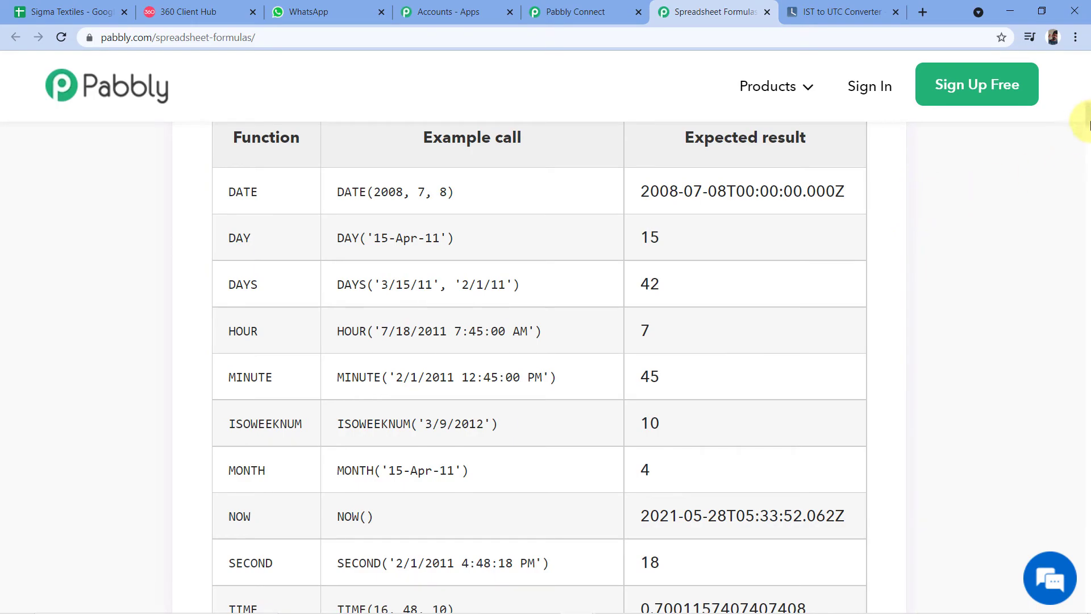
{"action": "left_click_drag", "start_coordinate": [1086, 124], "coordinate": [1088, 98]}
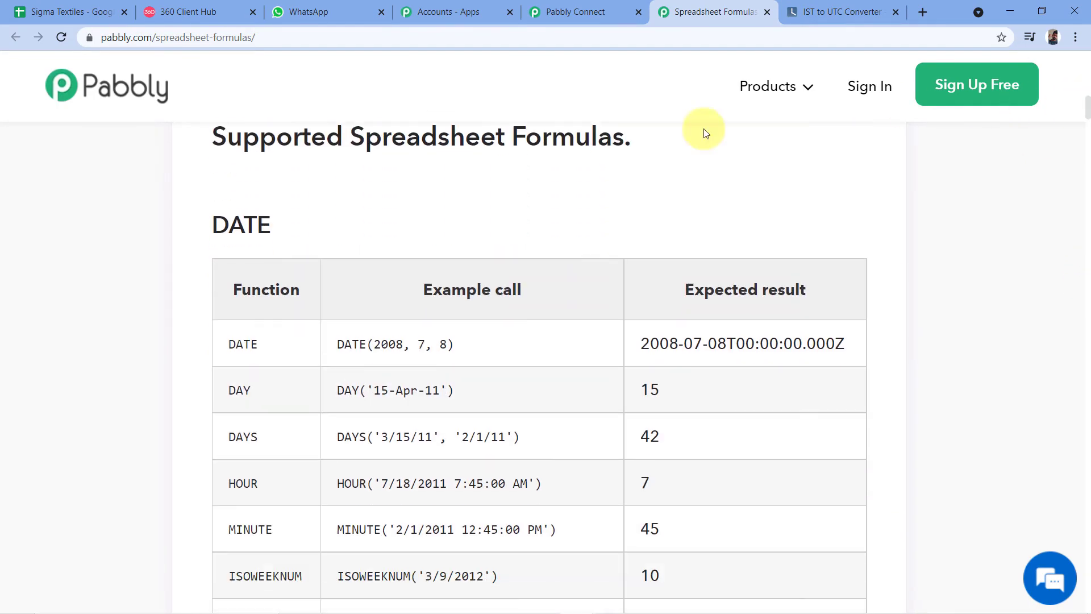
{"action": "scroll", "coordinate": [407, 212], "scroll_direction": "down", "scroll_amount": 1}
{"action": "scroll", "coordinate": [197, 227], "scroll_direction": "down", "scroll_amount": 1}
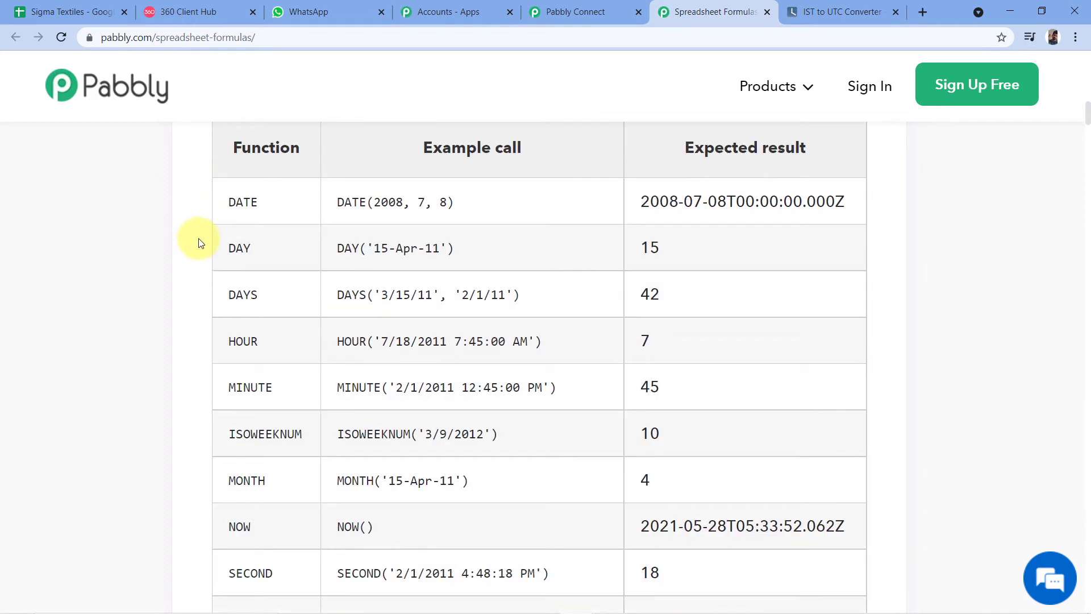
{"action": "left_click_drag", "start_coordinate": [219, 295], "coordinate": [255, 297]}
{"action": "left_click_drag", "start_coordinate": [343, 294], "coordinate": [513, 294]}
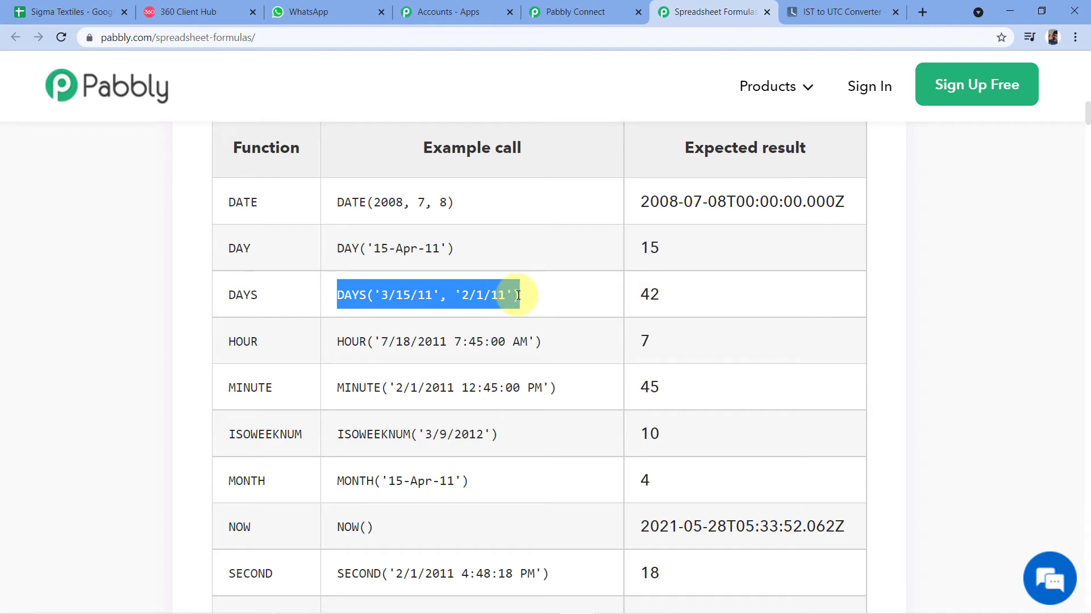
{"action": "right_click", "coordinate": [476, 295]}
{"action": "left_click", "coordinate": [492, 308]}
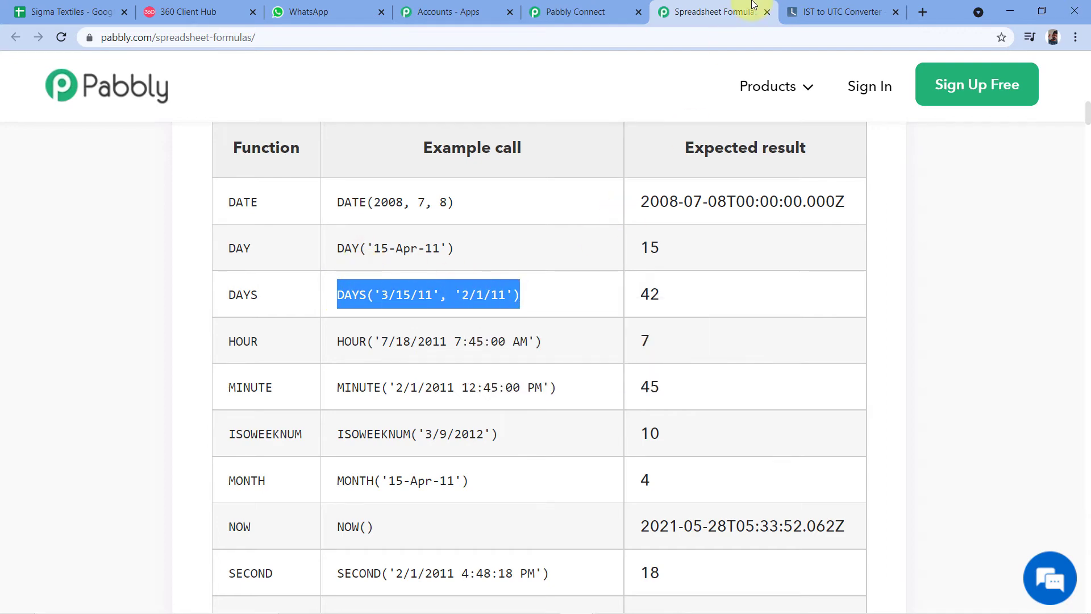
Paste the copied DAYS call into the Number Formatter's Formula in Pabbly Connect and remove both example dates from its quotes
{"action": "left_click", "coordinate": [574, 12]}
{"action": "left_click", "coordinate": [247, 335]}
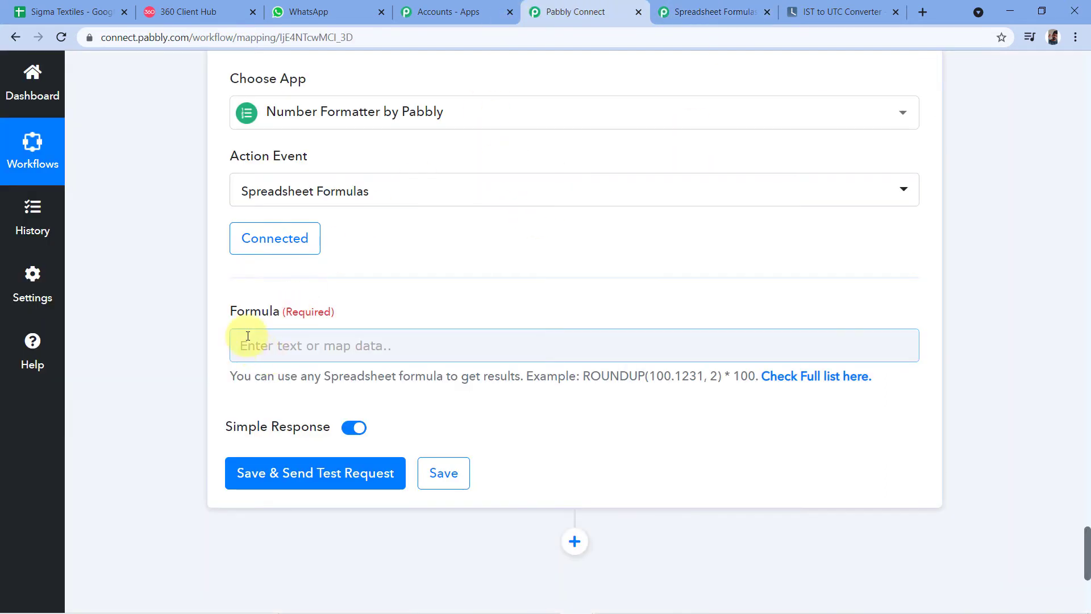
{"action": "right_click", "coordinate": [254, 347]}
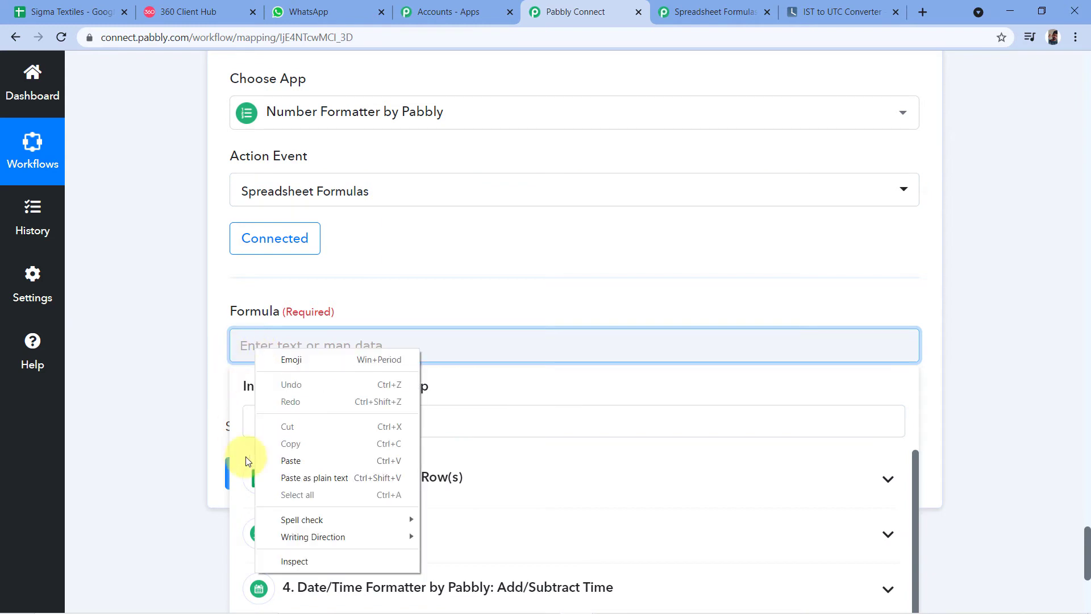
{"action": "left_click", "coordinate": [305, 460]}
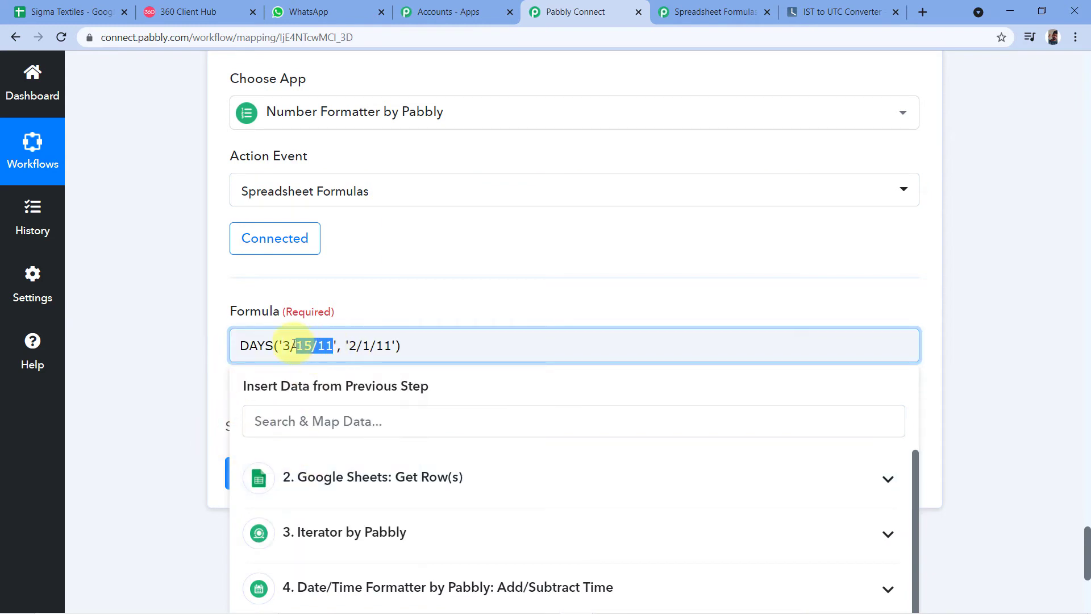
{"action": "key", "text": "BackSpace"}
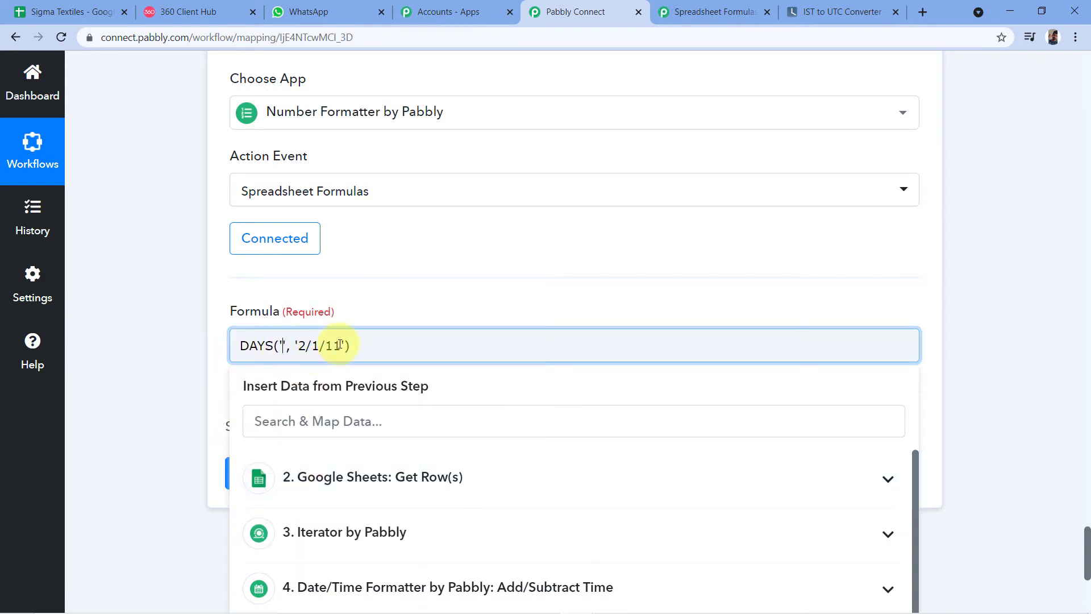
{"action": "key", "text": "BackSpace"}
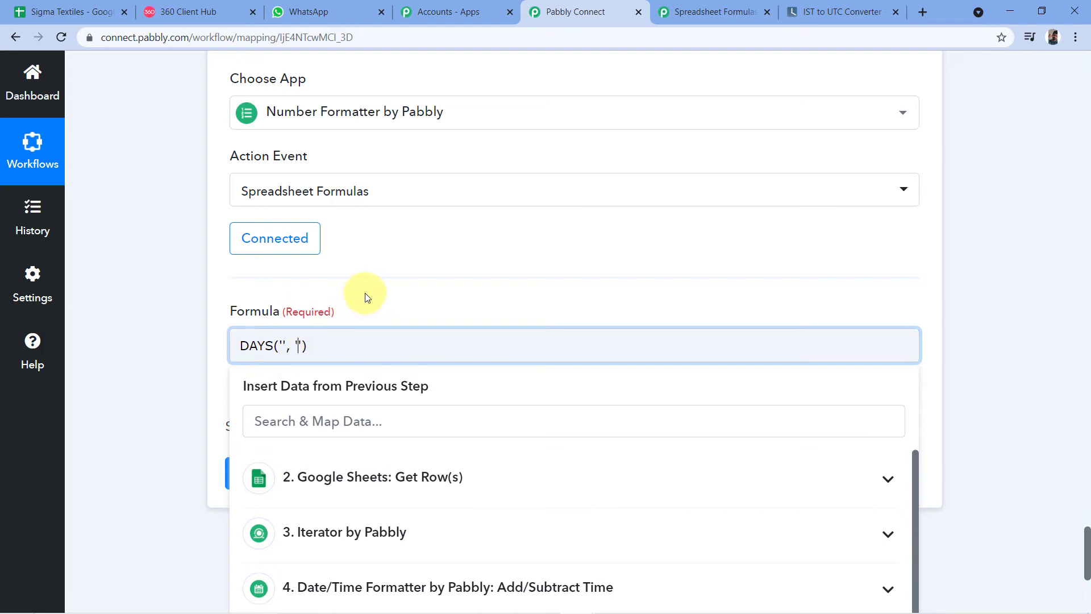
Map the Add/Subtract Time action's Result between the first pair of quotes in the DAYS formula
{"action": "left_click", "coordinate": [285, 349]}
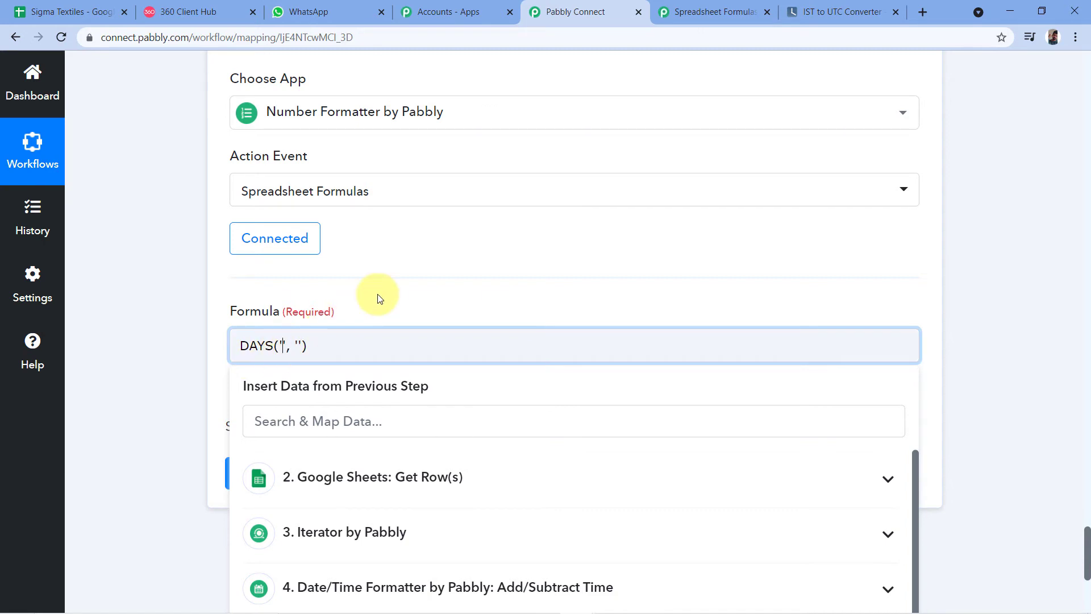
{"action": "scroll", "coordinate": [368, 291], "scroll_direction": "down", "scroll_amount": 1}
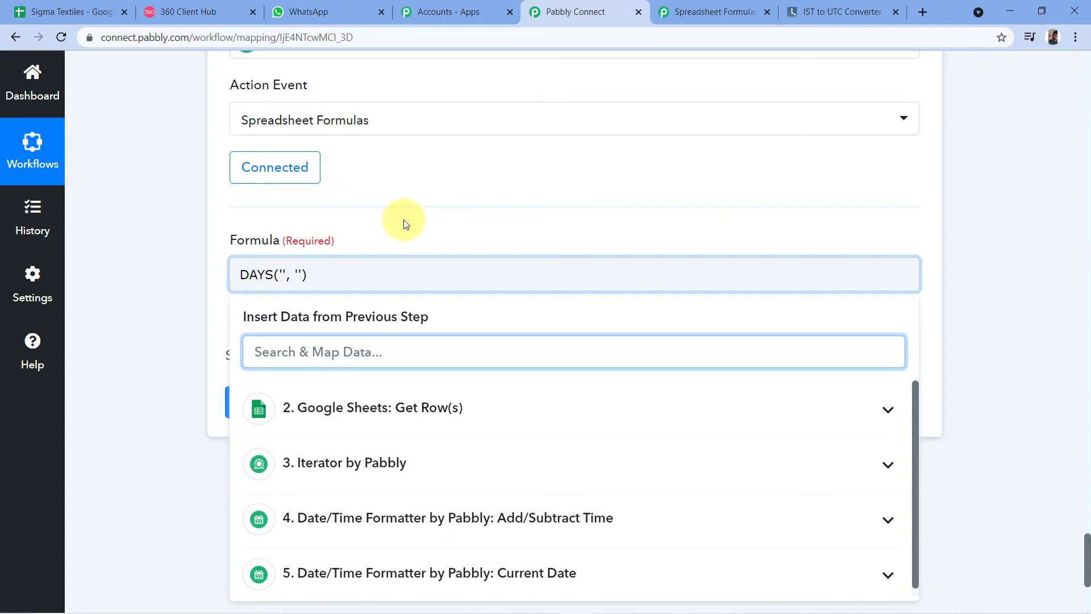
{"action": "scroll", "coordinate": [403, 223], "scroll_direction": "down", "scroll_amount": 1}
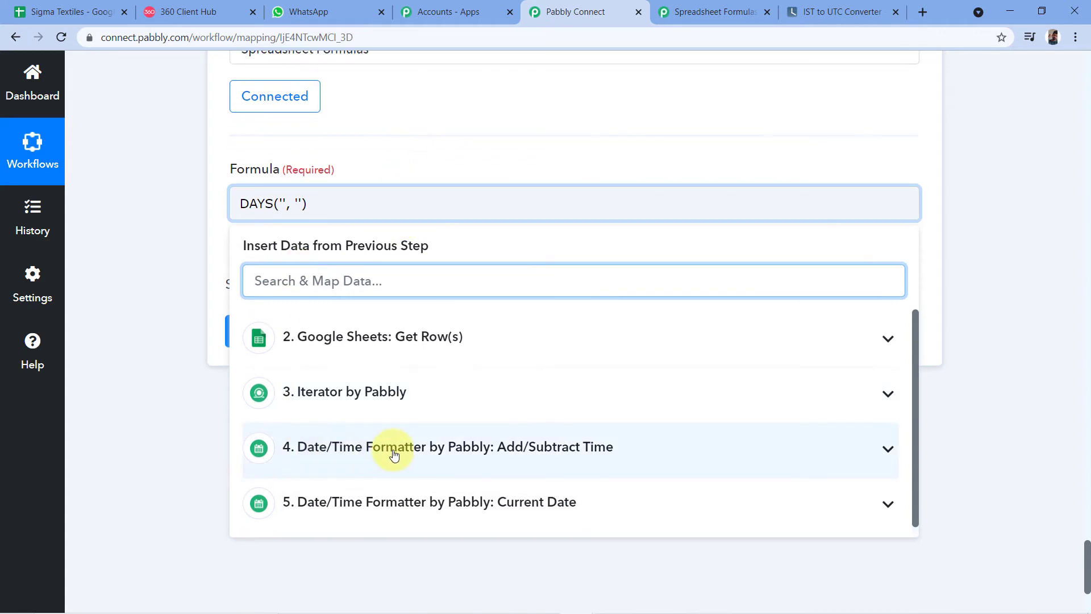
{"action": "left_click", "coordinate": [399, 452]}
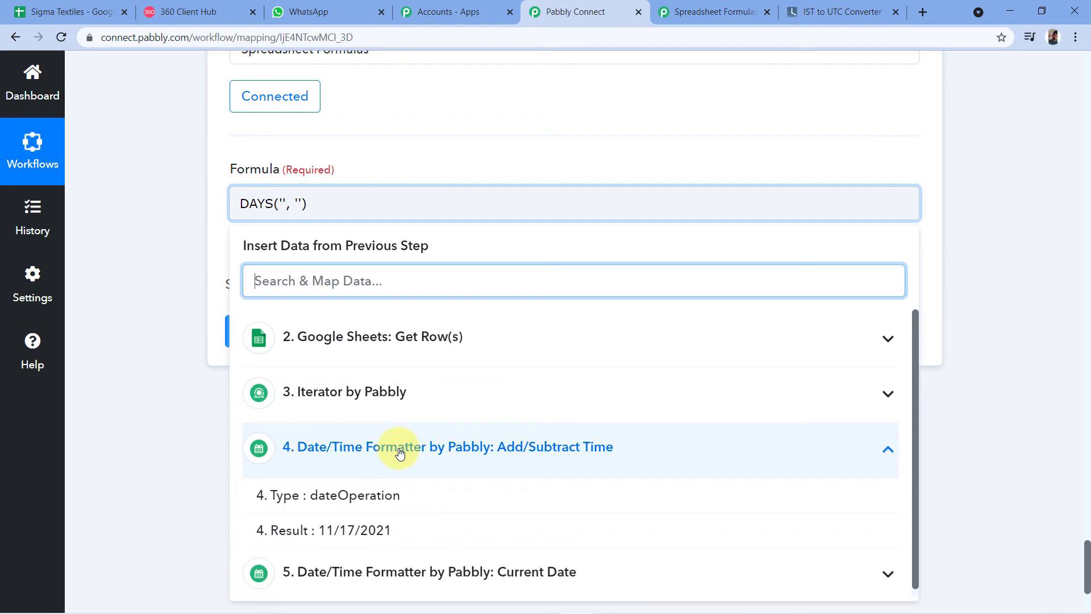
{"action": "left_click", "coordinate": [365, 523]}
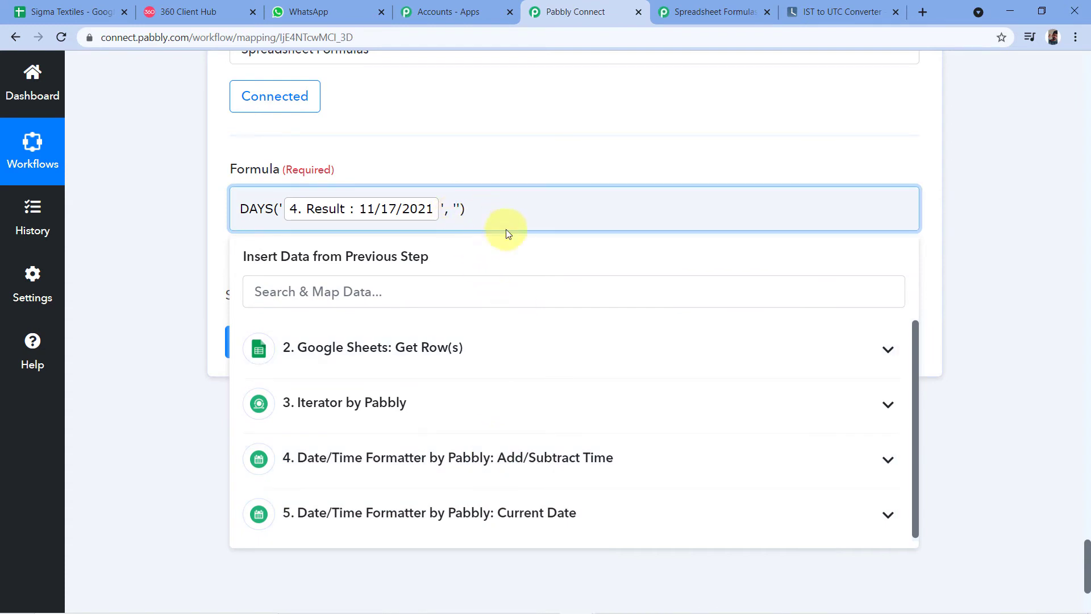
Map the Current Date action's Datetime between the second pair of quotes in the DAYS formula
{"action": "left_click", "coordinate": [440, 515]}
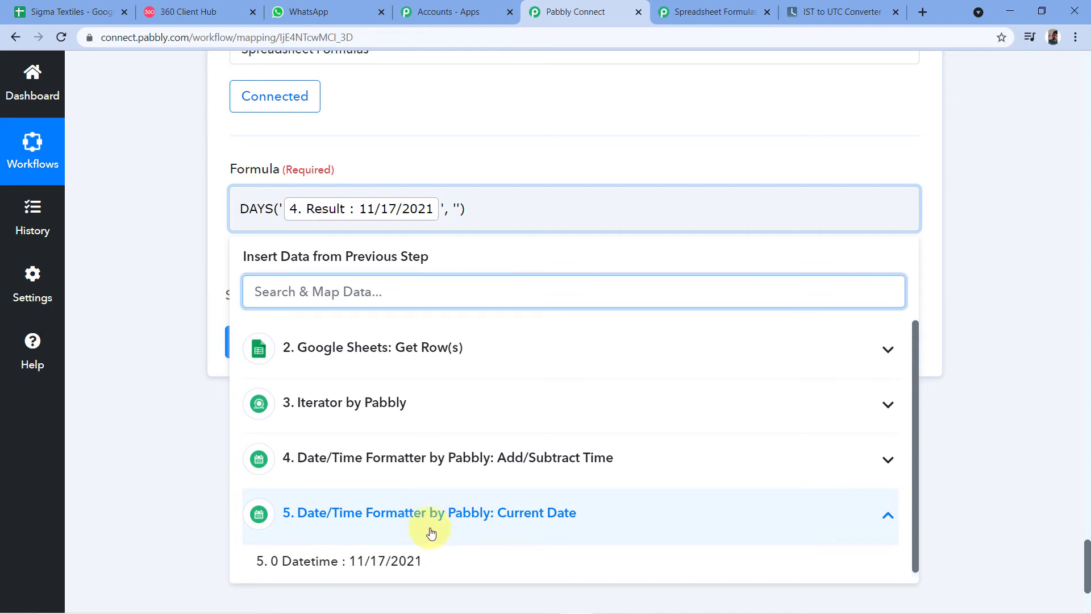
{"action": "left_click", "coordinate": [379, 559]}
{"action": "left_click", "coordinate": [625, 153]}
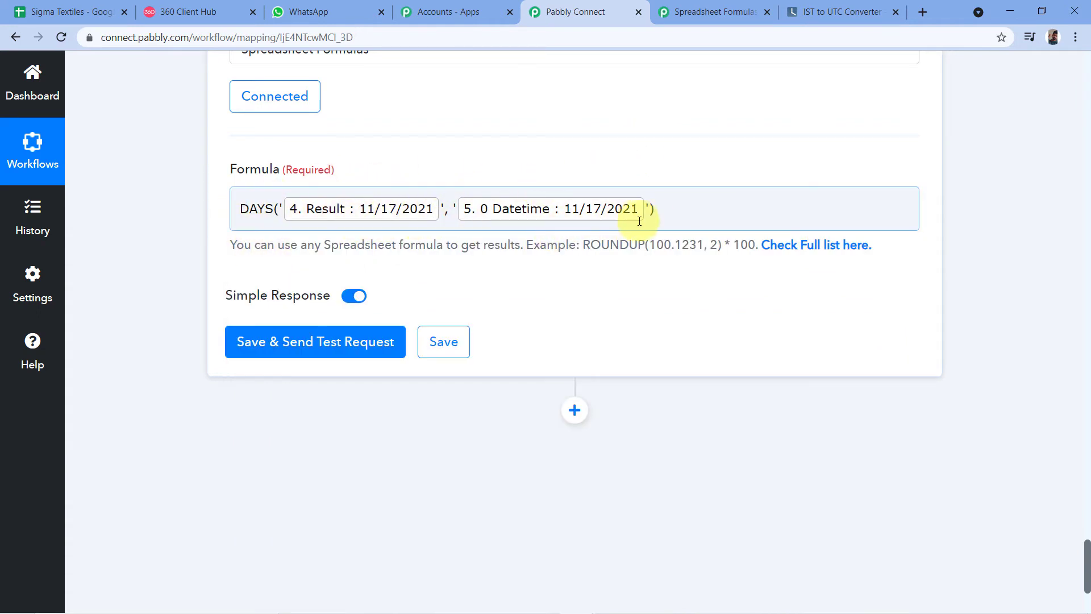
Save the Number Formatter action, send its test request and check the returned day difference
{"action": "left_click", "coordinate": [310, 343]}
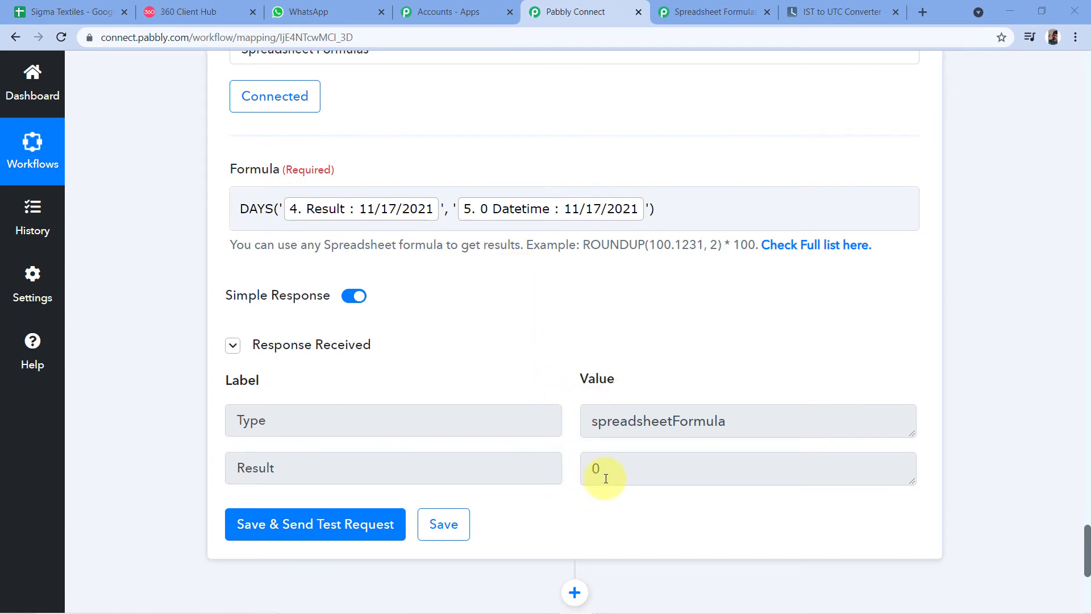
{"action": "left_click_drag", "start_coordinate": [603, 467], "coordinate": [578, 473]}
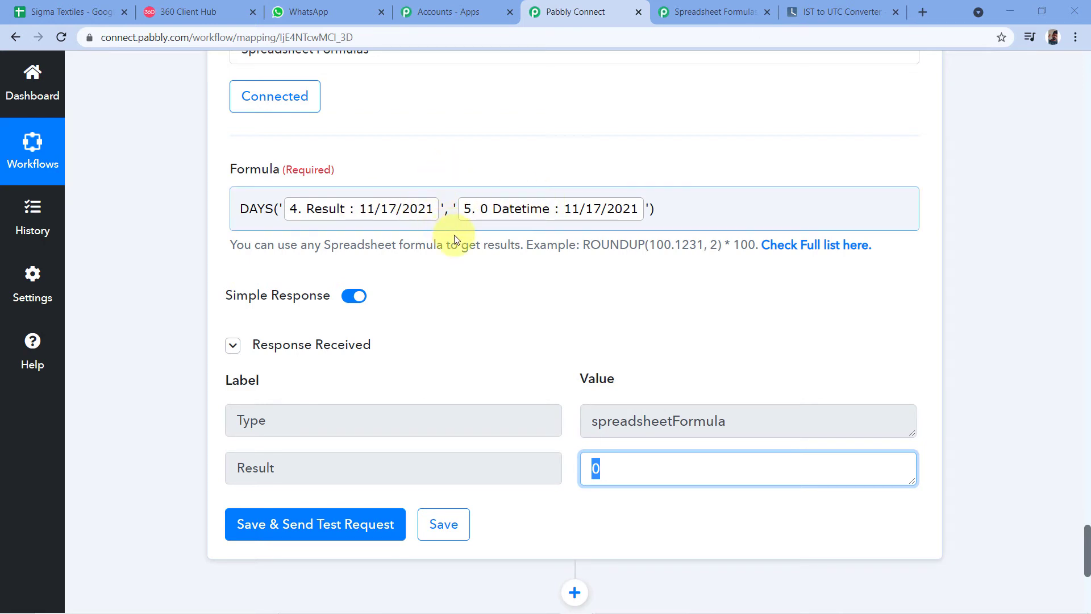
{"action": "scroll", "coordinate": [478, 273], "scroll_direction": "down", "scroll_amount": 1}
{"action": "scroll", "coordinate": [468, 283], "scroll_direction": "up", "scroll_amount": 2}
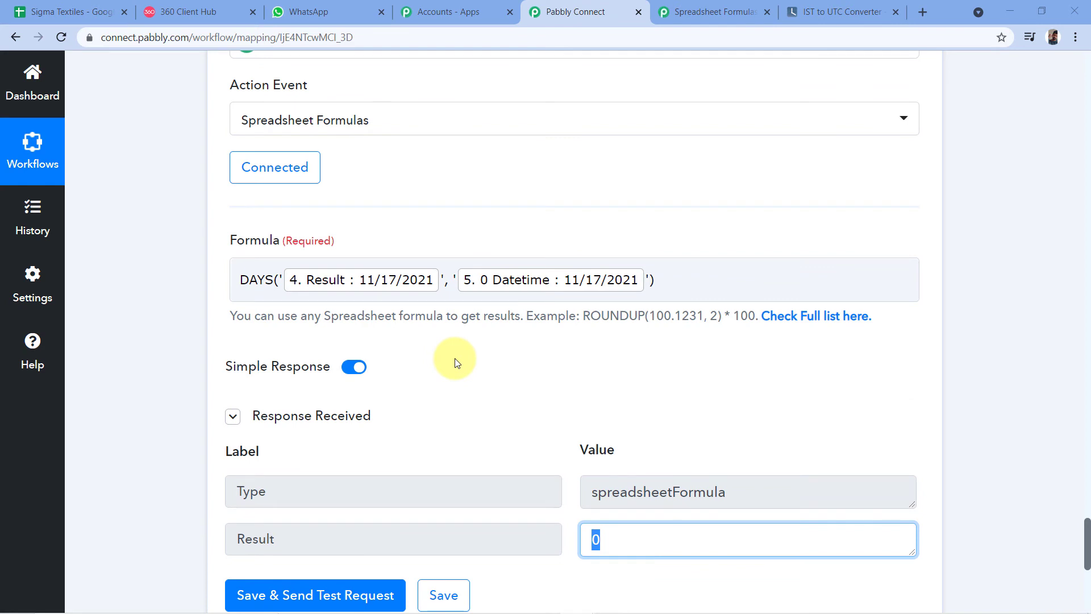
{"action": "left_click", "coordinate": [456, 362]}
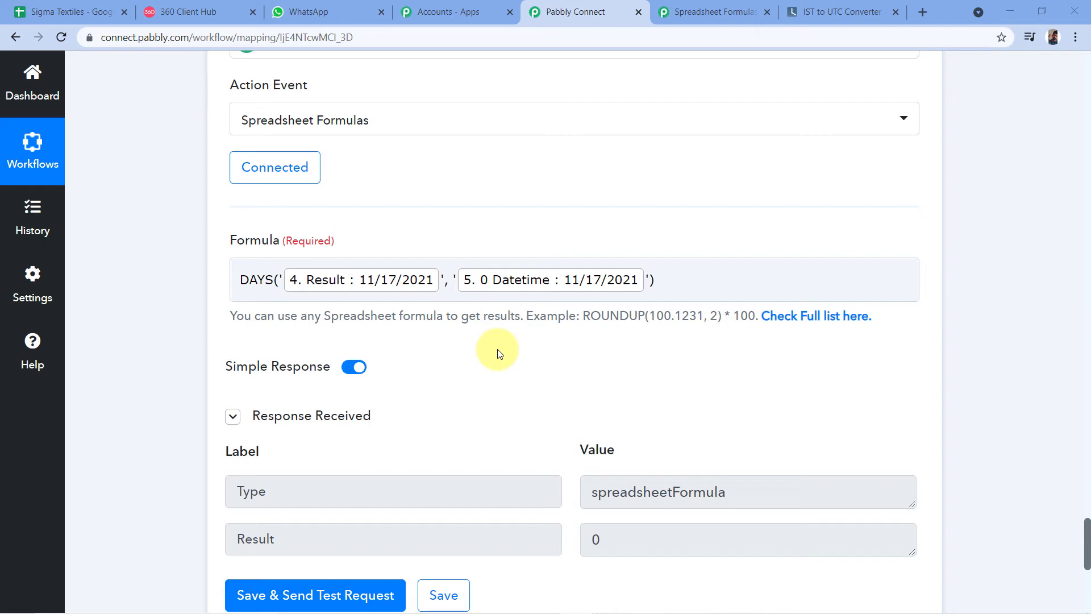
Add another action after the Number Formatter and choose Filter by Pabbly as its app
{"action": "scroll", "coordinate": [499, 353], "scroll_direction": "down", "scroll_amount": 4}
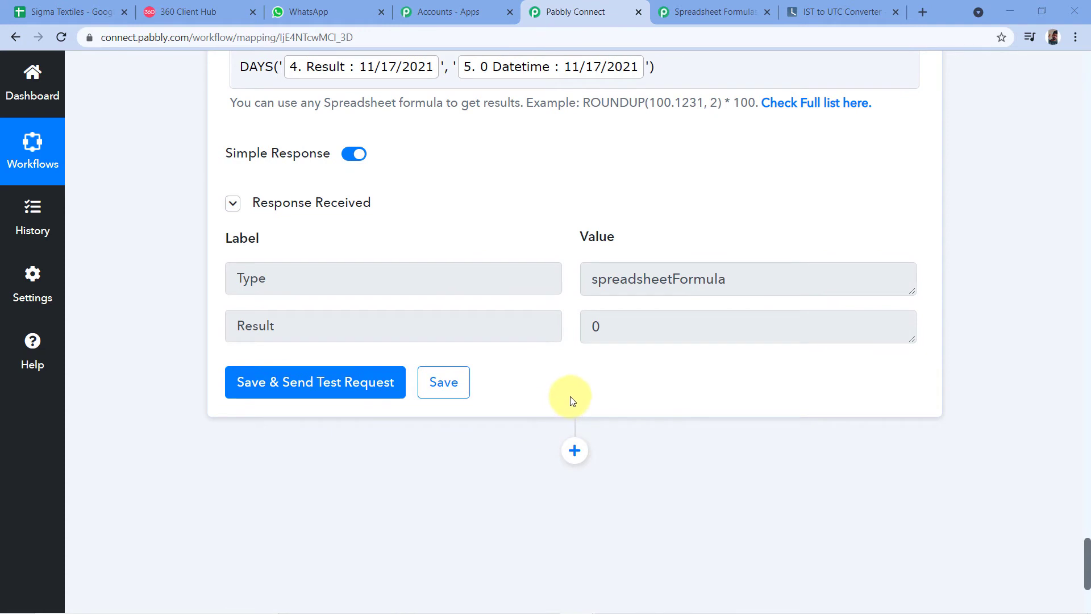
{"action": "left_click", "coordinate": [574, 450]}
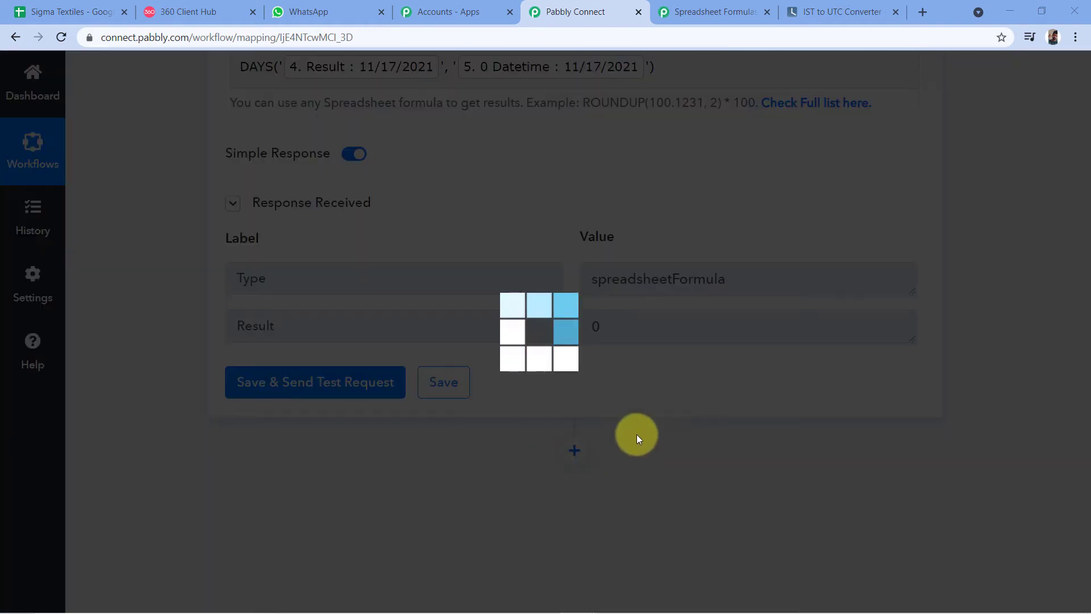
{"action": "scroll", "coordinate": [619, 406], "scroll_direction": "down", "scroll_amount": 2}
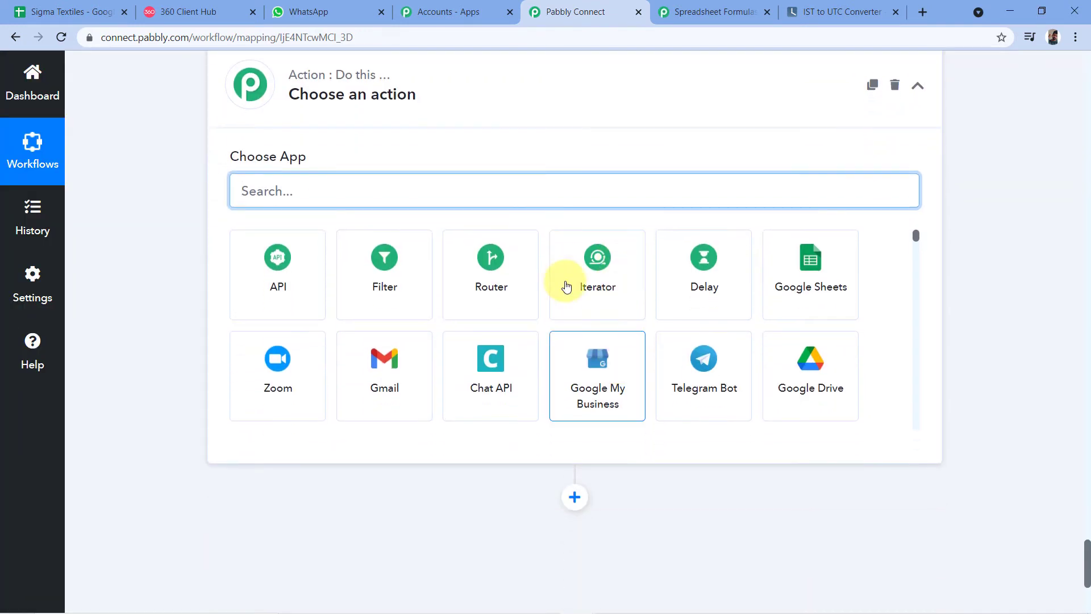
{"action": "scroll", "coordinate": [326, 219], "scroll_direction": "up", "scroll_amount": 1}
{"action": "type", "text": "File"}
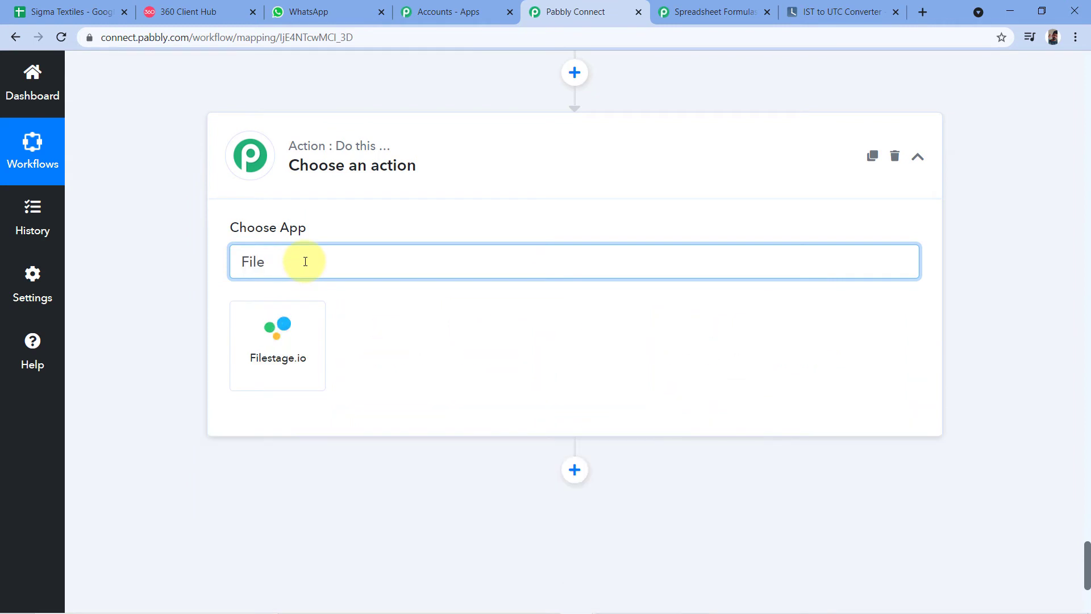
{"action": "key", "text": "BackSpace"}
{"action": "left_click", "coordinate": [281, 346]}
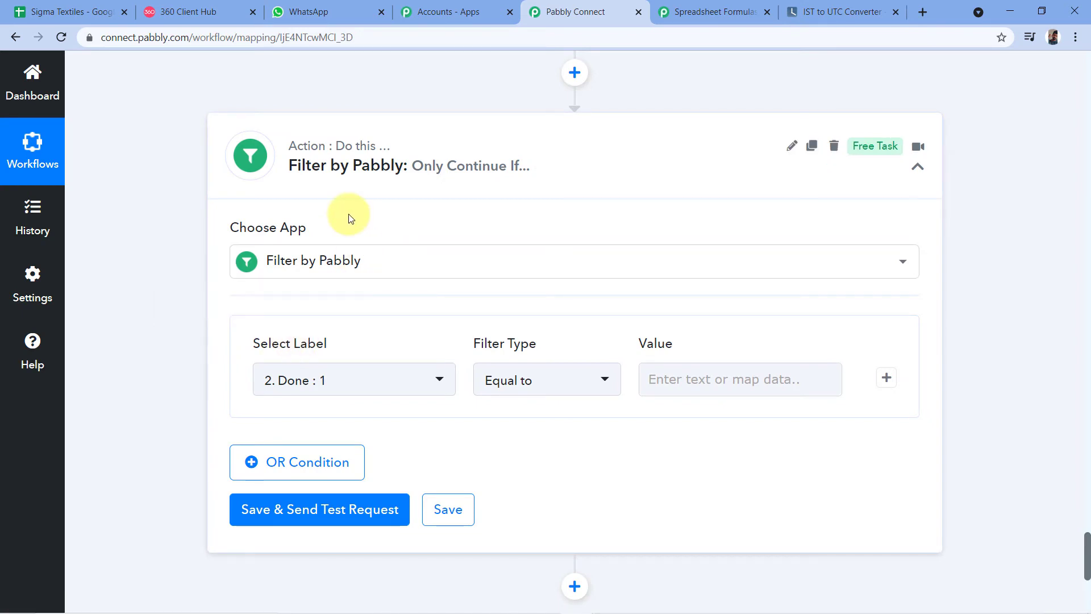
Review the Number Formatter's DAYS formula, its two mapped dates and the test Result above the filter
{"action": "scroll", "coordinate": [379, 253], "scroll_direction": "up", "scroll_amount": 1}
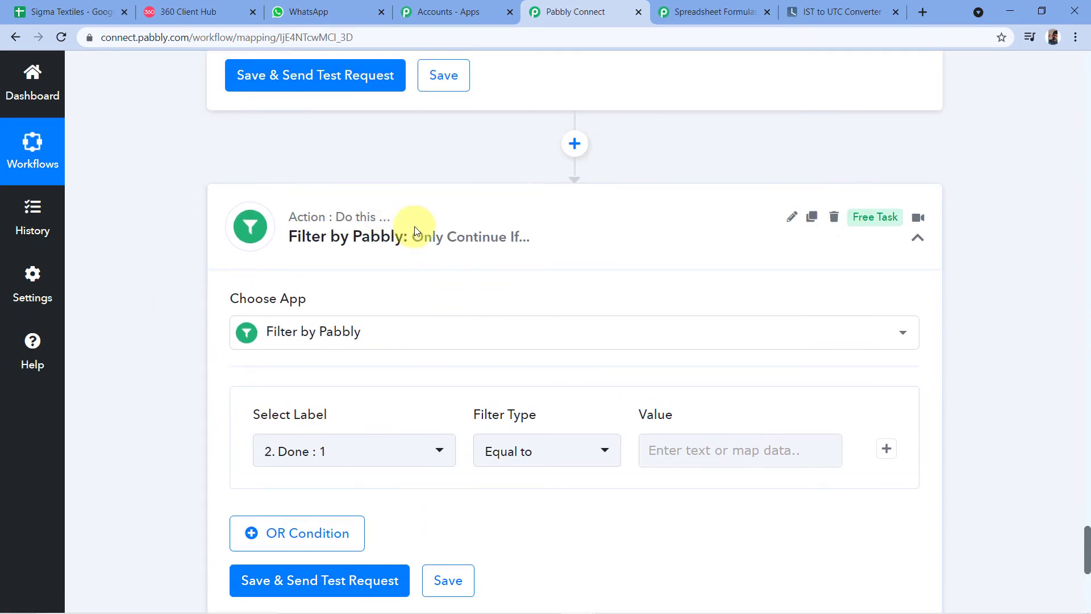
{"action": "scroll", "coordinate": [423, 224], "scroll_direction": "up", "scroll_amount": 2}
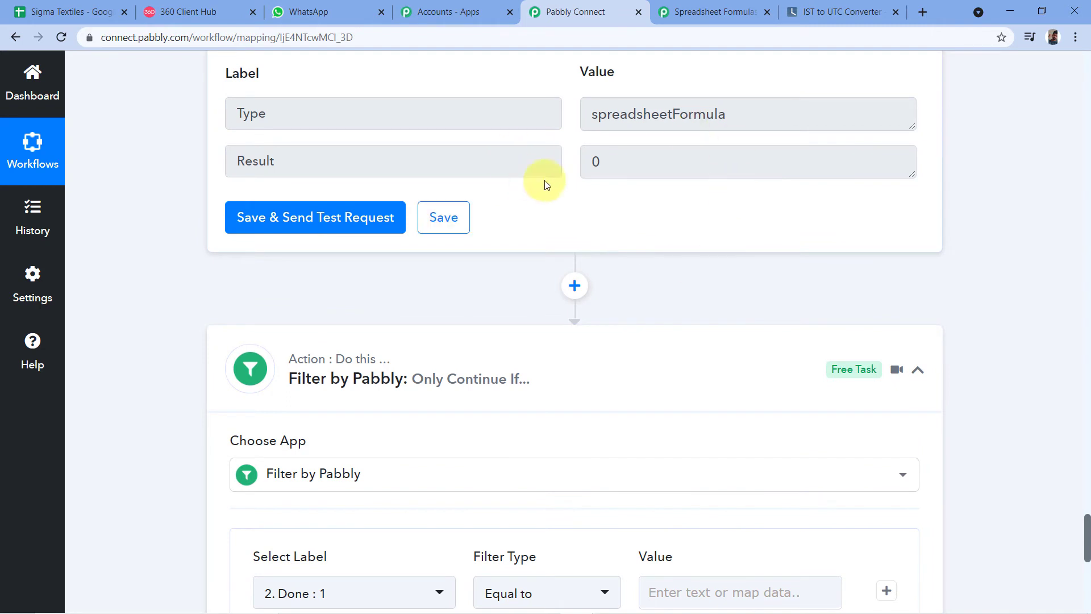
{"action": "scroll", "coordinate": [577, 250], "scroll_direction": "up", "scroll_amount": 3}
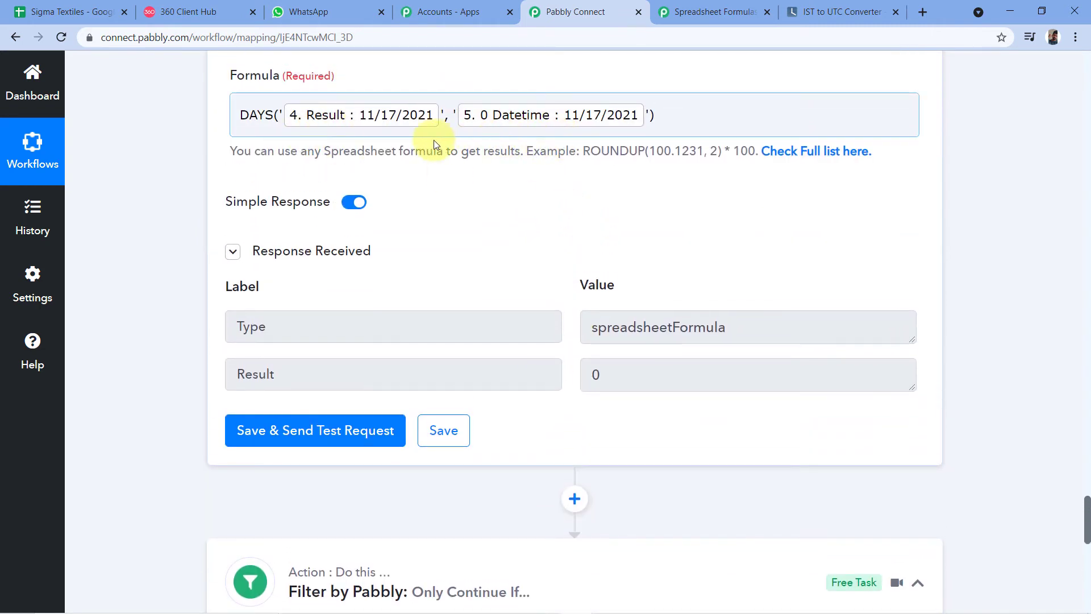
{"action": "left_click", "coordinate": [613, 372]}
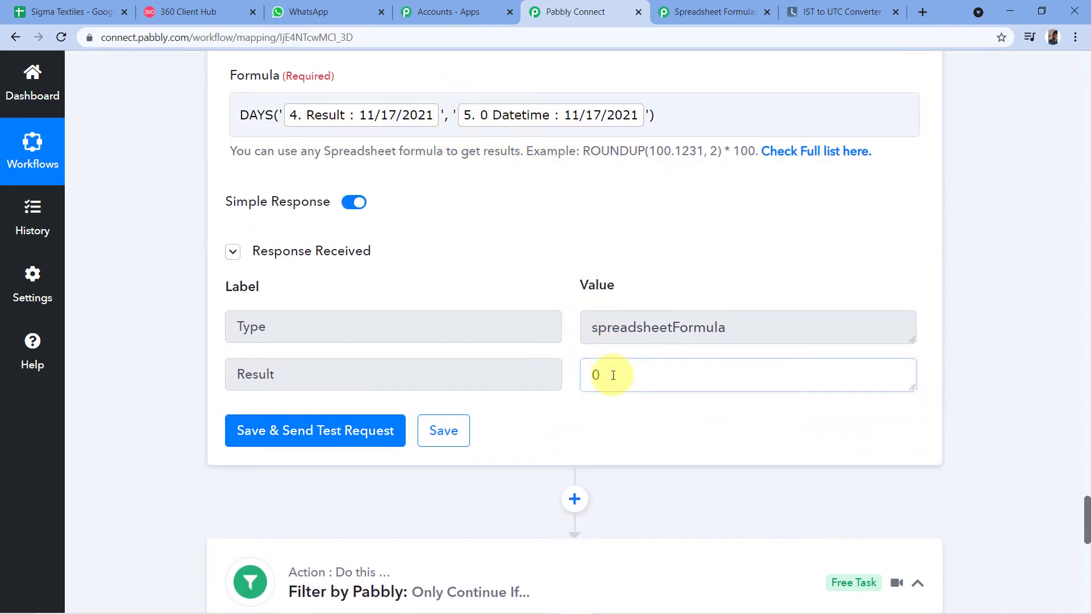
{"action": "left_click", "coordinate": [572, 291]}
{"action": "scroll", "coordinate": [574, 279], "scroll_direction": "down", "scroll_amount": 1}
{"action": "scroll", "coordinate": [573, 283], "scroll_direction": "up", "scroll_amount": 2}
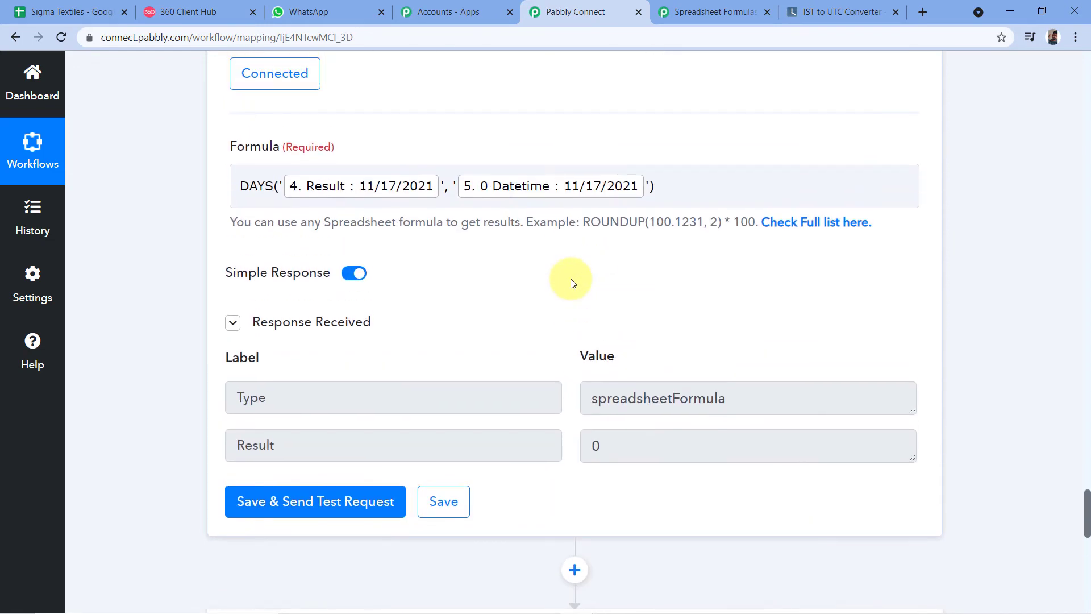
{"action": "scroll", "coordinate": [574, 280], "scroll_direction": "down", "scroll_amount": 2}
{"action": "scroll", "coordinate": [570, 280], "scroll_direction": "up", "scroll_amount": 5}
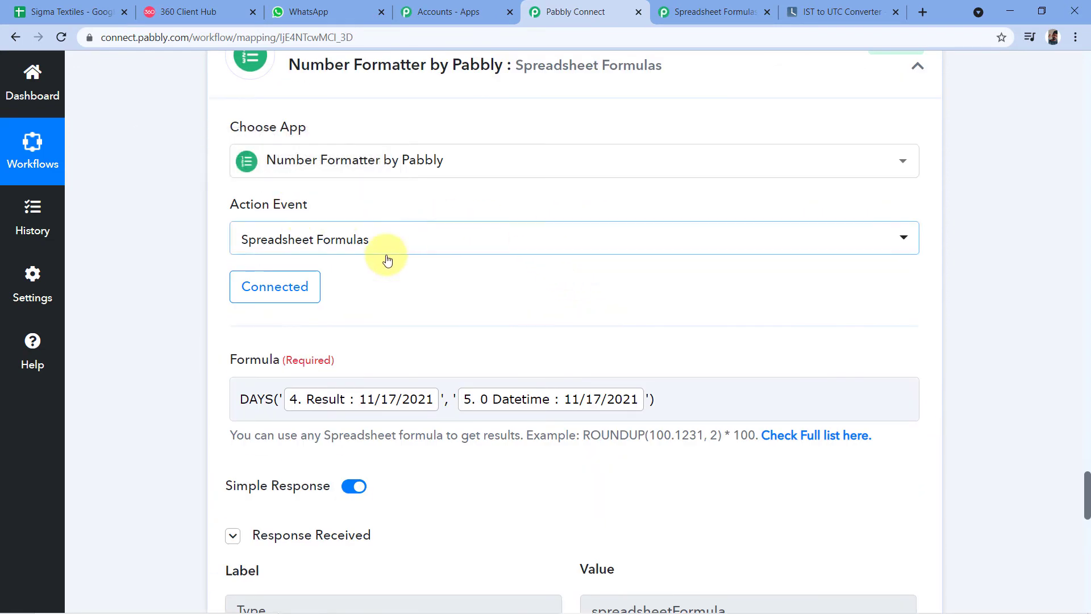
Set the filter condition so the Number Formatter's Result must be Equal to 0
{"action": "scroll", "coordinate": [398, 262], "scroll_direction": "down", "scroll_amount": 5}
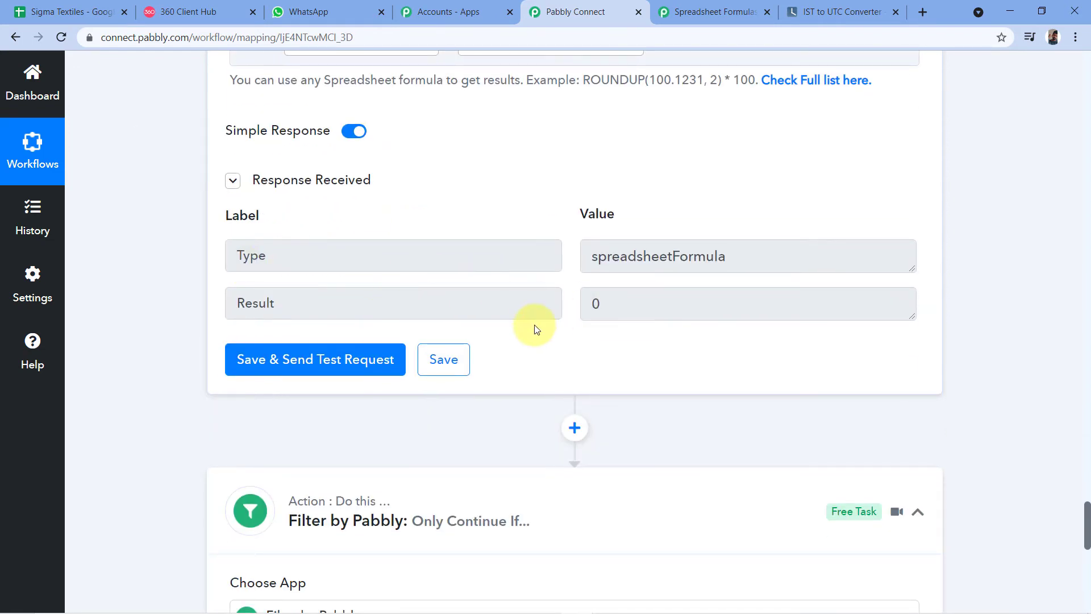
{"action": "scroll", "coordinate": [535, 328], "scroll_direction": "down", "scroll_amount": 5}
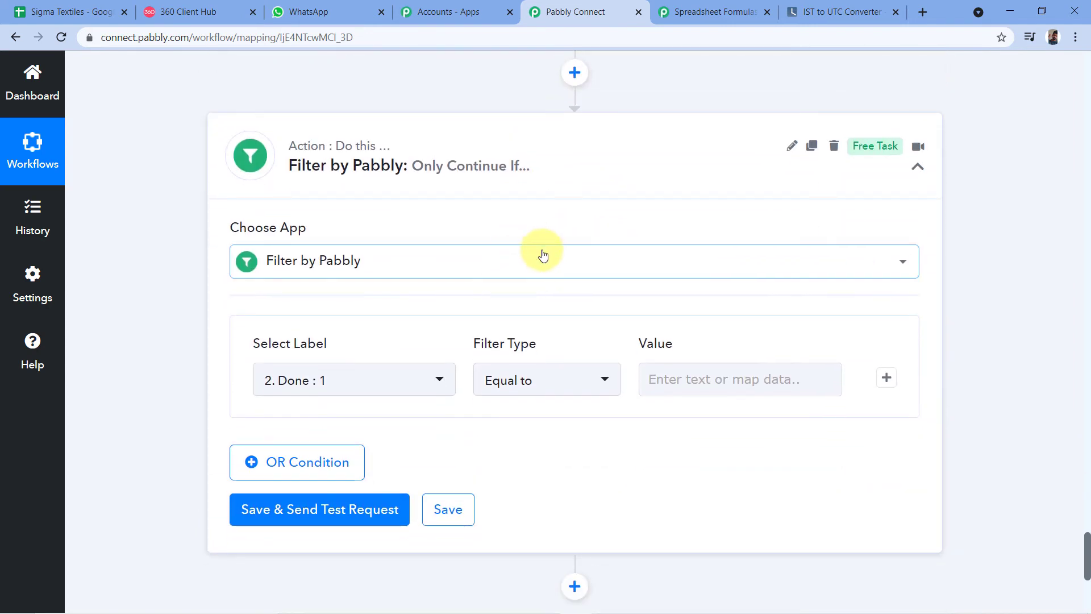
{"action": "scroll", "coordinate": [542, 254], "scroll_direction": "down", "scroll_amount": 1}
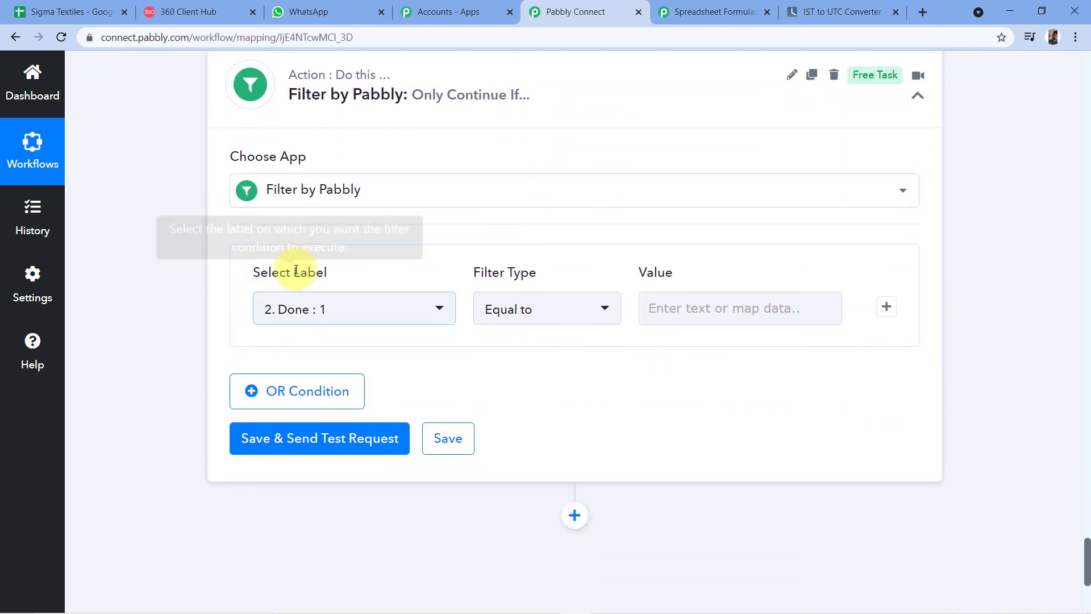
{"action": "left_click", "coordinate": [412, 314]}
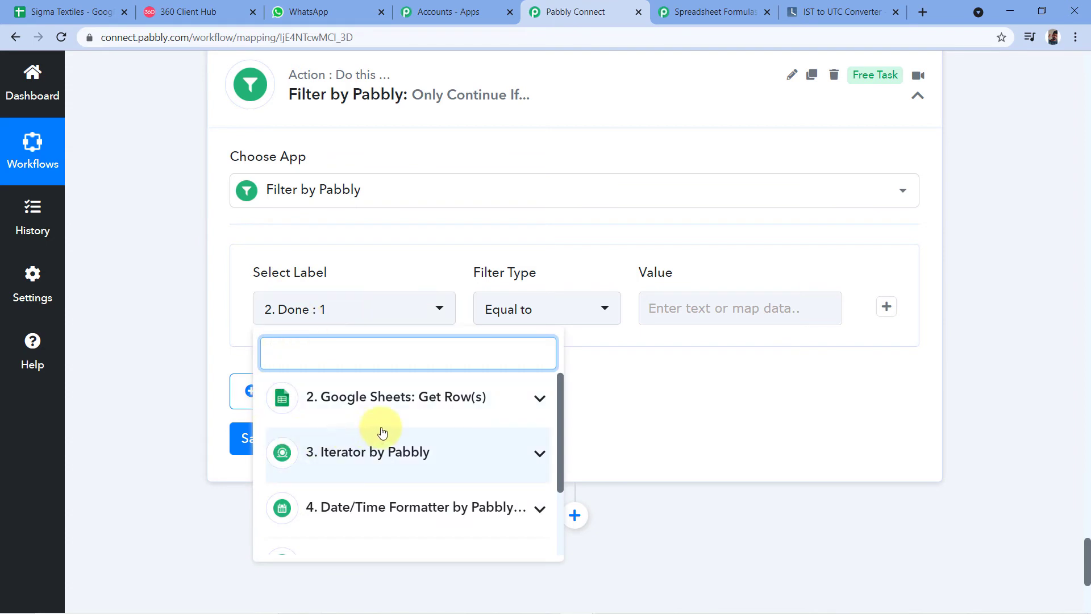
{"action": "scroll", "coordinate": [381, 432], "scroll_direction": "down", "scroll_amount": 2}
{"action": "left_click", "coordinate": [383, 525]}
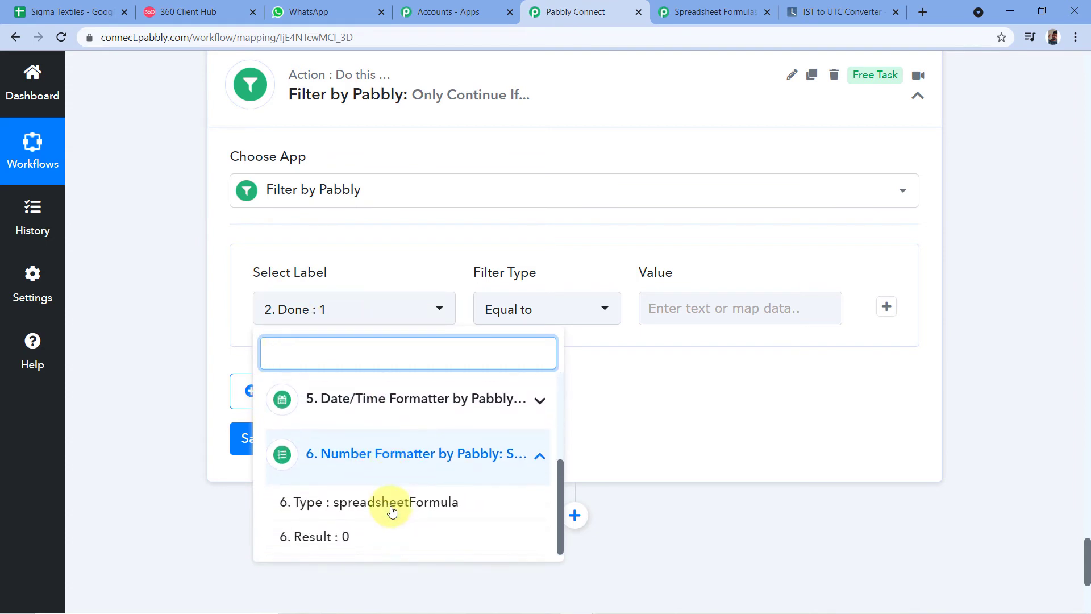
{"action": "left_click", "coordinate": [307, 540]}
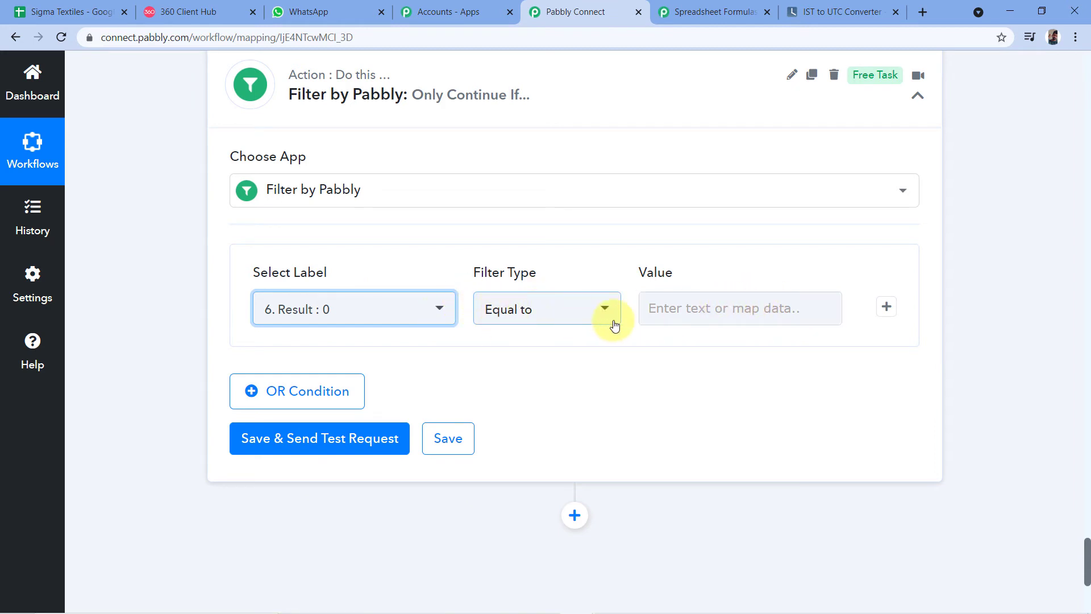
{"action": "left_click", "coordinate": [653, 307]}
{"action": "type", "text": "0"}
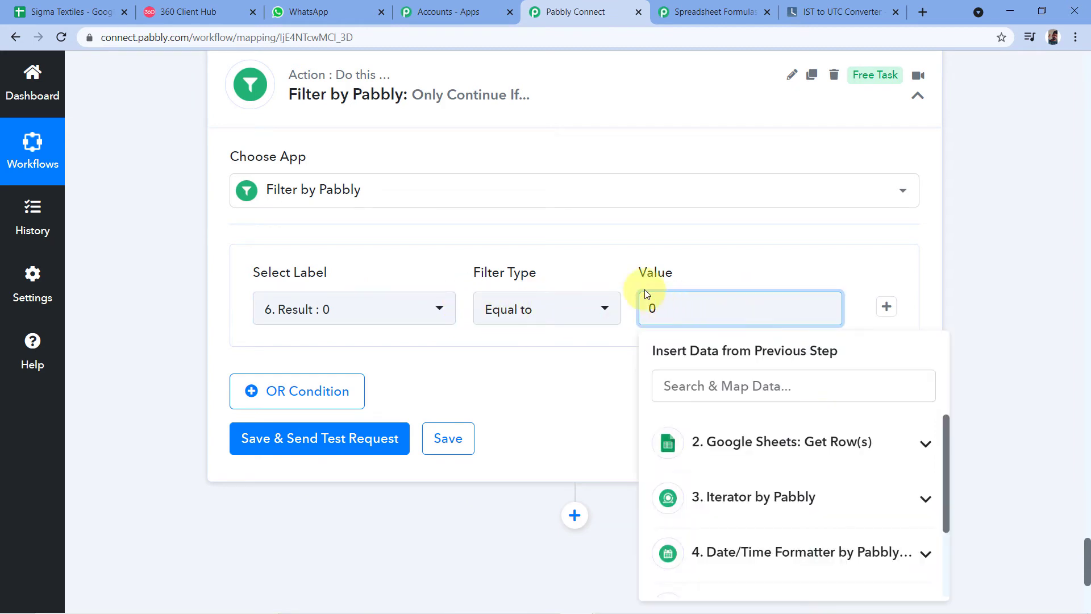
{"action": "left_click", "coordinate": [515, 229]}
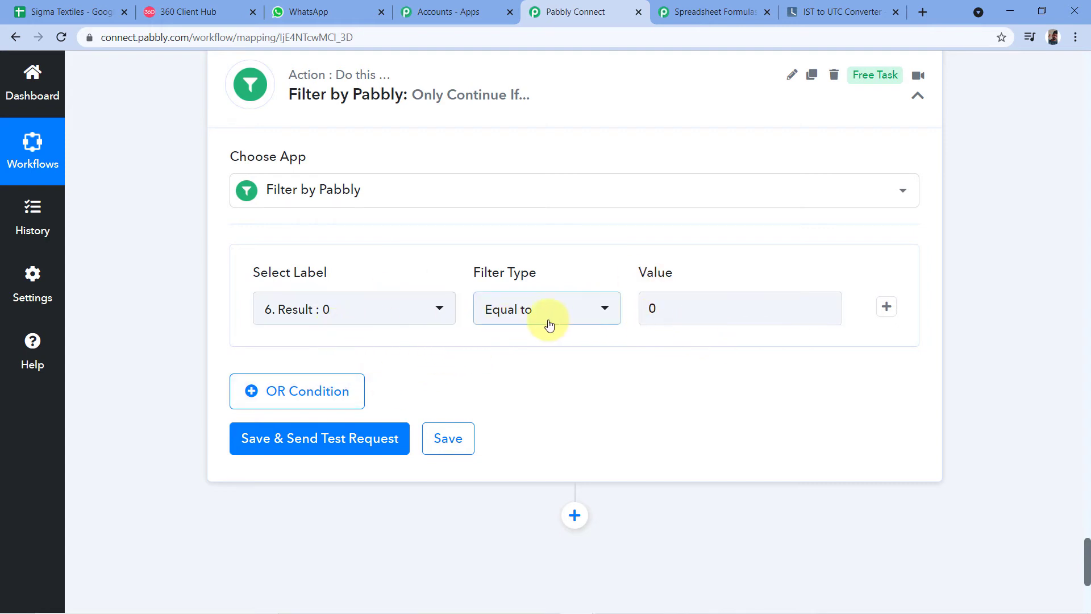
Save the filter, send its test request and check the returned condition message
{"action": "scroll", "coordinate": [511, 329], "scroll_direction": "down", "scroll_amount": 1}
{"action": "left_click", "coordinate": [297, 375]}
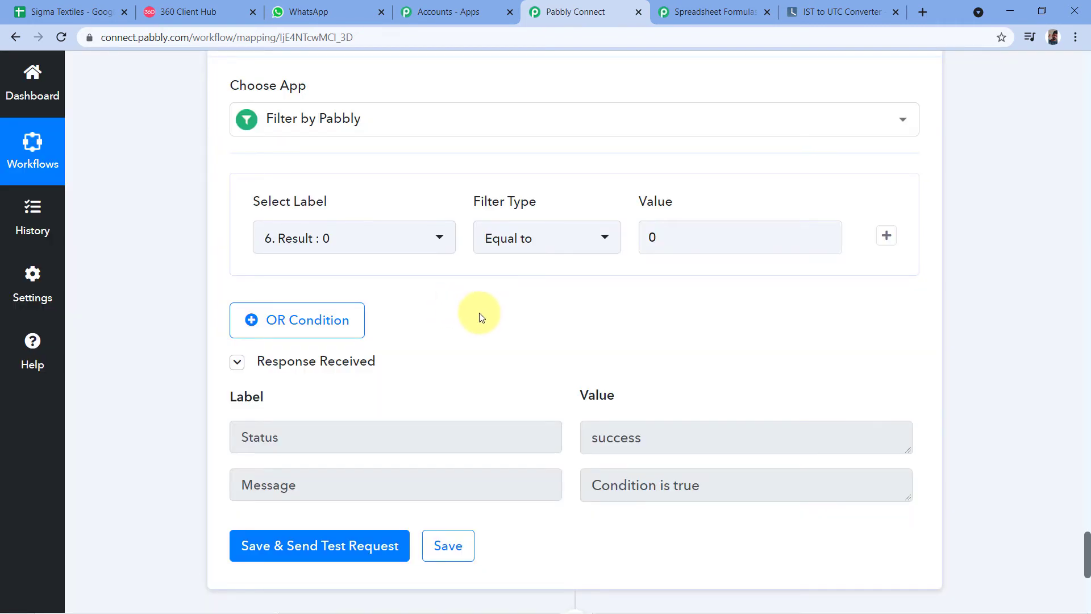
{"action": "left_click", "coordinate": [608, 483]}
{"action": "left_click_drag", "start_coordinate": [592, 485], "coordinate": [703, 485]}
{"action": "left_click", "coordinate": [666, 391]}
Compare the first employee's shift date in the Sigma Textiles sheet with the Filter by Pabbly condition and its test response
{"action": "scroll", "coordinate": [666, 391], "scroll_direction": "up", "scroll_amount": 6}
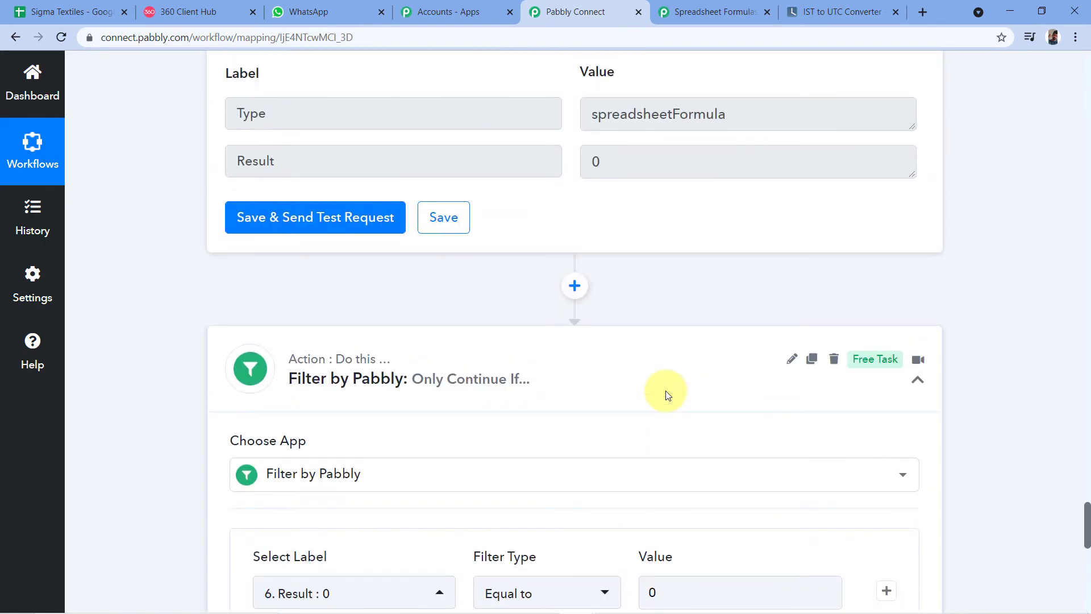
{"action": "left_click", "coordinate": [80, 12]}
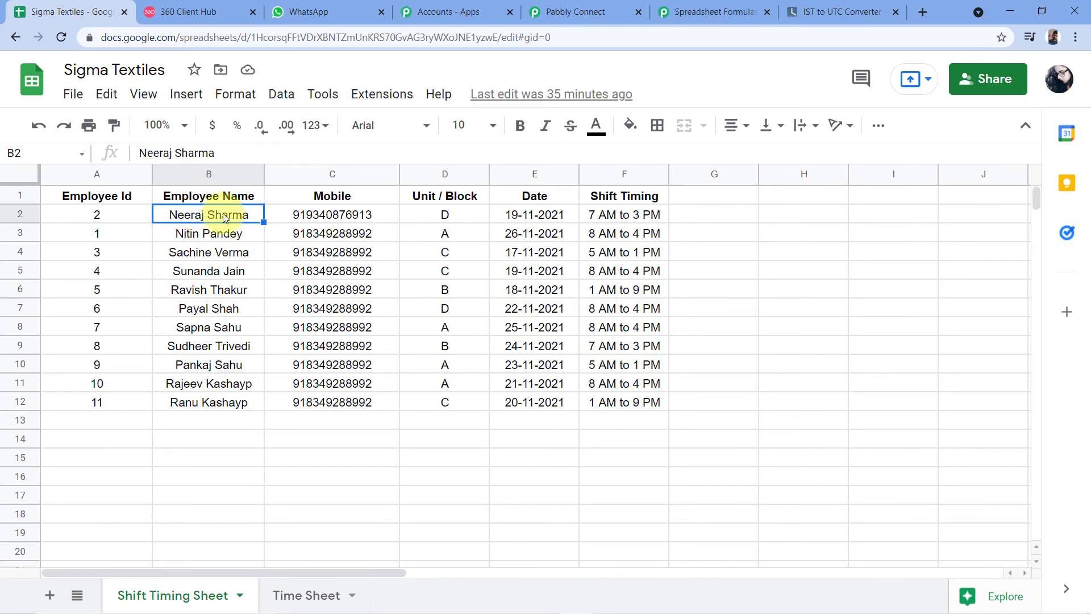
{"action": "left_click", "coordinate": [537, 215]}
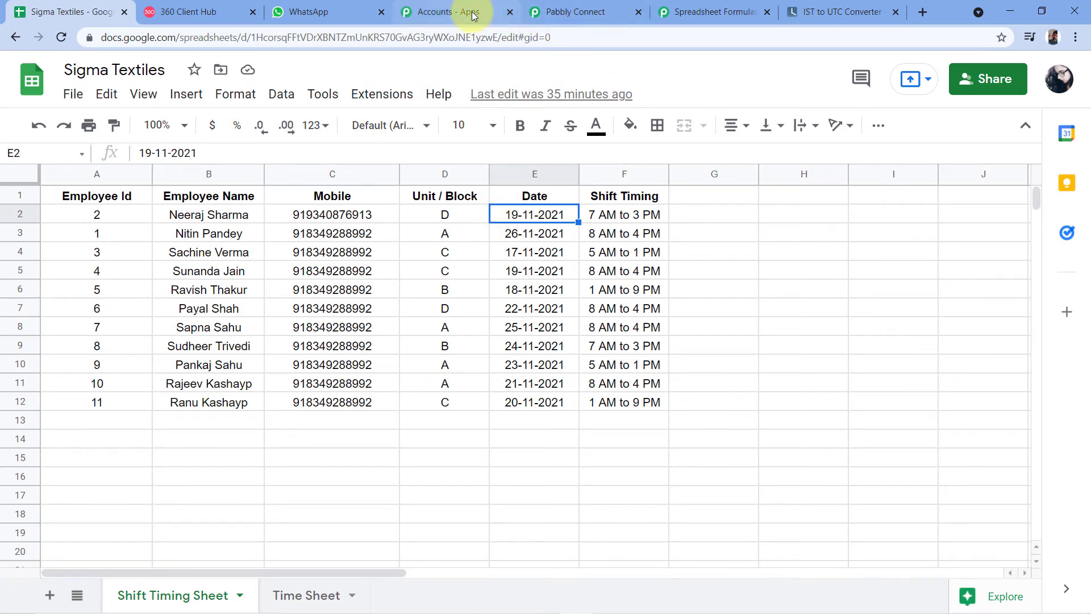
{"action": "left_click", "coordinate": [568, 6]}
{"action": "scroll", "coordinate": [434, 244], "scroll_direction": "down", "scroll_amount": 1}
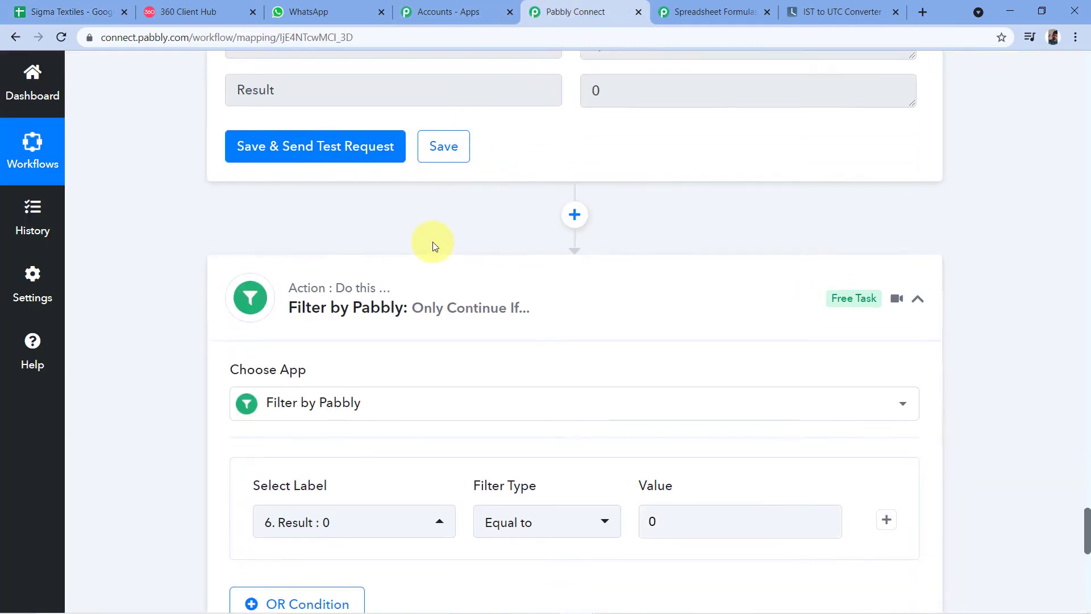
{"action": "scroll", "coordinate": [432, 273], "scroll_direction": "down", "scroll_amount": 7}
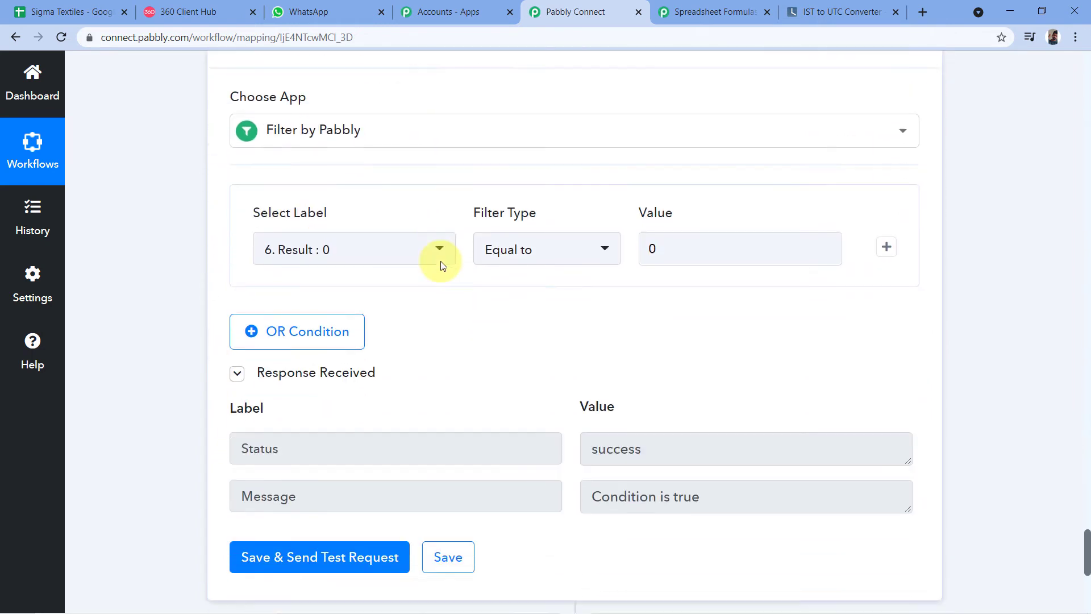
{"action": "scroll", "coordinate": [794, 222], "scroll_direction": "down", "scroll_amount": 3}
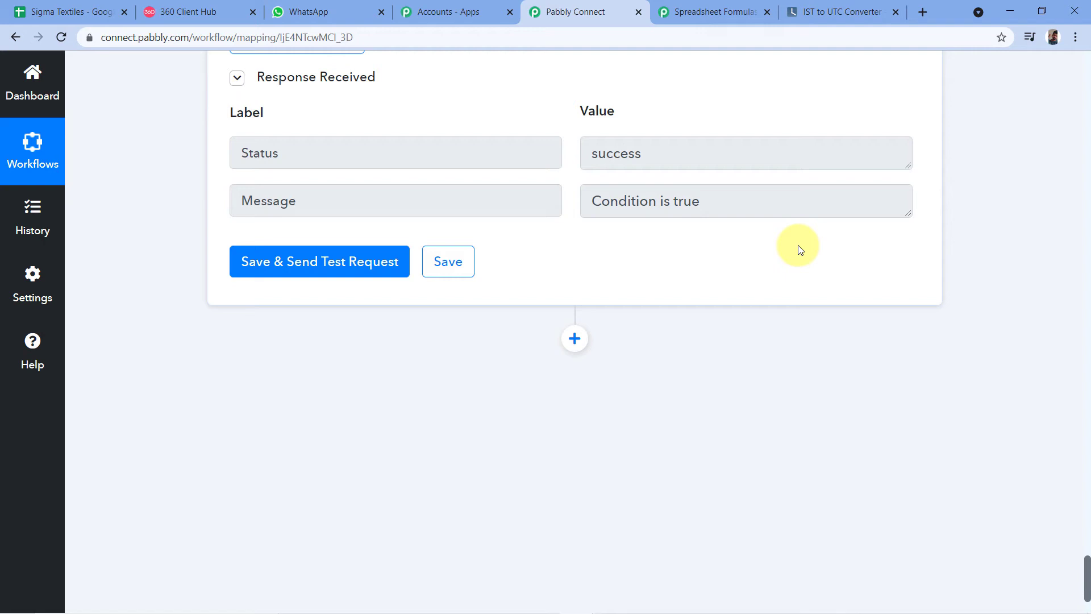
Add another action after the filter and choose WhatsApp by 360Dialog as its app
{"action": "scroll", "coordinate": [799, 249], "scroll_direction": "down", "scroll_amount": 3}
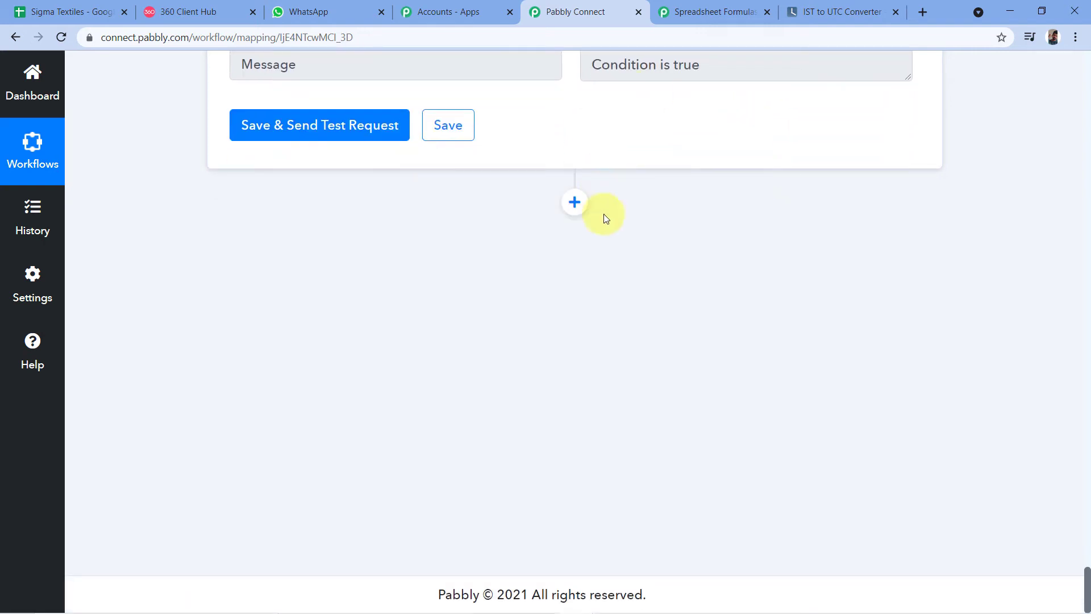
{"action": "left_click", "coordinate": [572, 205]}
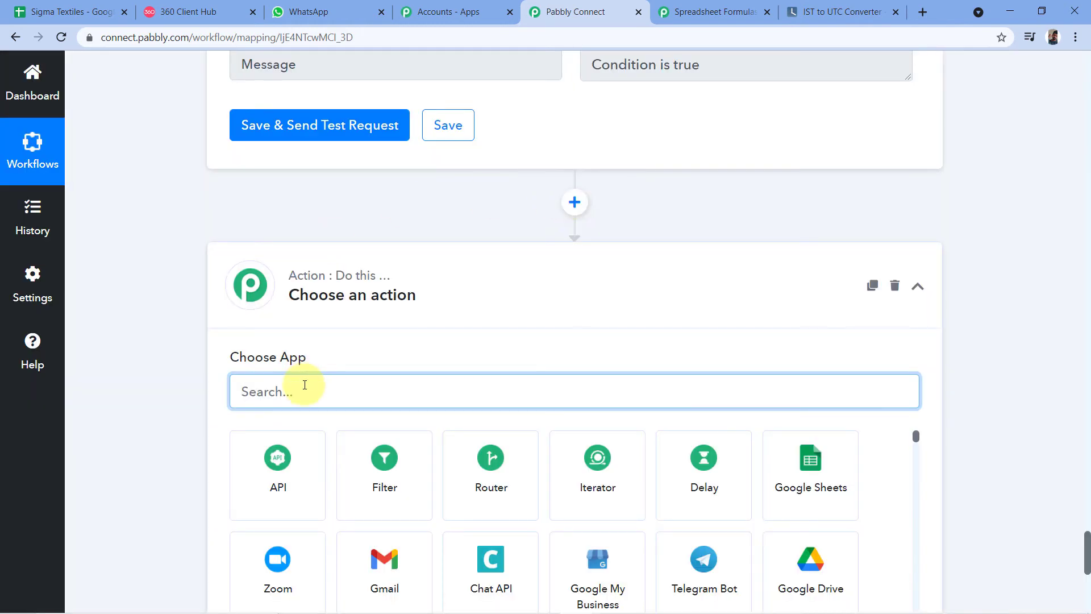
{"action": "type", "text": "360"}
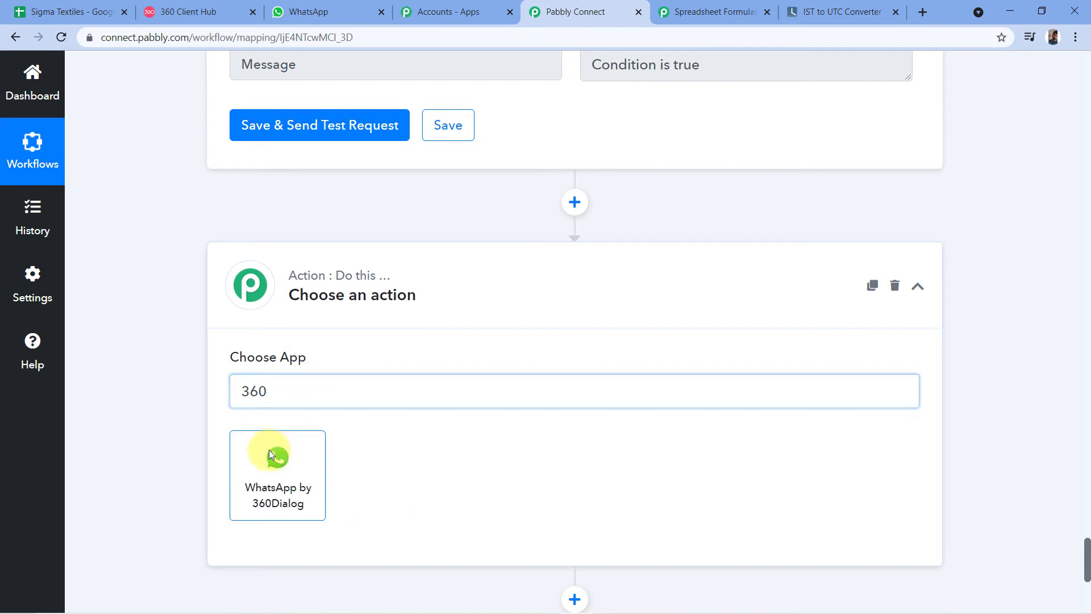
{"action": "left_click", "coordinate": [272, 452]}
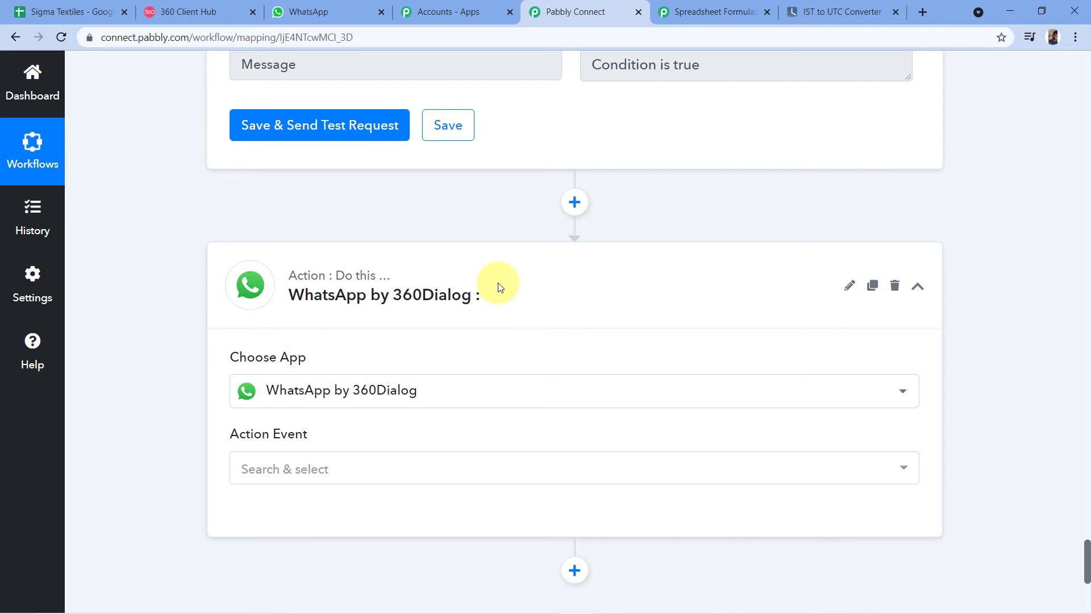
Choose Send Template Message as the WhatsApp action event and open its connection settings
{"action": "scroll", "coordinate": [500, 287], "scroll_direction": "down", "scroll_amount": 1}
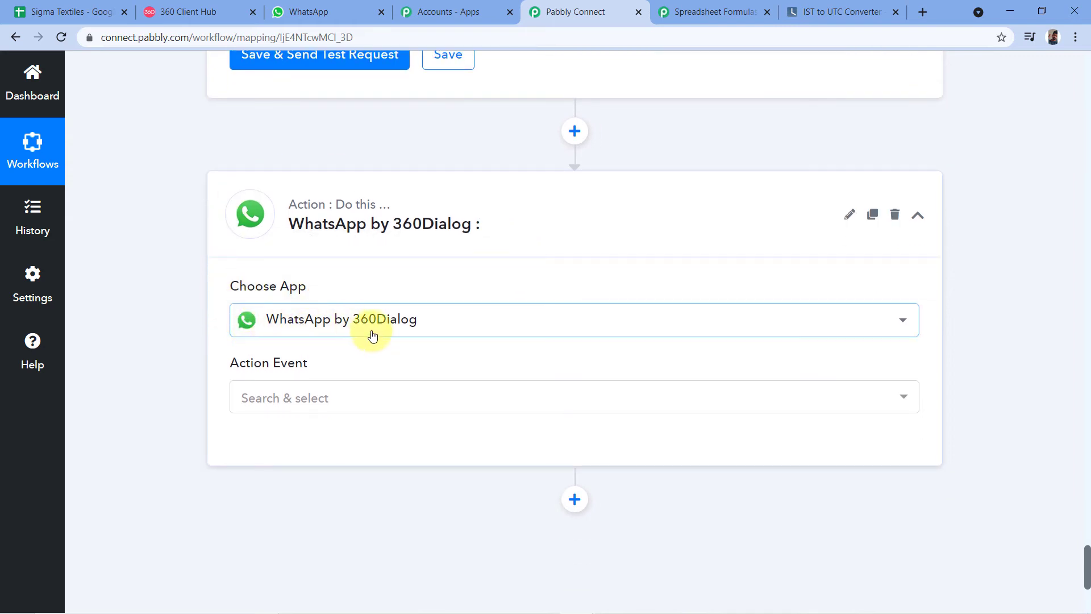
{"action": "scroll", "coordinate": [435, 336], "scroll_direction": "down", "scroll_amount": 1}
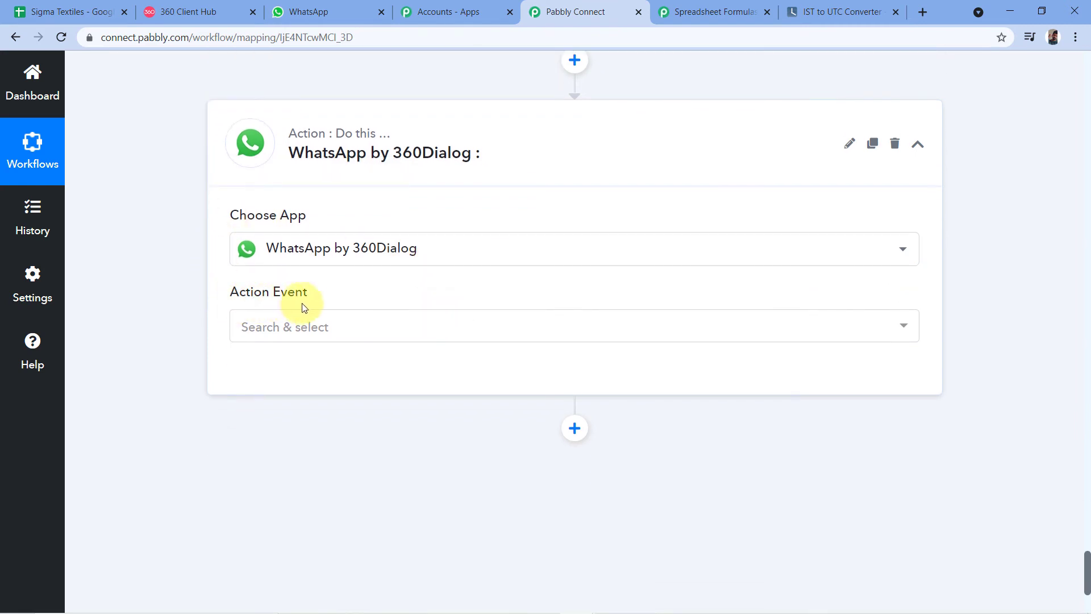
{"action": "left_click", "coordinate": [327, 331]}
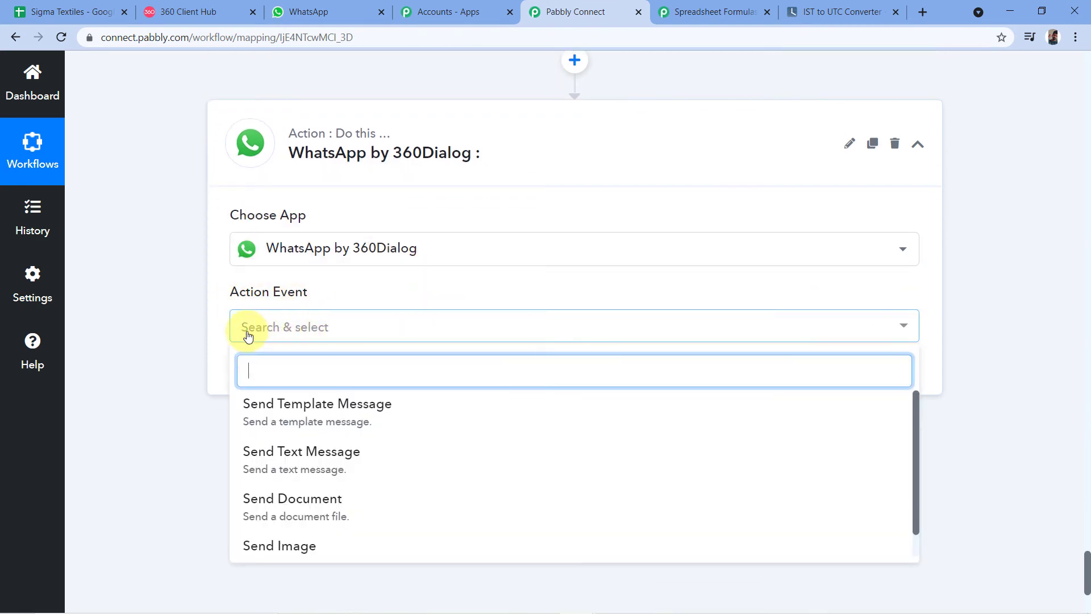
{"action": "left_click", "coordinate": [276, 404]}
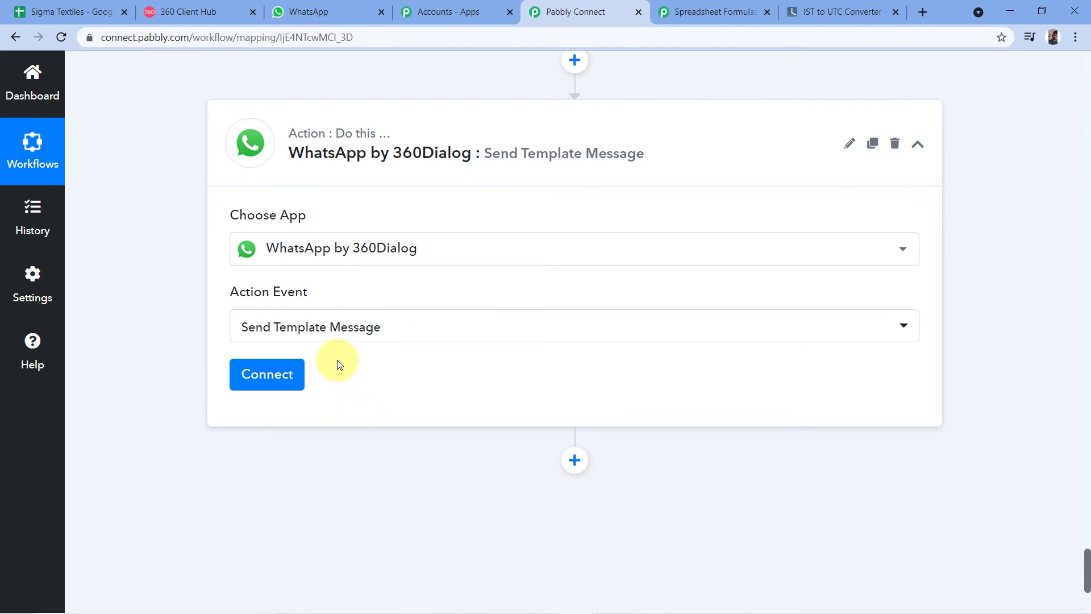
{"action": "left_click", "coordinate": [263, 382]}
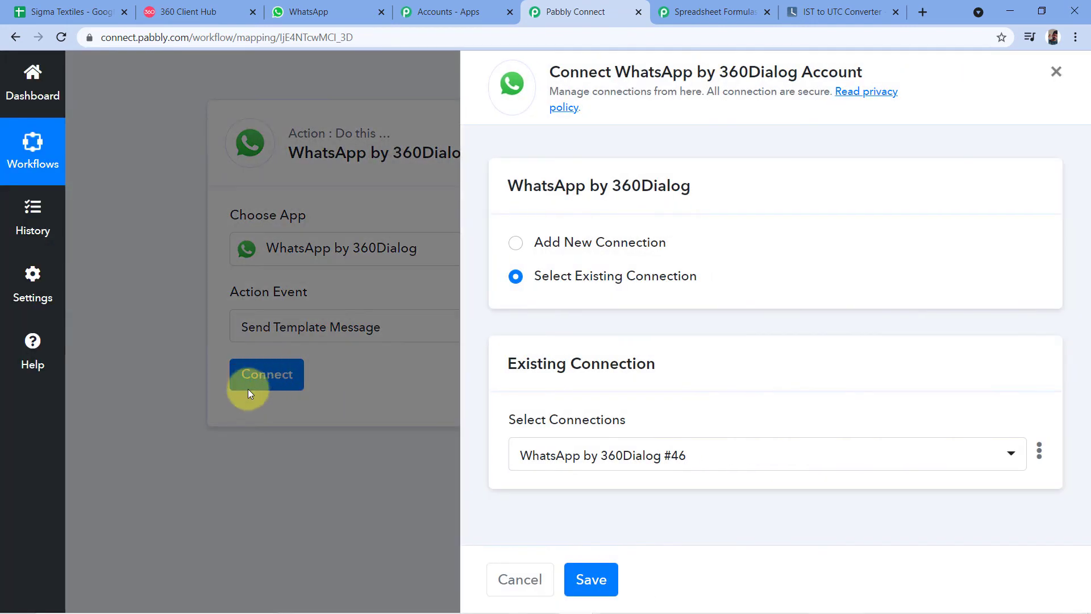
Start a new 360Dialog connection and view the 360 Client Hub's WhatsApp Accounts page, where its API key can be generated
{"action": "left_click", "coordinate": [517, 244]}
{"action": "scroll", "coordinate": [738, 238], "scroll_direction": "down", "scroll_amount": 2}
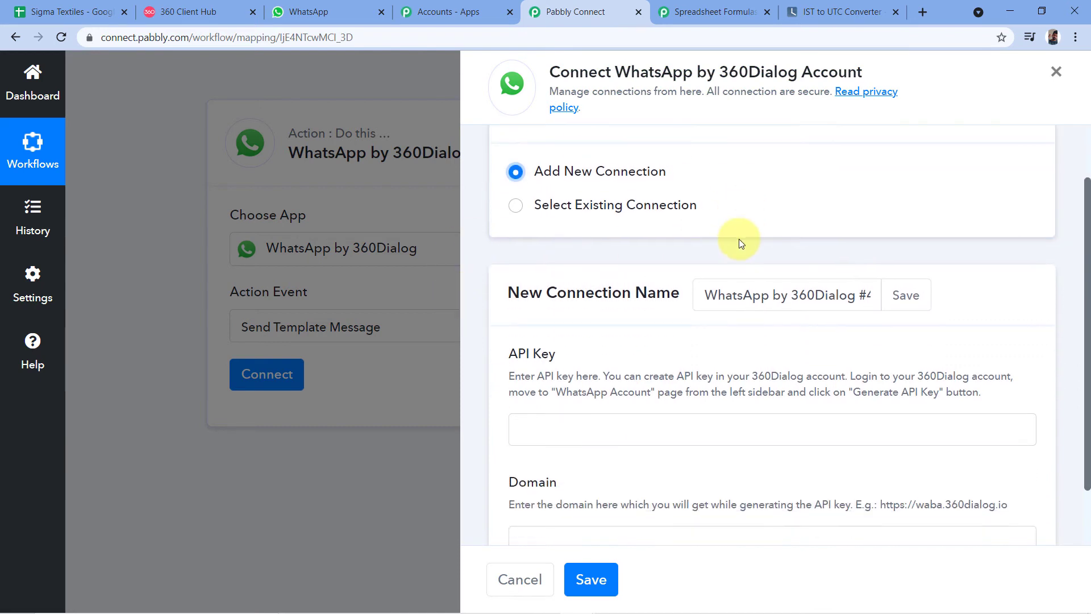
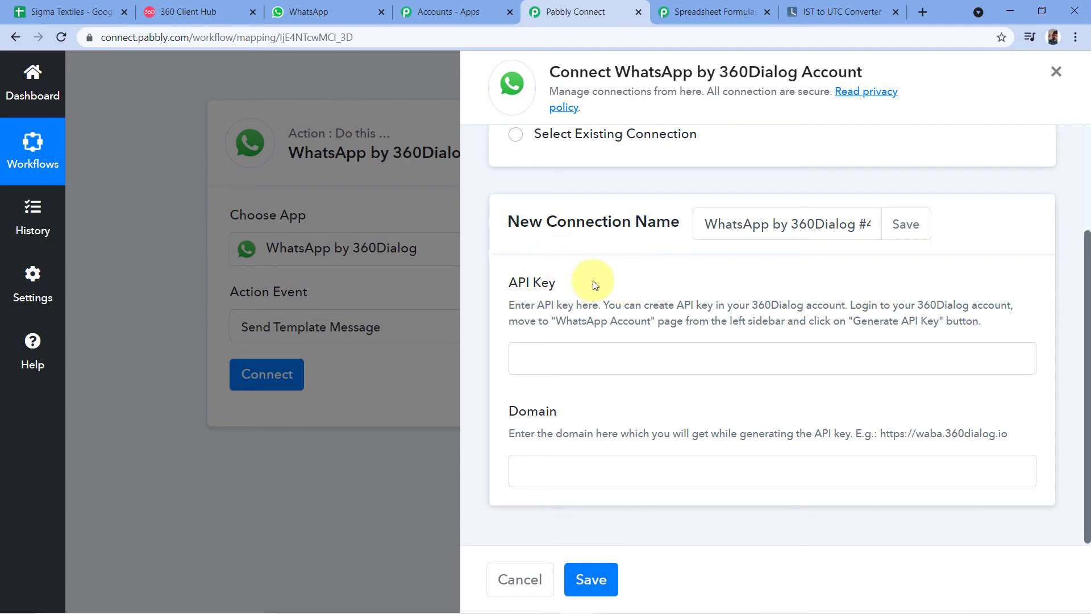
{"action": "left_click", "coordinate": [165, 8]}
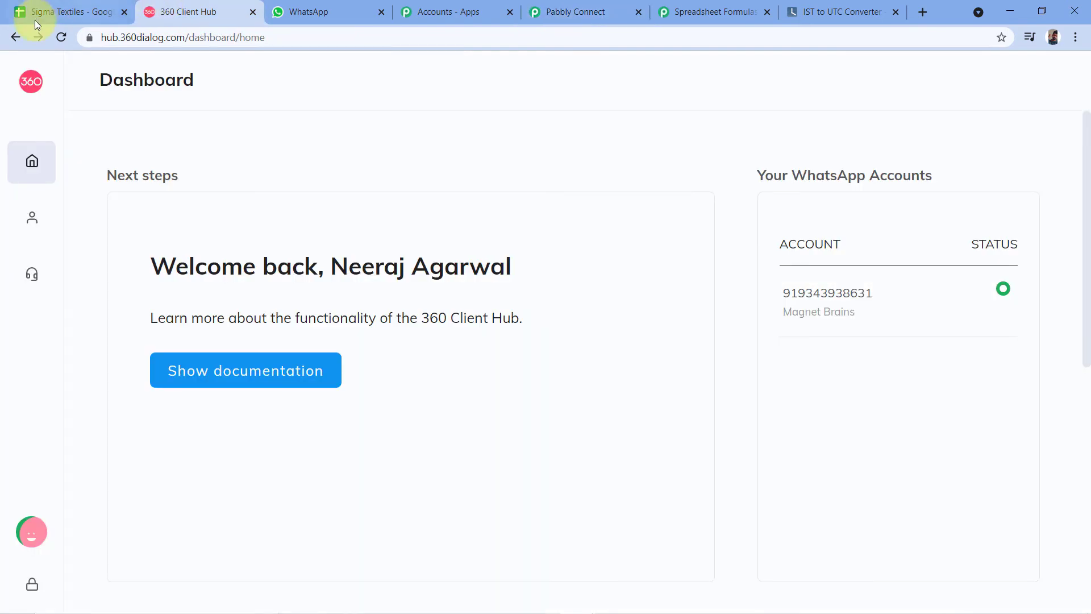
{"action": "mouse_move", "coordinate": [44, 92]}
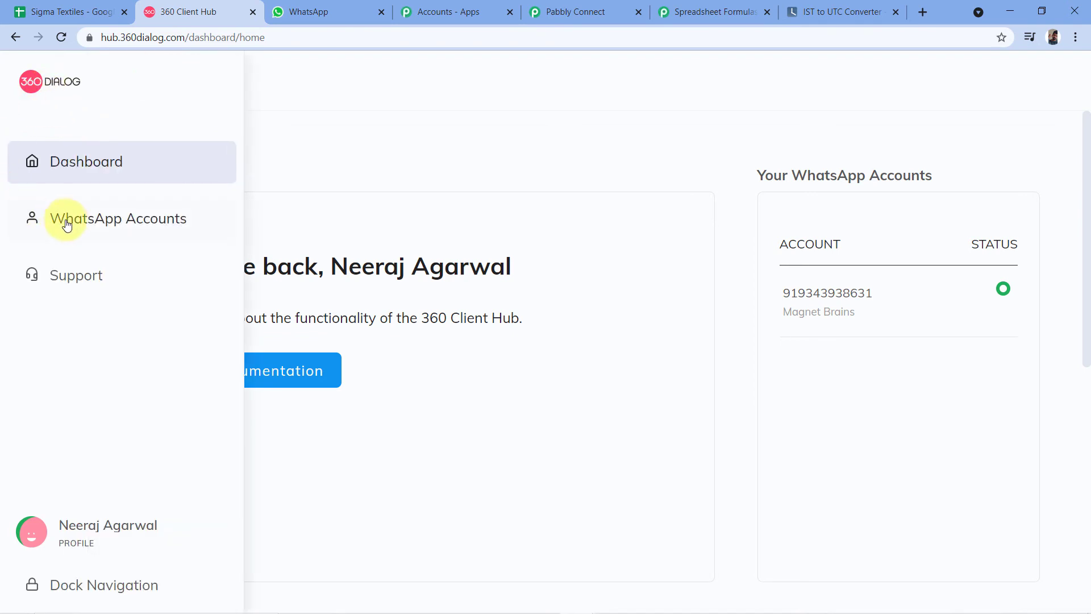
{"action": "left_click", "coordinate": [68, 226]}
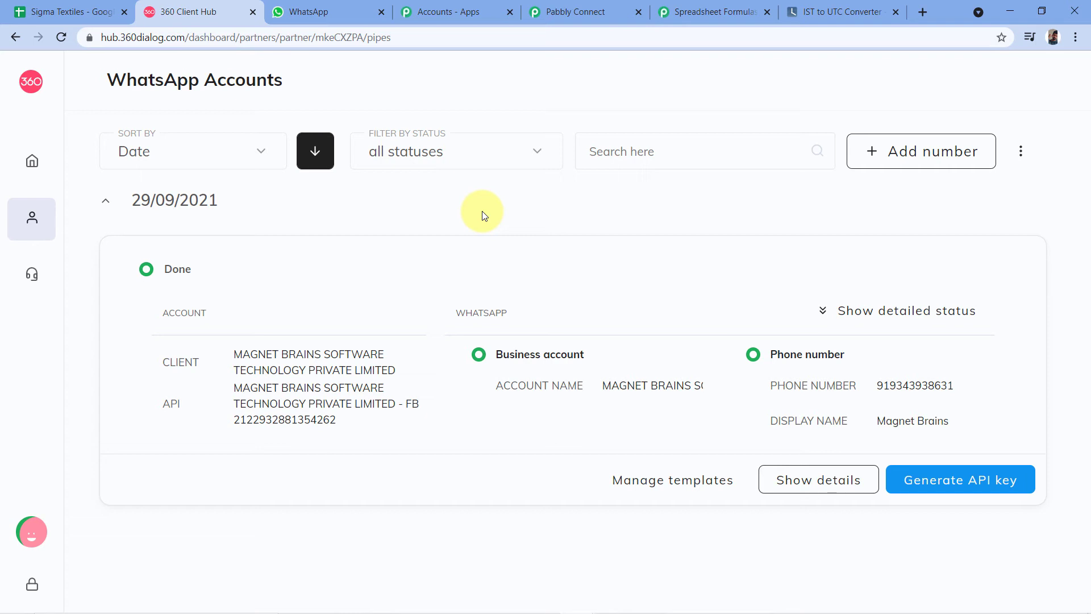
{"action": "left_click", "coordinate": [611, 10]}
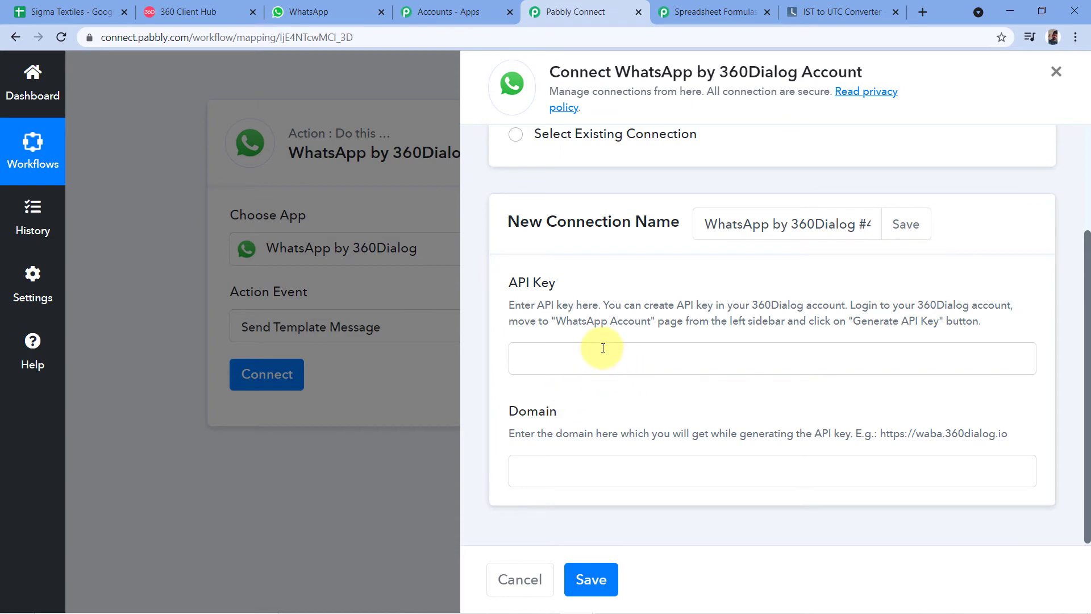
{"action": "left_click", "coordinate": [205, 11]}
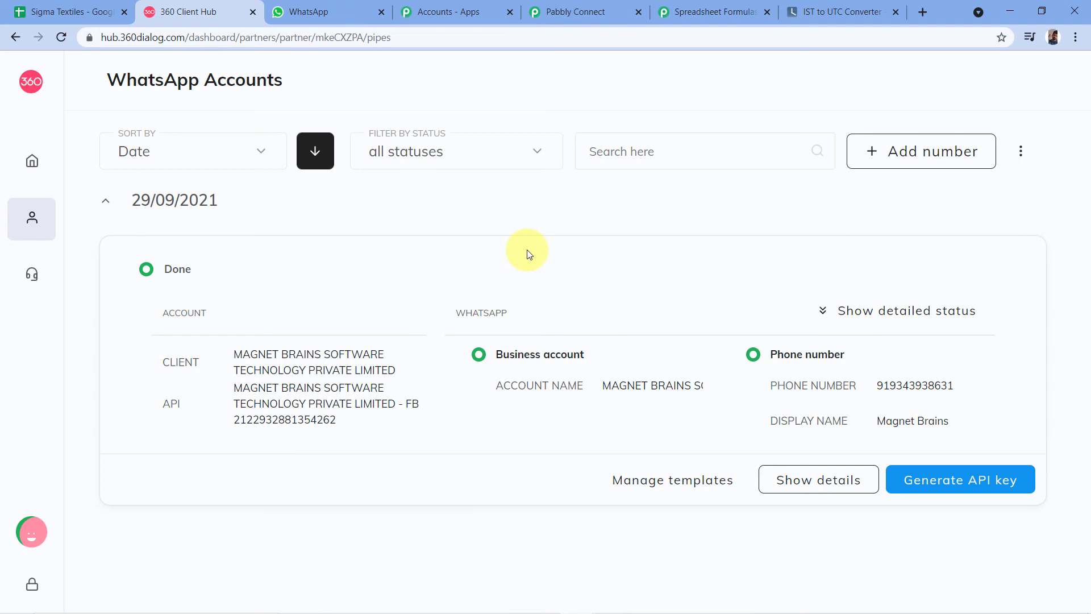
{"action": "left_click", "coordinate": [574, 11]}
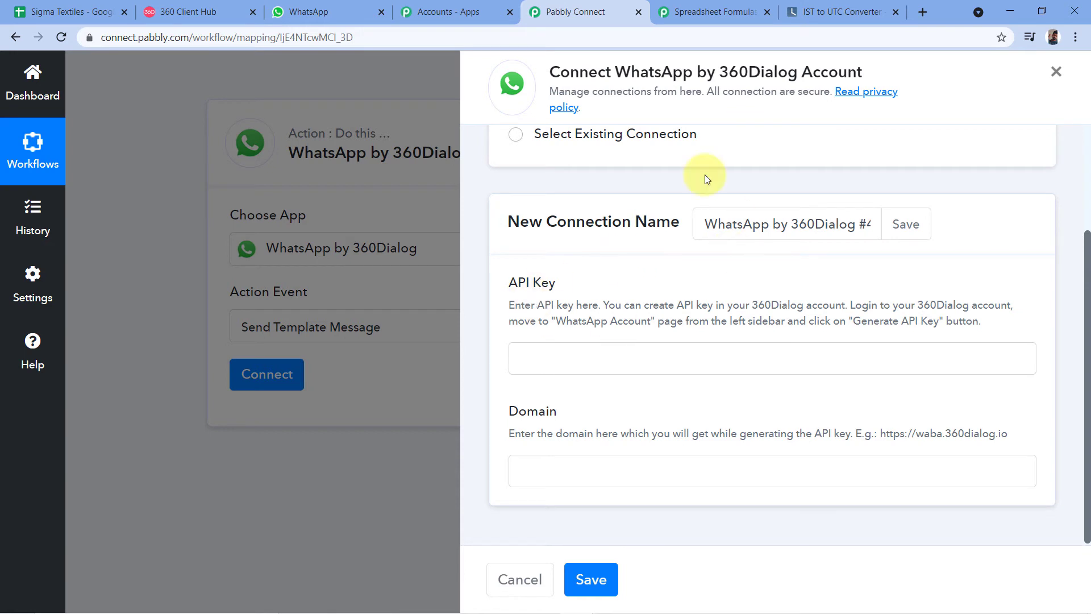
Connect the WhatsApp action through the existing connection WhatsApp by 360Dialog #46 and save it
{"action": "left_click", "coordinate": [514, 138]}
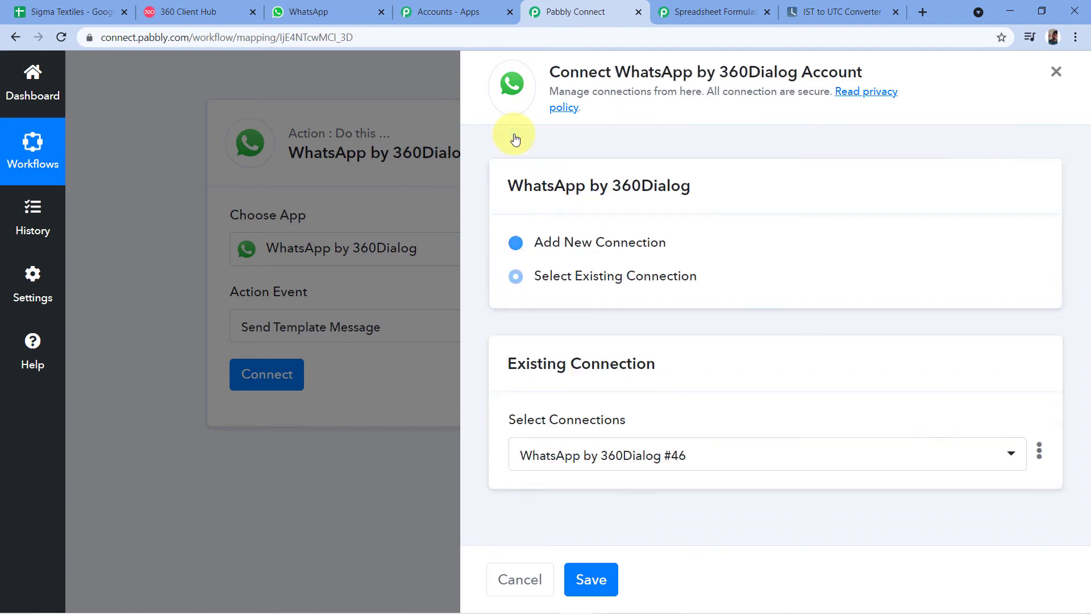
{"action": "left_click", "coordinate": [604, 577]}
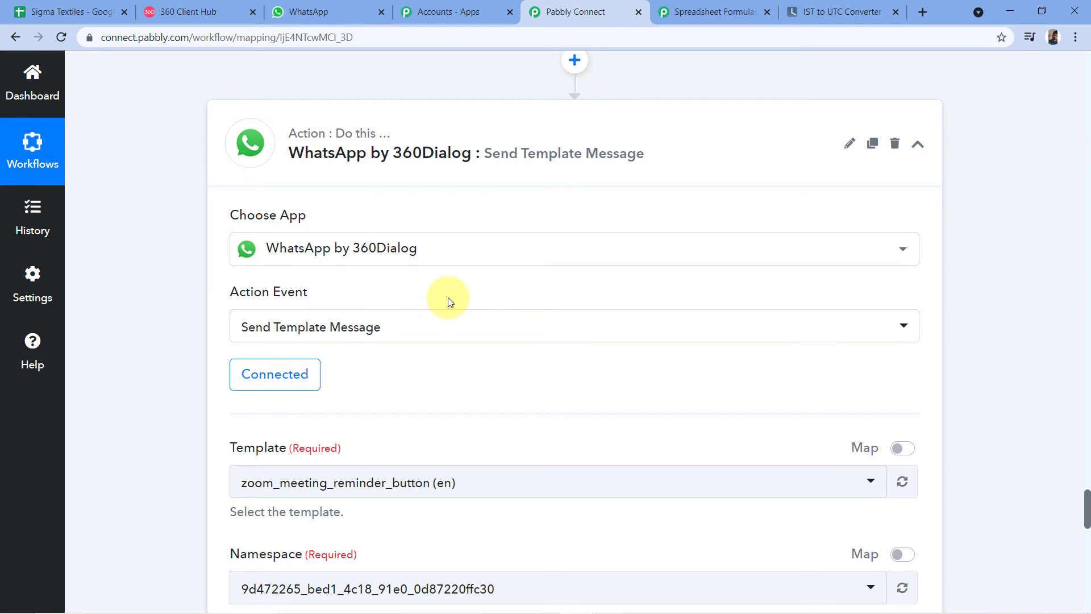
{"action": "scroll", "coordinate": [448, 298], "scroll_direction": "down", "scroll_amount": 1}
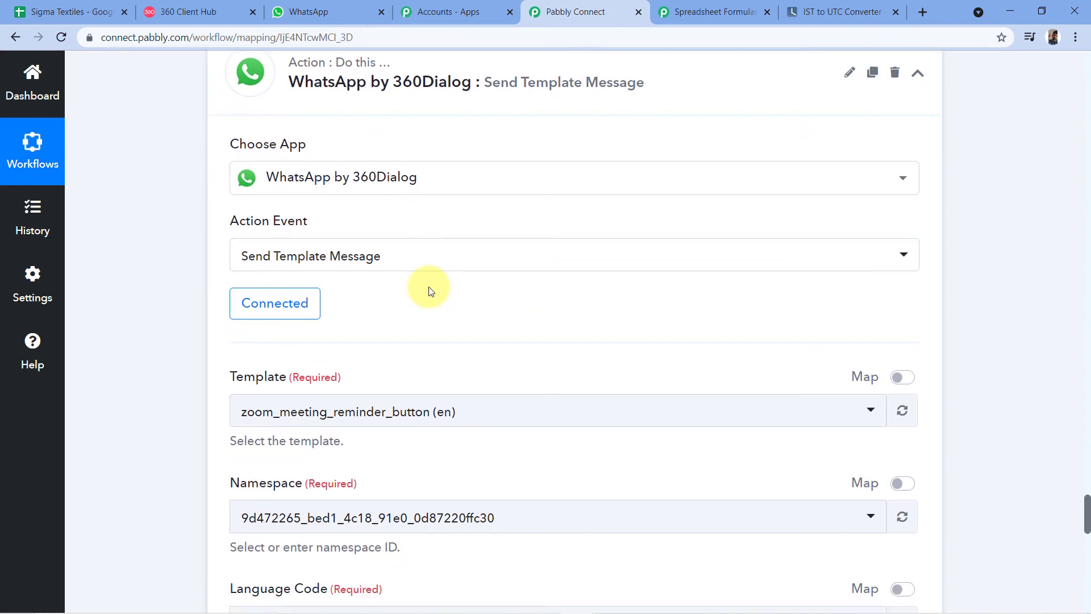
Browse the message templates available for the WhatsApp action's Template field
{"action": "scroll", "coordinate": [429, 291], "scroll_direction": "down", "scroll_amount": 3}
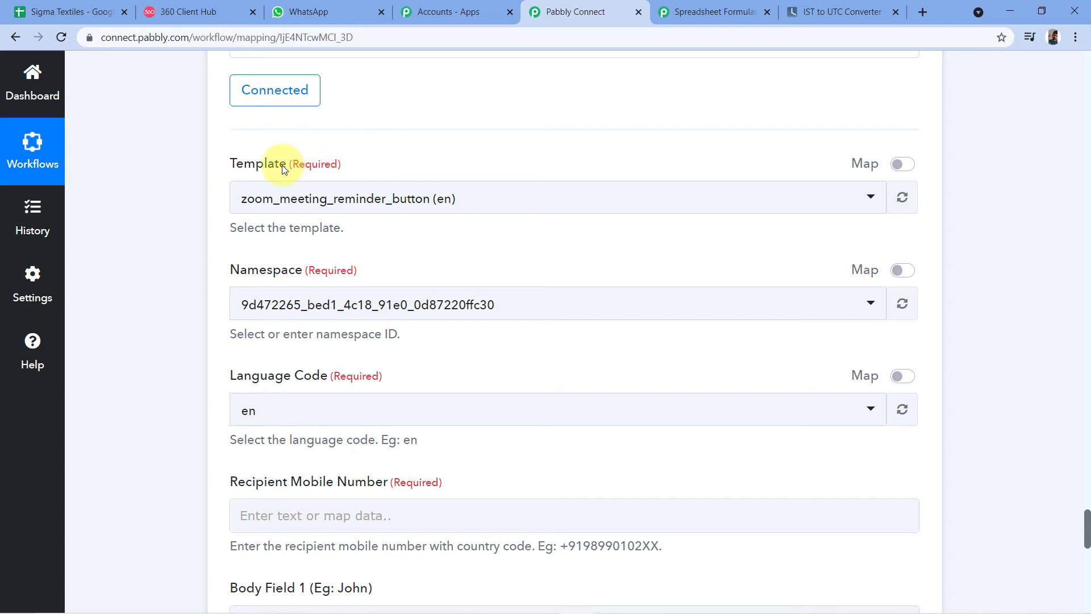
{"action": "left_click", "coordinate": [501, 205]}
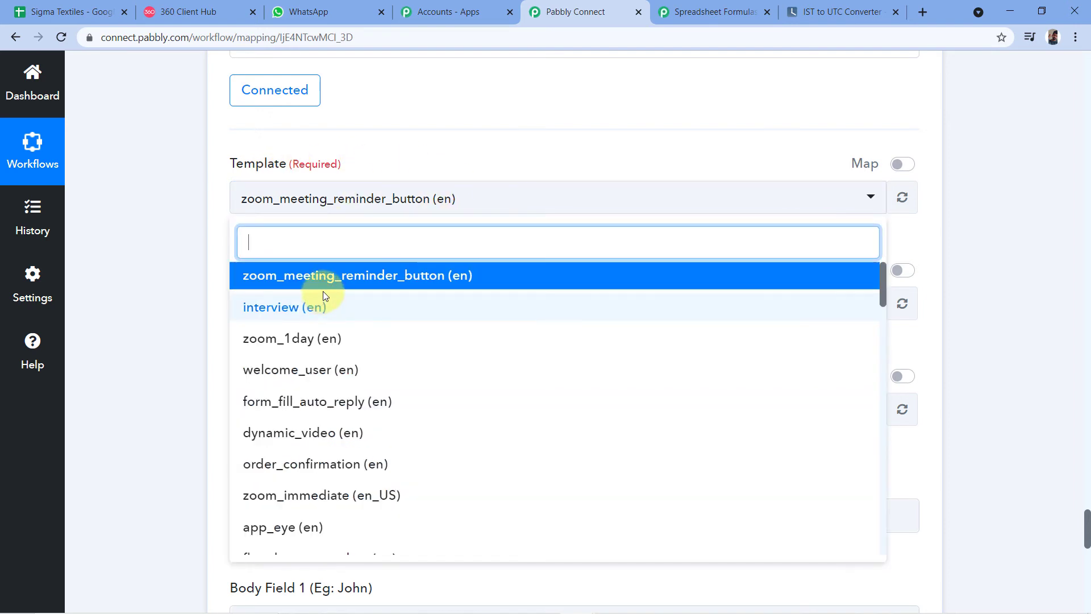
{"action": "scroll", "coordinate": [324, 311], "scroll_direction": "down", "scroll_amount": 6}
{"action": "scroll", "coordinate": [321, 346], "scroll_direction": "down", "scroll_amount": 2}
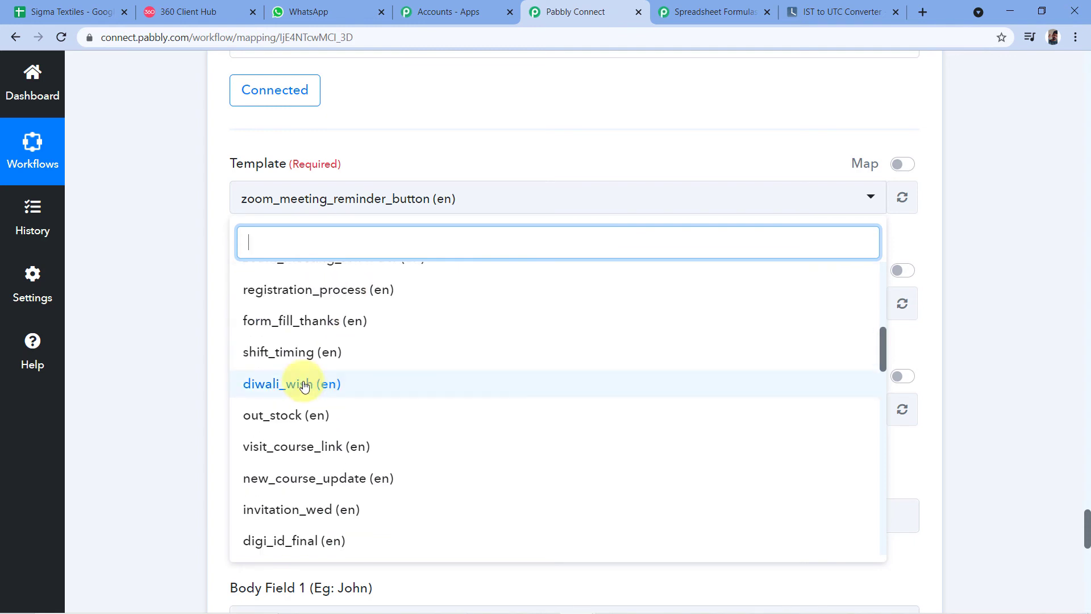
{"action": "scroll", "coordinate": [314, 350], "scroll_direction": "down", "scroll_amount": 4}
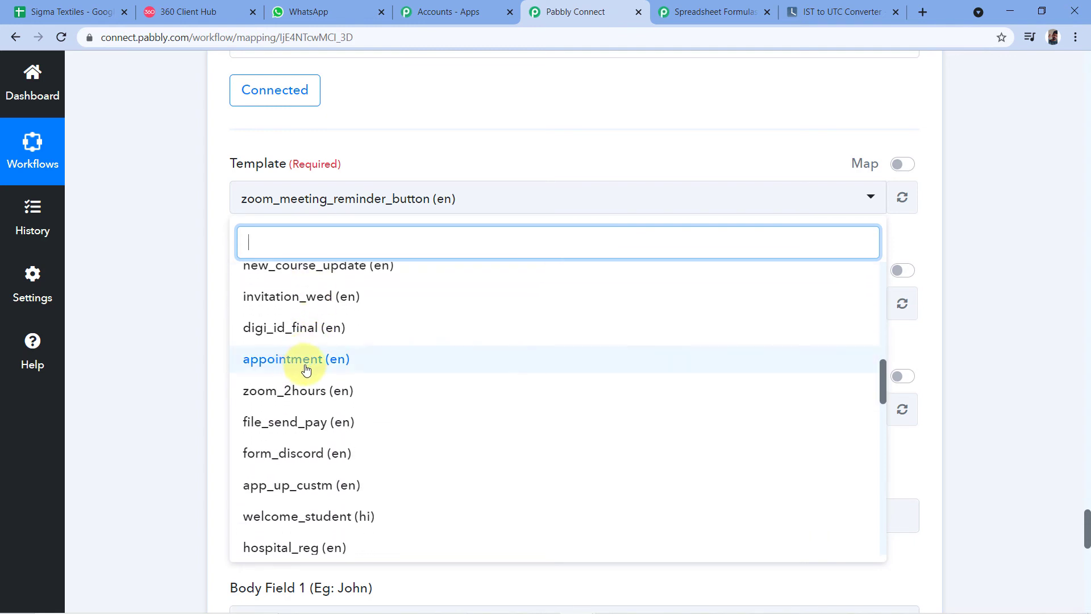
{"action": "scroll", "coordinate": [318, 341], "scroll_direction": "up", "scroll_amount": 12}
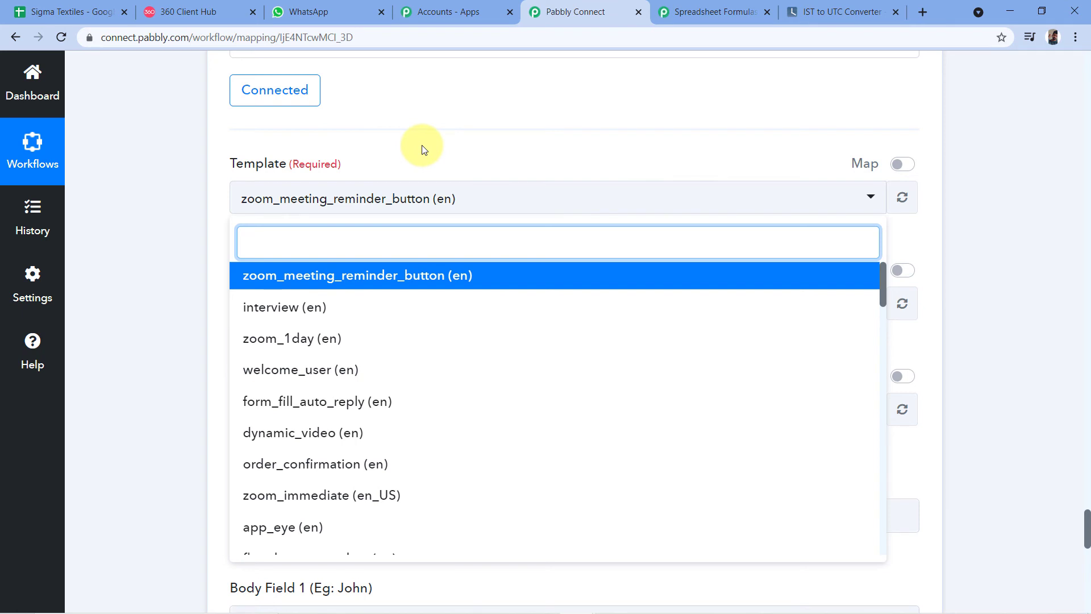
Switch to 360 Client Hub and examine the WhatsApp account's templates, comparing them with the choices offered in Pabbly Connect
{"action": "left_click", "coordinate": [223, 6]}
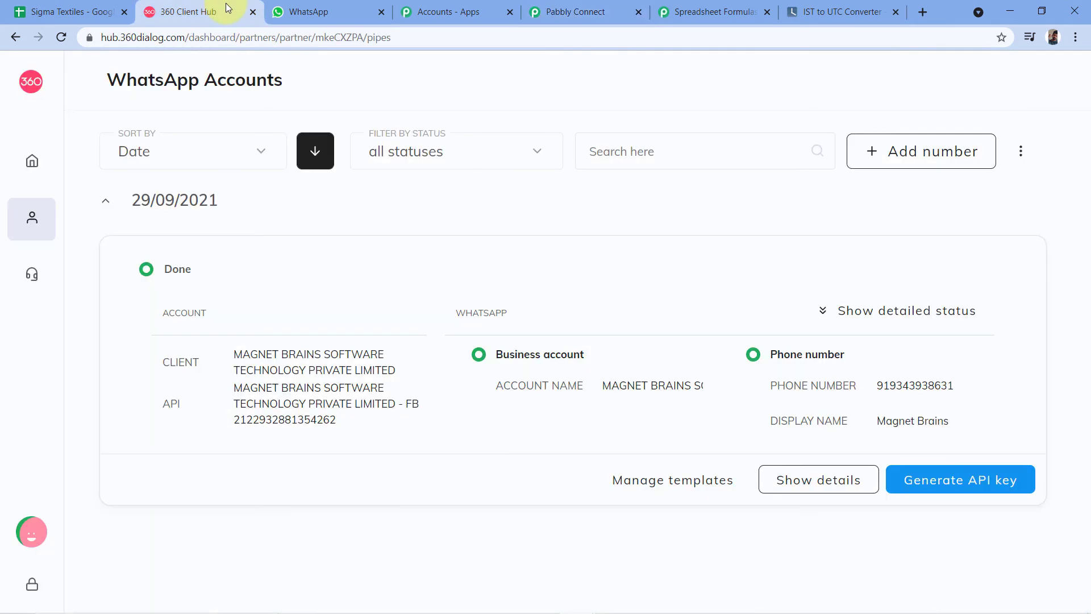
{"action": "left_click", "coordinate": [670, 492]}
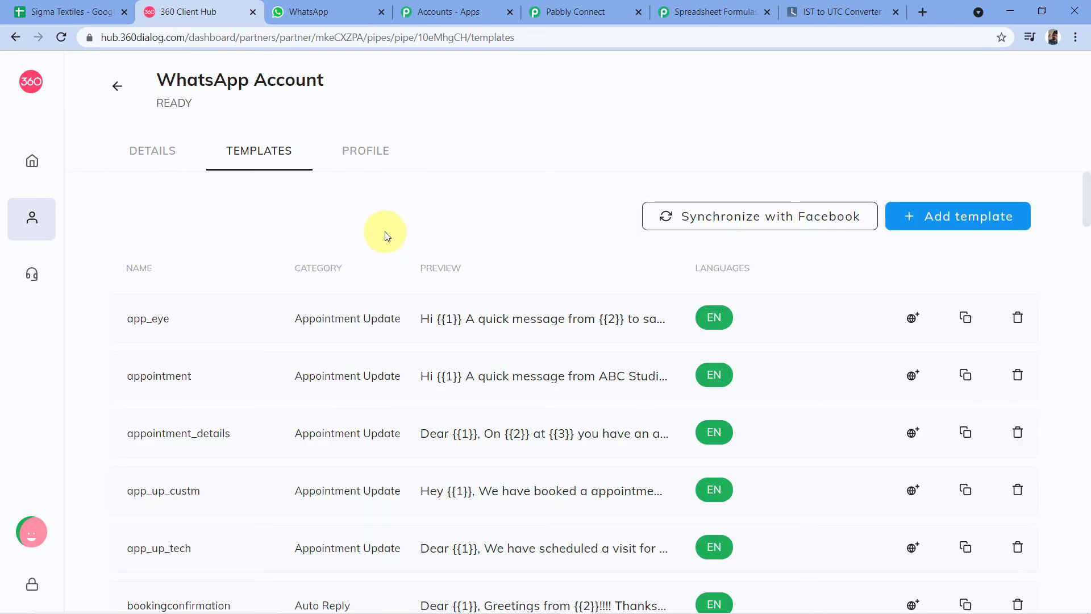
{"action": "scroll", "coordinate": [134, 182], "scroll_direction": "down", "scroll_amount": 5}
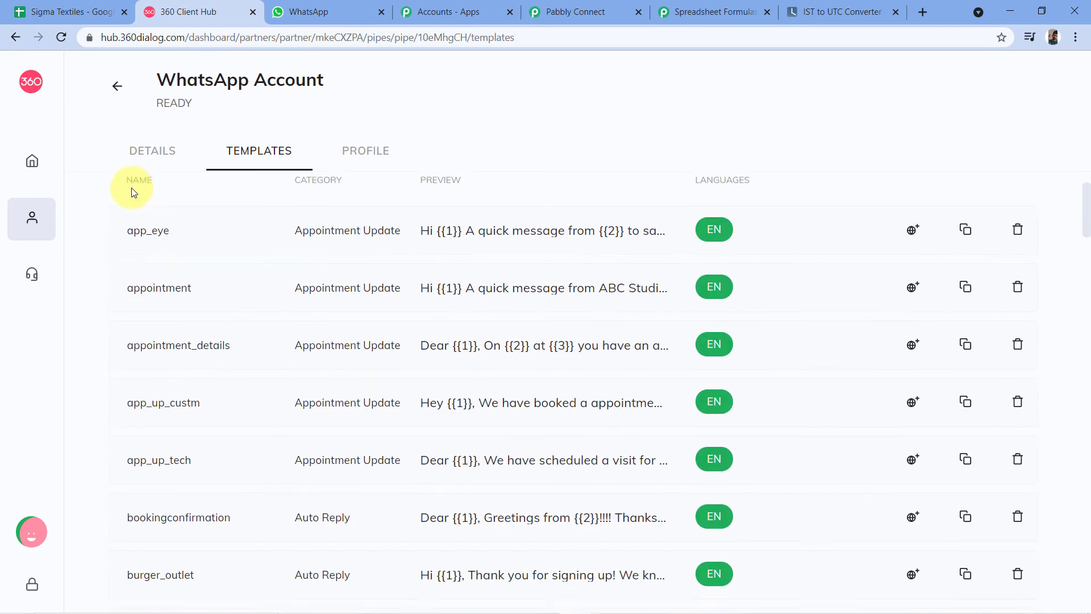
{"action": "scroll", "coordinate": [115, 225], "scroll_direction": "down", "scroll_amount": 10}
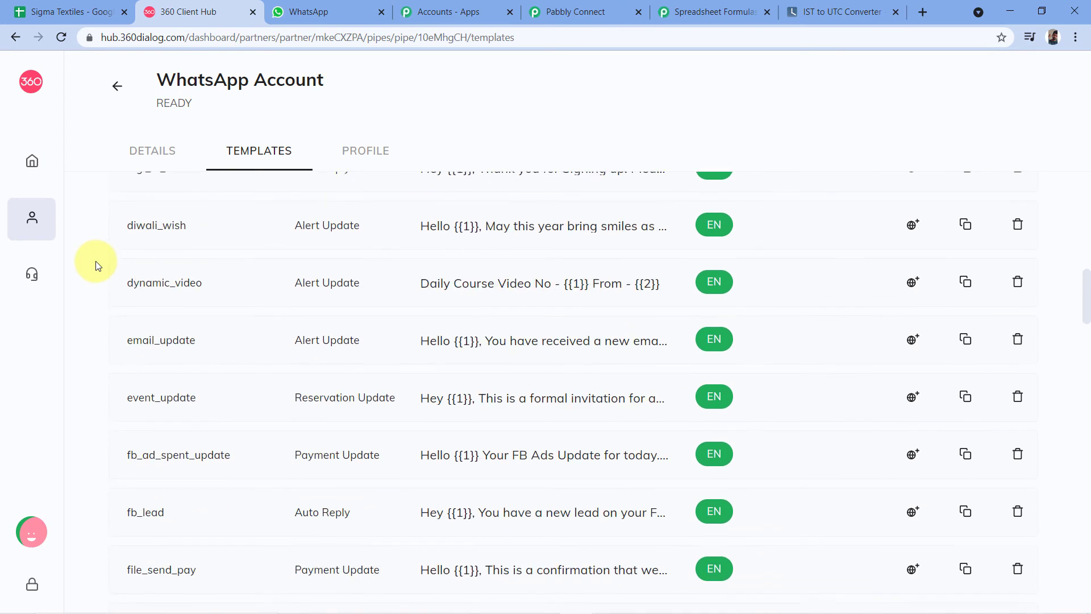
{"action": "scroll", "coordinate": [224, 463], "scroll_direction": "down", "scroll_amount": 4}
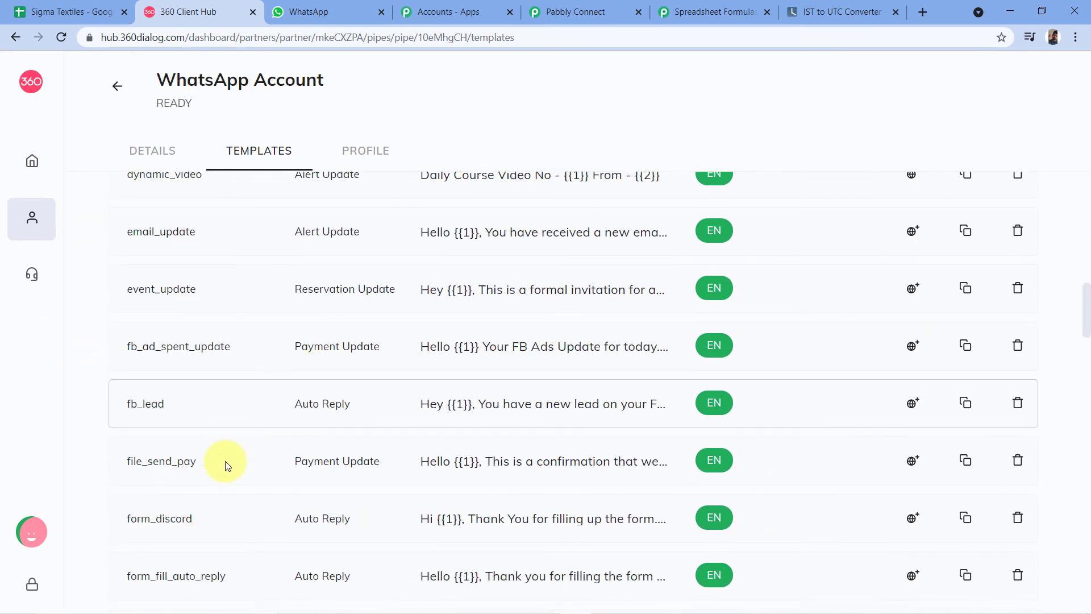
{"action": "left_click", "coordinate": [591, 11]}
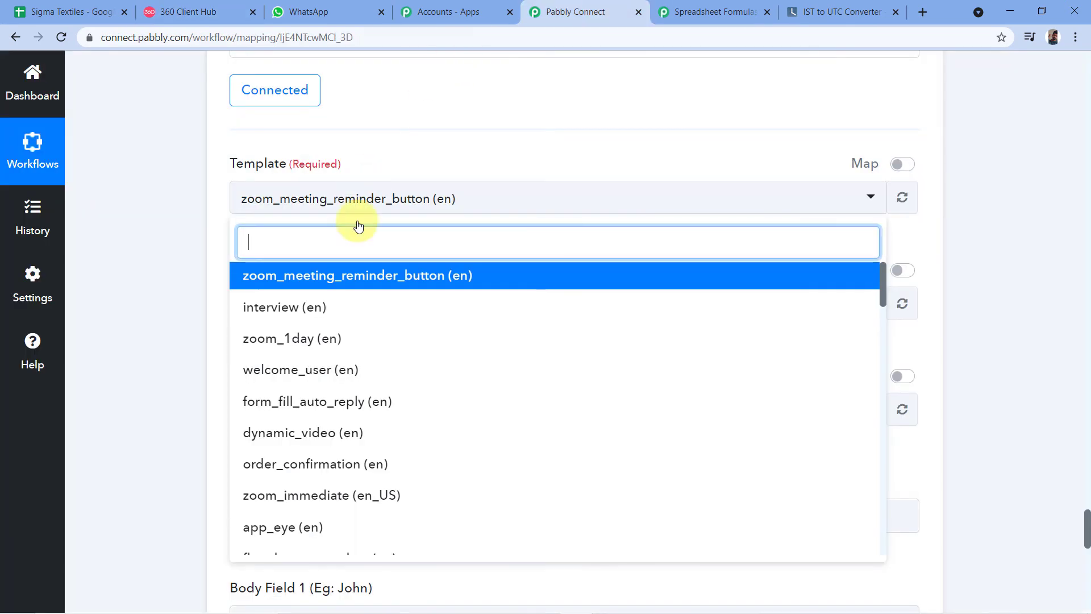
{"action": "left_click", "coordinate": [188, 12]}
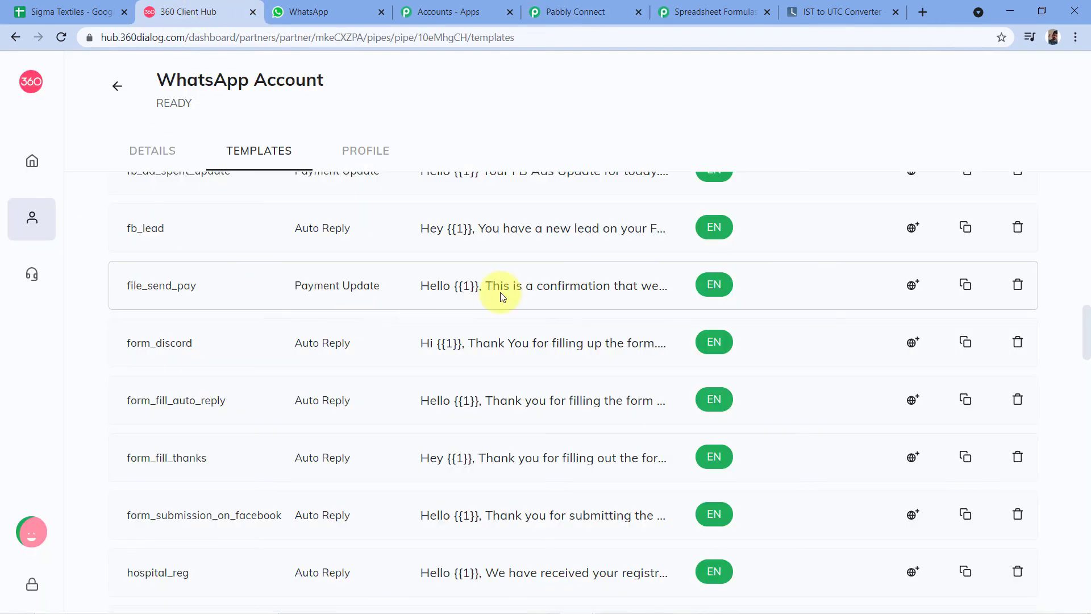
{"action": "scroll", "coordinate": [567, 272], "scroll_direction": "up", "scroll_amount": 9}
{"action": "scroll", "coordinate": [567, 271], "scroll_direction": "up", "scroll_amount": 10}
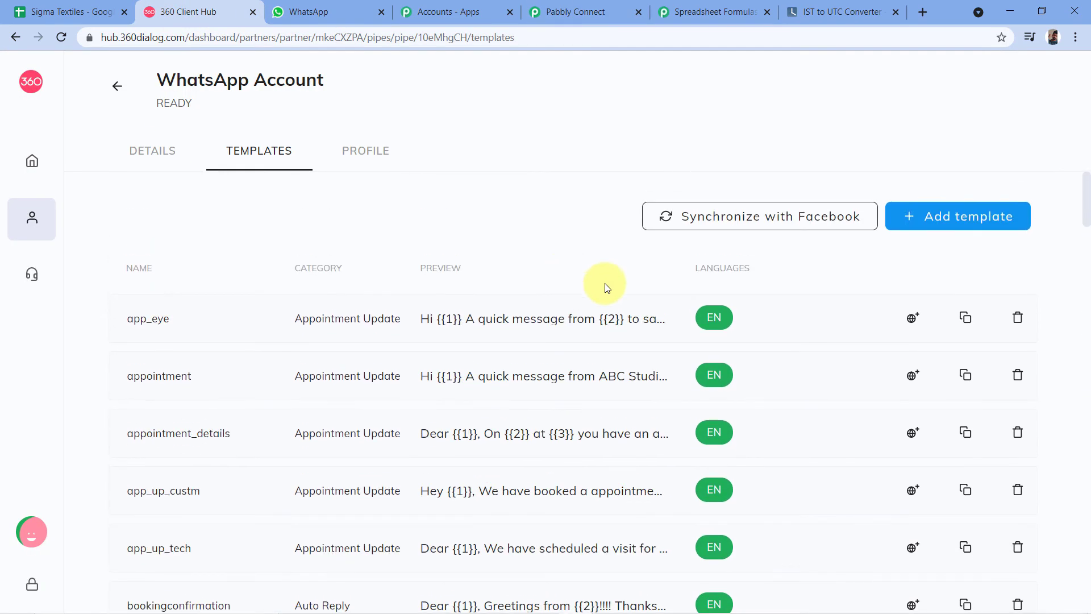
Start a new template to view its name, category, language, template type and body settings, and close it without creating one
{"action": "left_click", "coordinate": [914, 221]}
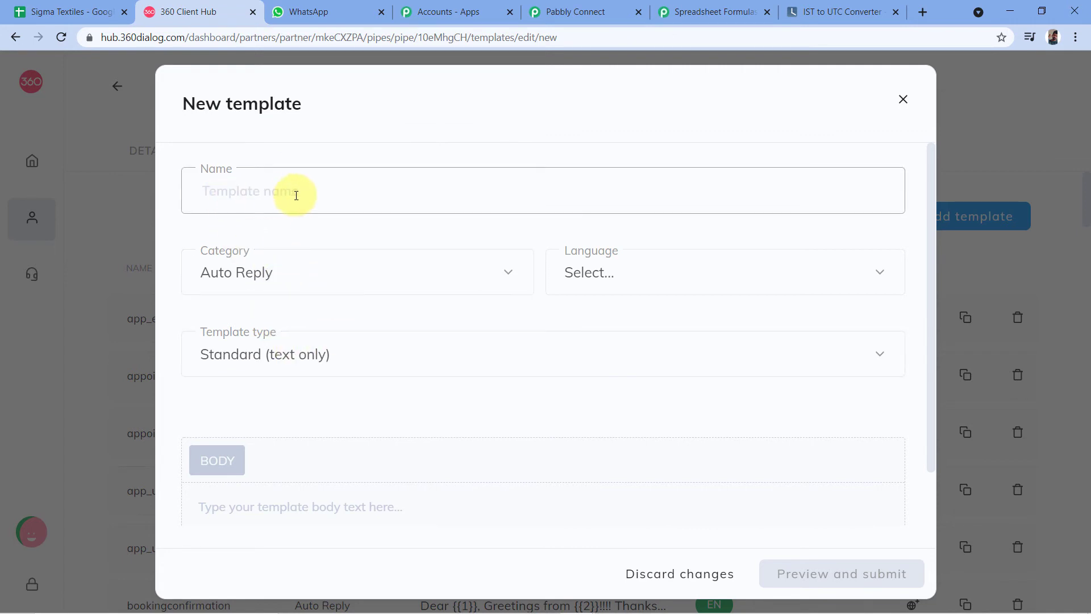
{"action": "left_click", "coordinate": [319, 271]}
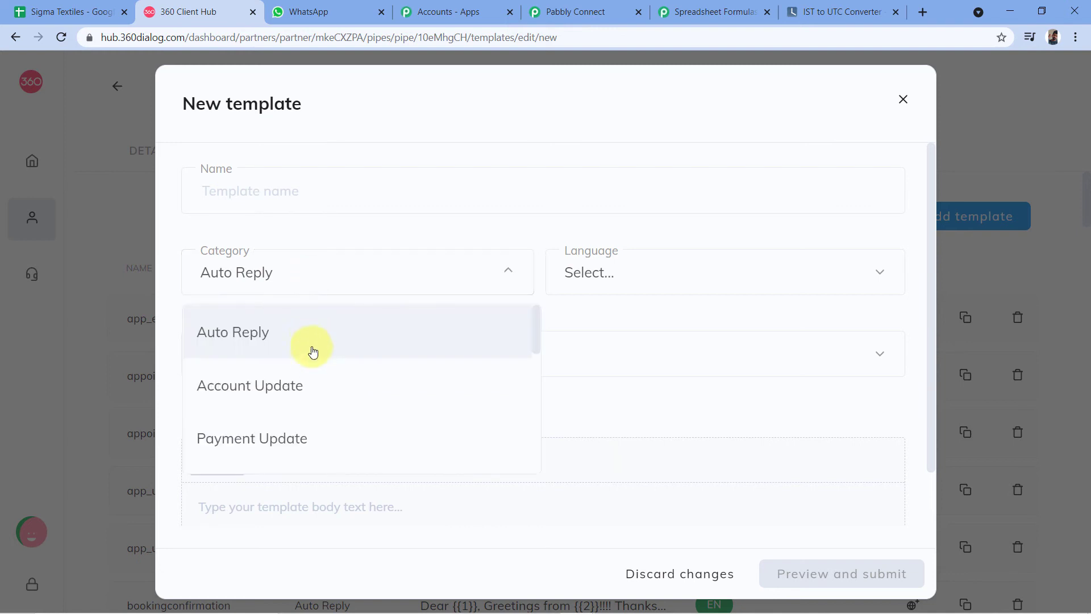
{"action": "left_click", "coordinate": [629, 273]}
{"action": "left_click", "coordinate": [504, 319]}
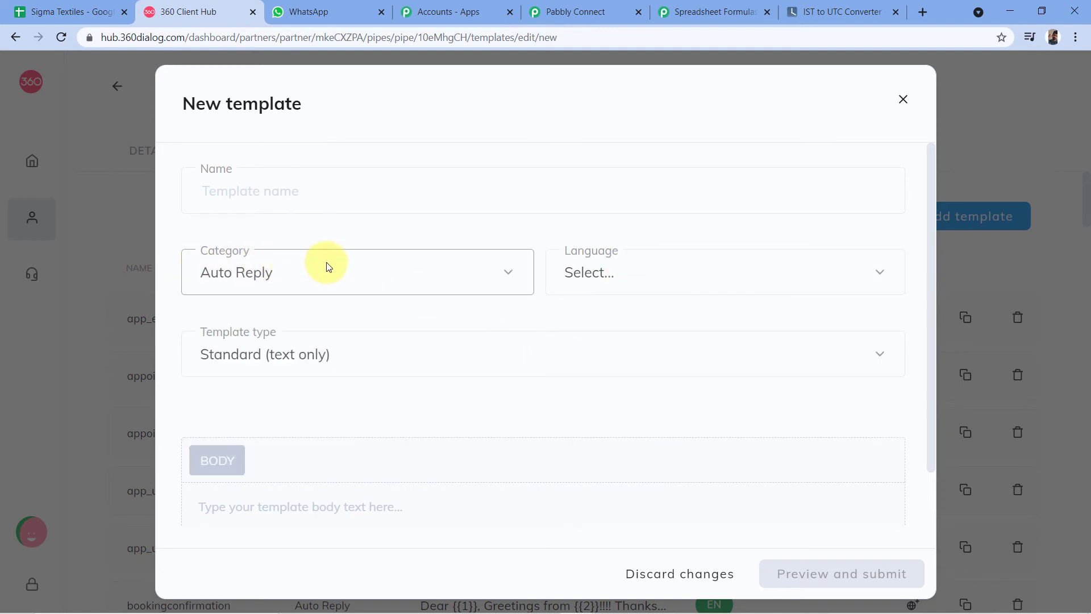
{"action": "scroll", "coordinate": [631, 270], "scroll_direction": "down", "scroll_amount": 1}
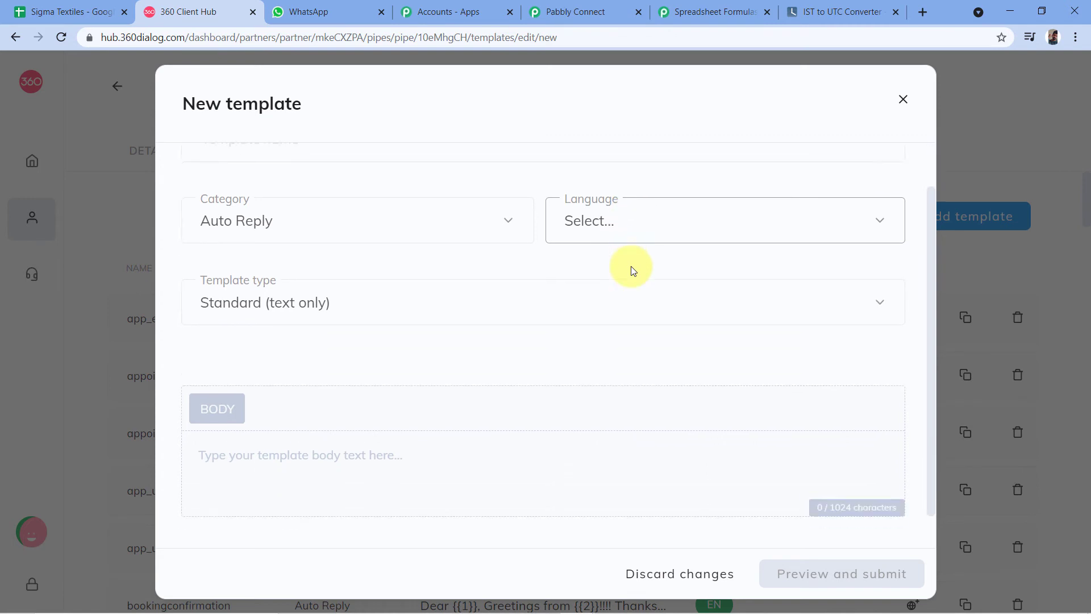
{"action": "left_click", "coordinate": [307, 285]}
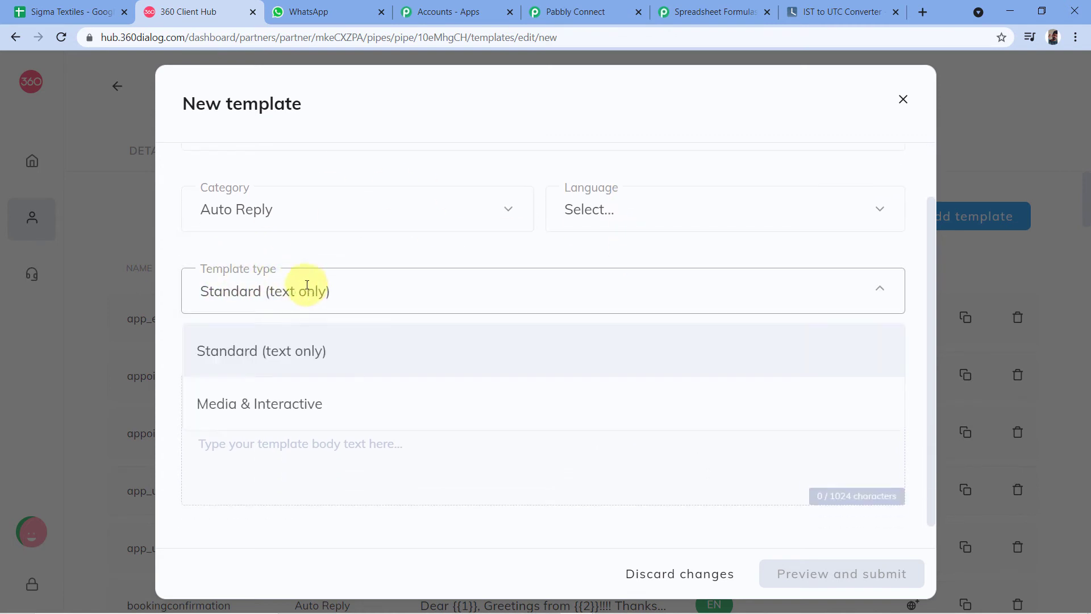
{"action": "left_click", "coordinate": [330, 250]}
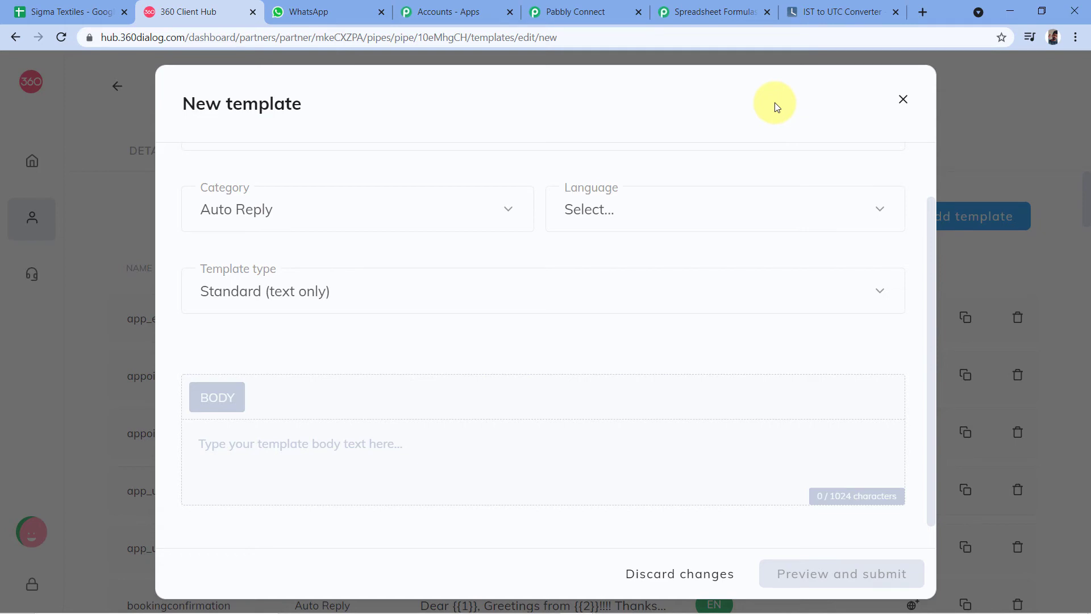
{"action": "left_click", "coordinate": [903, 101]}
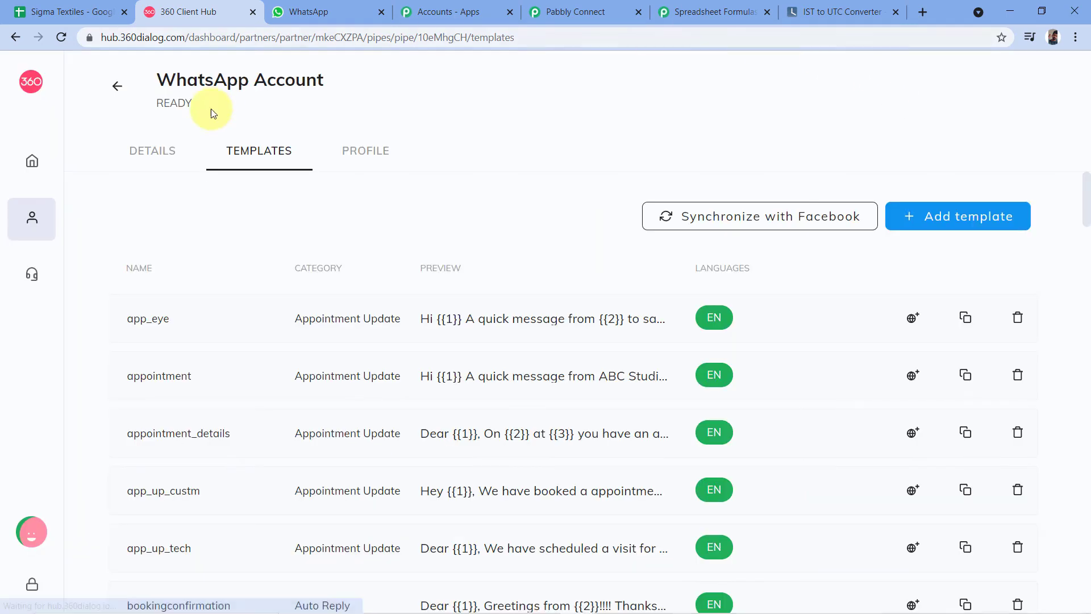
Find the shift_timing template in the account's template list and preview its message and body variables
{"action": "scroll", "coordinate": [114, 231], "scroll_direction": "down", "scroll_amount": 6}
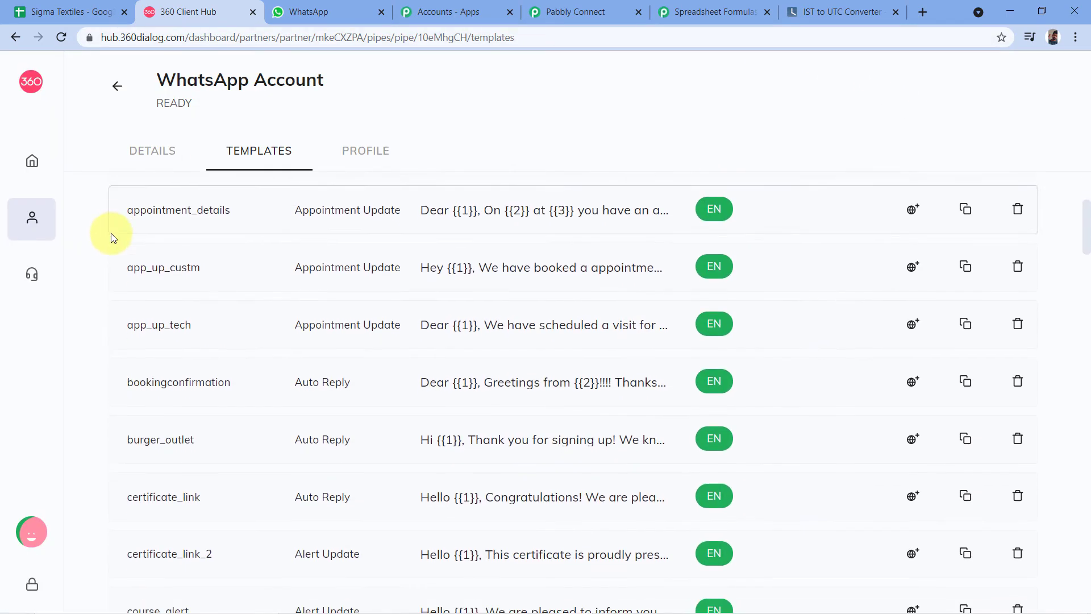
{"action": "scroll", "coordinate": [94, 245], "scroll_direction": "down", "scroll_amount": 15}
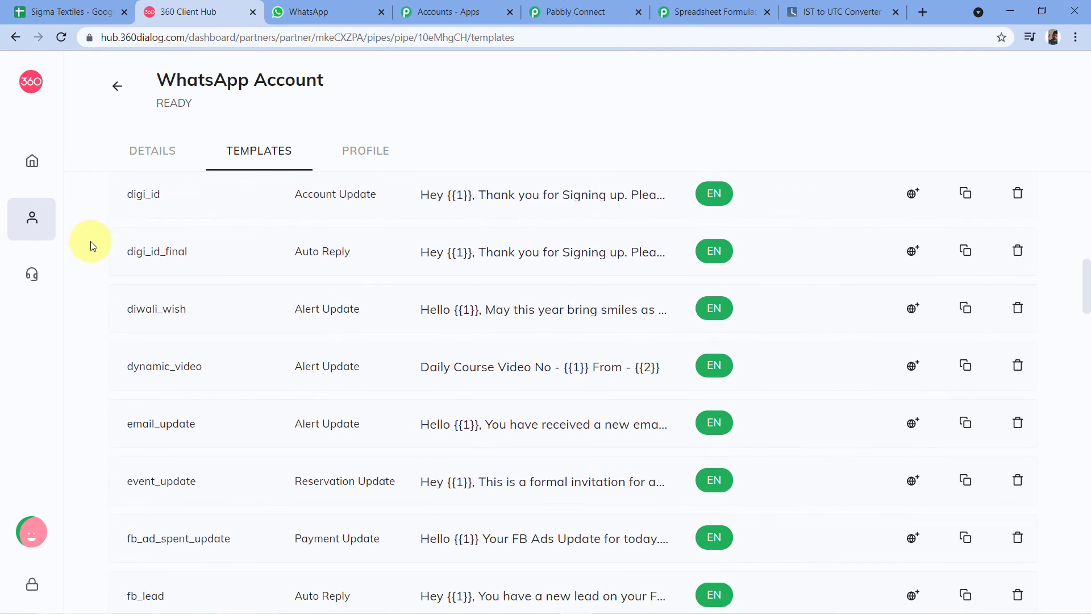
{"action": "scroll", "coordinate": [91, 245], "scroll_direction": "down", "scroll_amount": 11}
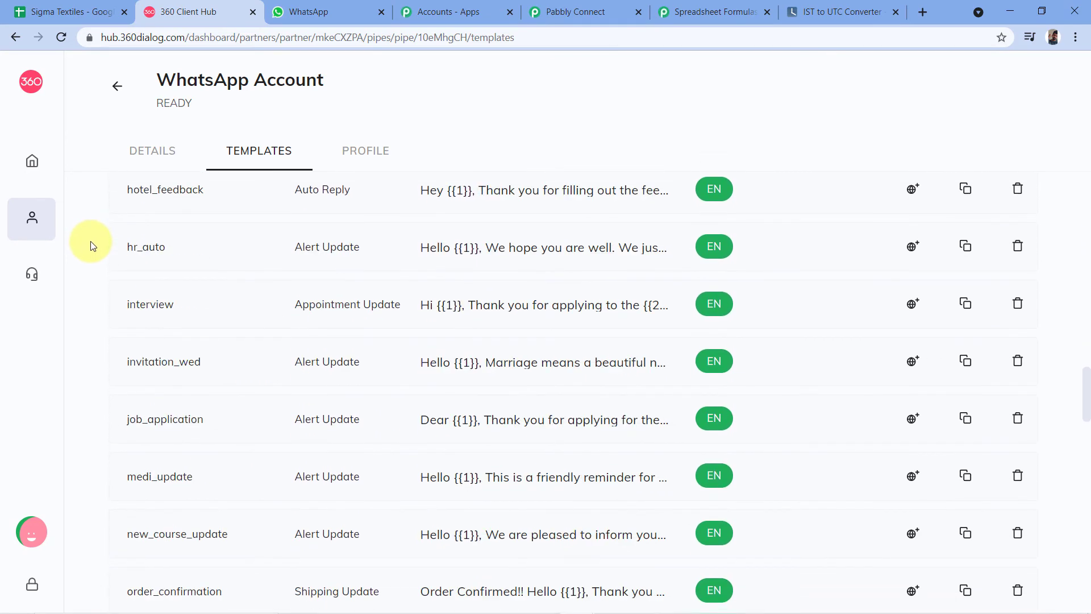
{"action": "scroll", "coordinate": [91, 246], "scroll_direction": "down", "scroll_amount": 6}
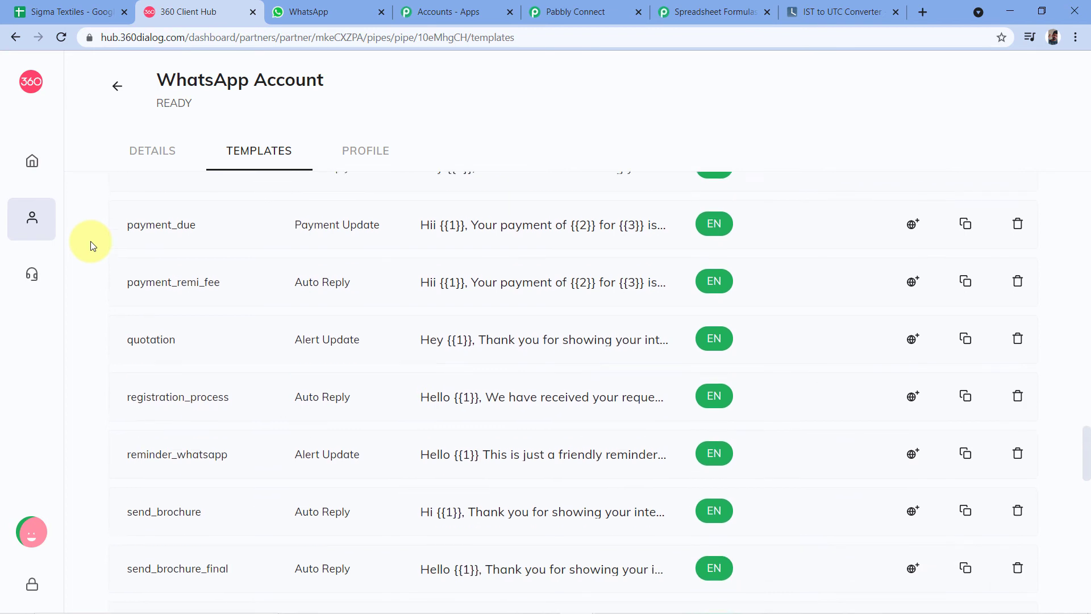
{"action": "scroll", "coordinate": [91, 245], "scroll_direction": "down", "scroll_amount": 3}
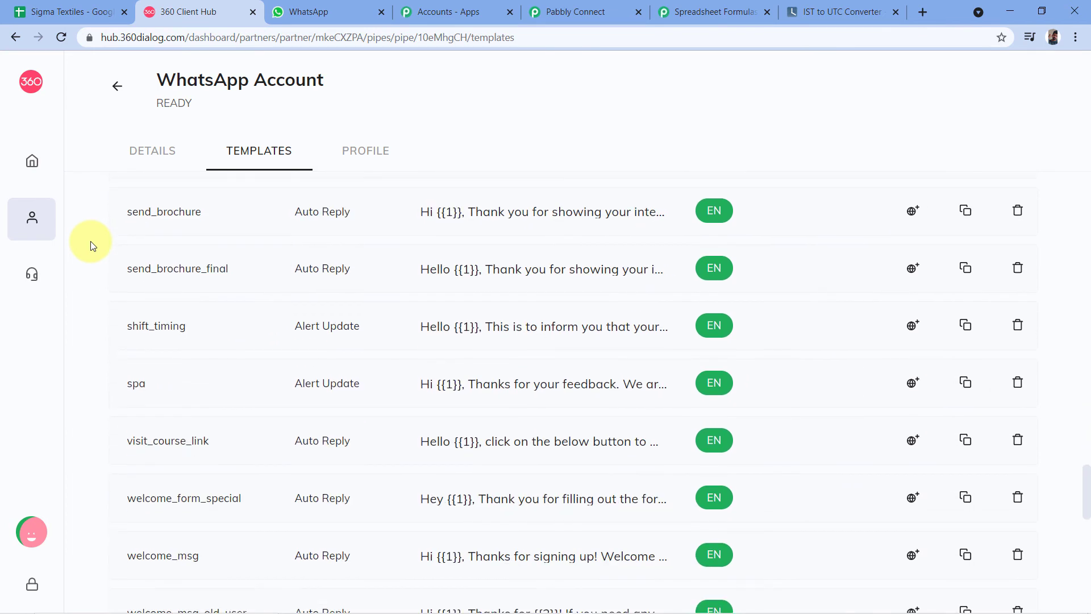
{"action": "scroll", "coordinate": [91, 246], "scroll_direction": "down", "scroll_amount": 1}
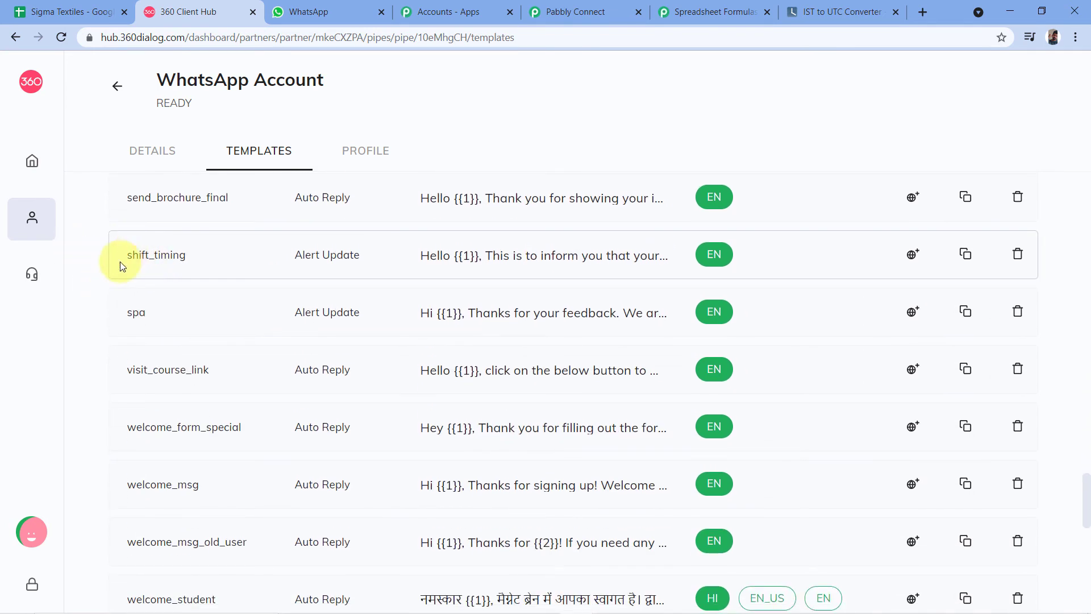
{"action": "left_click", "coordinate": [504, 255]}
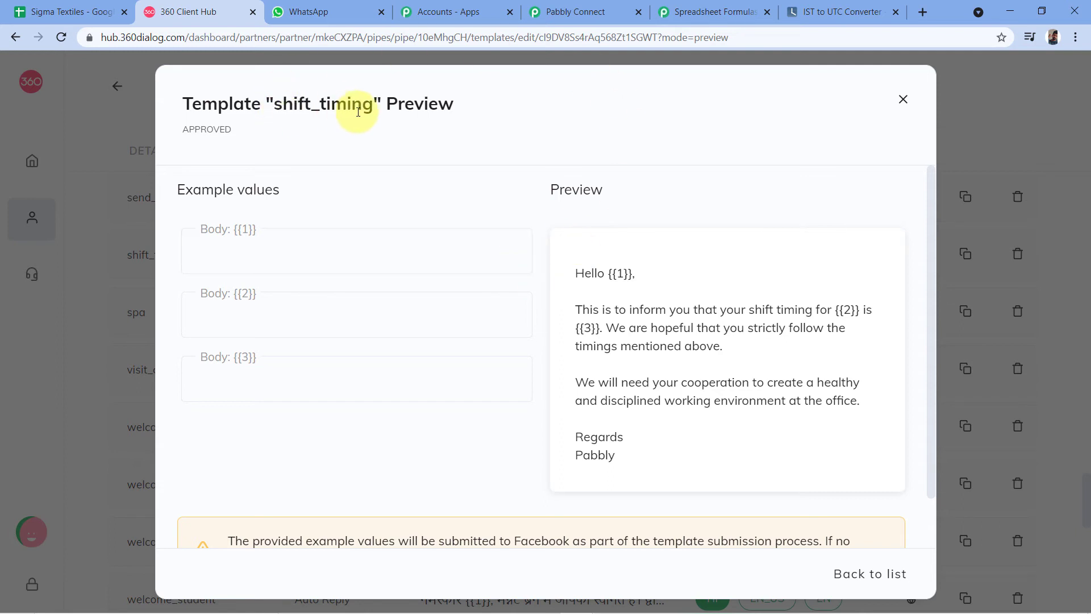
Switch back to Pabbly Connect and select shift_timing (en) as the WhatsApp action's template
{"action": "left_click", "coordinate": [596, 6]}
{"action": "type", "text": "shi"}
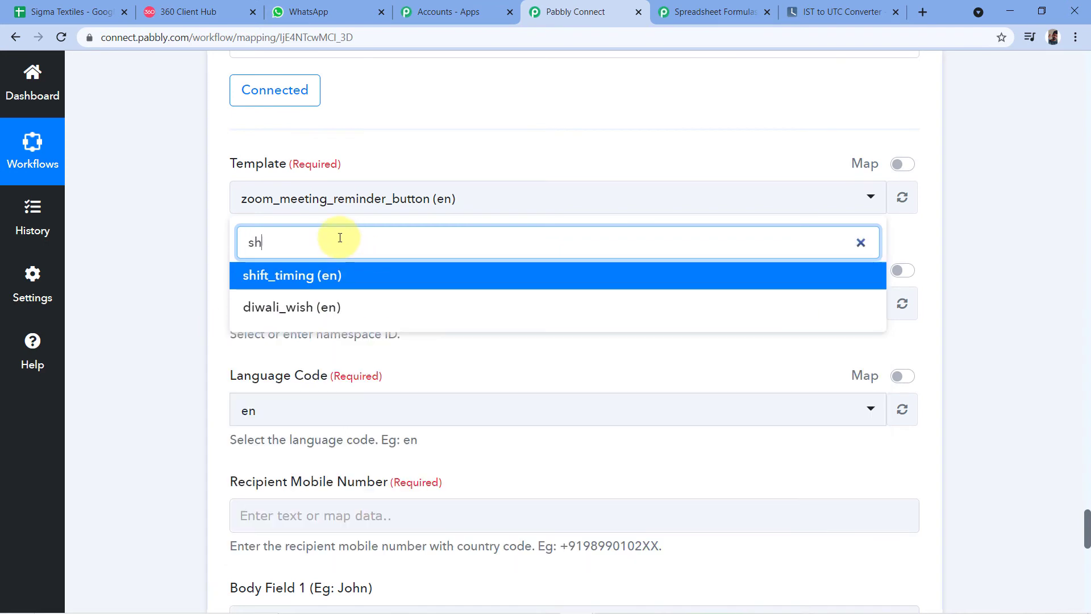
{"action": "left_click", "coordinate": [271, 279]}
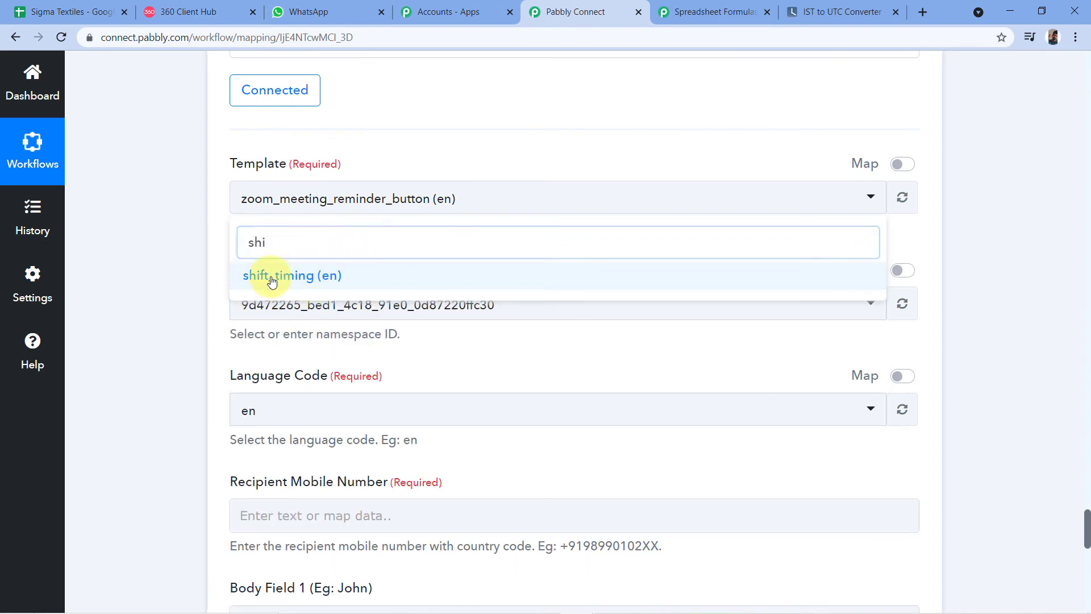
{"action": "left_click", "coordinate": [271, 278]}
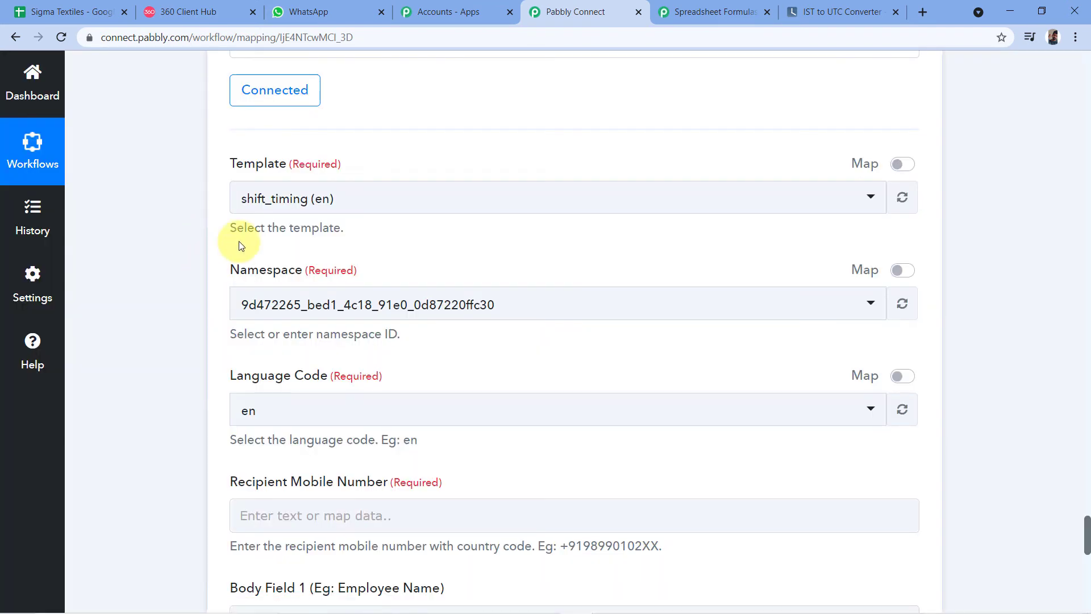
Review the WhatsApp action's template fields and examine the employee's Mobile value in the Iterator response and the Sigma Textiles sheet
{"action": "scroll", "coordinate": [224, 244], "scroll_direction": "down", "scroll_amount": 2}
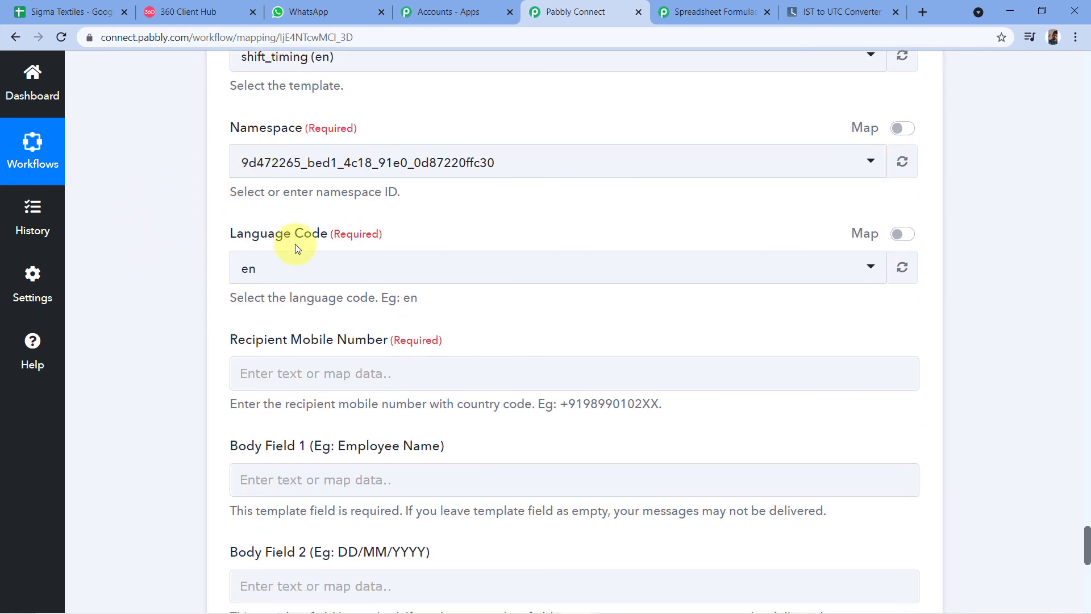
{"action": "scroll", "coordinate": [244, 235], "scroll_direction": "up", "scroll_amount": 1}
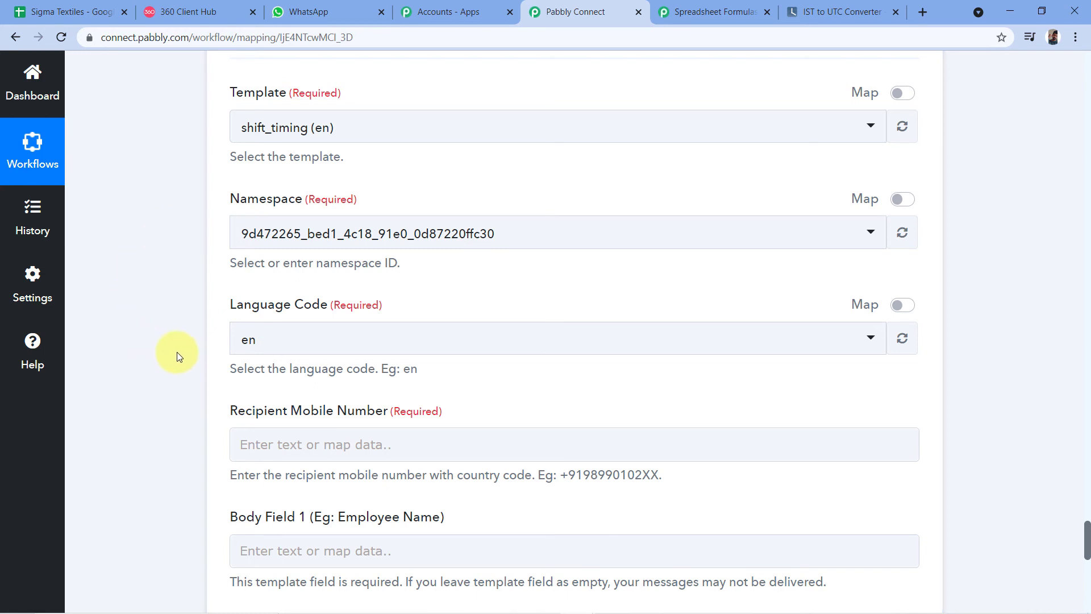
{"action": "scroll", "coordinate": [176, 352], "scroll_direction": "down", "scroll_amount": 1}
{"action": "scroll", "coordinate": [204, 352], "scroll_direction": "down", "scroll_amount": 1}
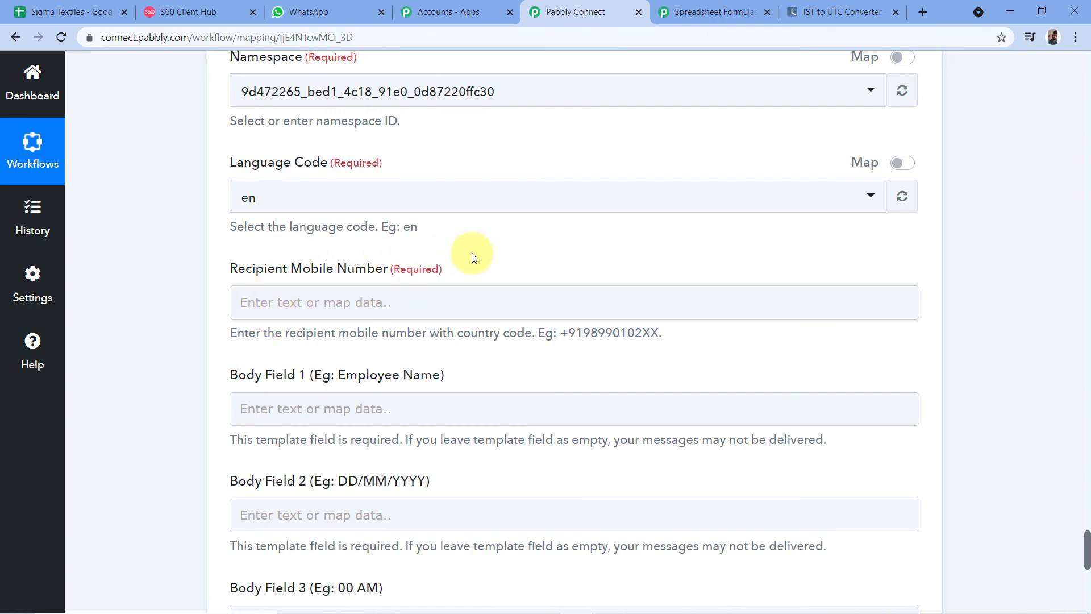
{"action": "scroll", "coordinate": [612, 284], "scroll_direction": "up", "scroll_amount": 7}
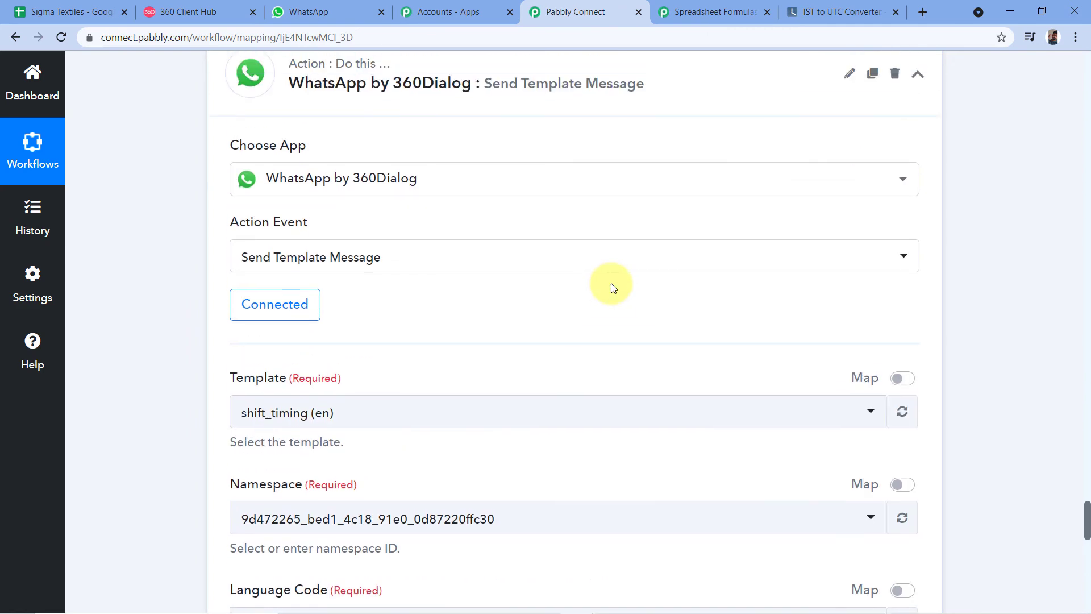
{"action": "scroll", "coordinate": [612, 283], "scroll_direction": "up", "scroll_amount": 20}
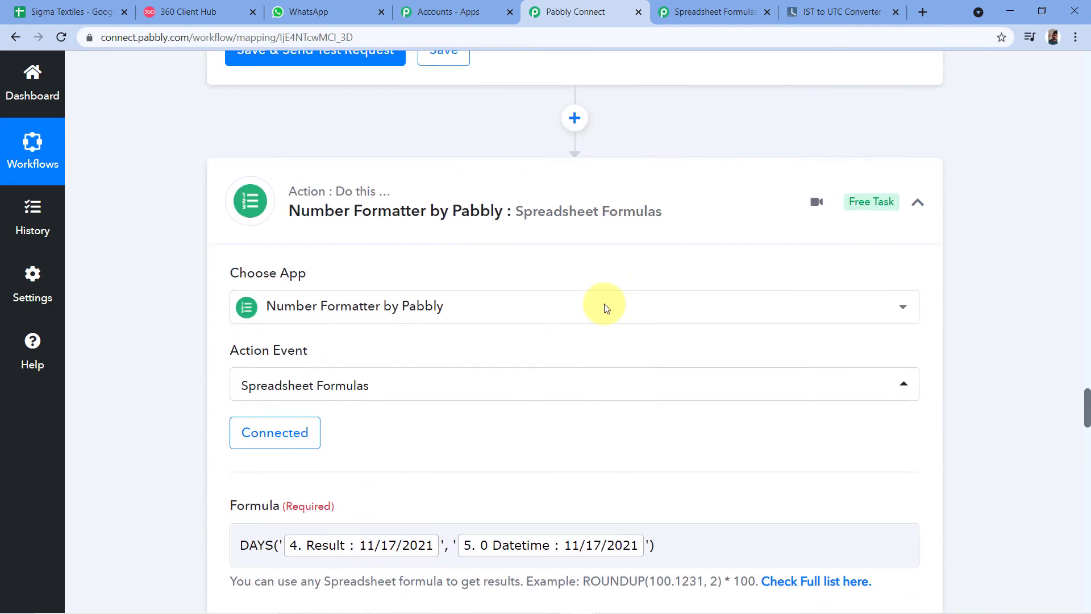
{"action": "scroll", "coordinate": [605, 307], "scroll_direction": "up", "scroll_amount": 20}
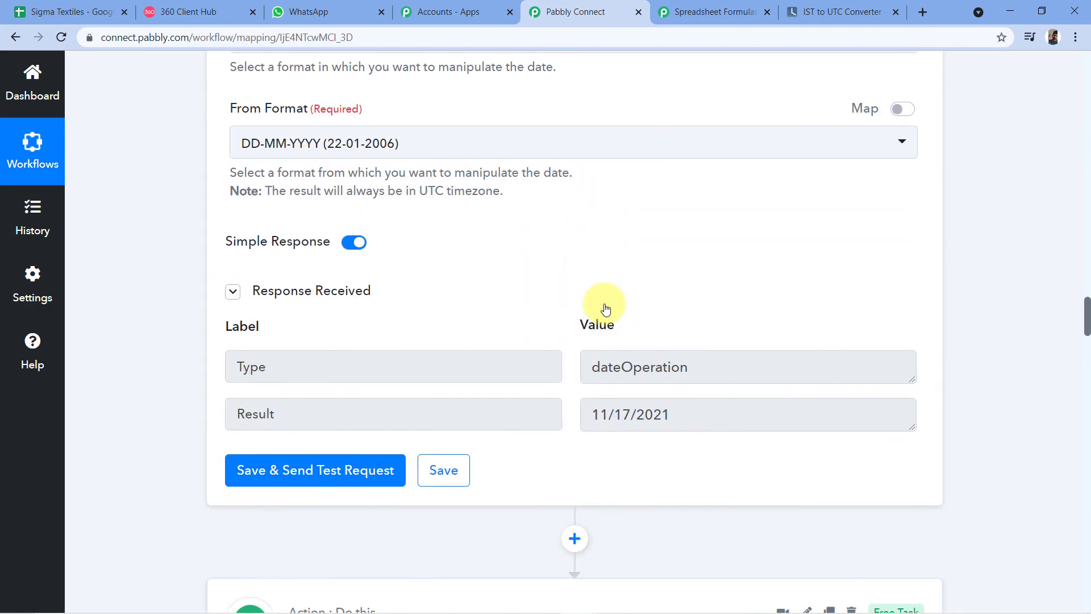
{"action": "scroll", "coordinate": [604, 307], "scroll_direction": "up", "scroll_amount": 20}
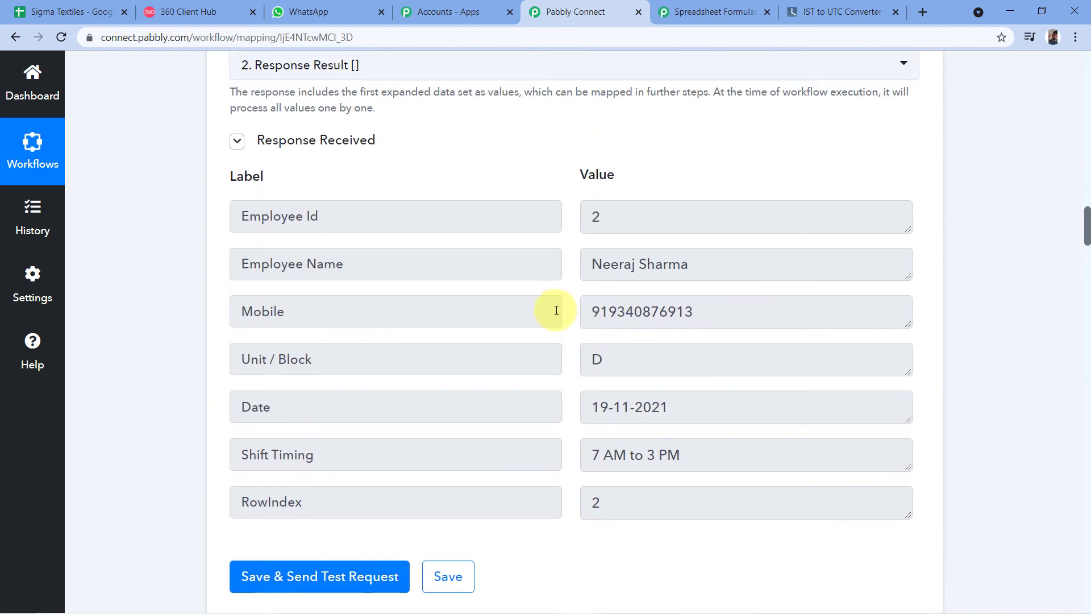
{"action": "left_click", "coordinate": [20, 11]}
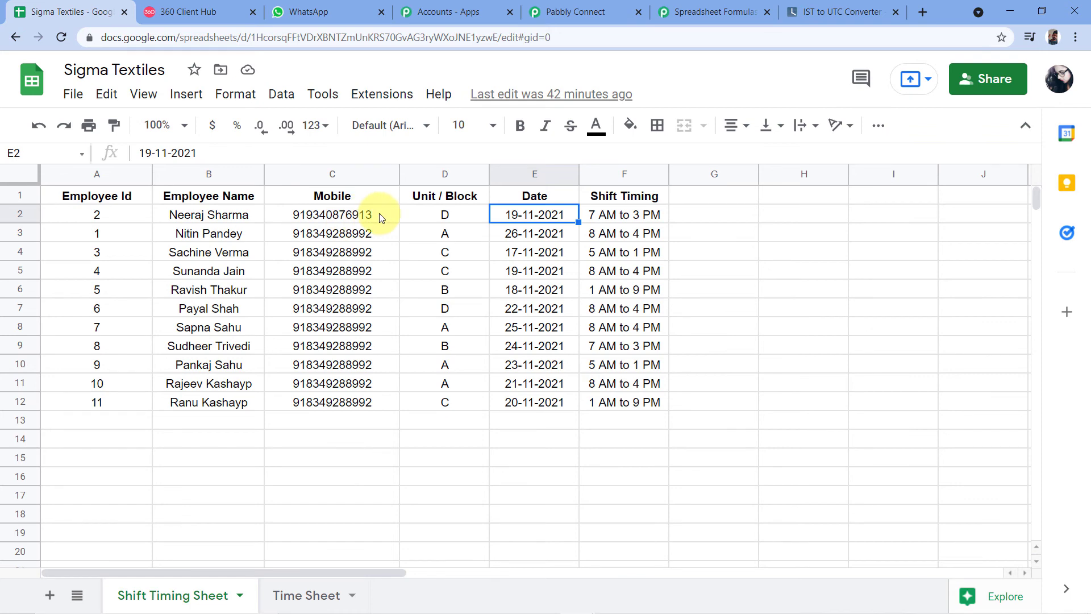
{"action": "left_click", "coordinate": [588, 12]}
{"action": "scroll", "coordinate": [625, 270], "scroll_direction": "down", "scroll_amount": 1}
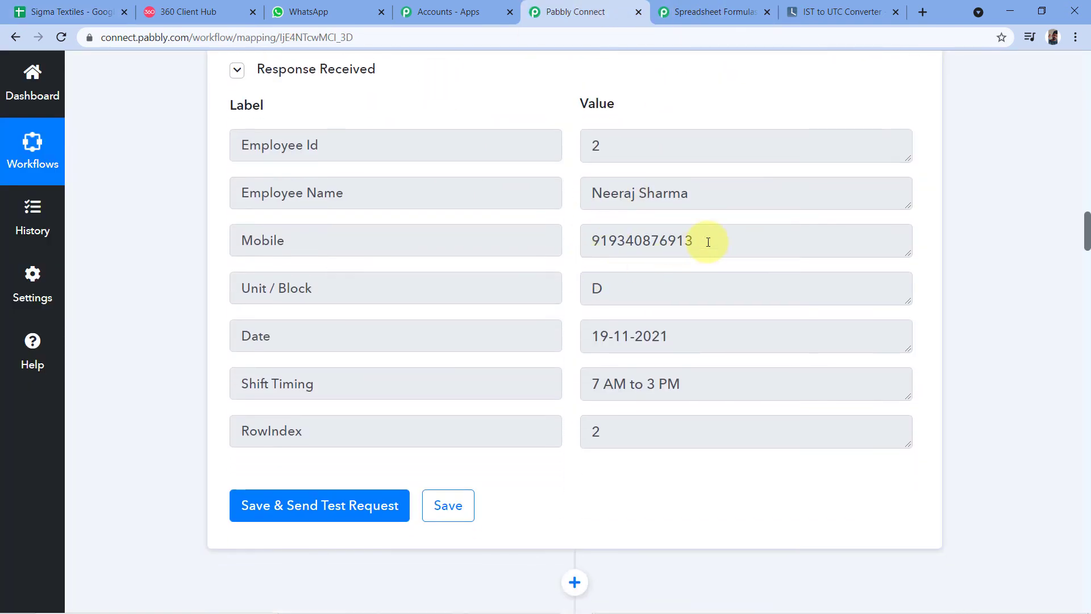
{"action": "left_click_drag", "start_coordinate": [709, 242], "coordinate": [582, 239]}
{"action": "left_click", "coordinate": [555, 251]}
{"action": "left_click_drag", "start_coordinate": [704, 246], "coordinate": [584, 239]}
{"action": "left_click", "coordinate": [565, 227]}
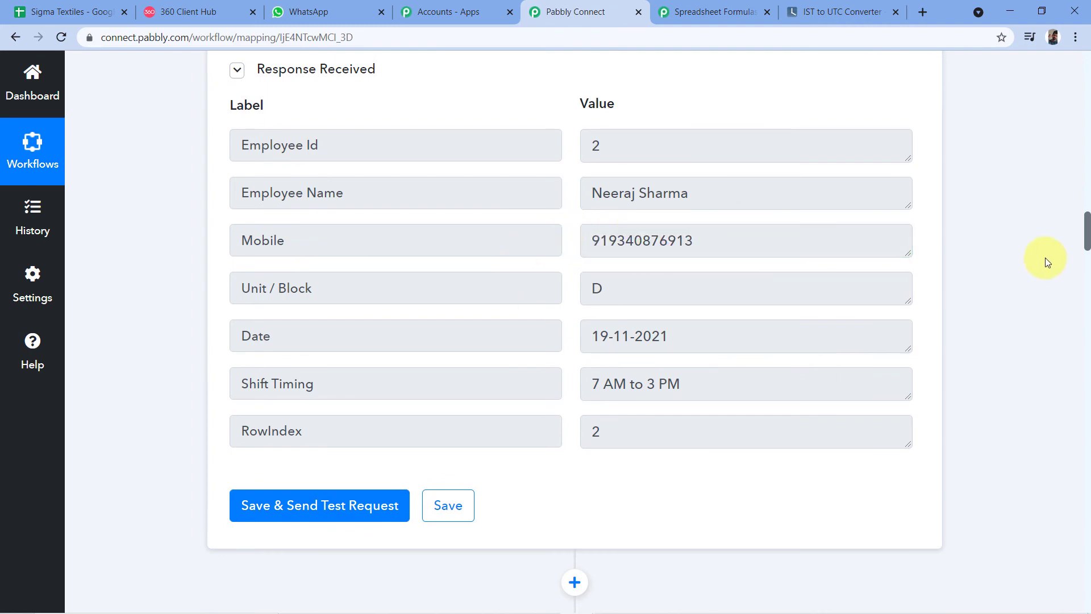
Map the WhatsApp action's Recipient Mobile Number to the Mobile value from the Iterator by Pabbly step
{"action": "scroll", "coordinate": [1045, 257], "scroll_direction": "down", "scroll_amount": 20}
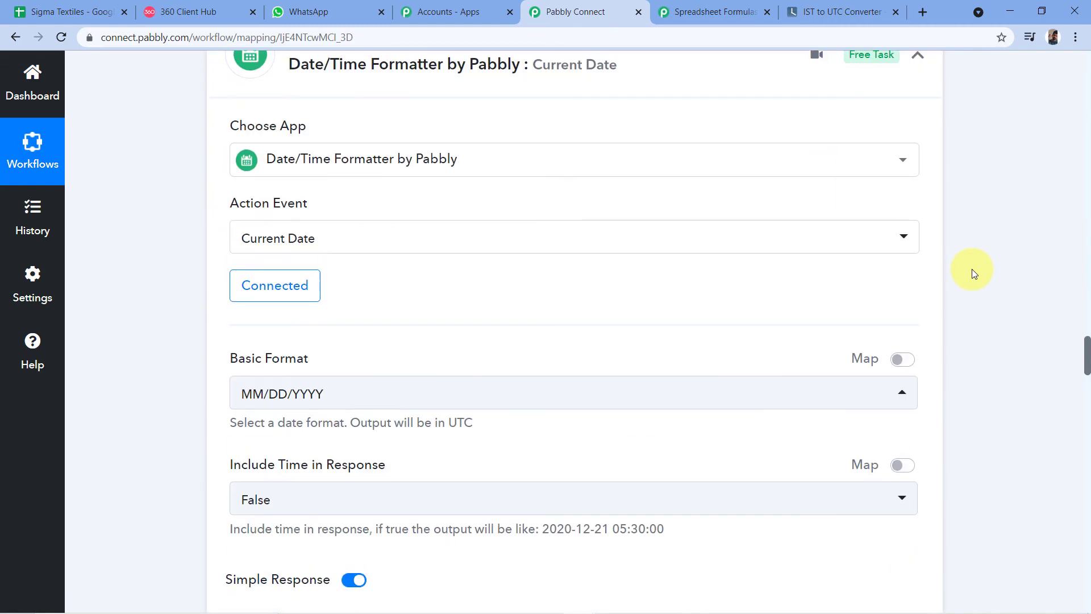
{"action": "scroll", "coordinate": [972, 268], "scroll_direction": "down", "scroll_amount": 20}
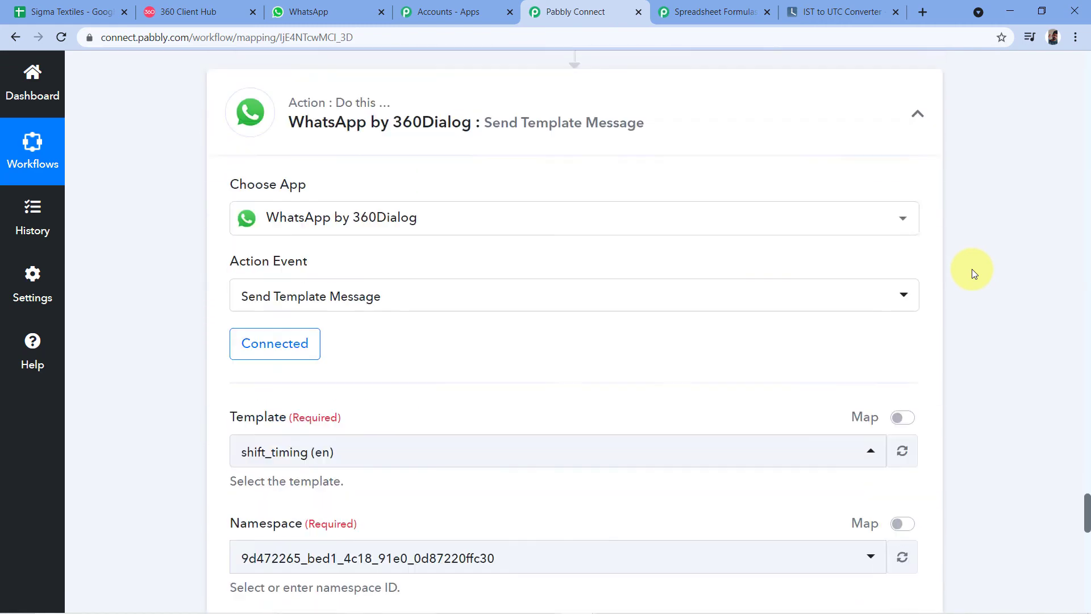
{"action": "scroll", "coordinate": [972, 268], "scroll_direction": "down", "scroll_amount": 10}
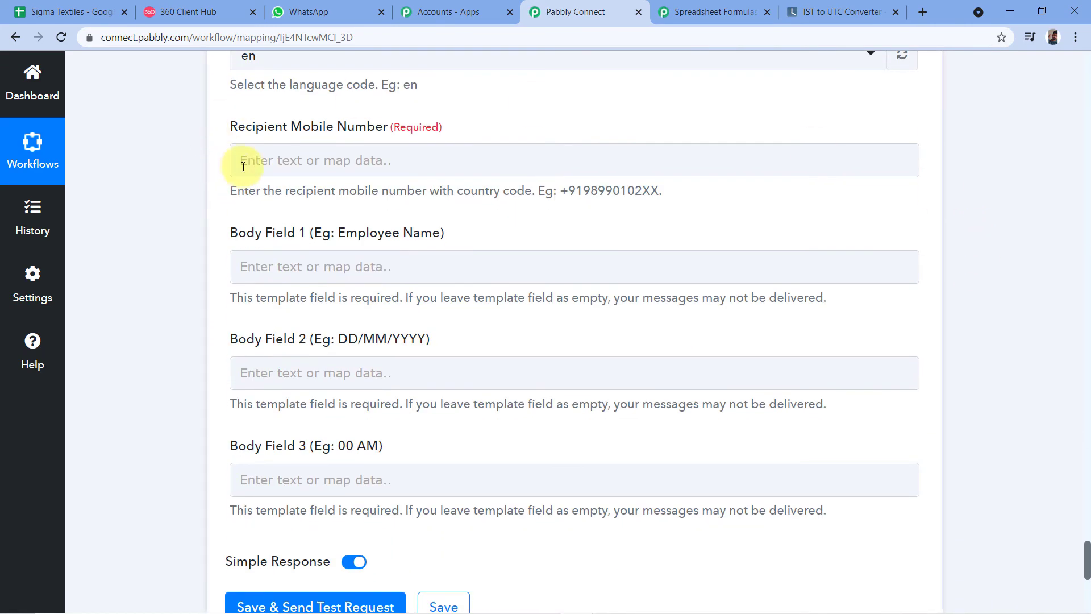
{"action": "left_click", "coordinate": [275, 153]}
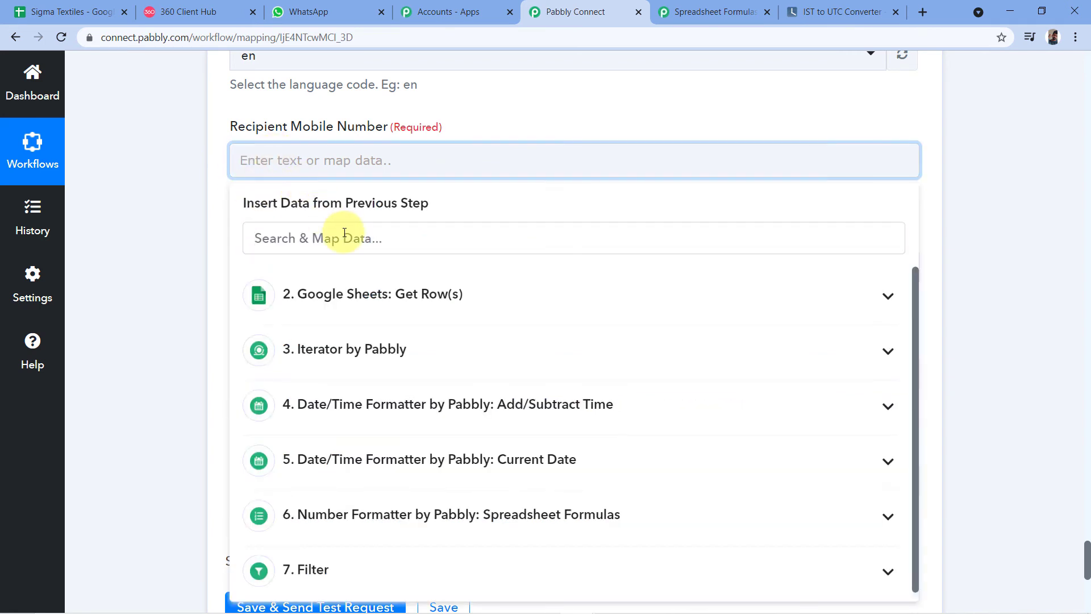
{"action": "left_click", "coordinate": [447, 350]}
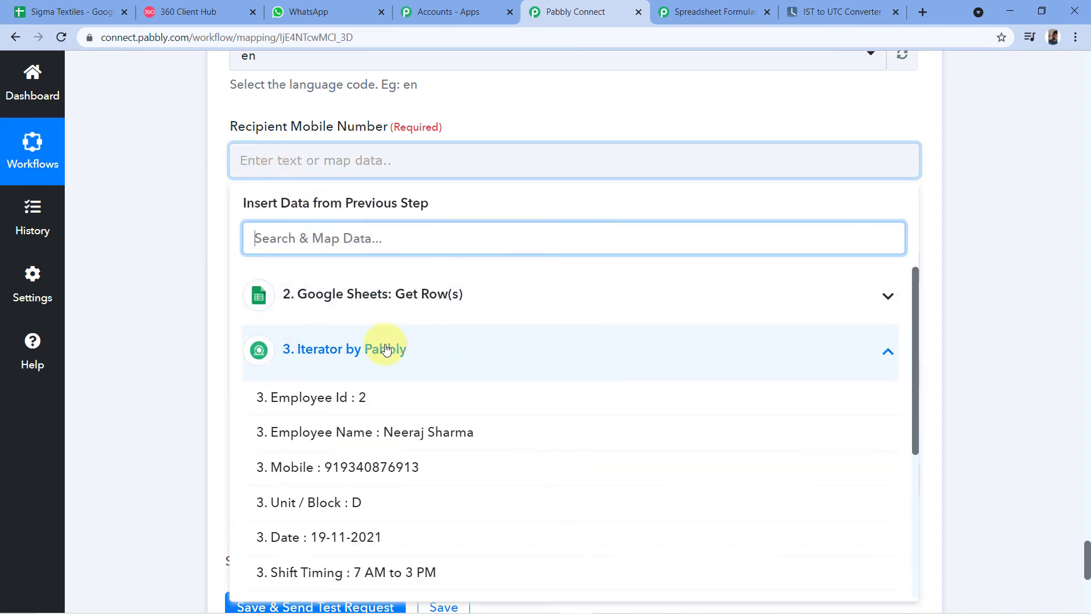
{"action": "left_click", "coordinate": [362, 466]}
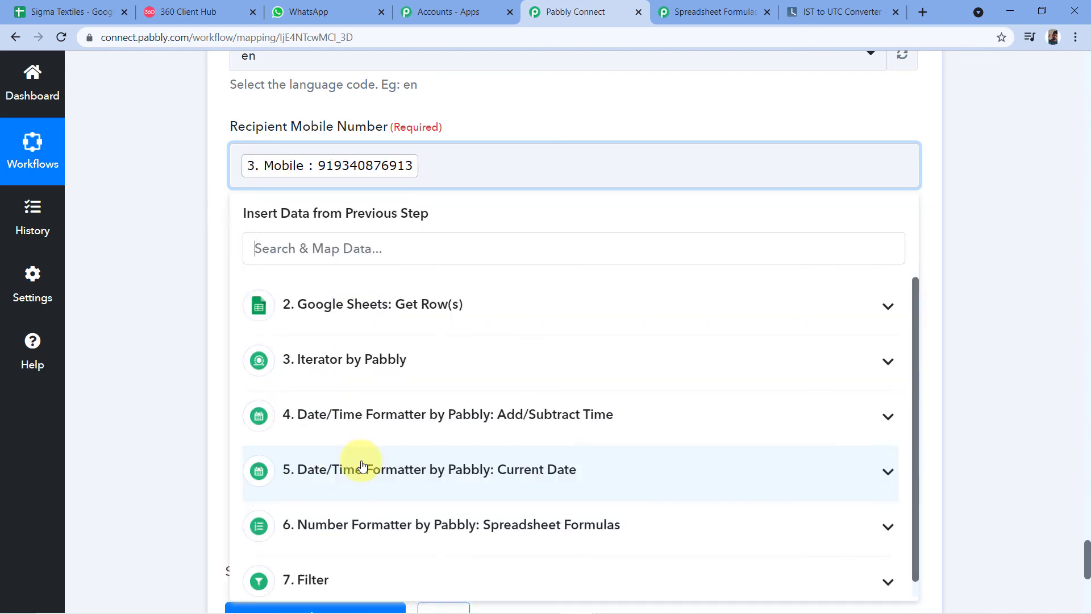
{"action": "left_click", "coordinate": [209, 231]}
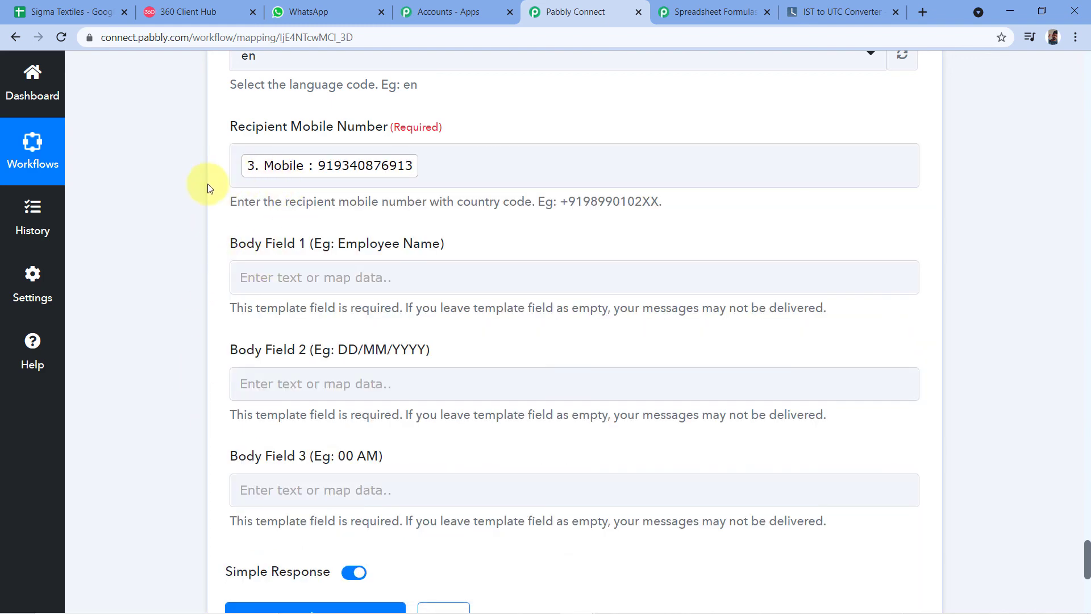
{"action": "left_click", "coordinate": [305, 178]}
{"action": "left_click", "coordinate": [215, 218]}
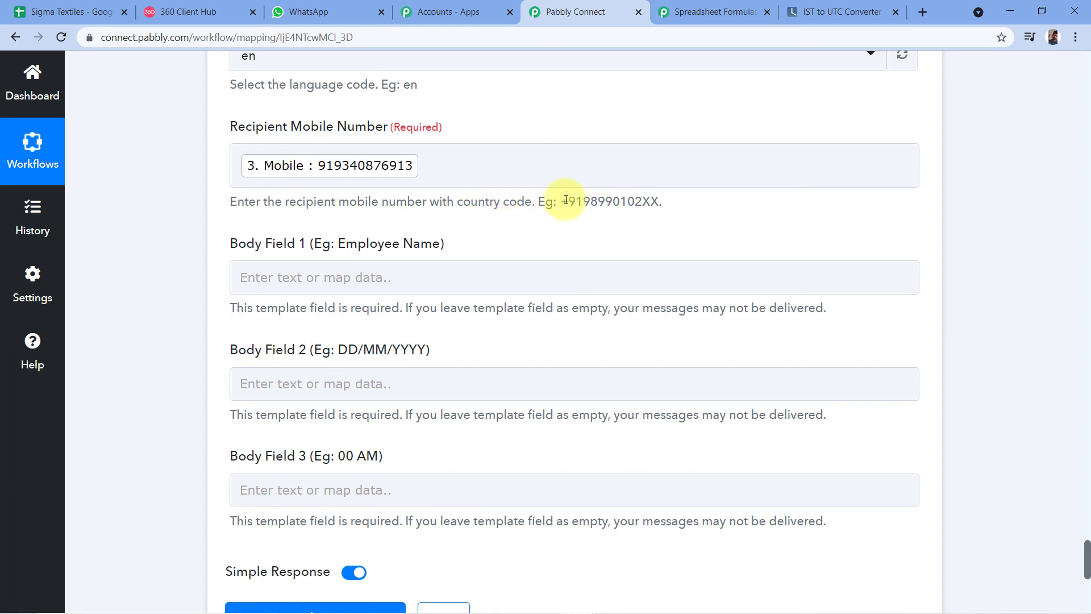
Check the country code format in the example number and add a + before the mapped Mobile value in Recipient Mobile Number
{"action": "left_click_drag", "start_coordinate": [561, 201], "coordinate": [659, 205]}
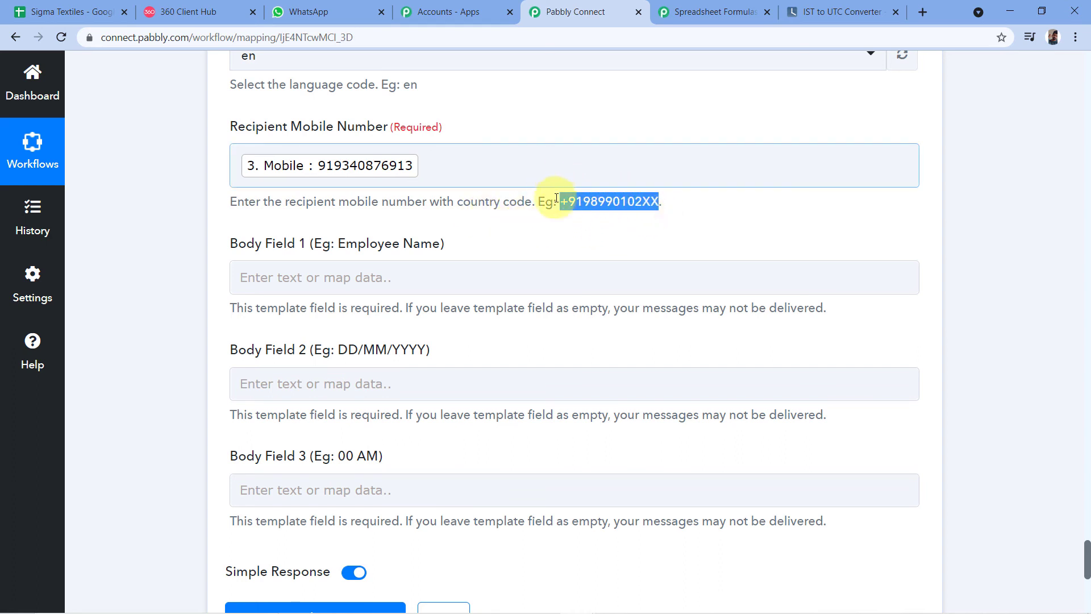
{"action": "left_click", "coordinate": [567, 202]}
{"action": "left_click_drag", "start_coordinate": [562, 201], "coordinate": [585, 202]}
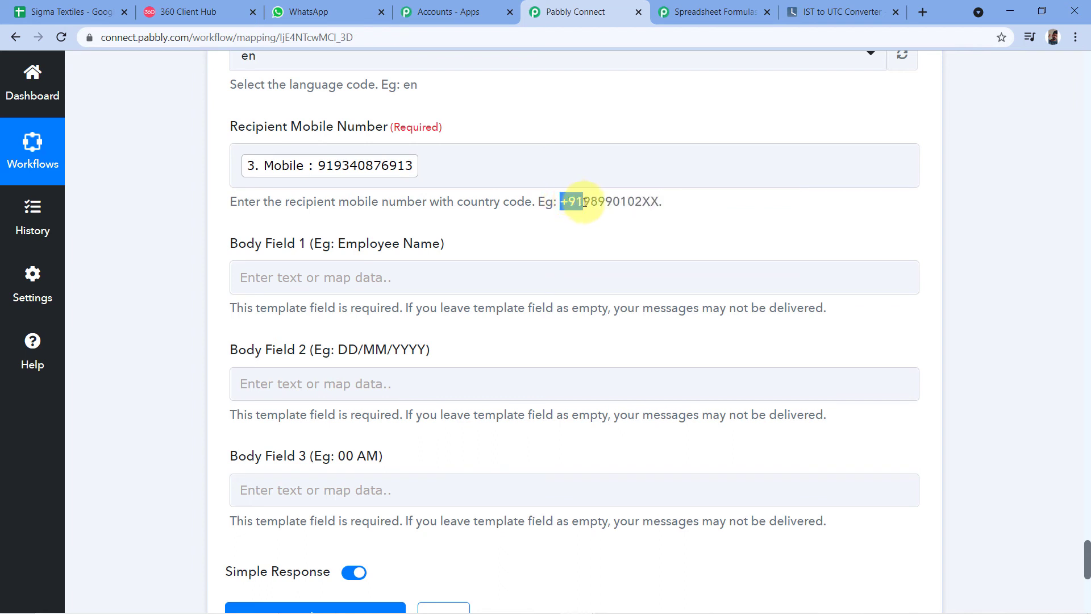
{"action": "left_click", "coordinate": [539, 228]}
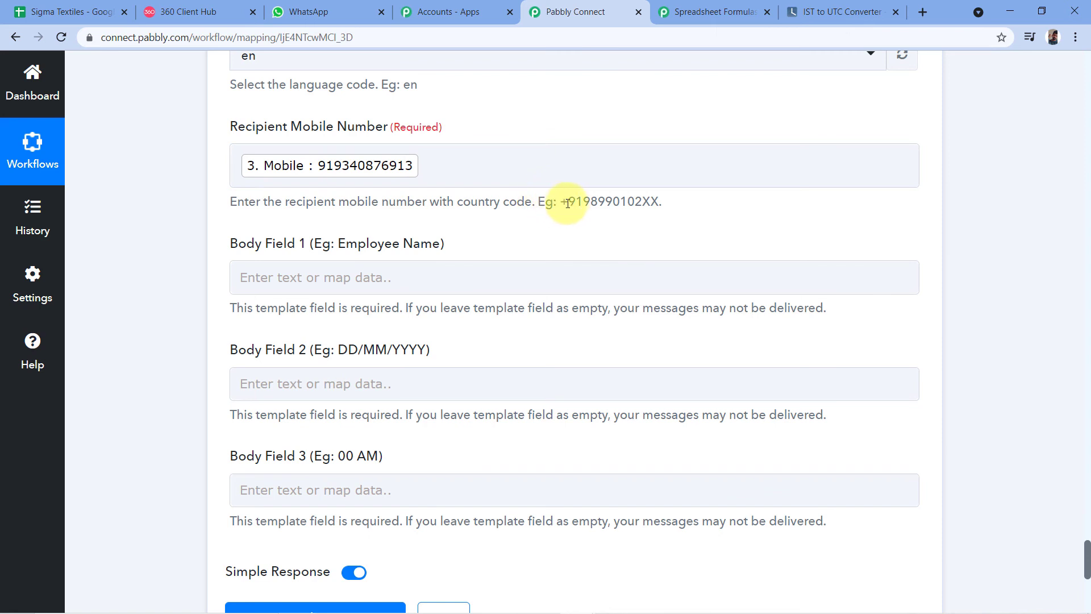
{"action": "left_click_drag", "start_coordinate": [561, 203], "coordinate": [569, 204]}
{"action": "left_click", "coordinate": [455, 216]}
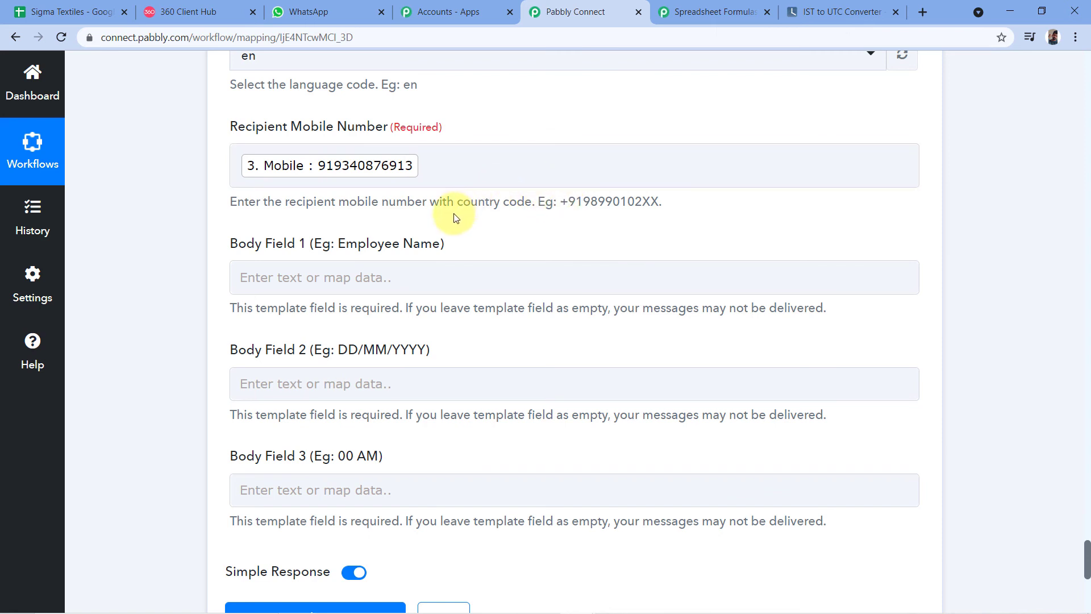
{"action": "left_click", "coordinate": [232, 166]}
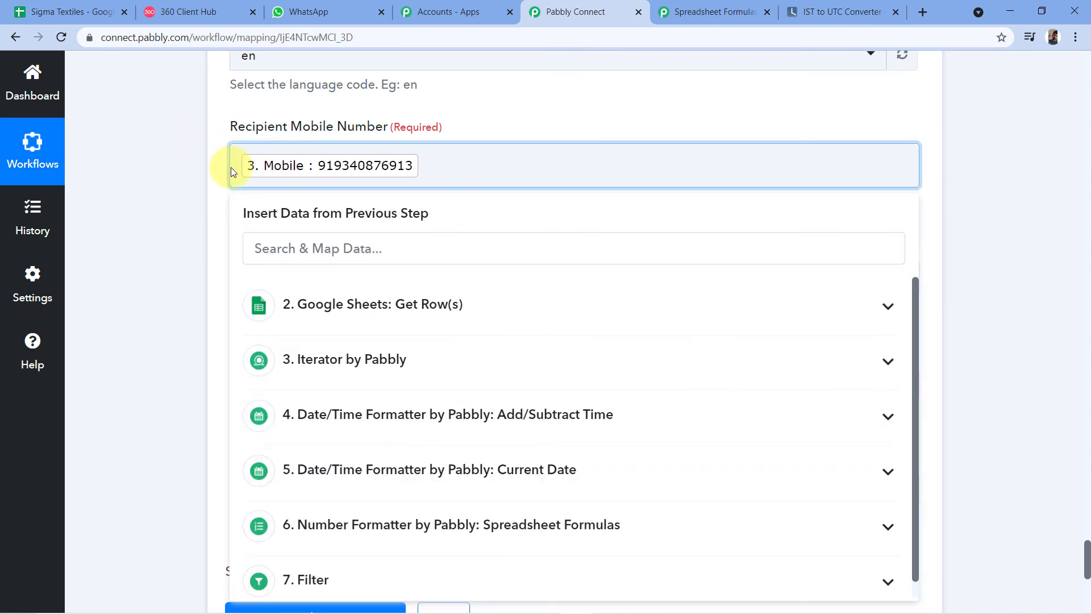
{"action": "type", "text": "+"}
{"action": "left_click", "coordinate": [214, 204]}
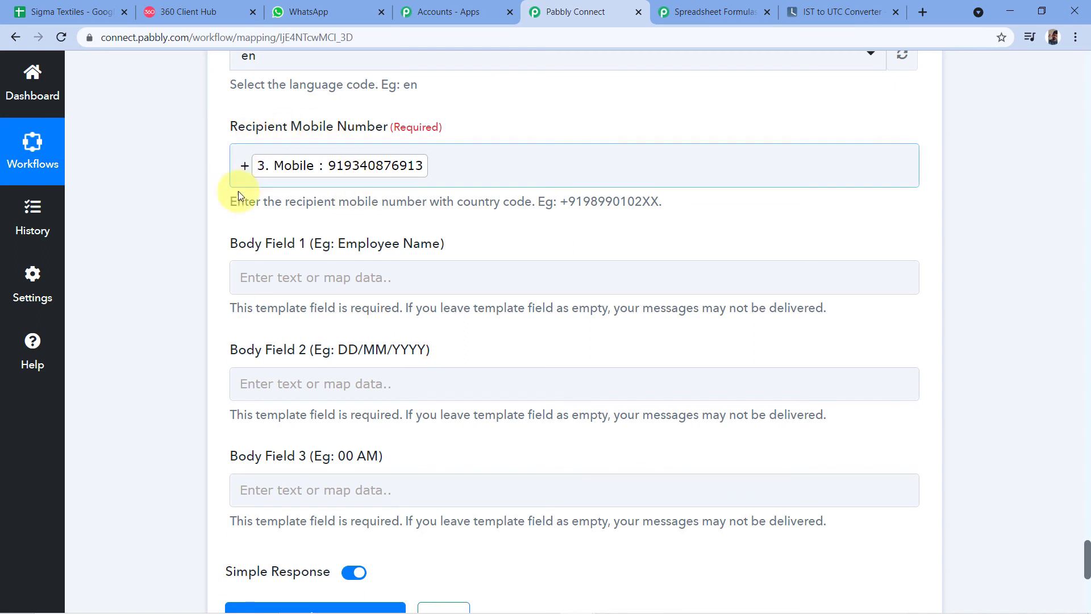
Check variable {{1}} in the 360 Client Hub shift_timing preview and map Body Field 1 in Pabbly Connect to the Iterator's Employee Name
{"action": "scroll", "coordinate": [177, 163], "scroll_direction": "down", "scroll_amount": 2}
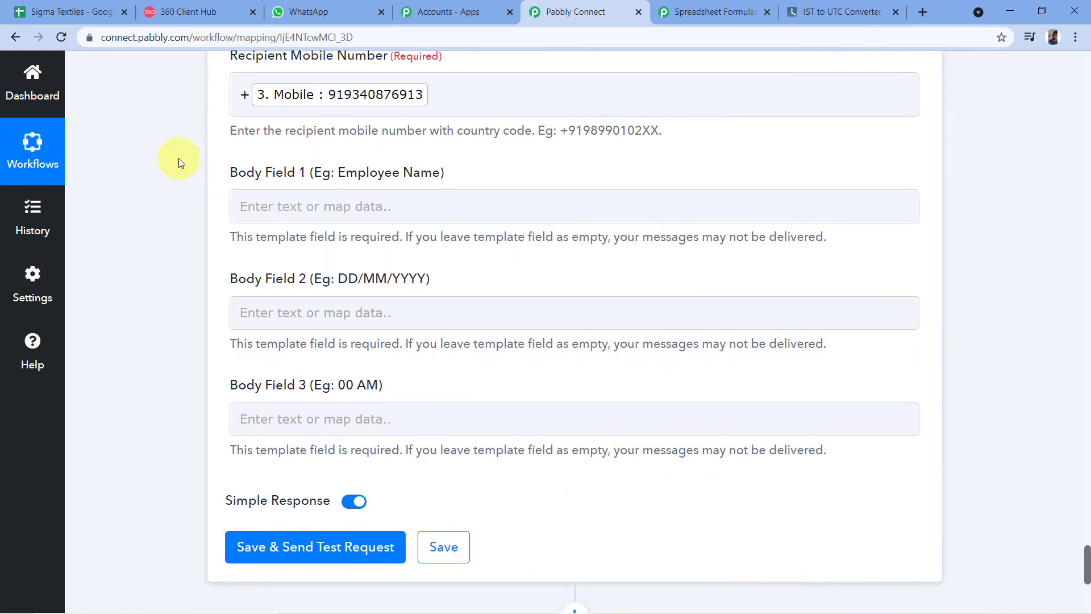
{"action": "scroll", "coordinate": [177, 184], "scroll_direction": "up", "scroll_amount": 1}
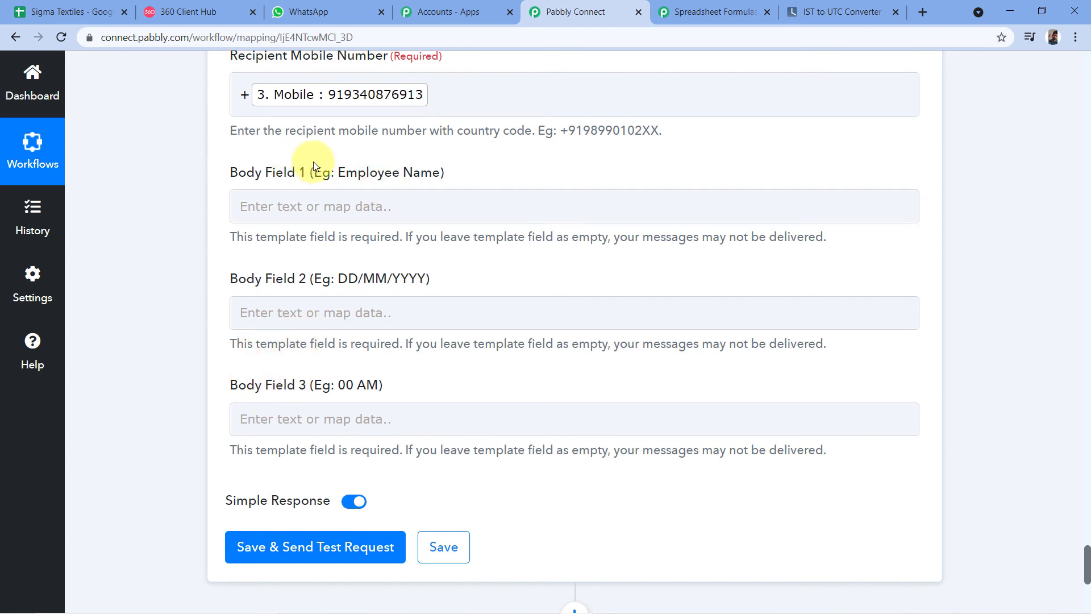
{"action": "left_click", "coordinate": [196, 12]}
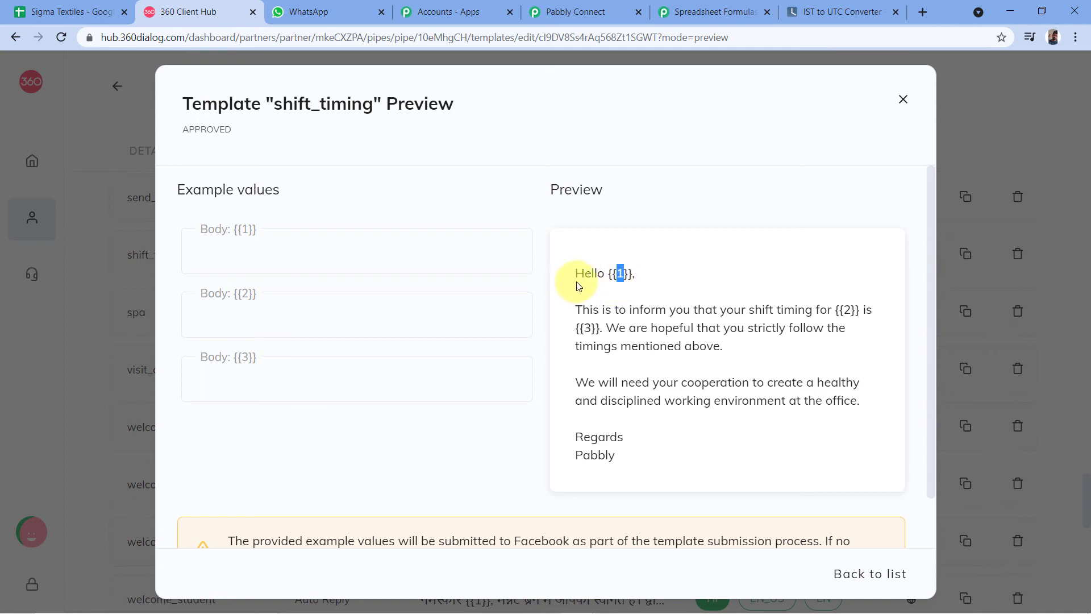
{"action": "left_click", "coordinate": [620, 275]}
{"action": "left_click", "coordinate": [611, 6]}
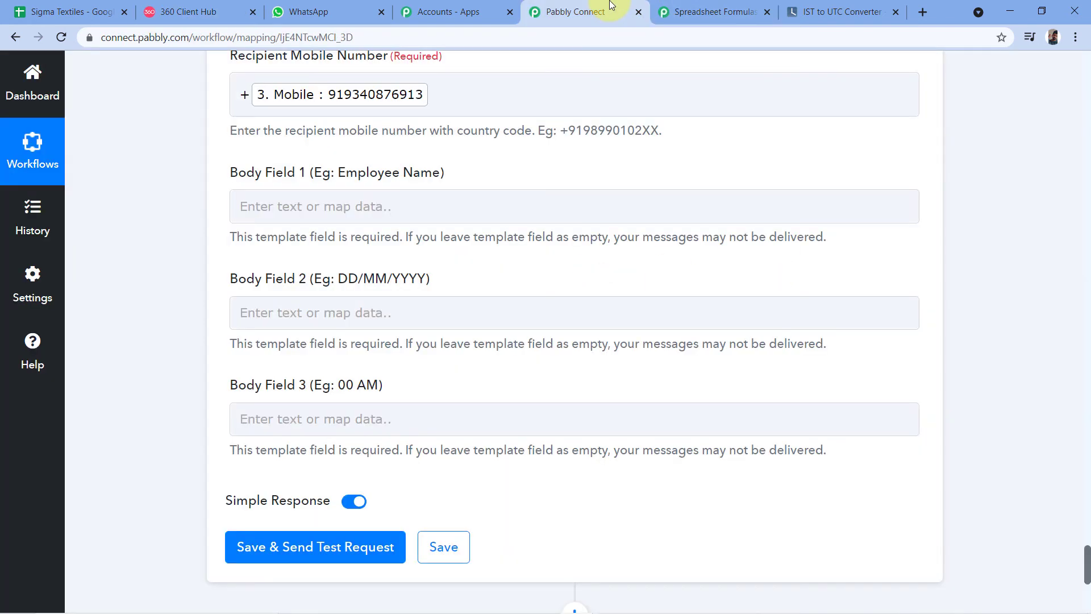
{"action": "left_click", "coordinate": [276, 209]}
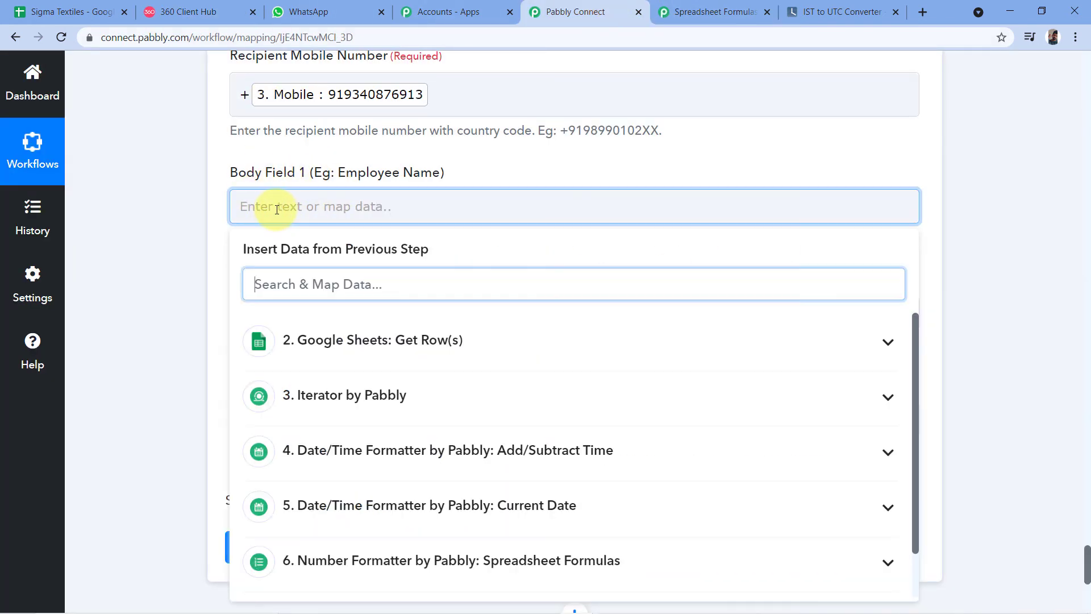
{"action": "left_click", "coordinate": [345, 394]}
{"action": "scroll", "coordinate": [329, 390], "scroll_direction": "down", "scroll_amount": 1}
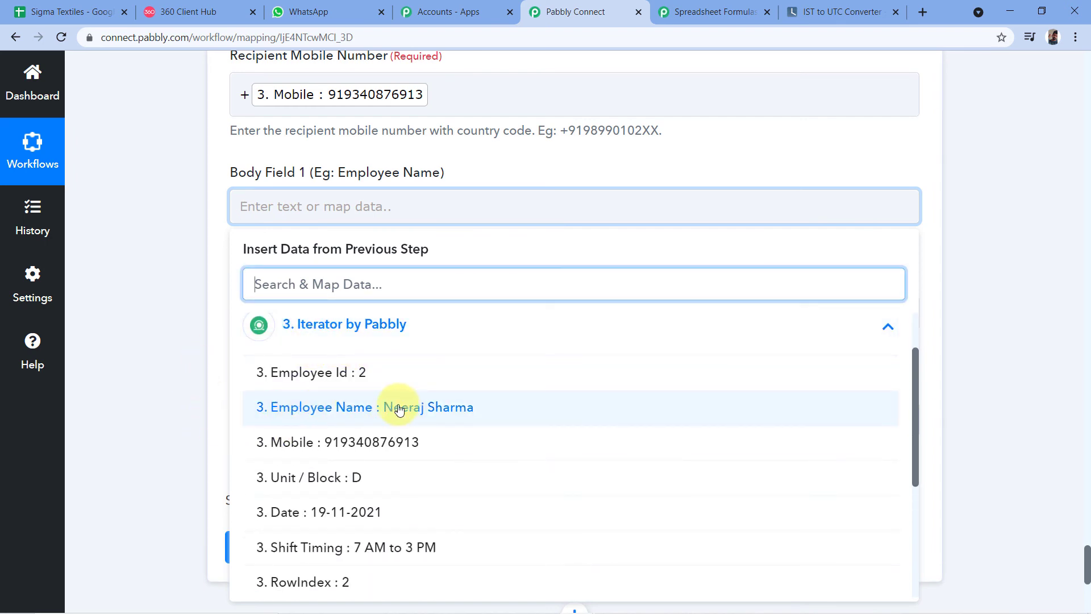
{"action": "left_click", "coordinate": [361, 408]}
{"action": "left_click", "coordinate": [216, 266]}
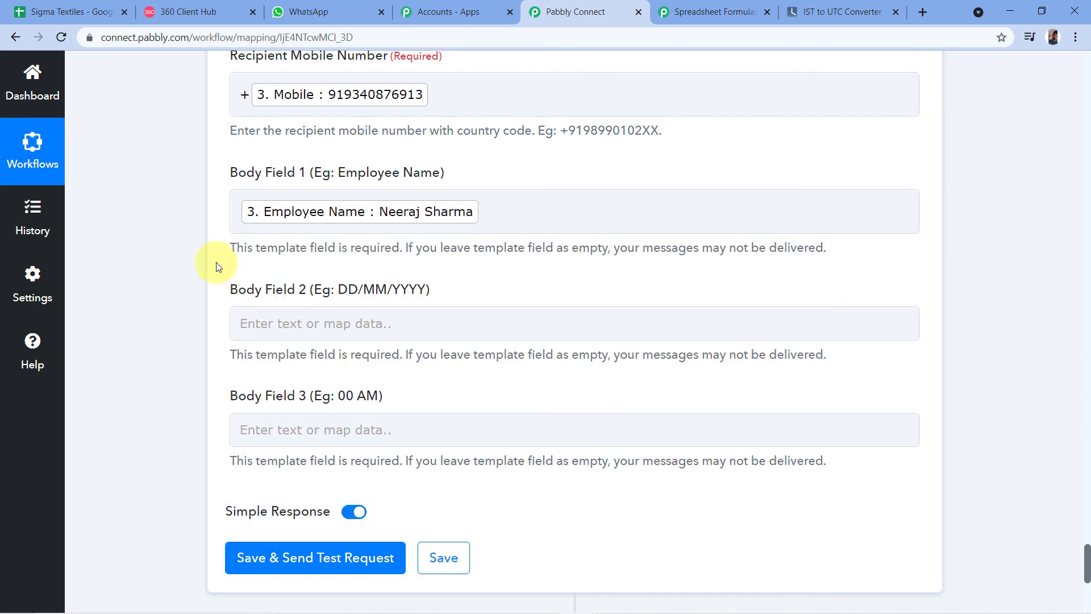
Check variable {{2}} in the 360 Client Hub shift_timing preview and map Body Field 2 in Pabbly Connect to the Iterator's Date
{"action": "left_click", "coordinate": [222, 12]}
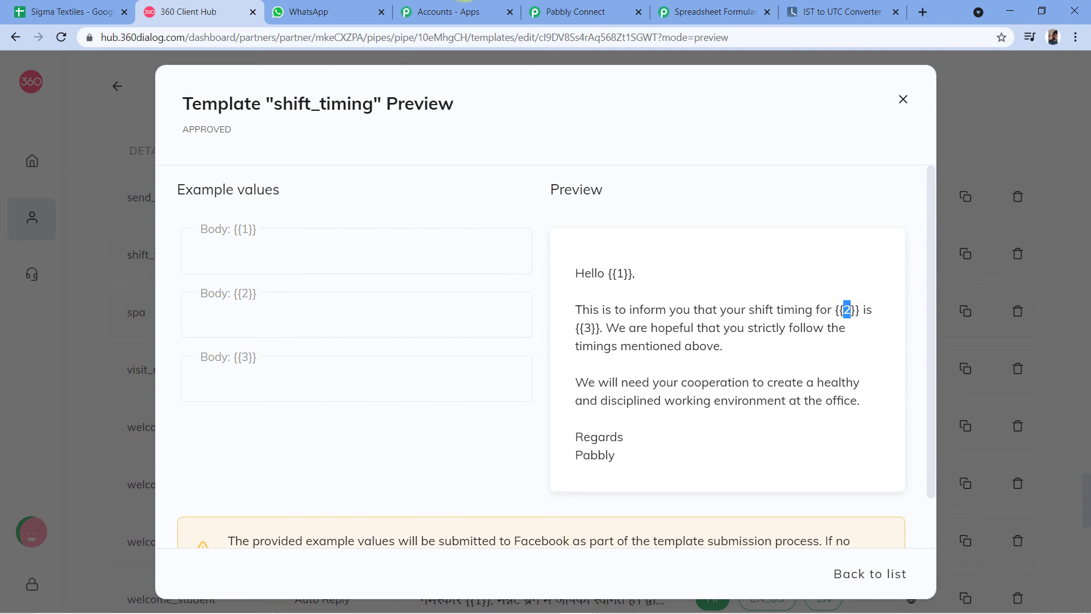
{"action": "left_click", "coordinate": [576, 11]}
{"action": "scroll", "coordinate": [302, 296], "scroll_direction": "down", "scroll_amount": 1}
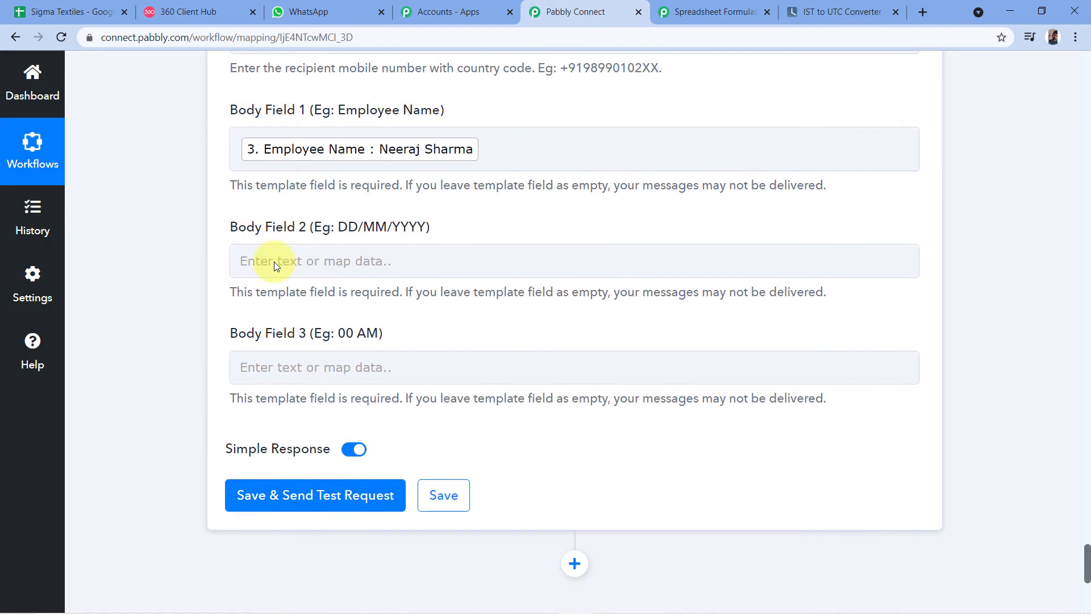
{"action": "left_click", "coordinate": [309, 252]}
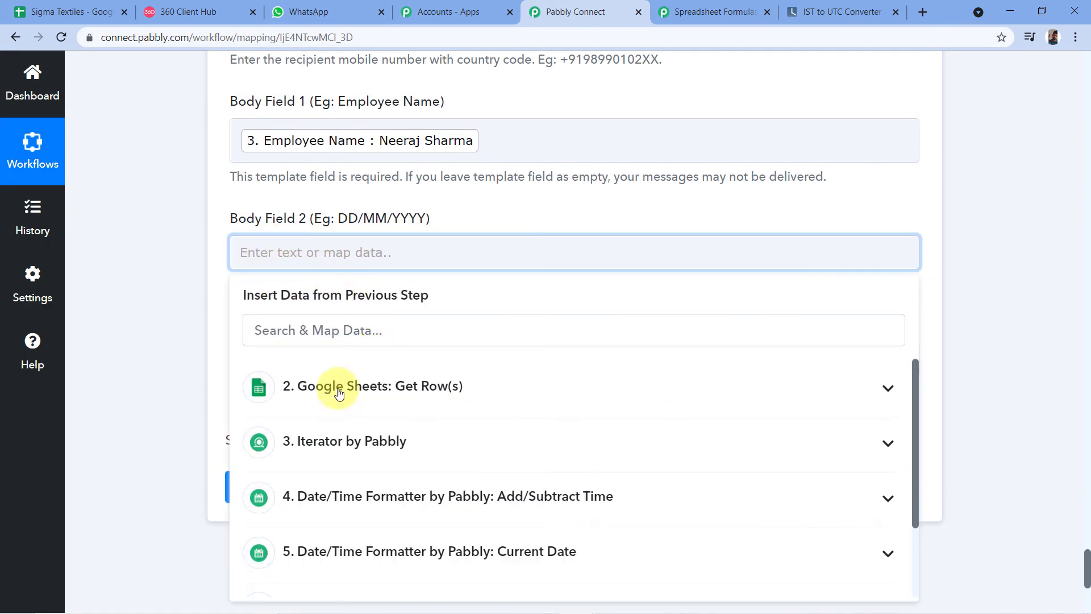
{"action": "left_click", "coordinate": [300, 457]}
{"action": "scroll", "coordinate": [373, 437], "scroll_direction": "down", "scroll_amount": 3}
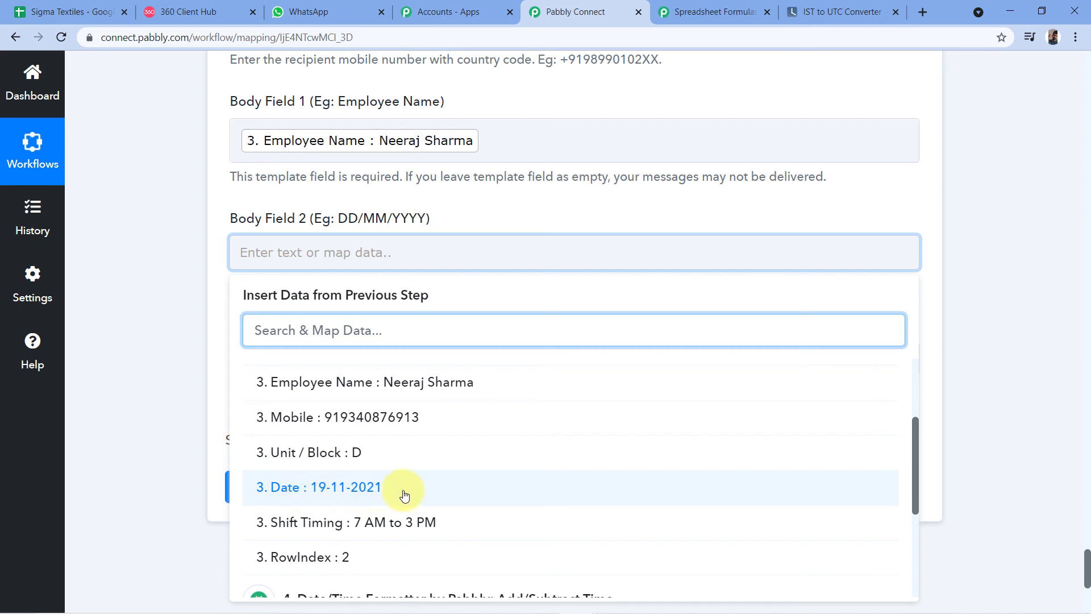
{"action": "left_click", "coordinate": [305, 488]}
{"action": "left_click", "coordinate": [214, 275]}
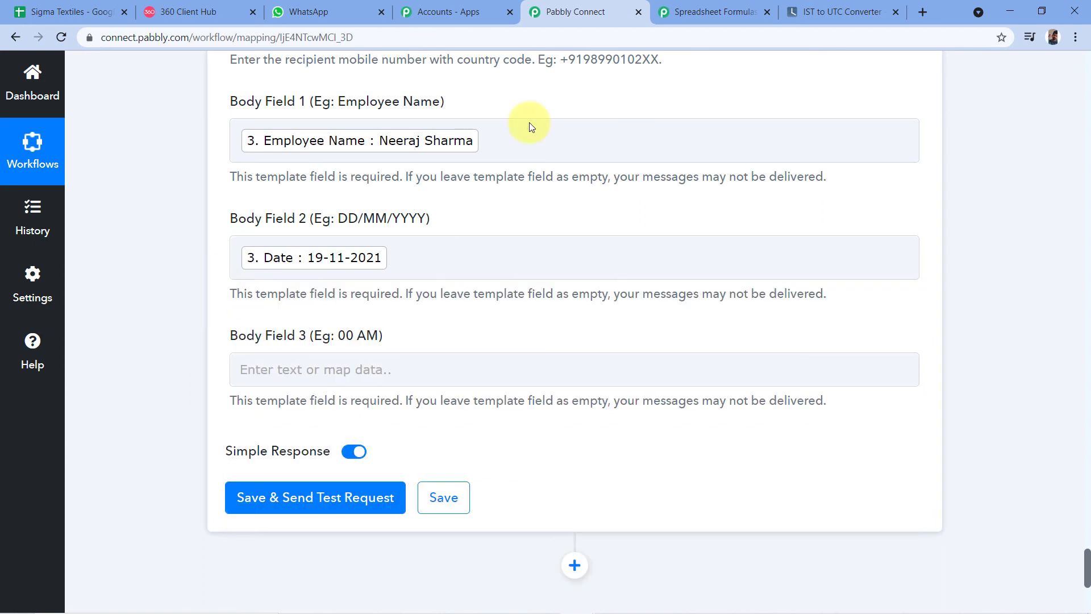
Check variable {{3}} in the 360 Client Hub preview and map Body Field 3 in Pabbly Connect to the Iterator's Shift Timing
{"action": "left_click", "coordinate": [206, 11]}
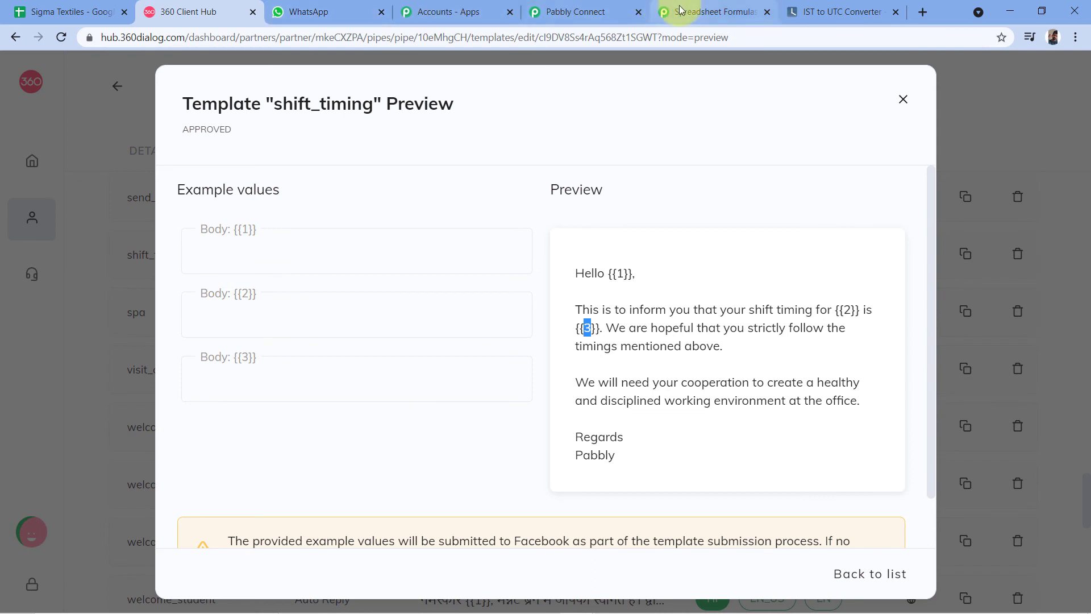
{"action": "left_click", "coordinate": [597, 11]}
{"action": "left_click", "coordinate": [253, 364]}
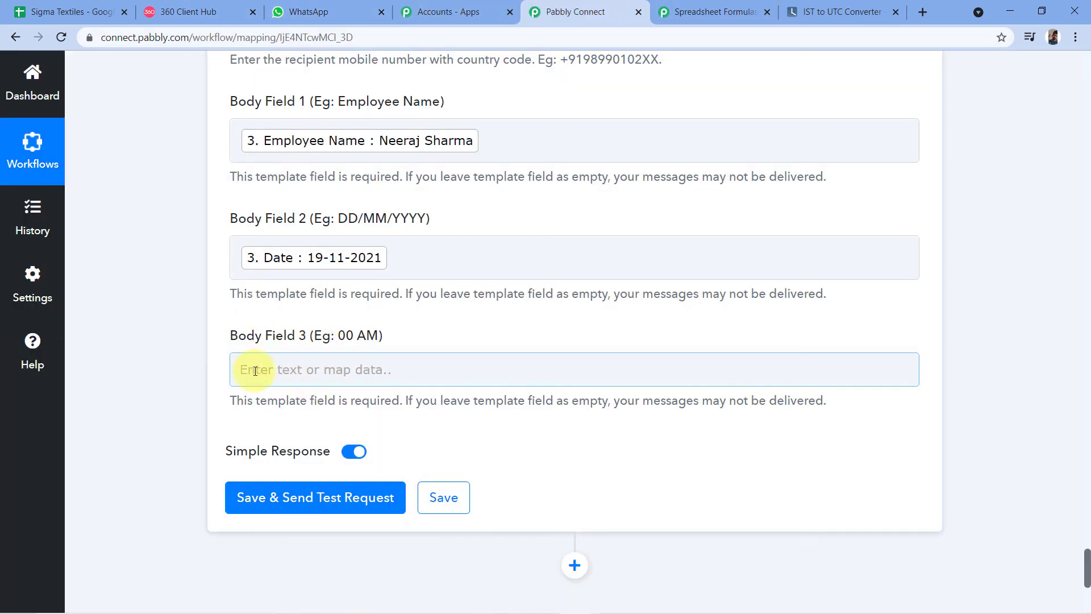
{"action": "scroll", "coordinate": [319, 370], "scroll_direction": "down", "scroll_amount": 3}
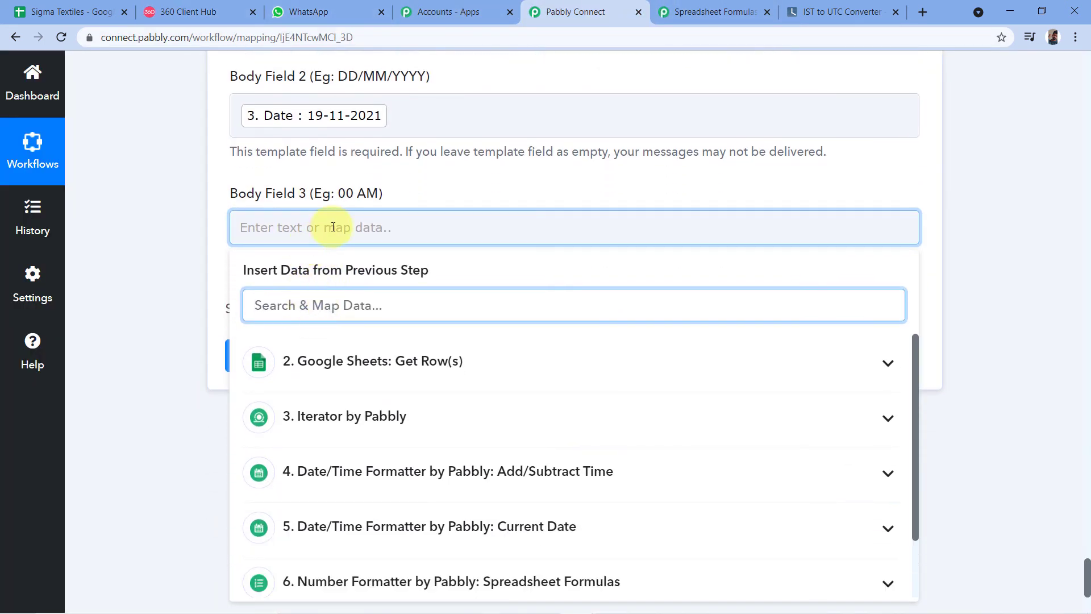
{"action": "left_click", "coordinate": [284, 418]}
{"action": "scroll", "coordinate": [353, 472], "scroll_direction": "down", "scroll_amount": 3}
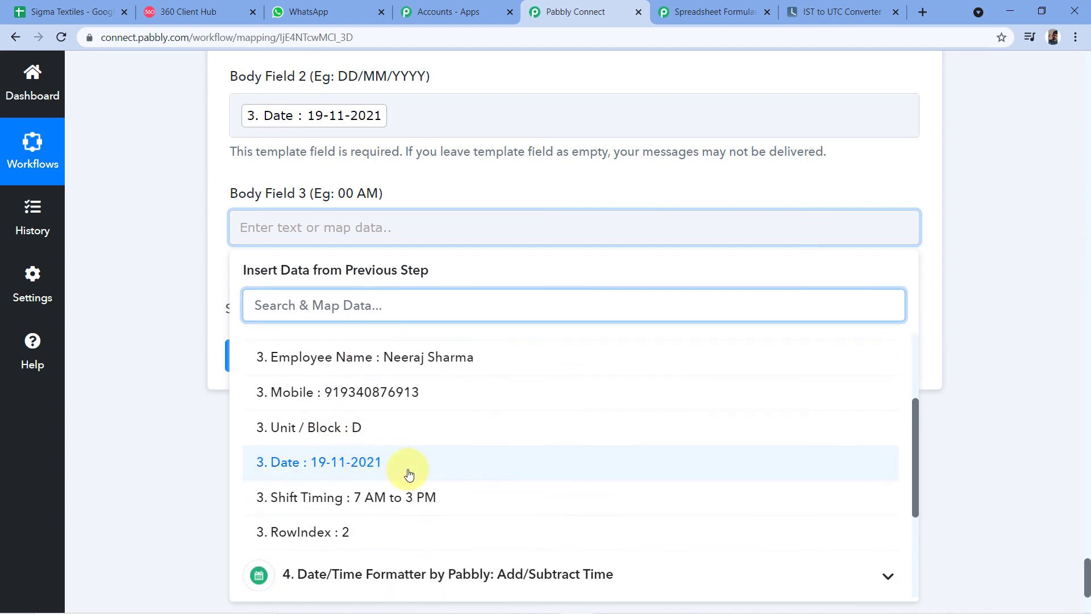
{"action": "left_click", "coordinate": [380, 500]}
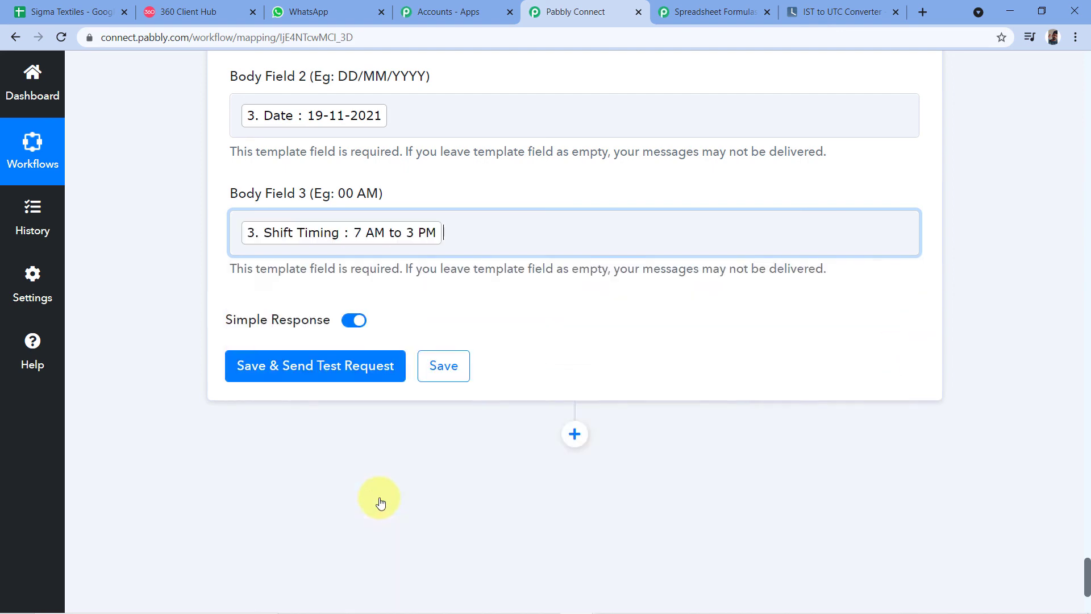
{"action": "left_click", "coordinate": [212, 255]}
Save the WhatsApp action with a test request, and review its response and mapped template fields
{"action": "scroll", "coordinate": [217, 411], "scroll_direction": "up", "scroll_amount": 3}
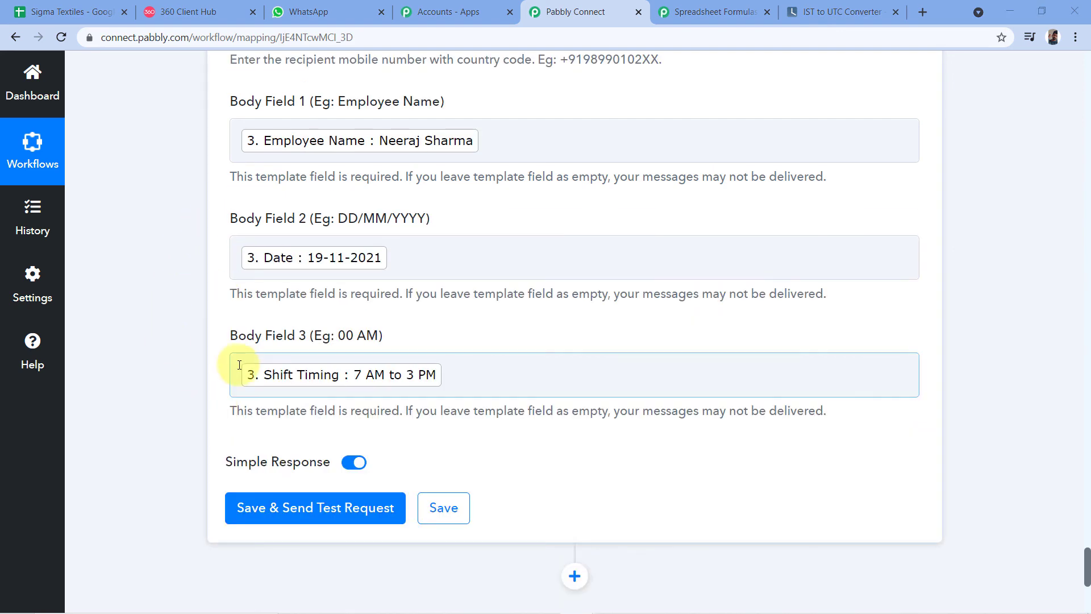
{"action": "scroll", "coordinate": [233, 352], "scroll_direction": "up", "scroll_amount": 5}
{"action": "scroll", "coordinate": [206, 308], "scroll_direction": "down", "scroll_amount": 5}
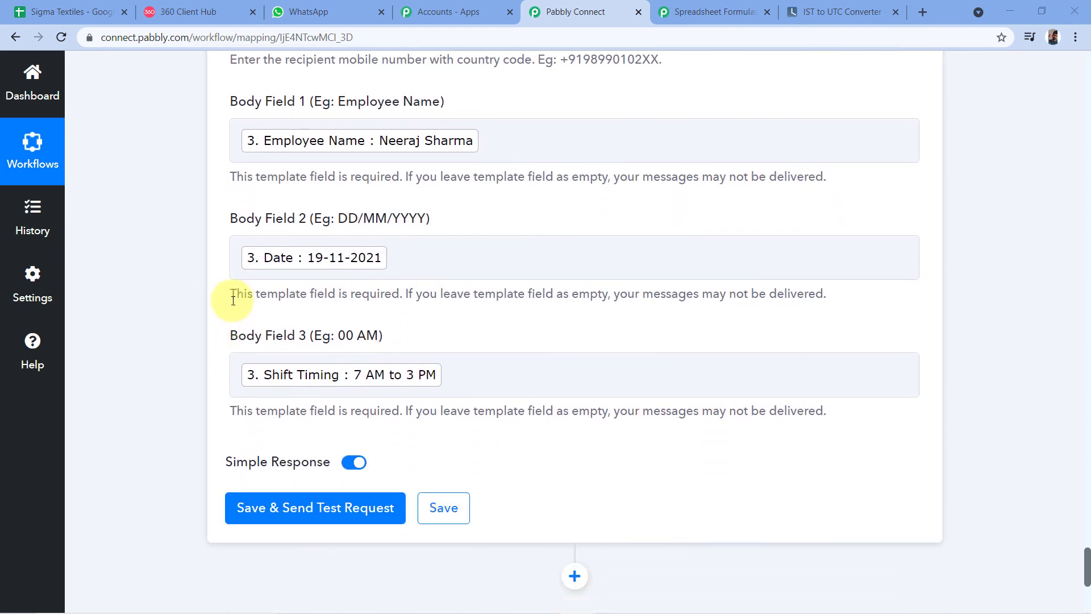
{"action": "left_click", "coordinate": [296, 507]}
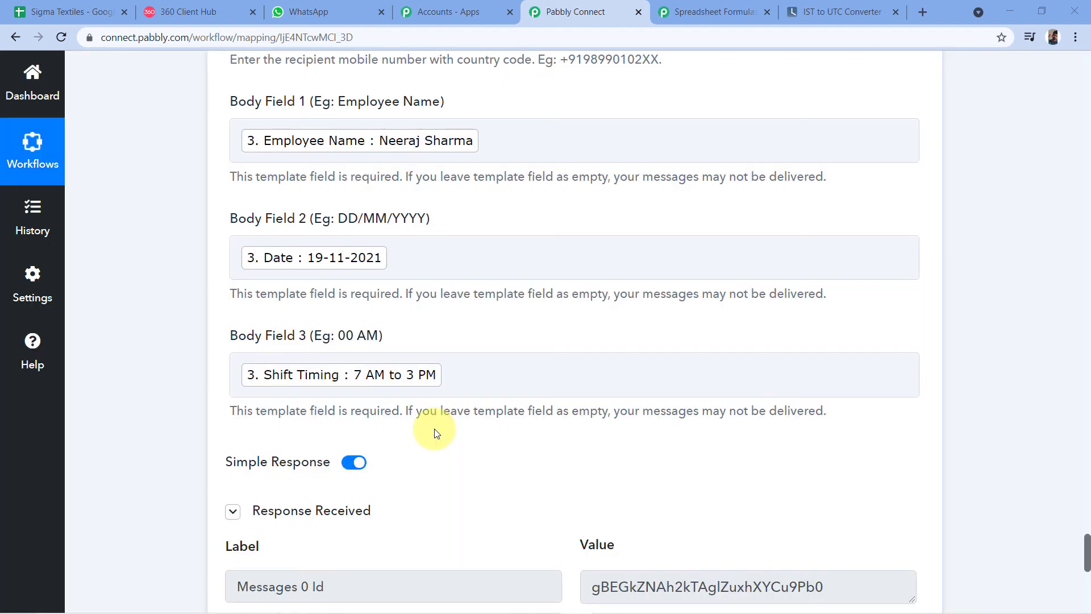
{"action": "scroll", "coordinate": [434, 432], "scroll_direction": "down", "scroll_amount": 4}
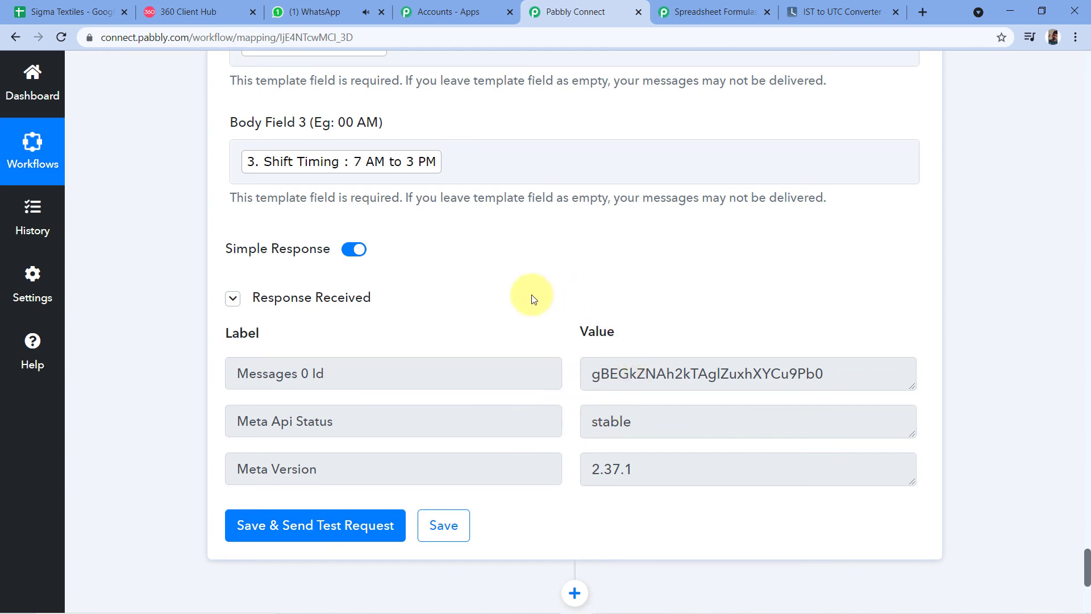
{"action": "scroll", "coordinate": [500, 315], "scroll_direction": "up", "scroll_amount": 6}
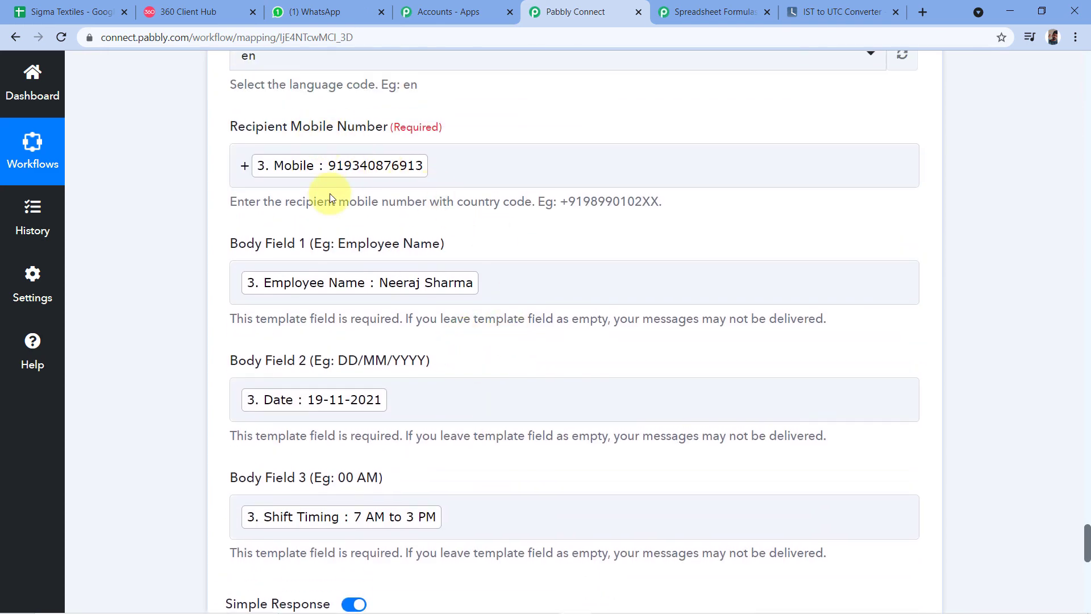
{"action": "scroll", "coordinate": [430, 200], "scroll_direction": "up", "scroll_amount": 3}
{"action": "scroll", "coordinate": [435, 256], "scroll_direction": "up", "scroll_amount": 1}
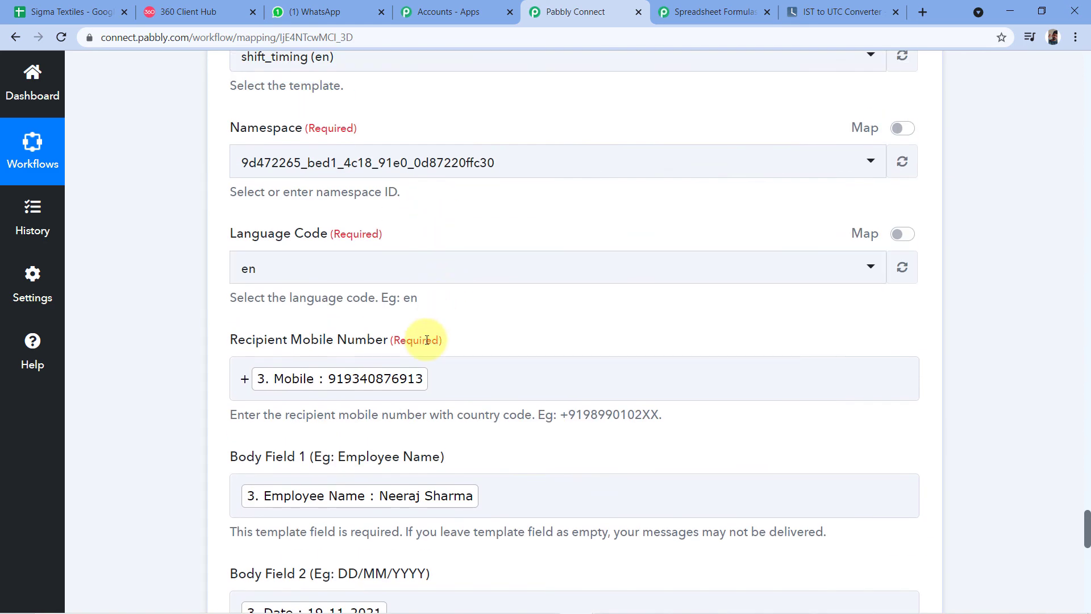
{"action": "scroll", "coordinate": [423, 227], "scroll_direction": "up", "scroll_amount": 1}
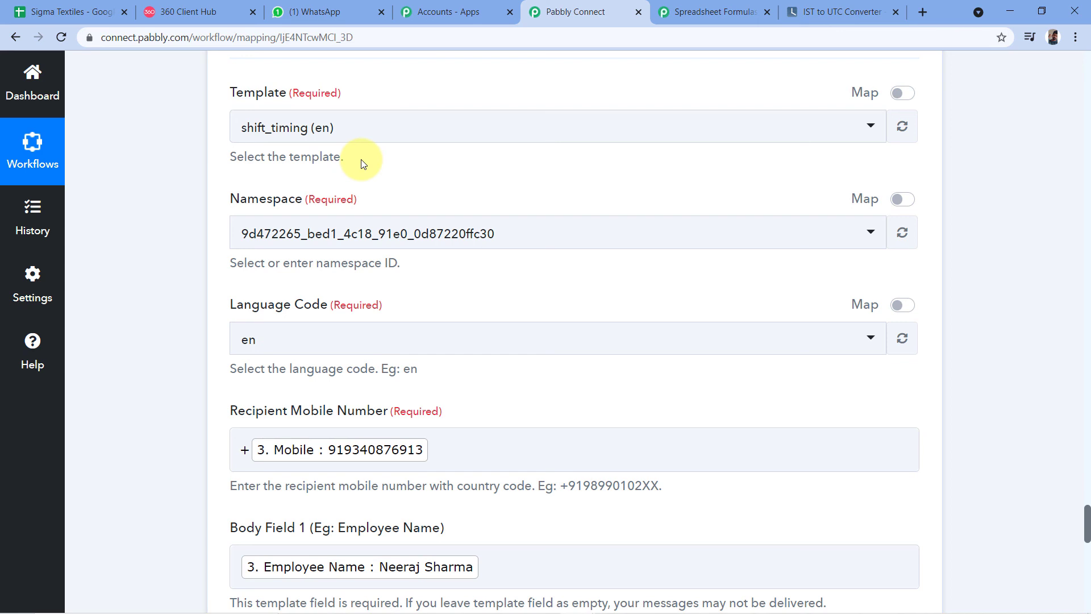
{"action": "left_click", "coordinate": [329, 461]}
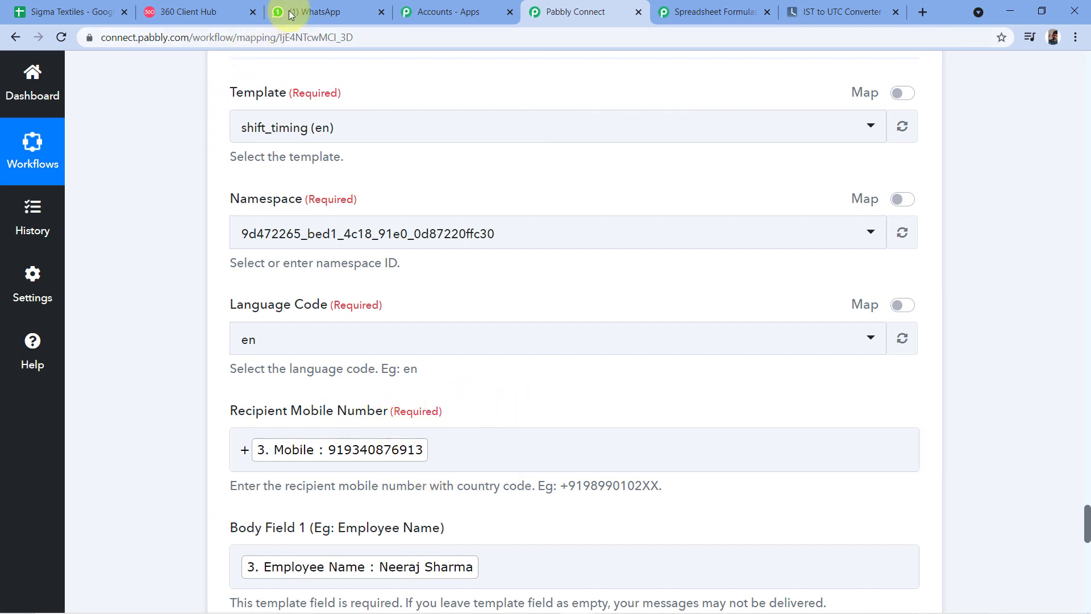
Open the received shift timing message in WhatsApp Web and compare it with the employee's row in the Sigma Textiles sheet
{"action": "left_click", "coordinate": [327, 5]}
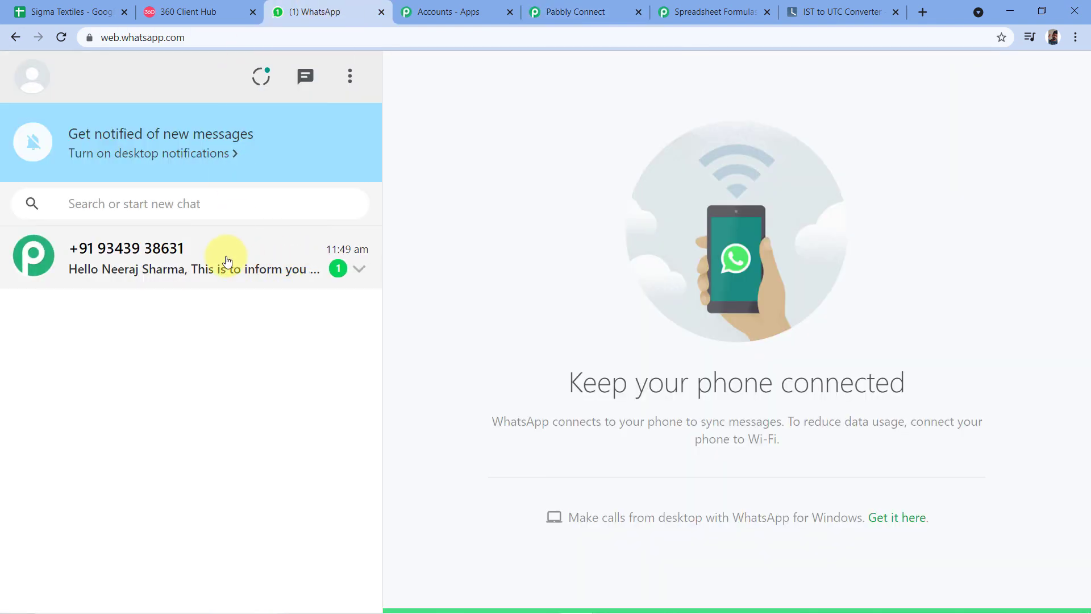
{"action": "left_click", "coordinate": [224, 257]}
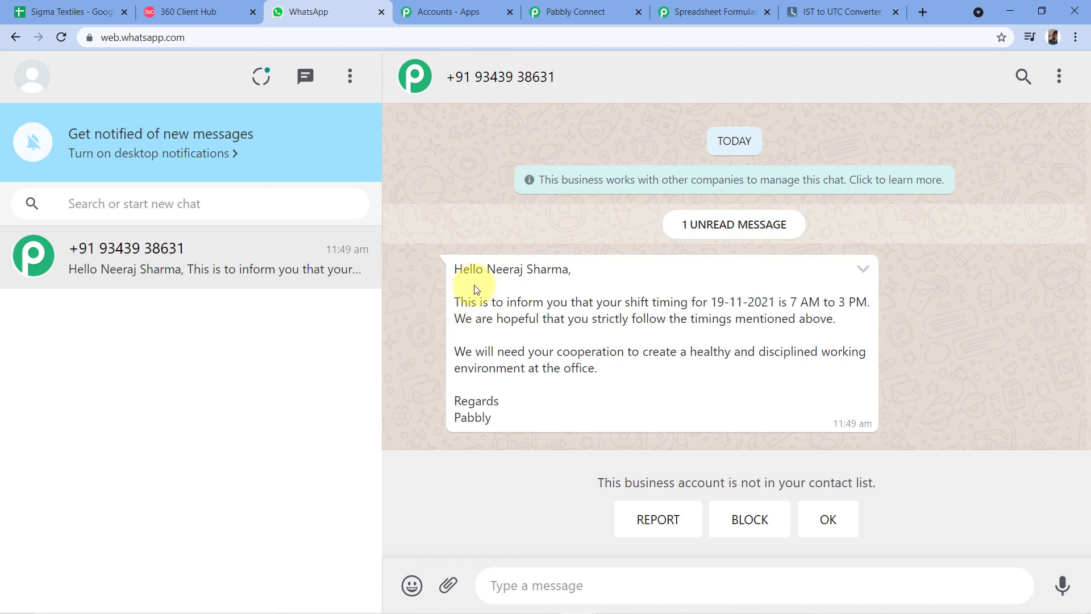
{"action": "left_click", "coordinate": [73, 8]}
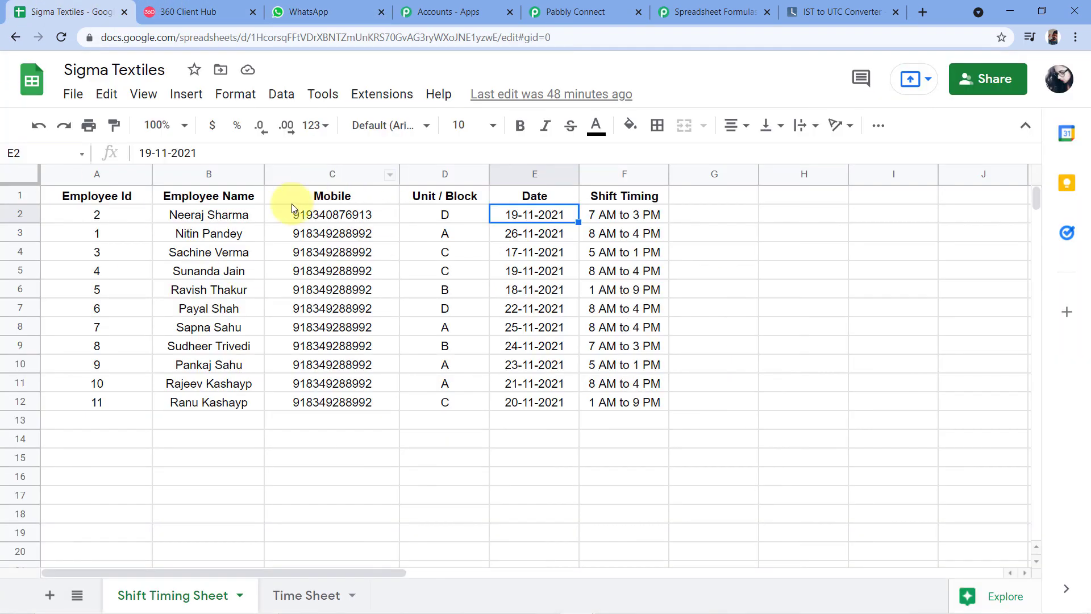
{"action": "left_click", "coordinate": [351, 219]}
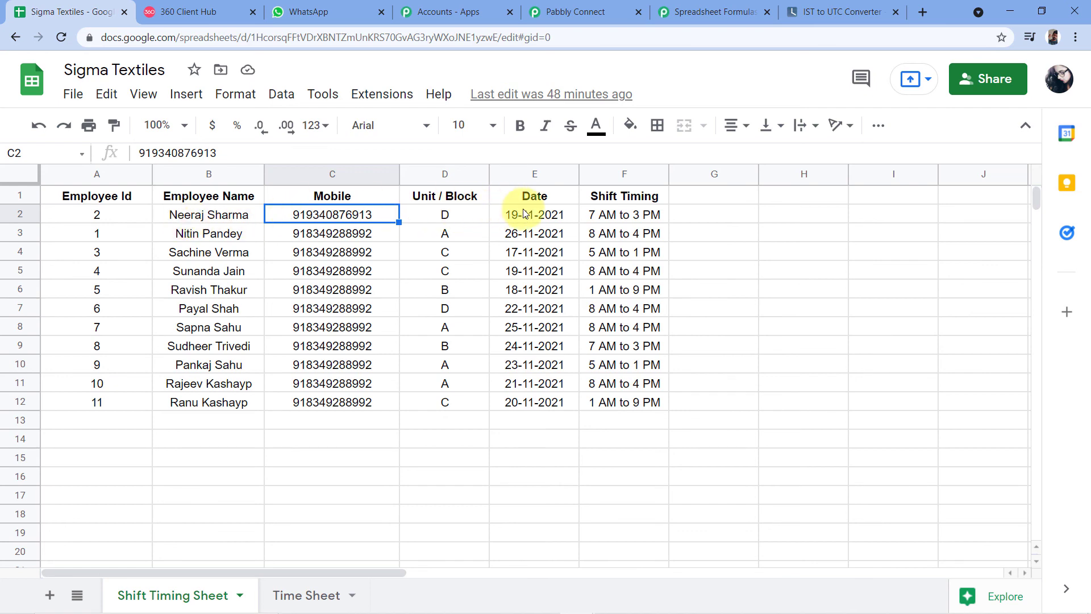
{"action": "left_click", "coordinate": [311, 11]}
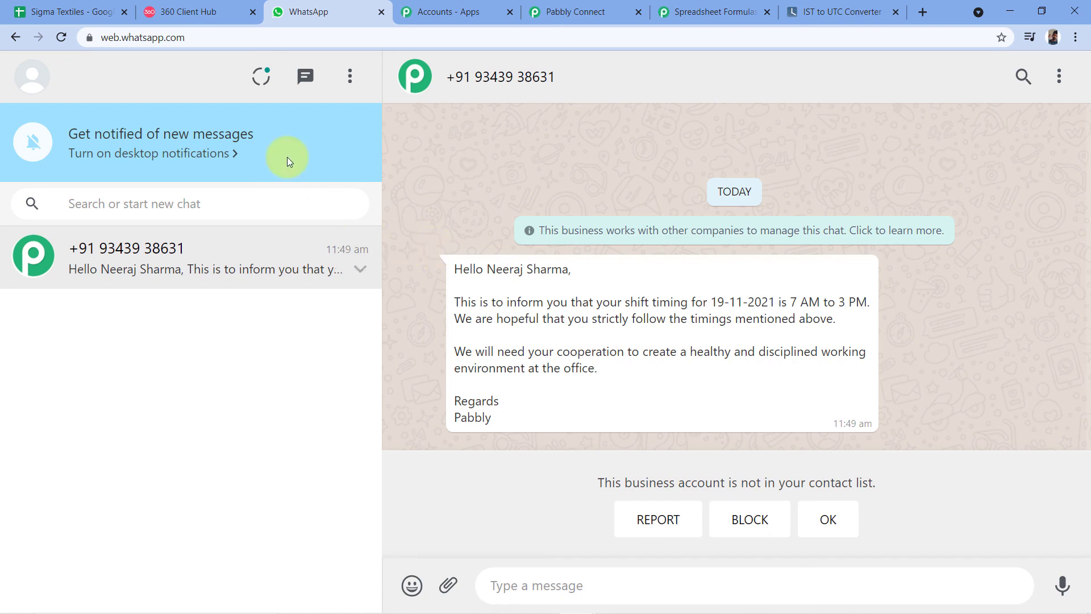
{"action": "left_click", "coordinate": [46, 11]}
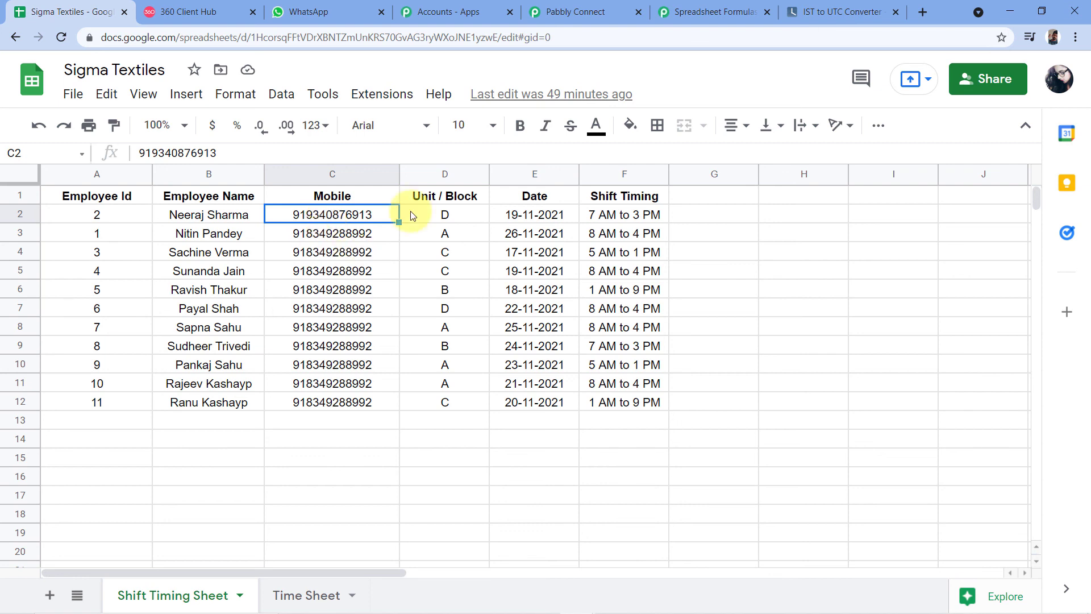
Return to Pabbly Connect, collapse the workflow's steps up to the Schedule trigger and review their sequence from the start
{"action": "left_click", "coordinate": [565, 12]}
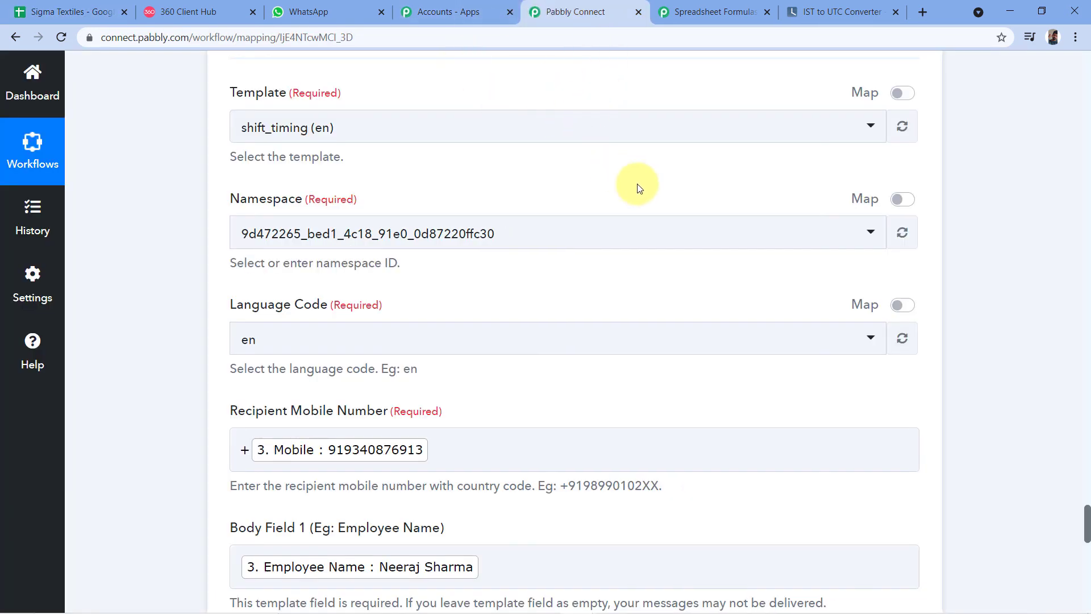
{"action": "scroll", "coordinate": [947, 251], "scroll_direction": "up", "scroll_amount": 10}
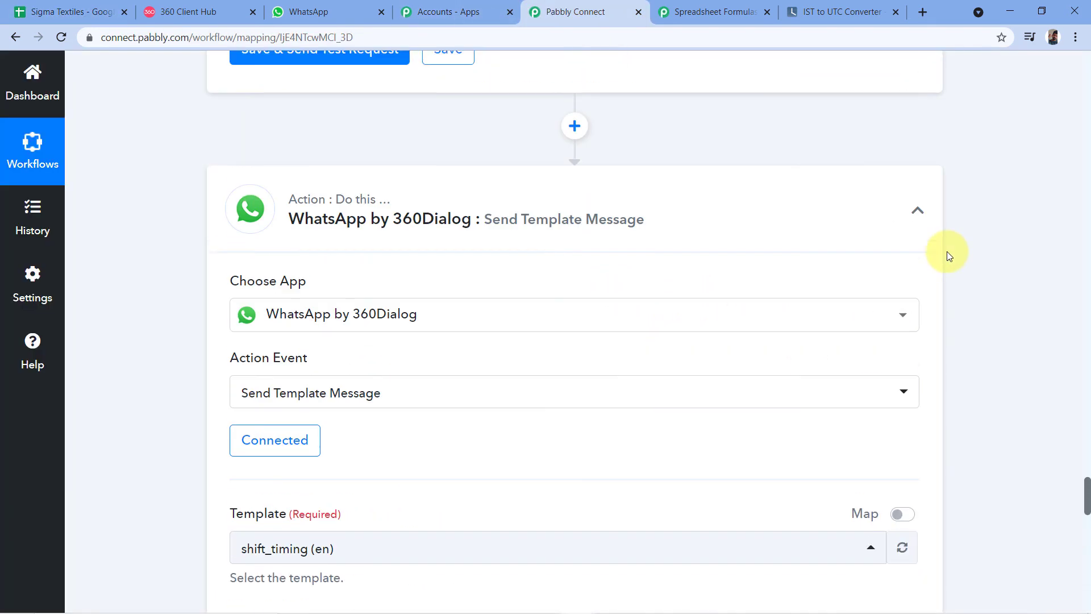
{"action": "scroll", "coordinate": [944, 341], "scroll_direction": "up", "scroll_amount": 10}
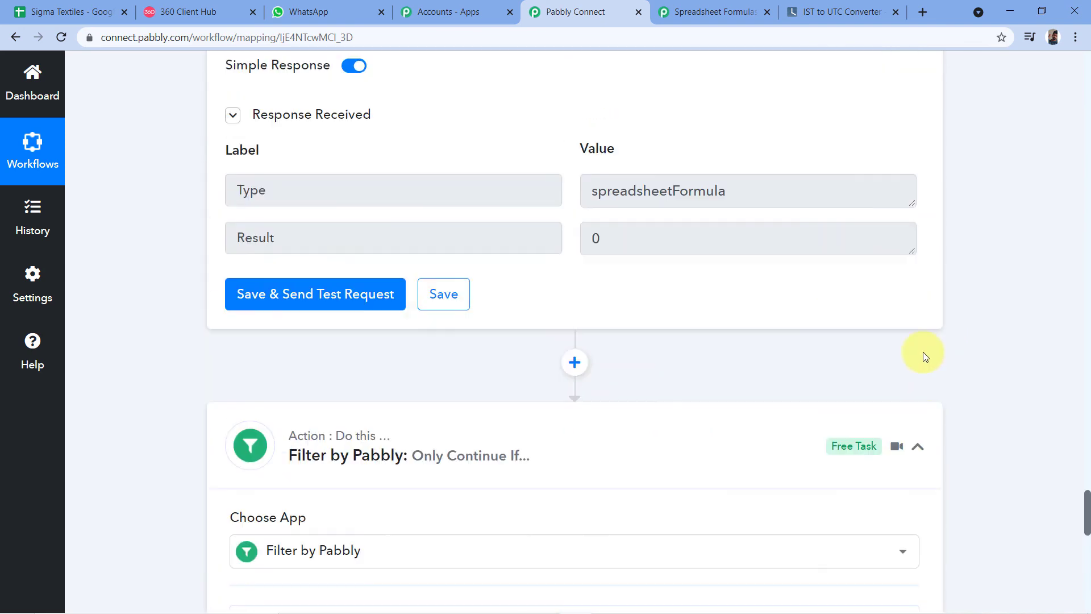
{"action": "left_click", "coordinate": [919, 436]}
{"action": "left_click", "coordinate": [926, 101]}
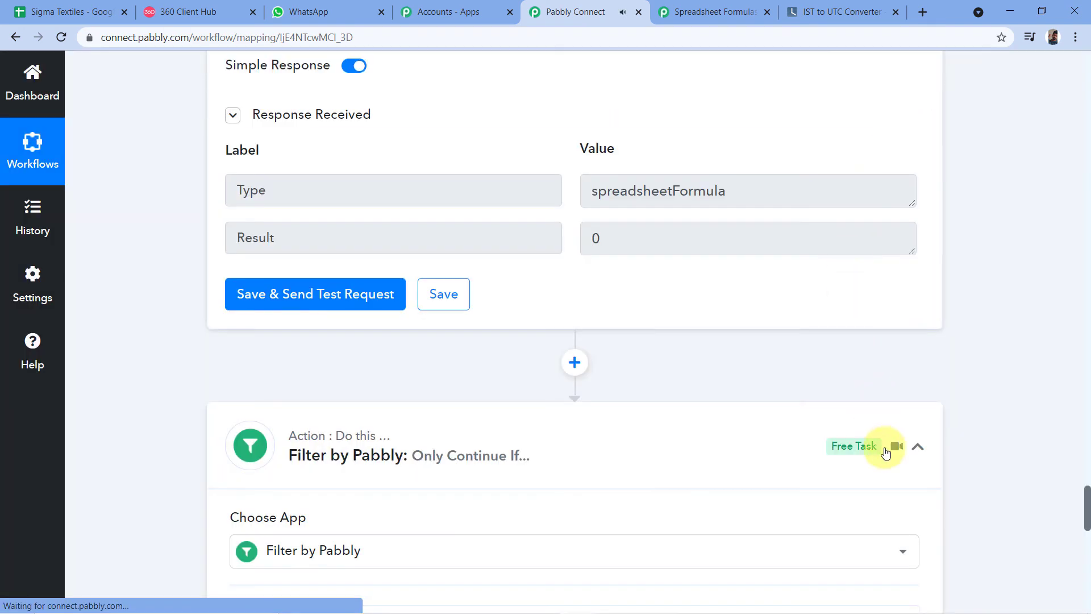
{"action": "scroll", "coordinate": [928, 378], "scroll_direction": "up", "scroll_amount": 15}
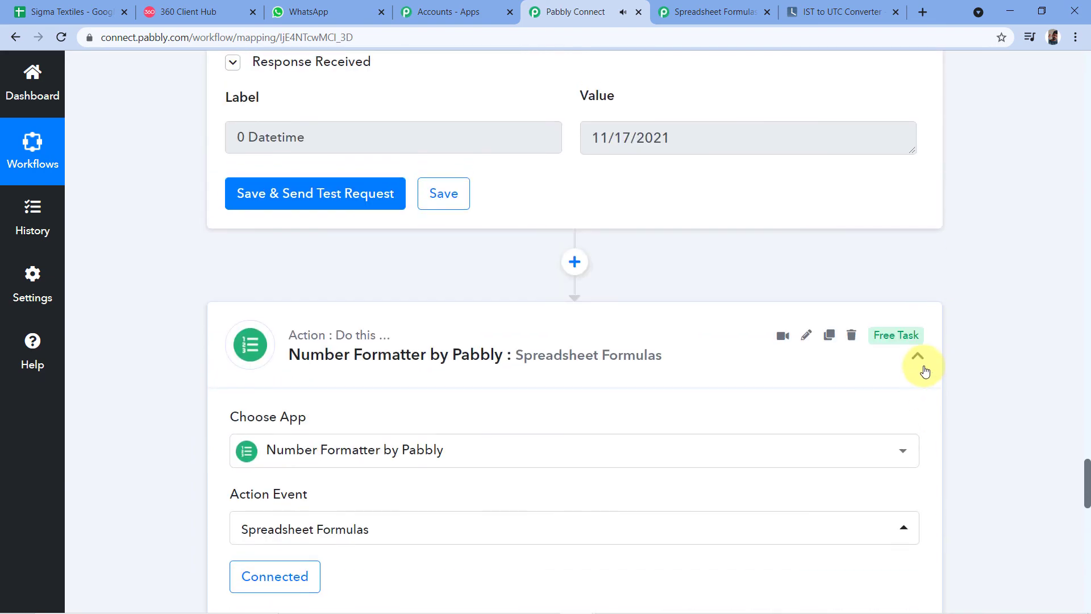
{"action": "scroll", "coordinate": [921, 357], "scroll_direction": "up", "scroll_amount": 14}
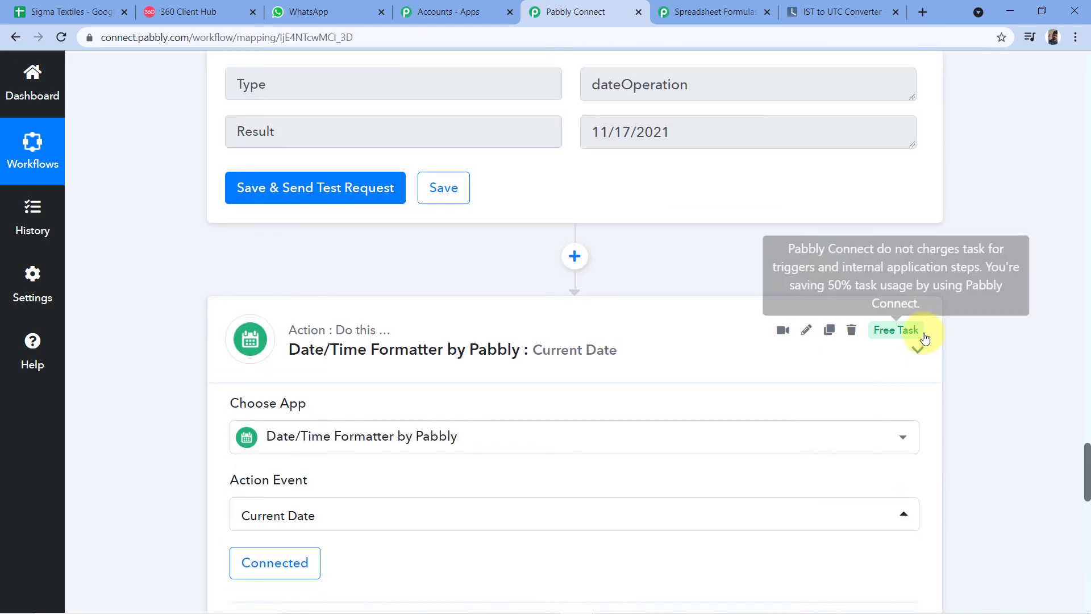
{"action": "scroll", "coordinate": [922, 341], "scroll_direction": "up", "scroll_amount": 8}
{"action": "scroll", "coordinate": [922, 333], "scroll_direction": "up", "scroll_amount": 15}
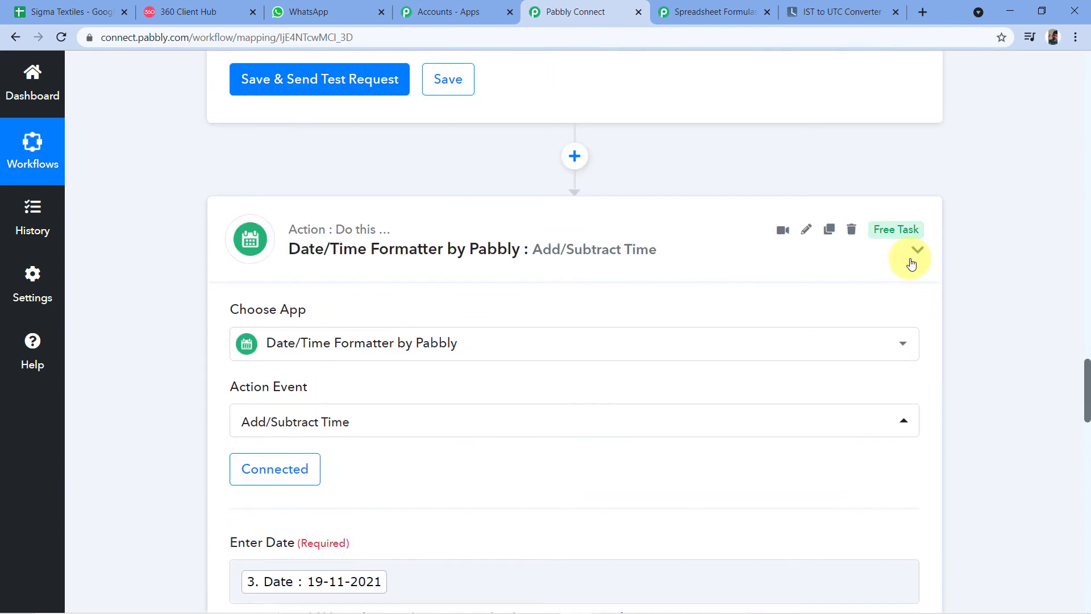
{"action": "scroll", "coordinate": [914, 275], "scroll_direction": "up", "scroll_amount": 5}
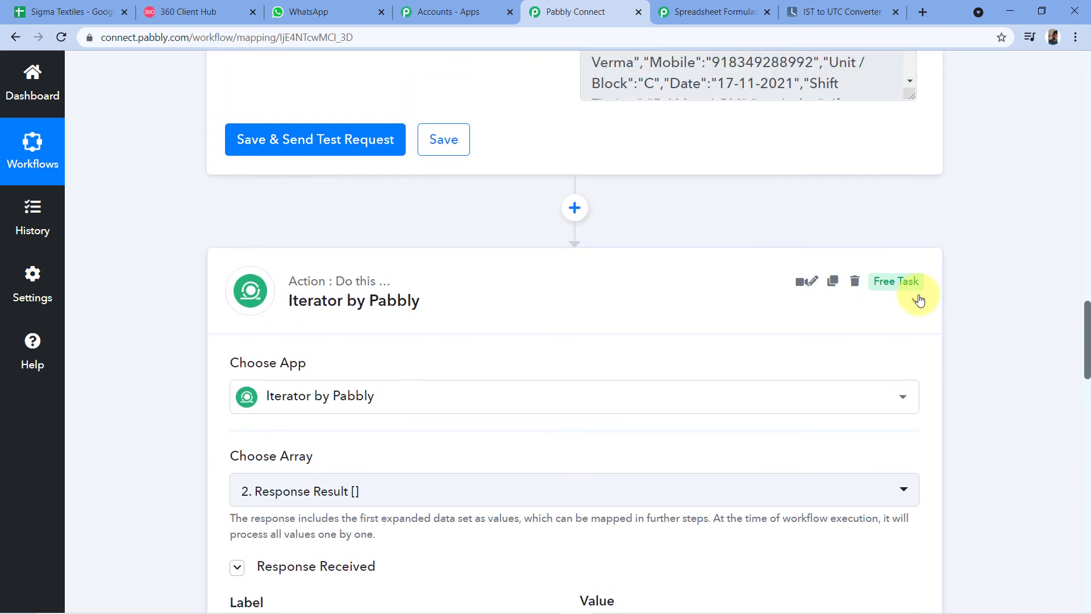
{"action": "scroll", "coordinate": [921, 281], "scroll_direction": "up", "scroll_amount": 9}
{"action": "scroll", "coordinate": [924, 284], "scroll_direction": "up", "scroll_amount": 17}
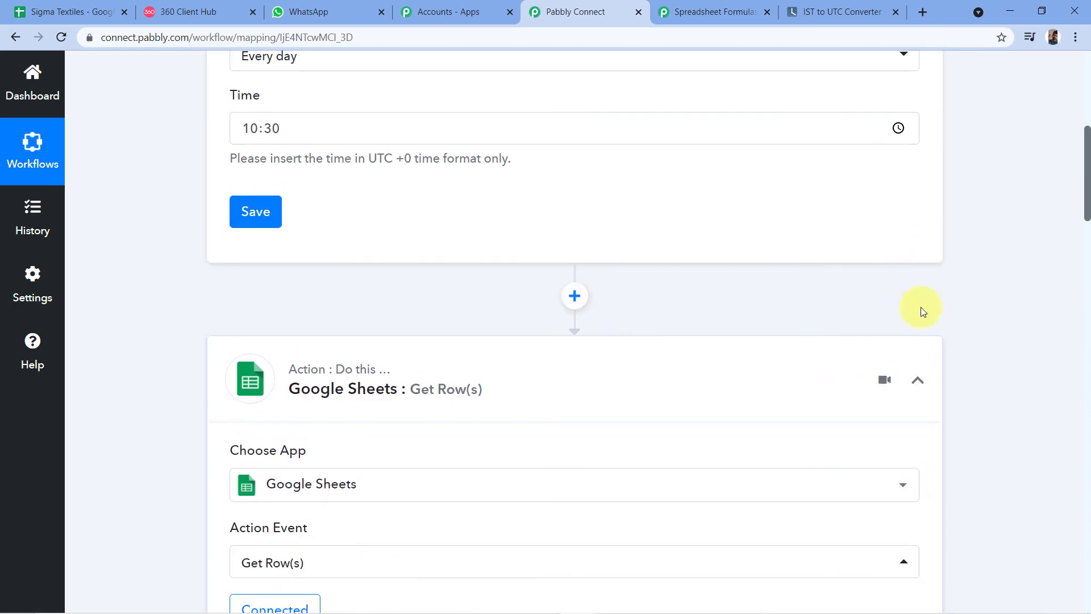
{"action": "scroll", "coordinate": [920, 306], "scroll_direction": "up", "scroll_amount": 7}
{"action": "left_click", "coordinate": [919, 284]}
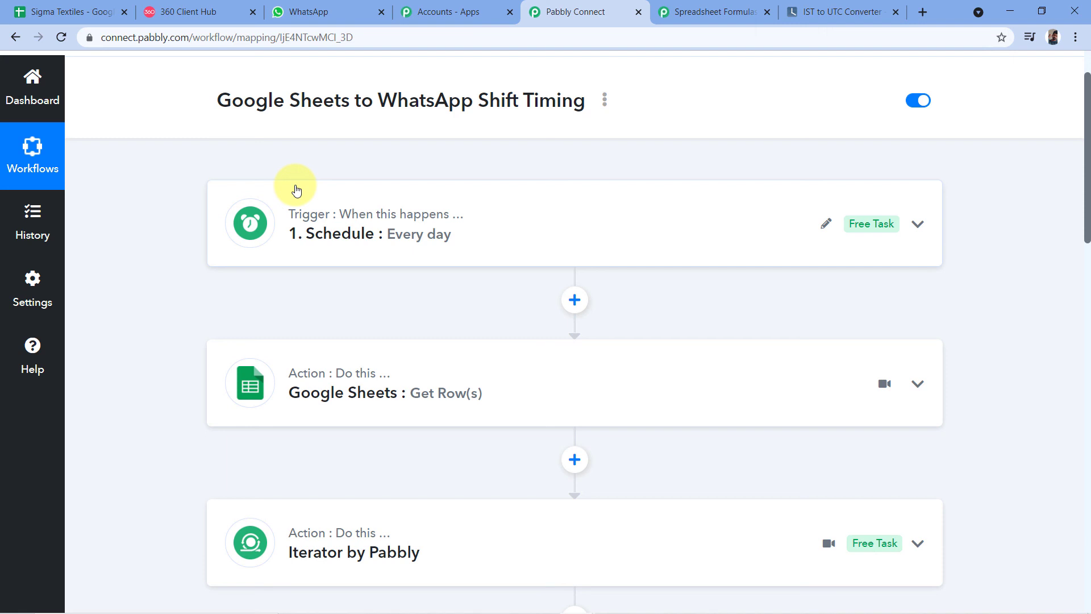
{"action": "scroll", "coordinate": [295, 190], "scroll_direction": "down", "scroll_amount": 3}
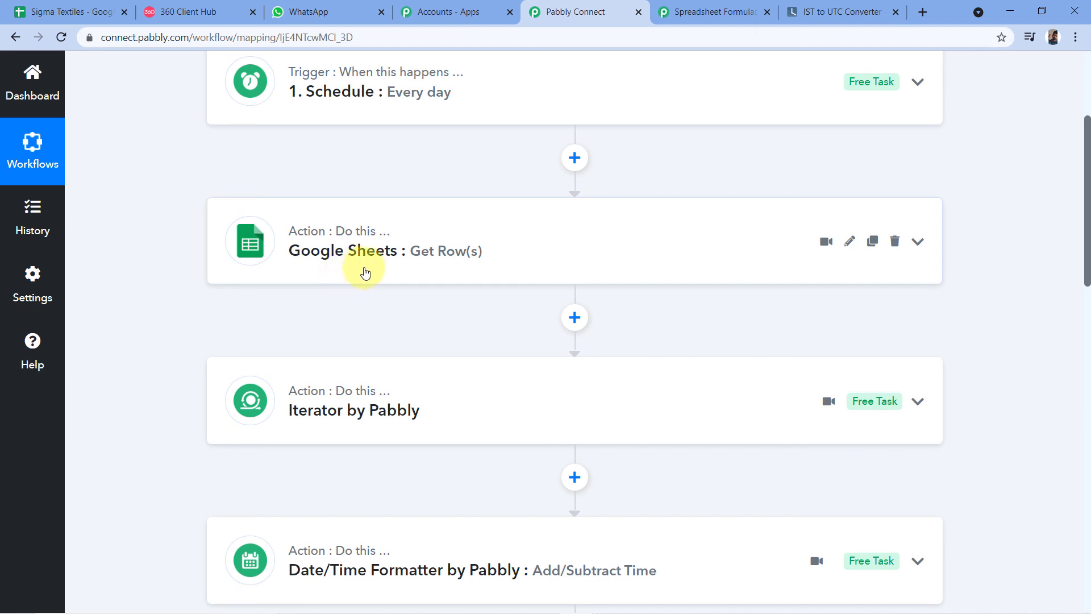
Review the workflow's Google Sheets Get Row(s) and Iterator steps, and look at the source rows in the Sigma Textiles sheet
{"action": "scroll", "coordinate": [367, 273], "scroll_direction": "down", "scroll_amount": 1}
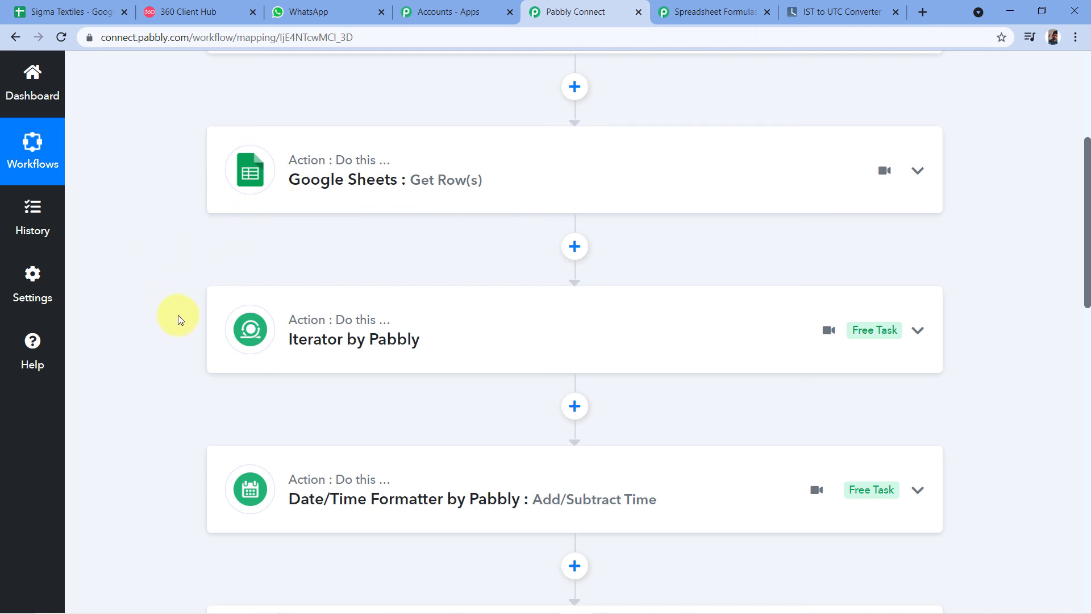
{"action": "scroll", "coordinate": [163, 334], "scroll_direction": "down", "scroll_amount": 1}
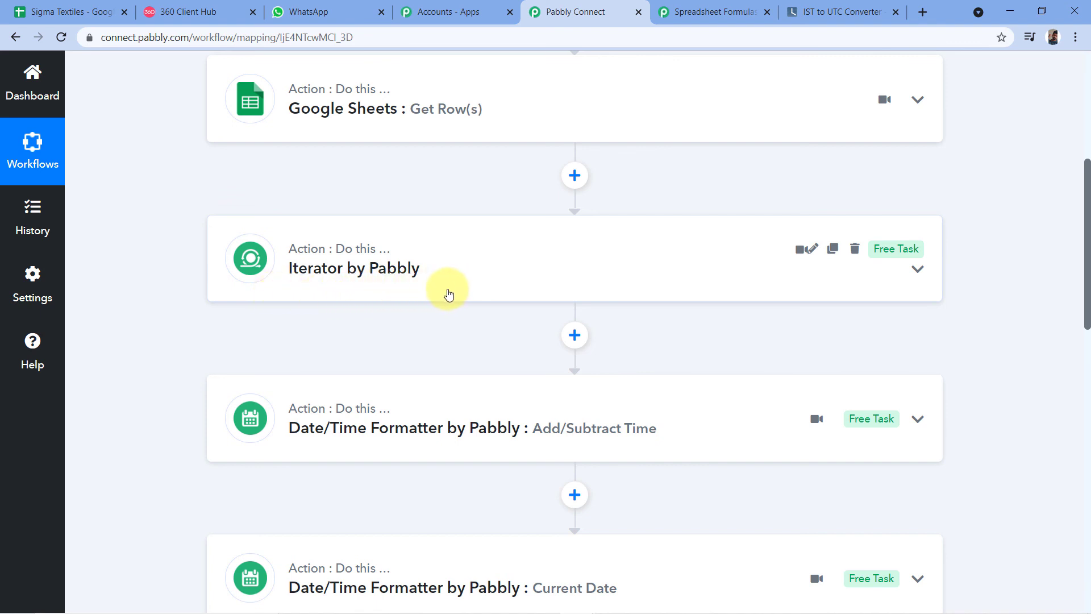
{"action": "scroll", "coordinate": [441, 263], "scroll_direction": "down", "scroll_amount": 3}
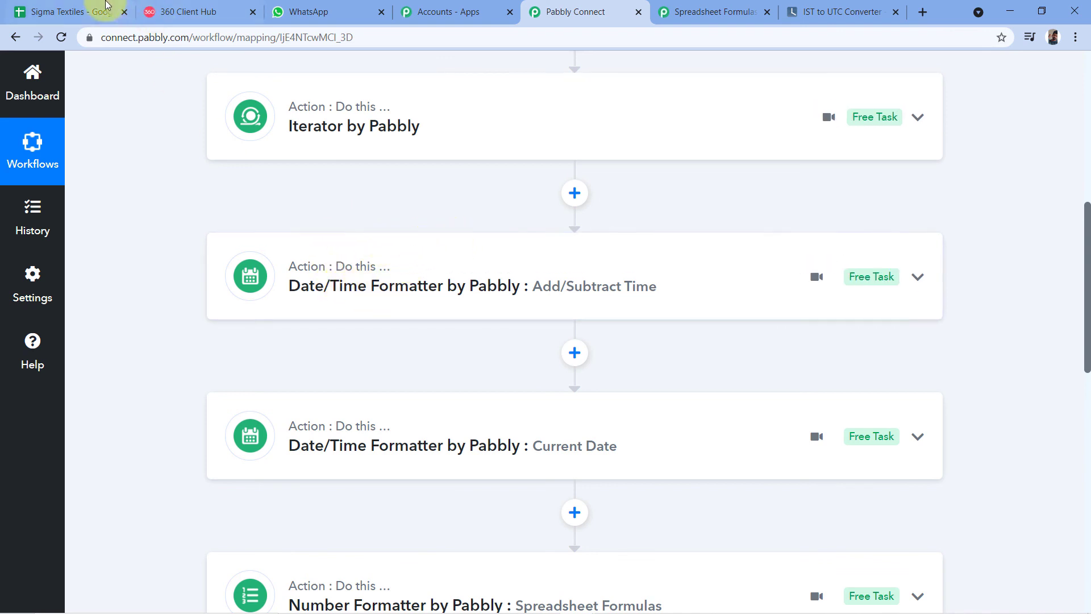
{"action": "left_click", "coordinate": [91, 11]}
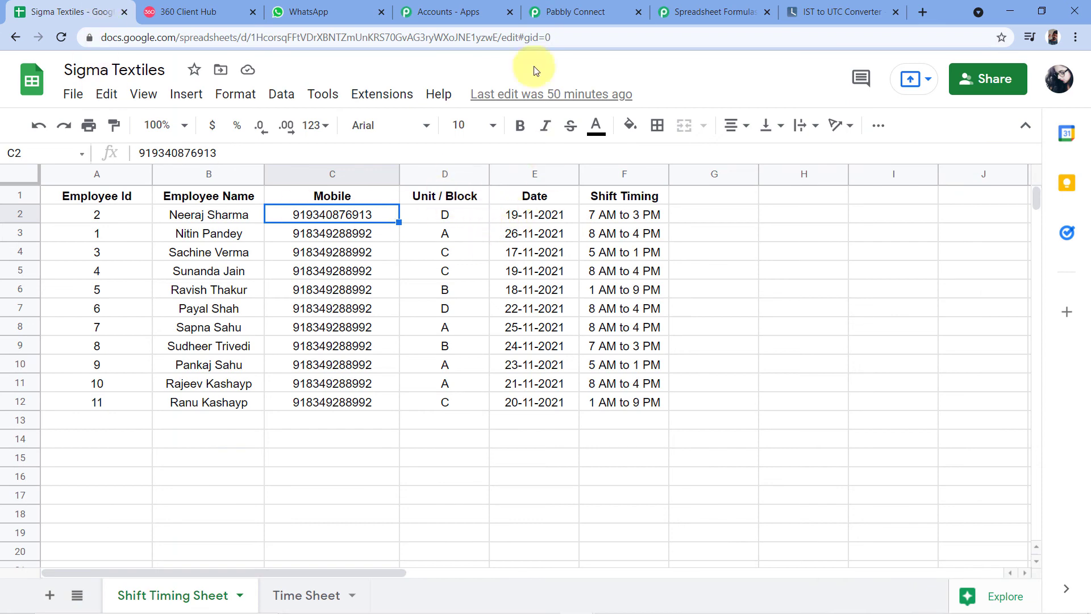
Back in Pabbly Connect, review the steps from the Date/Time Formatter through WhatsApp by 360Dialog and return to the workflow's start
{"action": "left_click", "coordinate": [568, 11]}
{"action": "scroll", "coordinate": [406, 197], "scroll_direction": "down", "scroll_amount": 3}
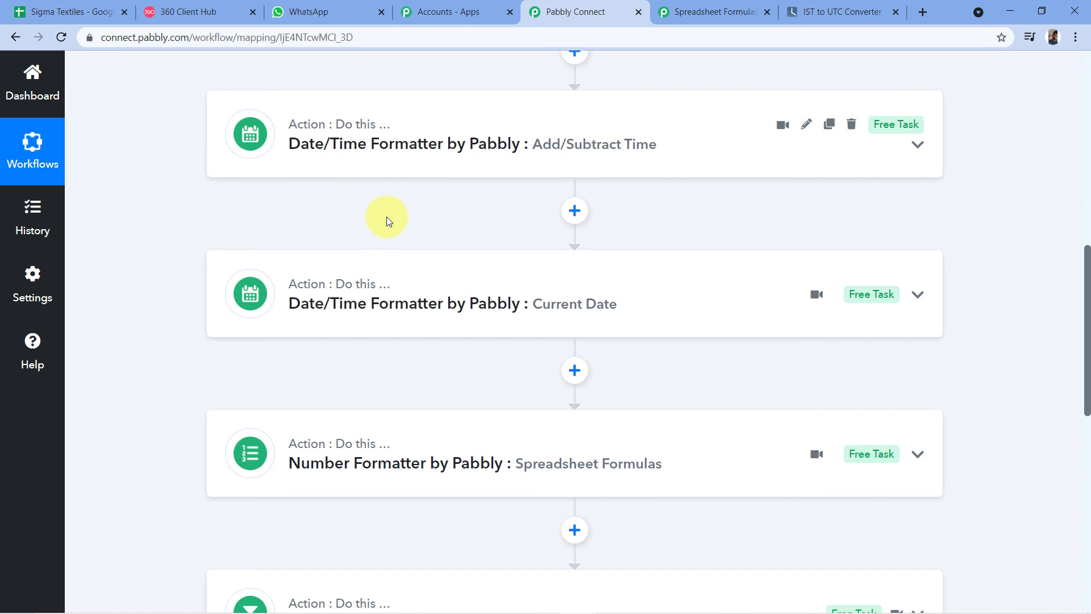
{"action": "scroll", "coordinate": [386, 216], "scroll_direction": "down", "scroll_amount": 1}
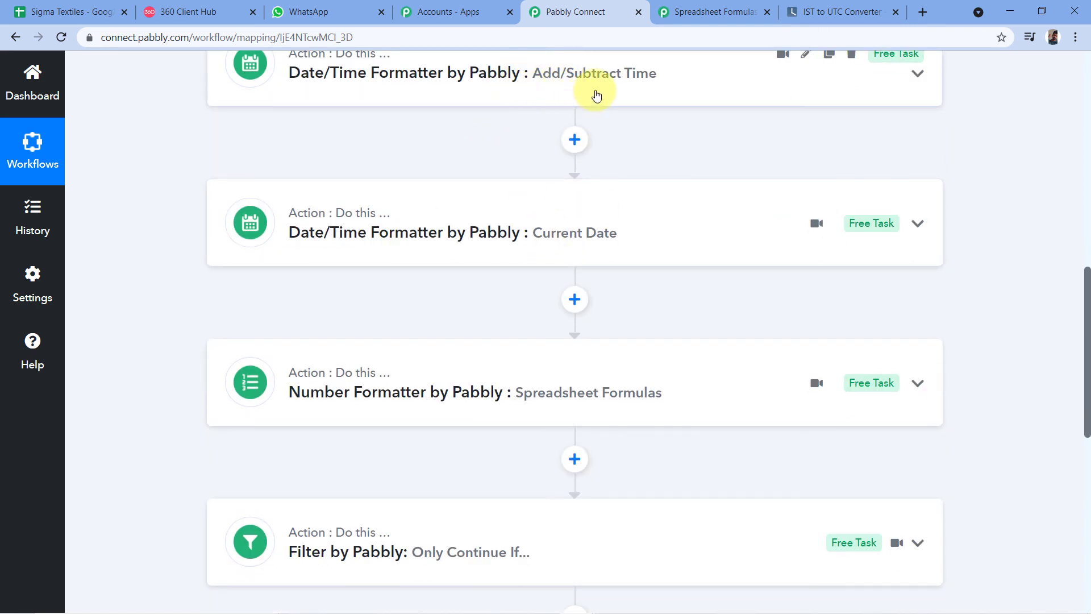
{"action": "scroll", "coordinate": [545, 216], "scroll_direction": "down", "scroll_amount": 1}
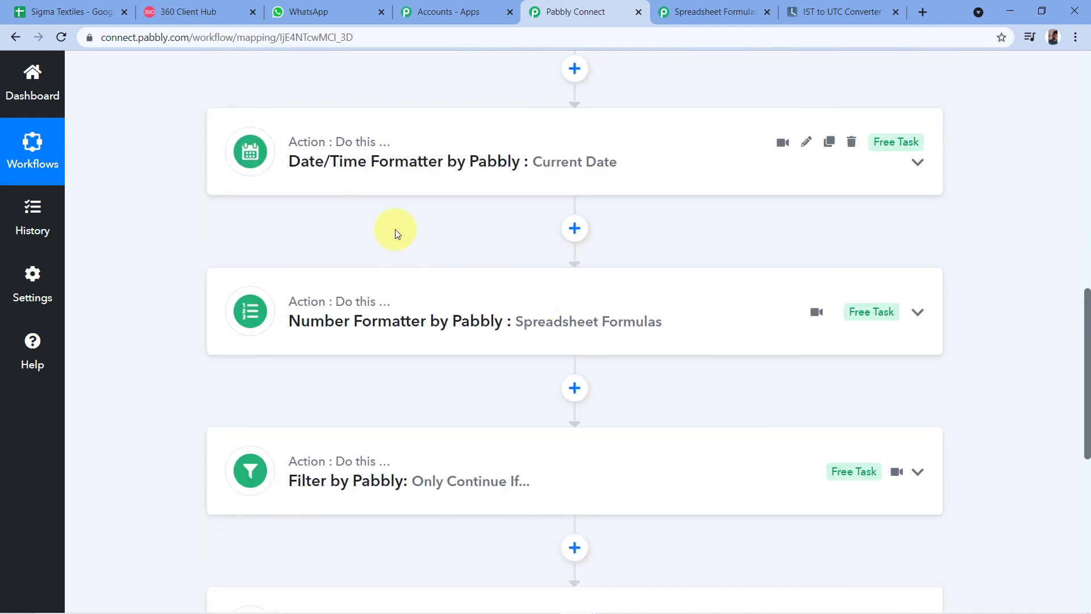
{"action": "scroll", "coordinate": [389, 213], "scroll_direction": "down", "scroll_amount": 1}
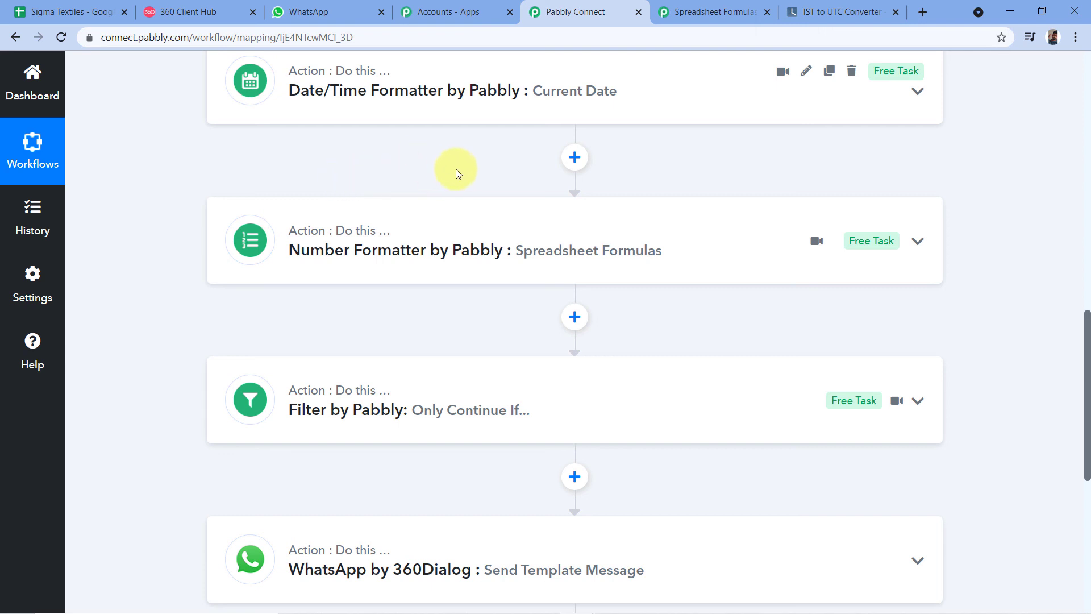
{"action": "scroll", "coordinate": [462, 169], "scroll_direction": "down", "scroll_amount": 1}
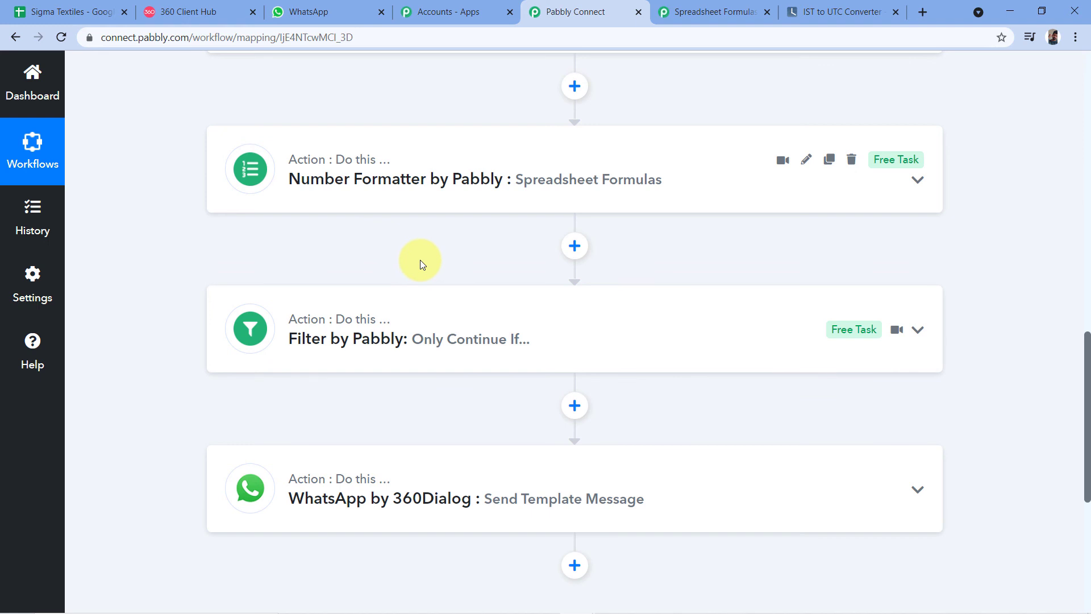
{"action": "scroll", "coordinate": [421, 260], "scroll_direction": "down", "scroll_amount": 1}
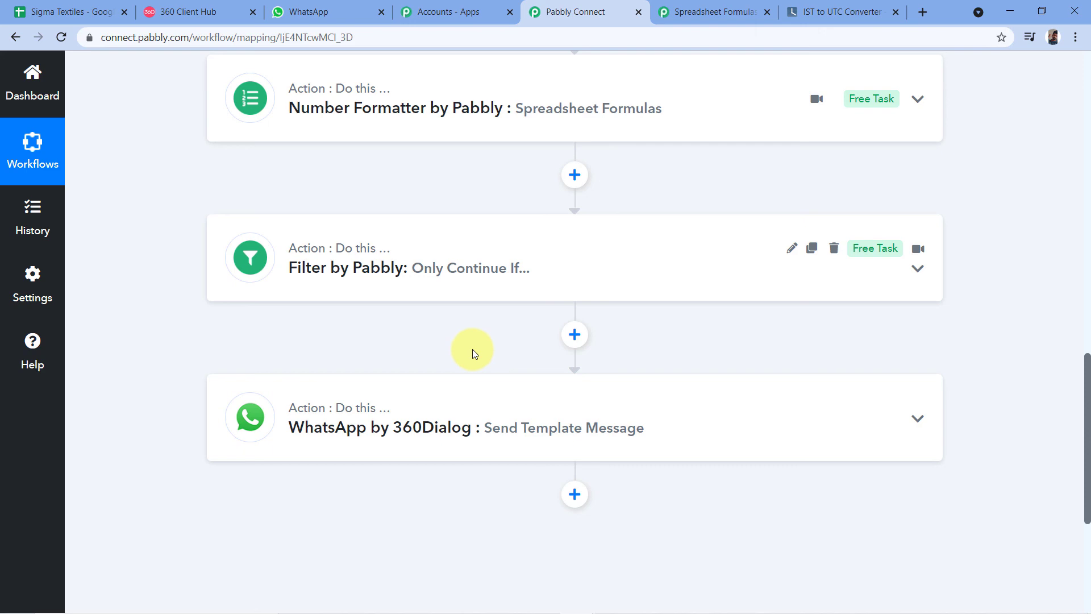
{"action": "scroll", "coordinate": [473, 349], "scroll_direction": "up", "scroll_amount": 15}
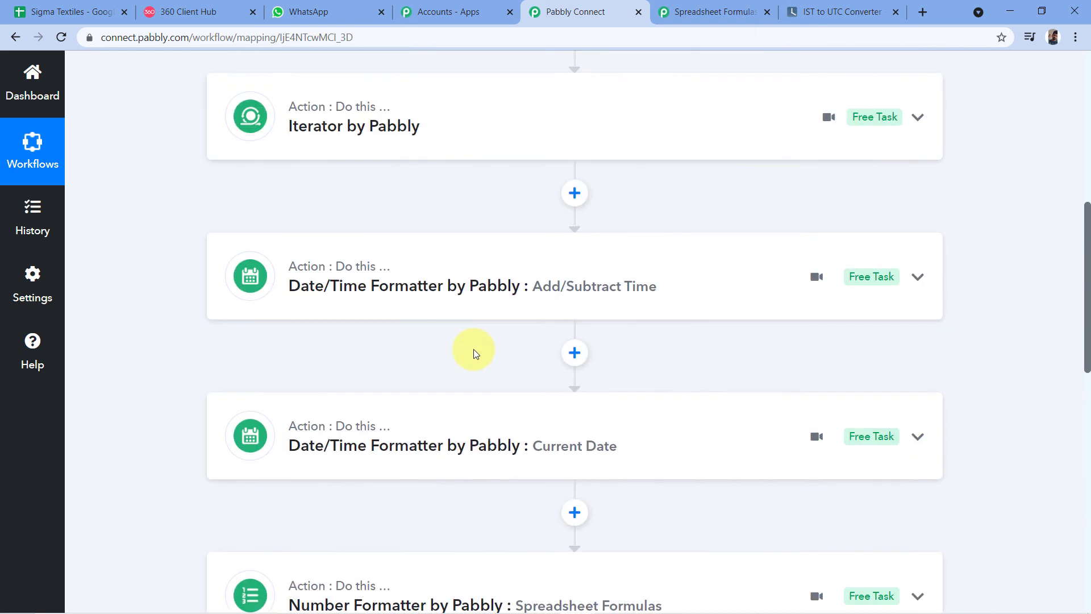
{"action": "scroll", "coordinate": [478, 333], "scroll_direction": "up", "scroll_amount": 2}
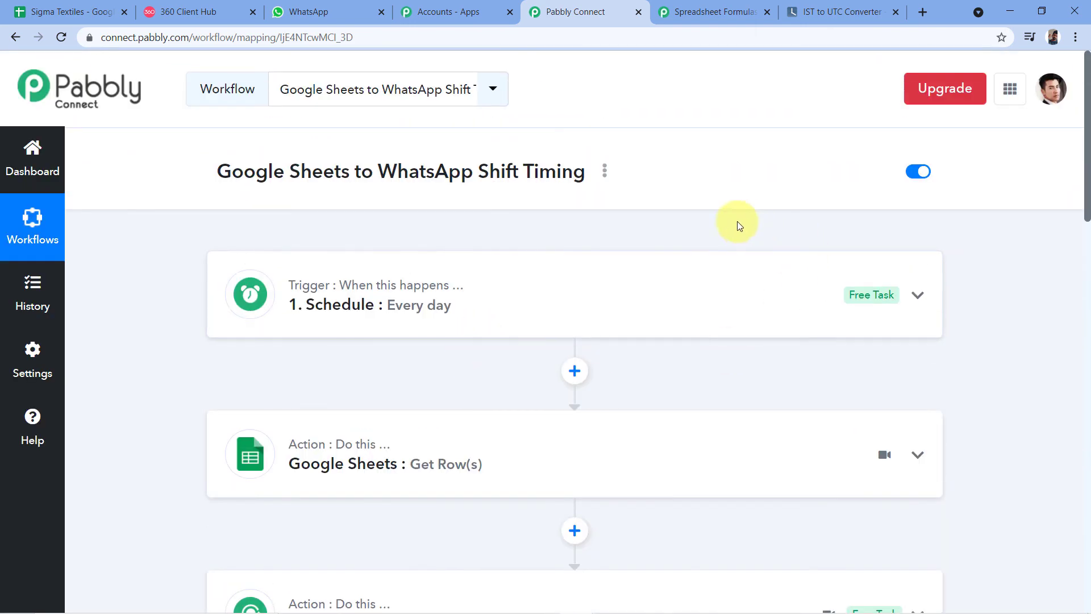